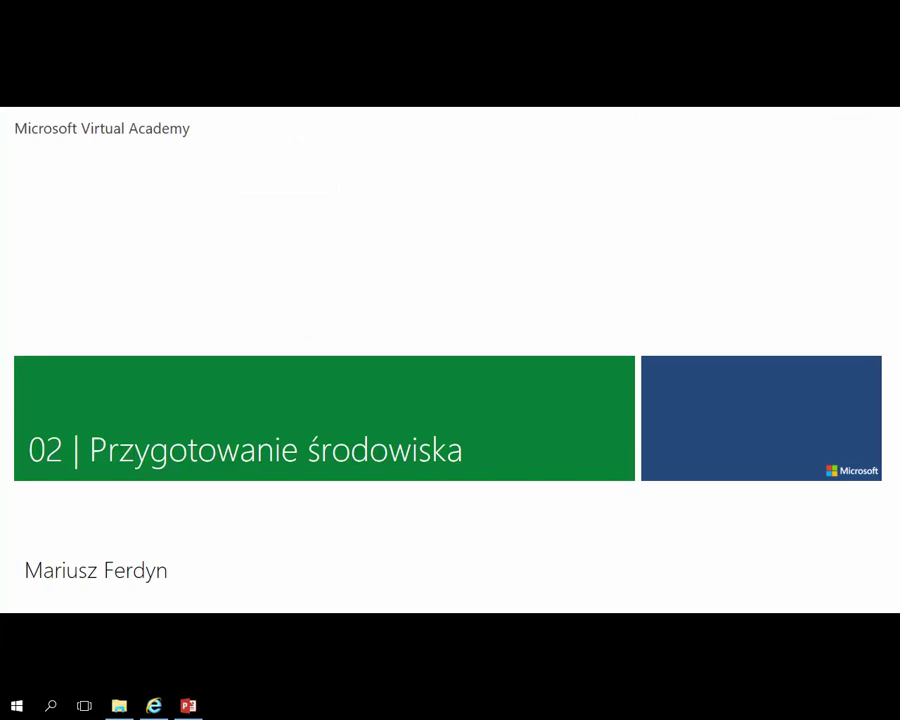
# Advance the slideshow past the '02 | Przygotowanie środowiska' title slide to the XBOX slide.
pyautogui.press('Right')
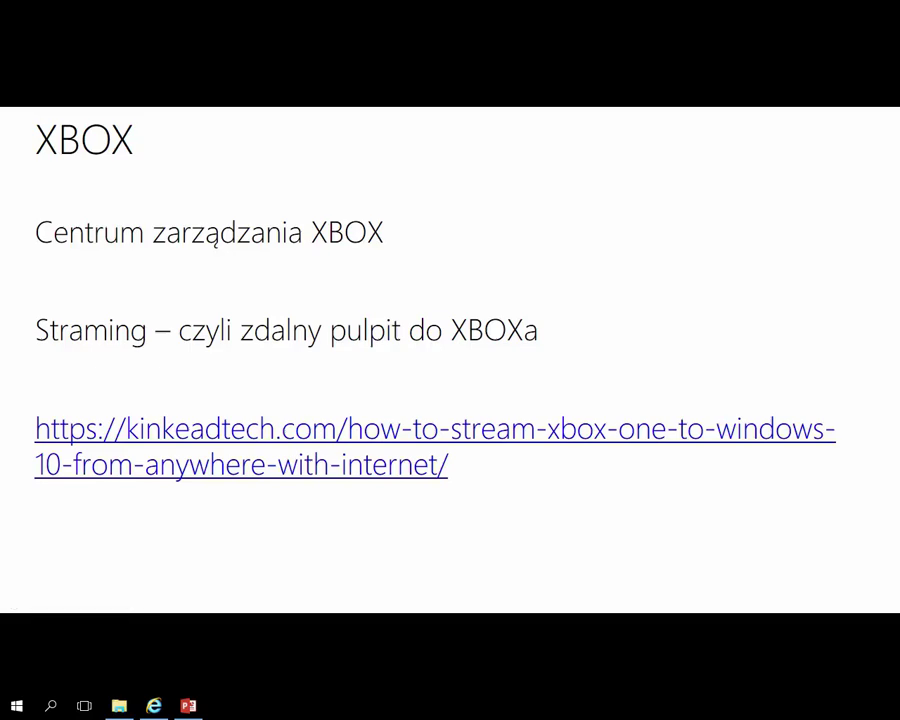
# Open the Windows Start menu over the XBOX slide, ready to search.
pyautogui.click(18, 706)
pyautogui.click(18, 706)
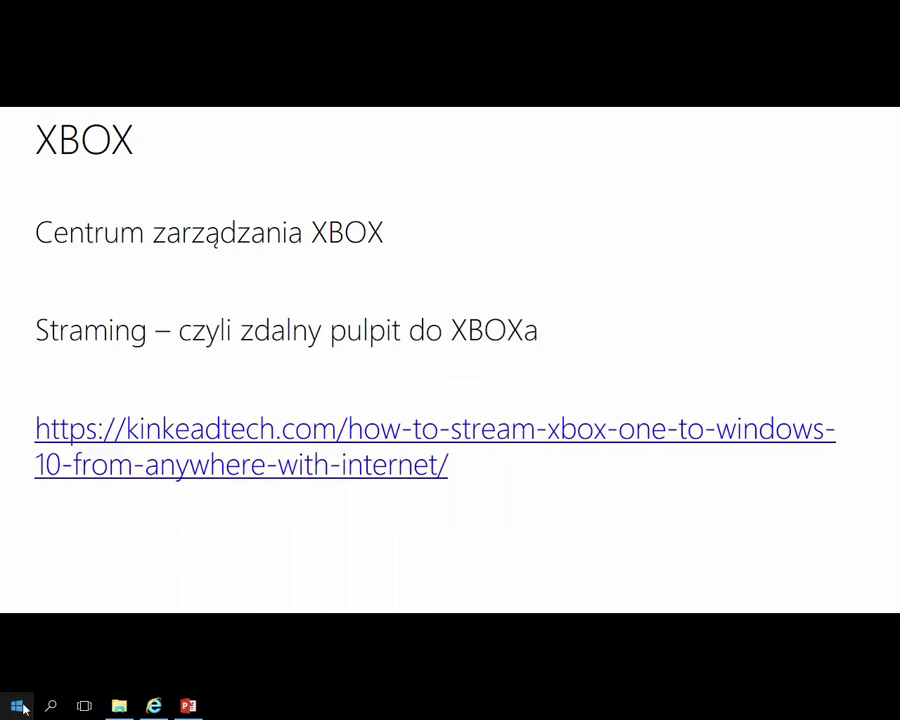
pyautogui.click(18, 706)
# Search 'update', check that Windows Update reports the device up to date, then close Settings.
pyautogui.write('update')
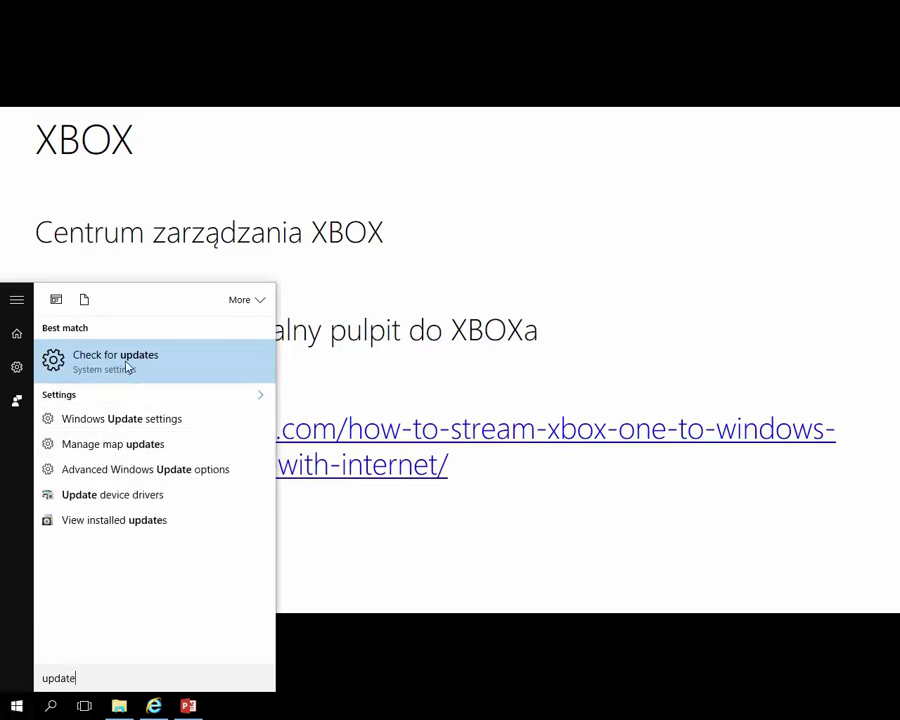
pyautogui.click(205, 370)
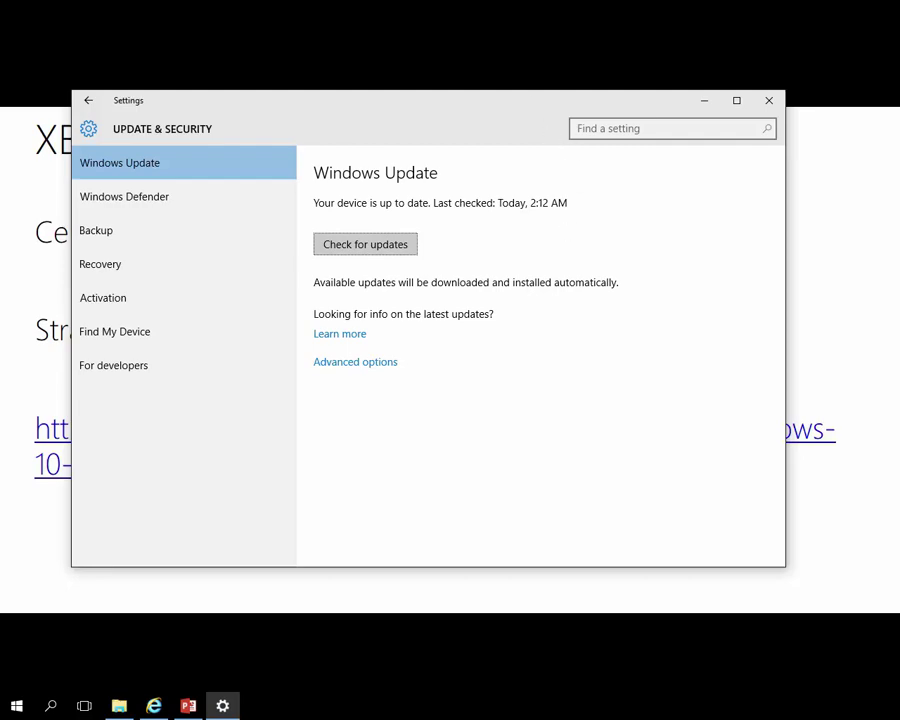
pyautogui.moveTo(528, 106); pyautogui.dragTo(552, 150)
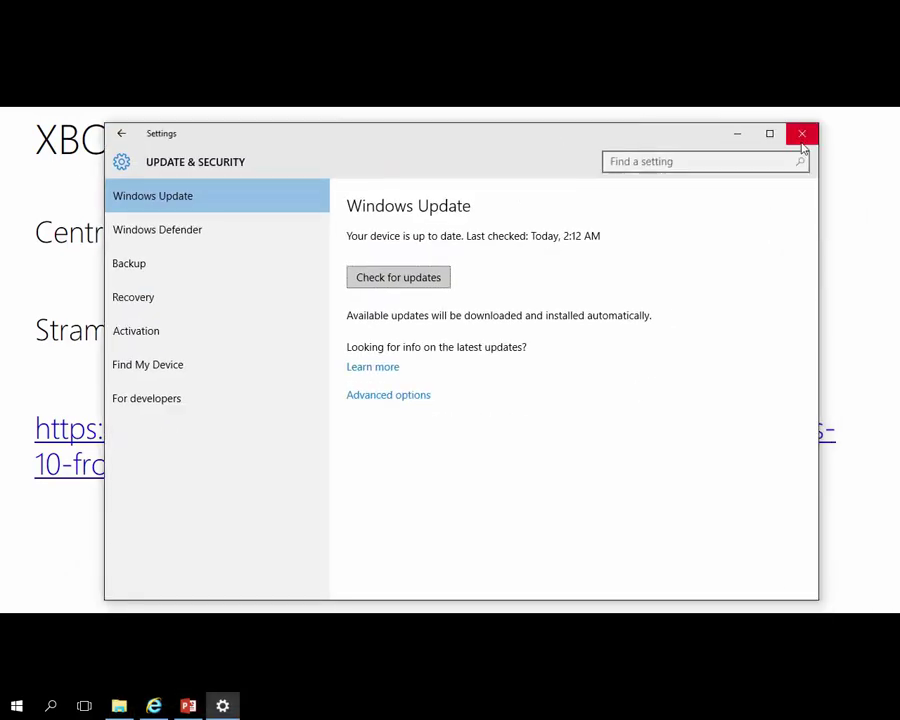
pyautogui.click(802, 135)
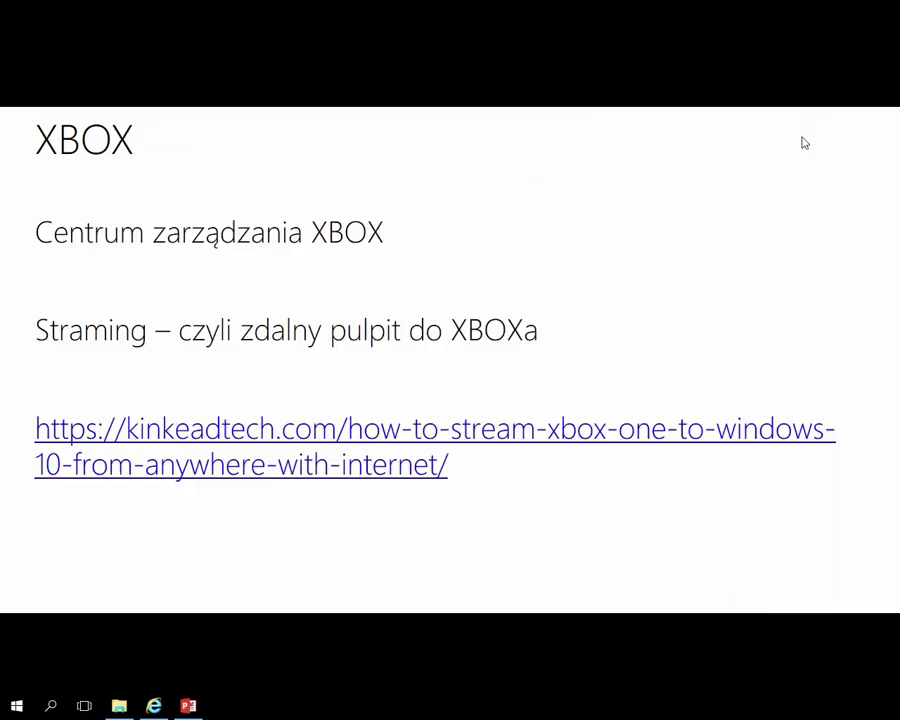
# Search 'xbox' in Start, launch the Xbox app and reposition its window.
pyautogui.click(18, 706)
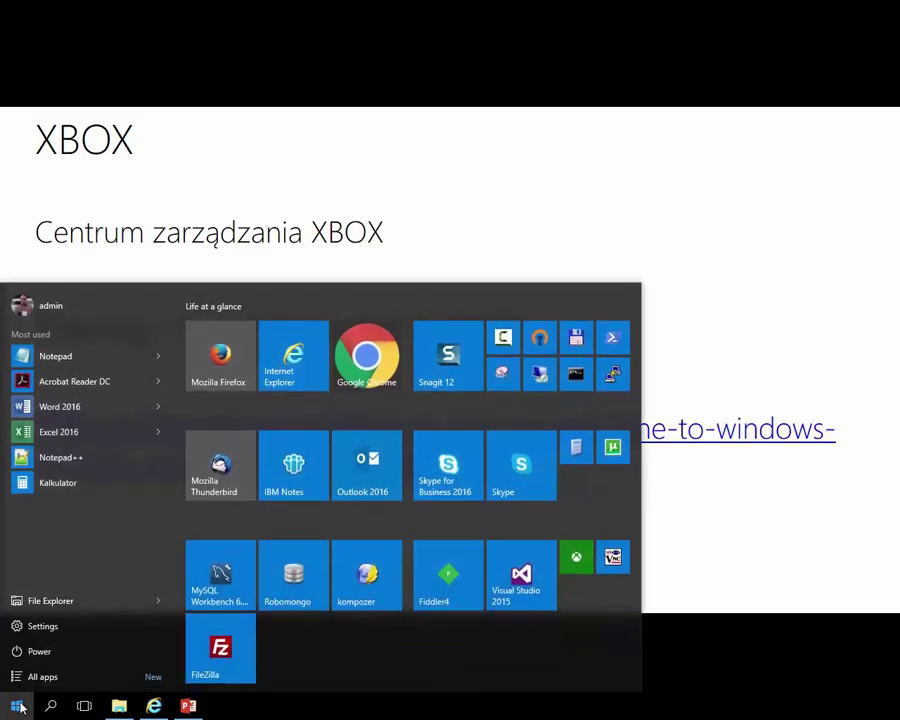
pyautogui.click(18, 706)
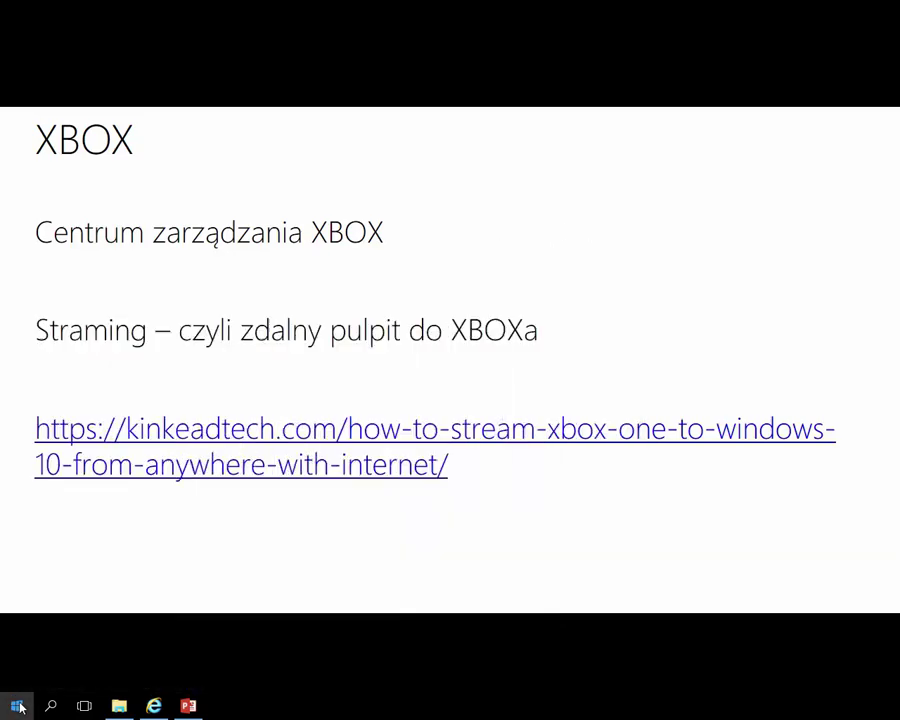
pyautogui.click(17, 705)
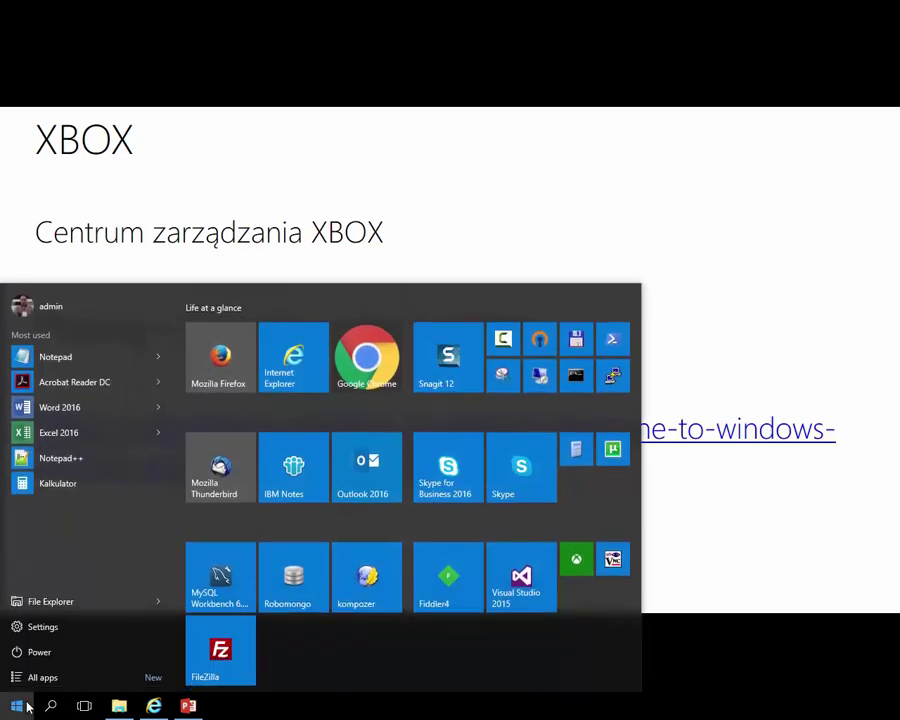
pyautogui.click(26, 706)
pyautogui.write('xbox')
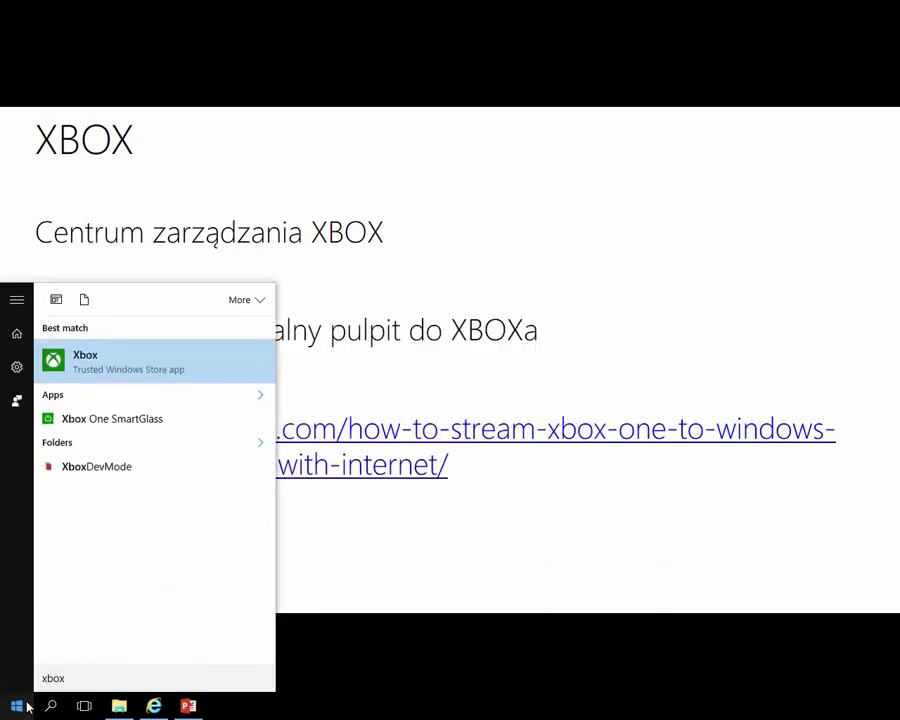
pyautogui.click(168, 376)
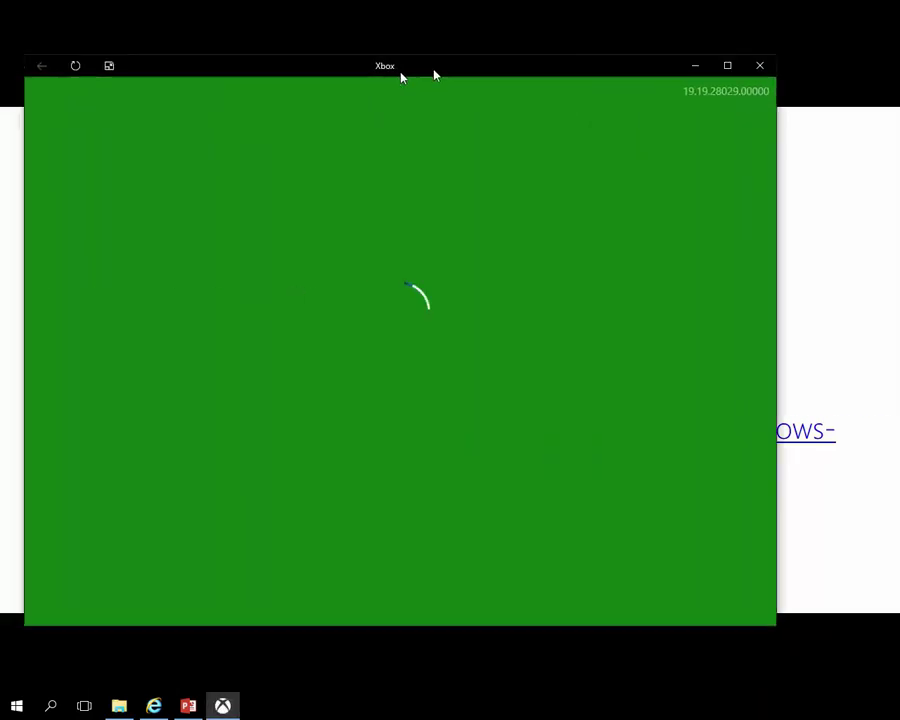
pyautogui.moveTo(402, 74); pyautogui.dragTo(438, 62)
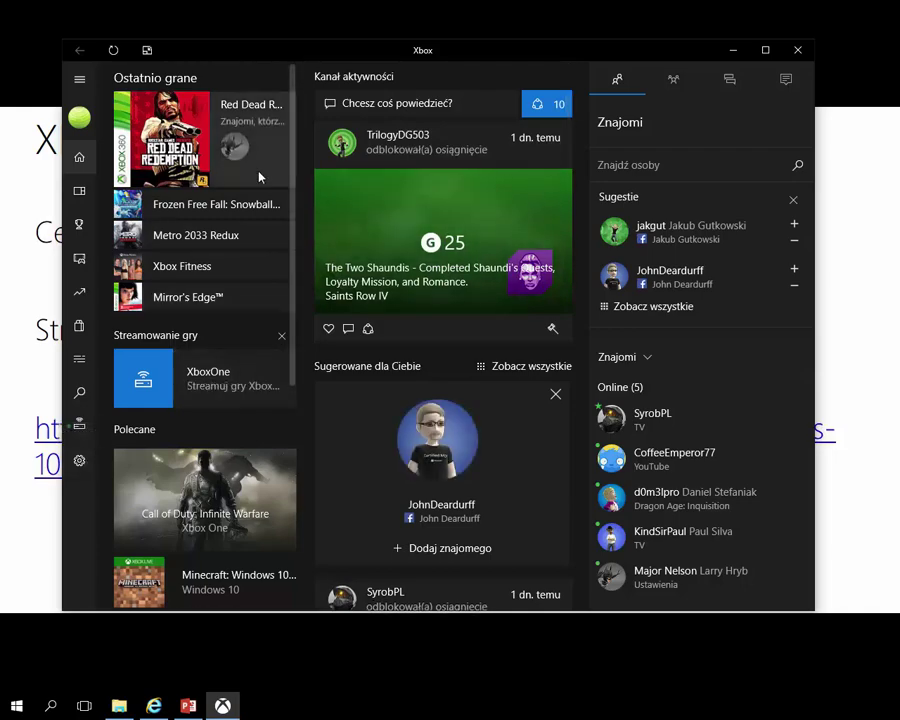
# Maximize the Xbox app and sign out with Wyloguj się in its settings.
pyautogui.click(765, 50)
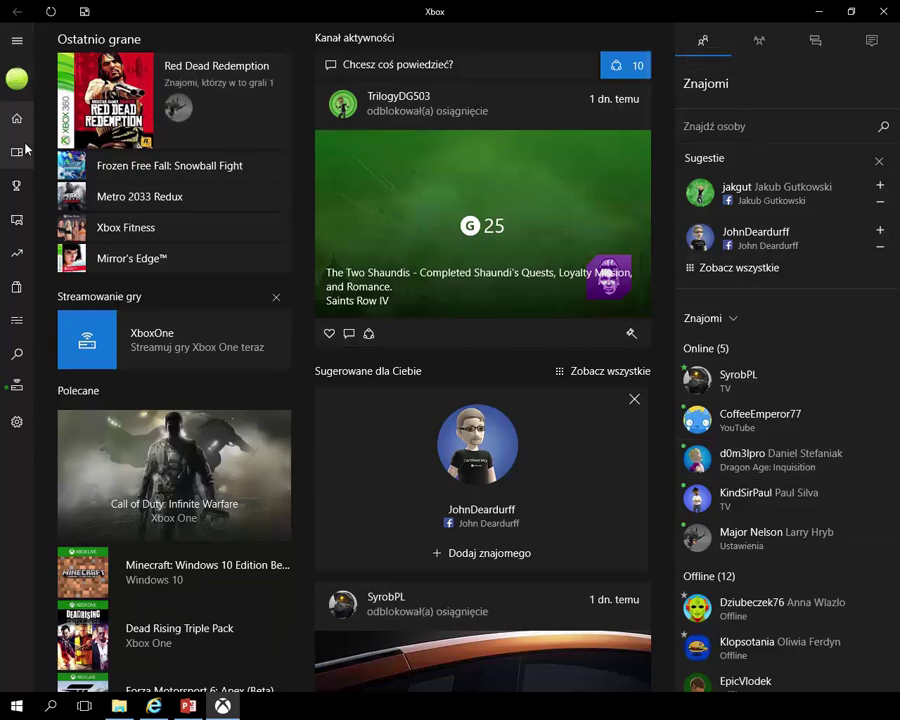
pyautogui.click(15, 425)
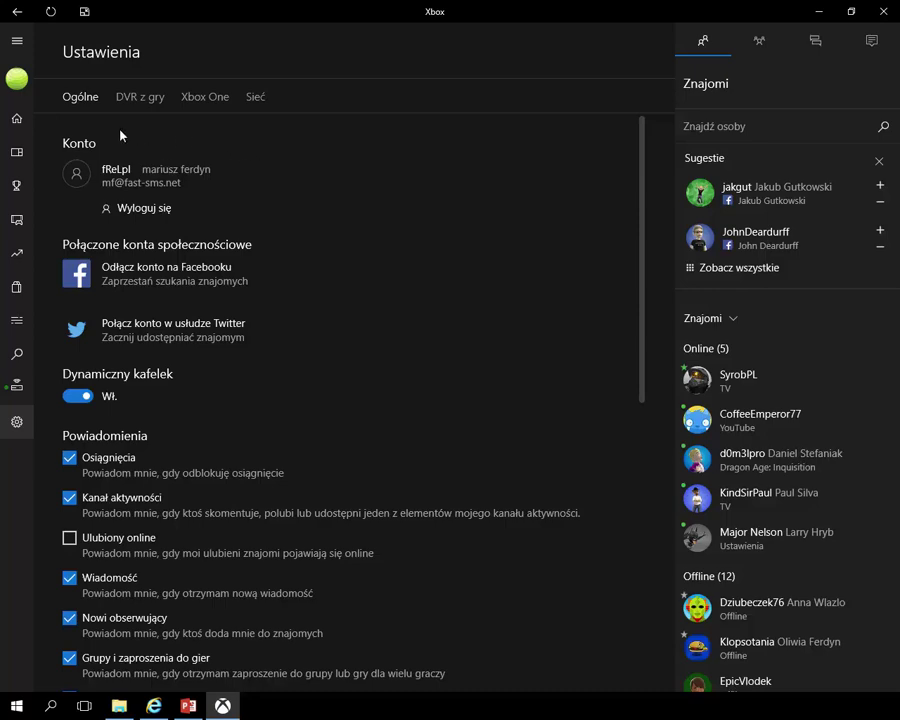
pyautogui.click(129, 208)
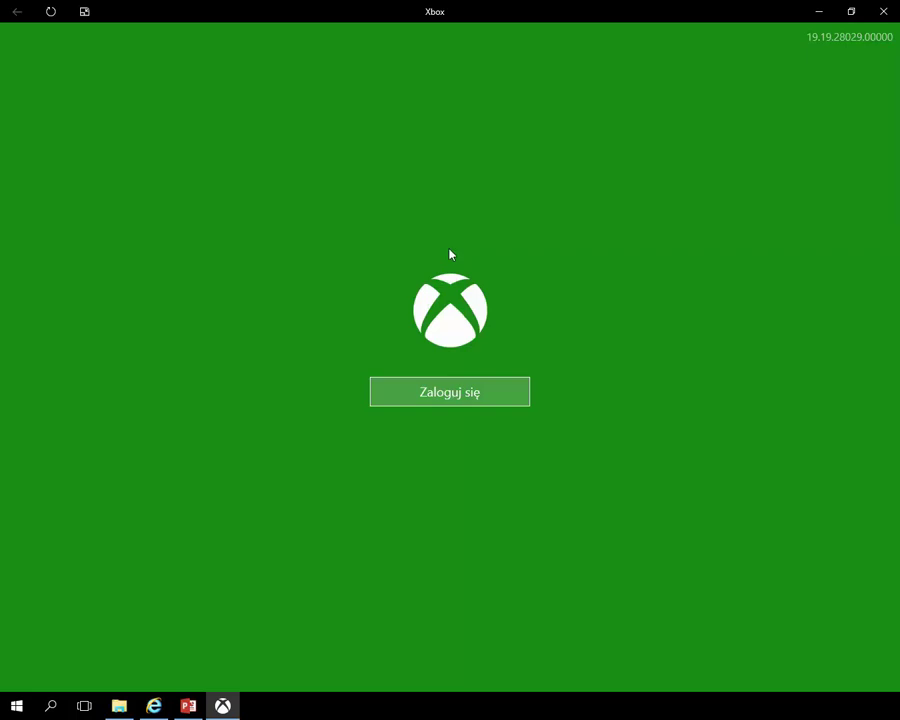
# Sign in again with the Microsoft account and go to the Podłączenie console-connection page.
pyautogui.click(444, 397)
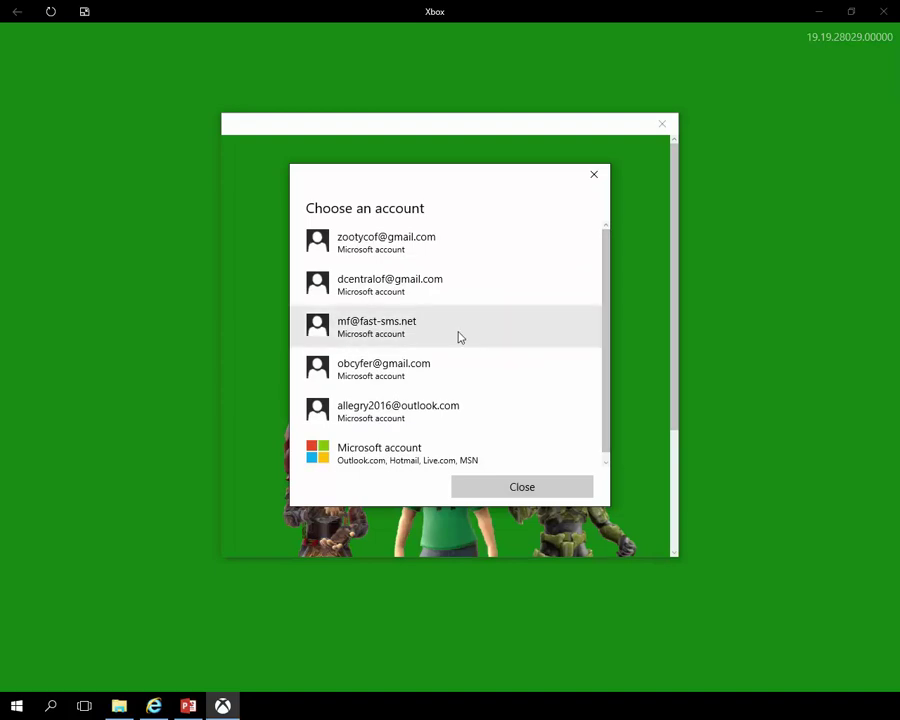
pyautogui.click(459, 337)
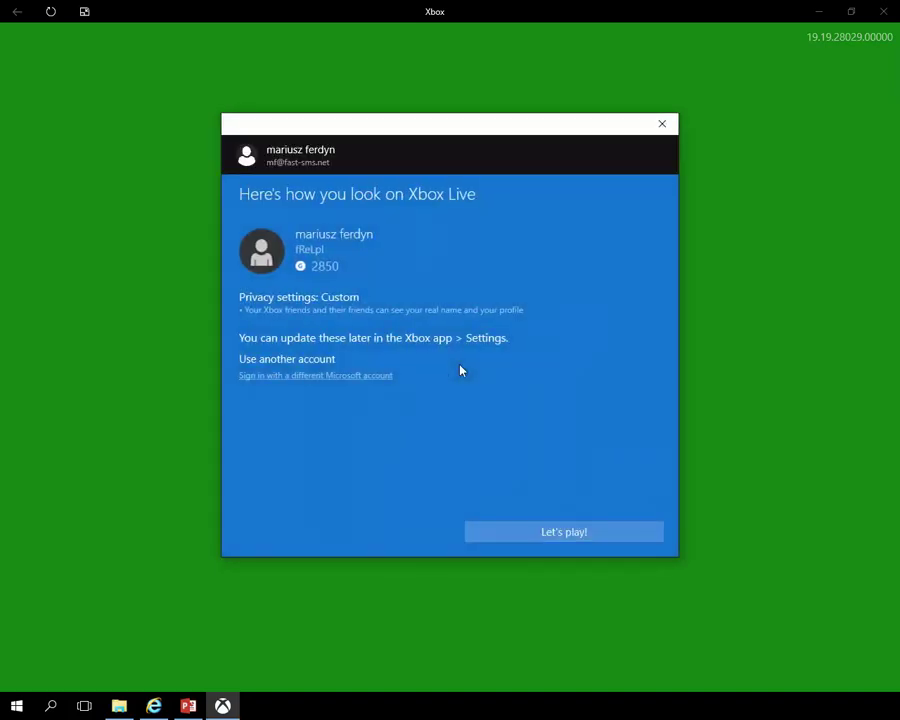
pyautogui.click(516, 528)
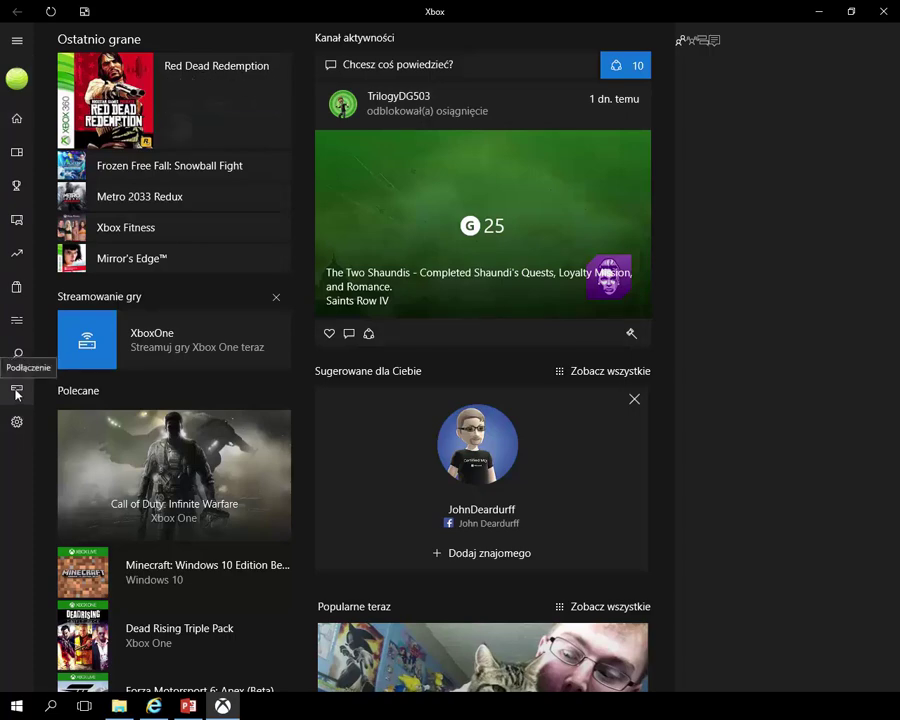
pyautogui.click(16, 393)
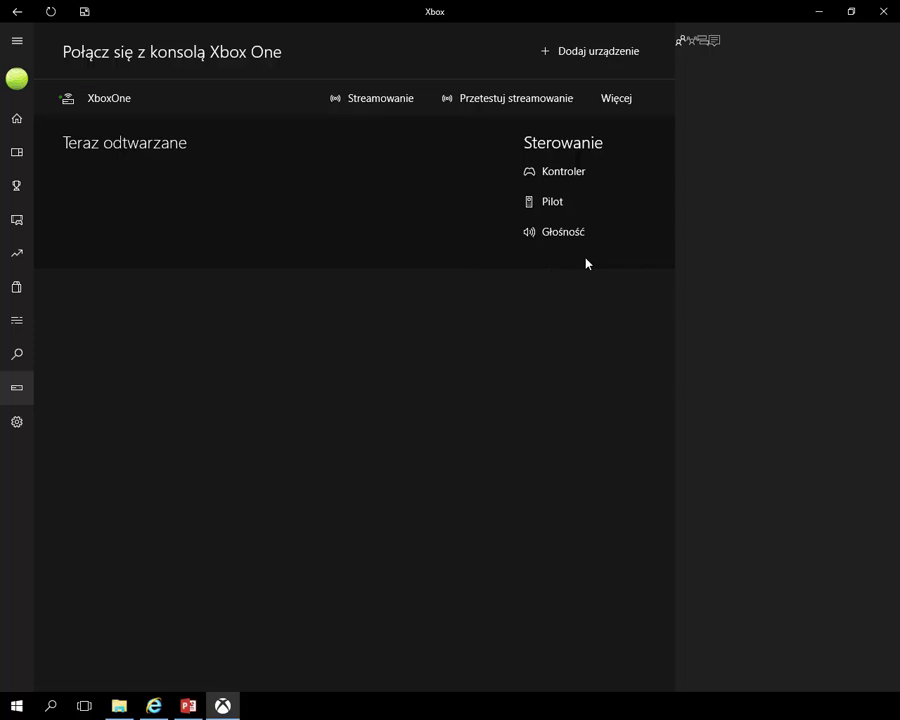
# Open the Kontroler on-screen controller for the XboxOne console, then close it.
pyautogui.click(564, 181)
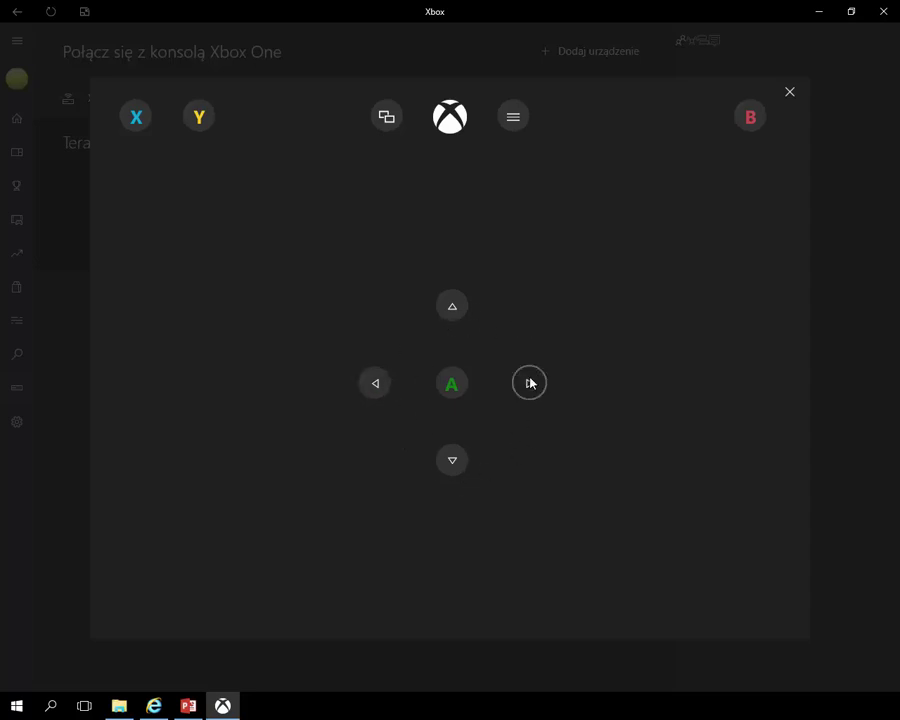
pyautogui.click(790, 93)
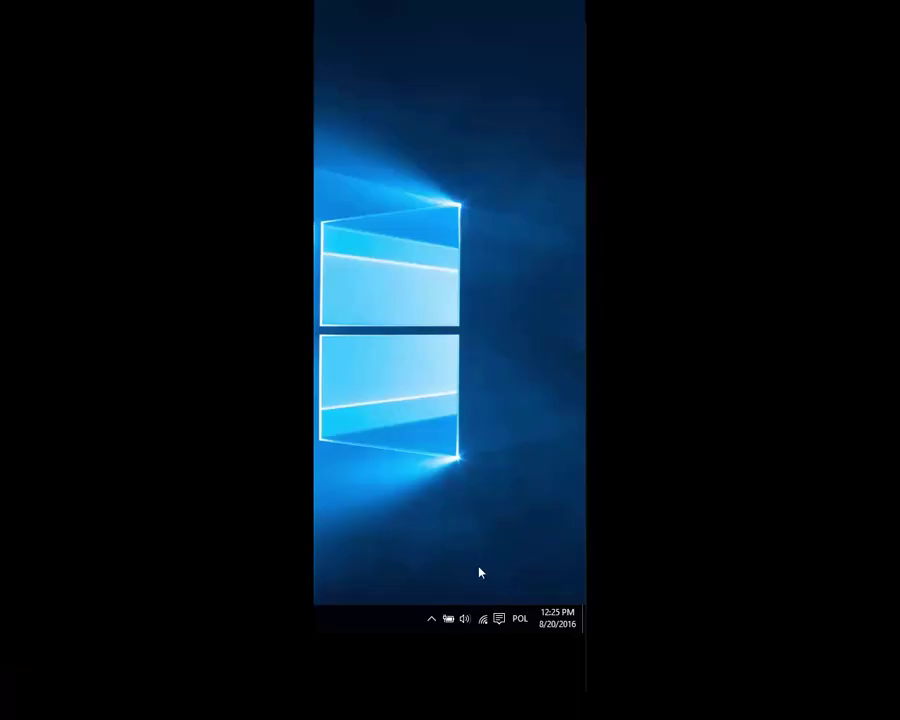
# Disconnect from the fastfast Wi-Fi network using the taskbar network flyout.
pyautogui.click(490, 618)
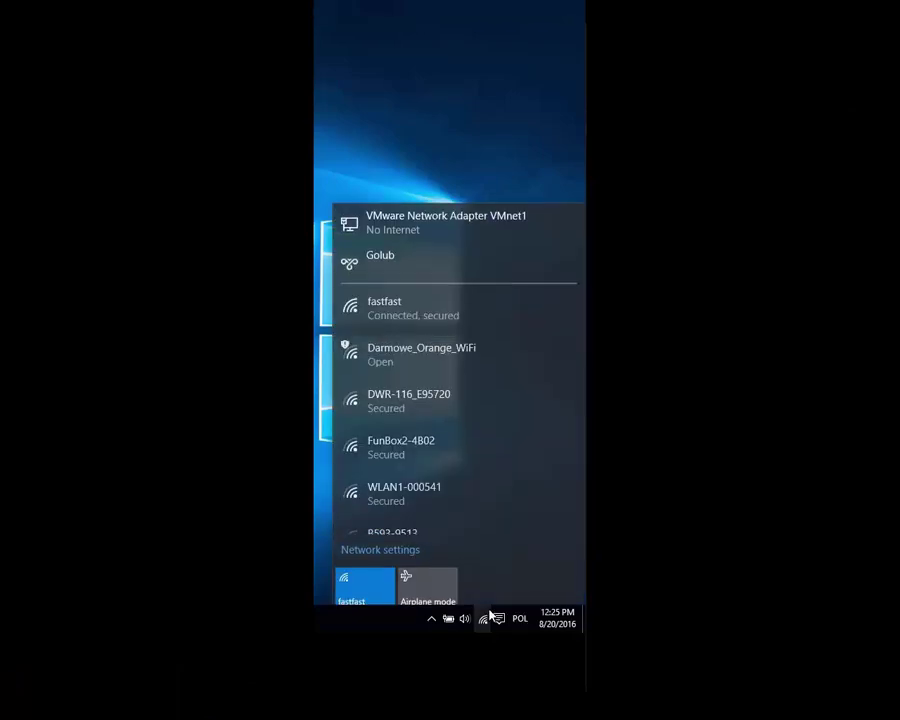
pyautogui.click(473, 311)
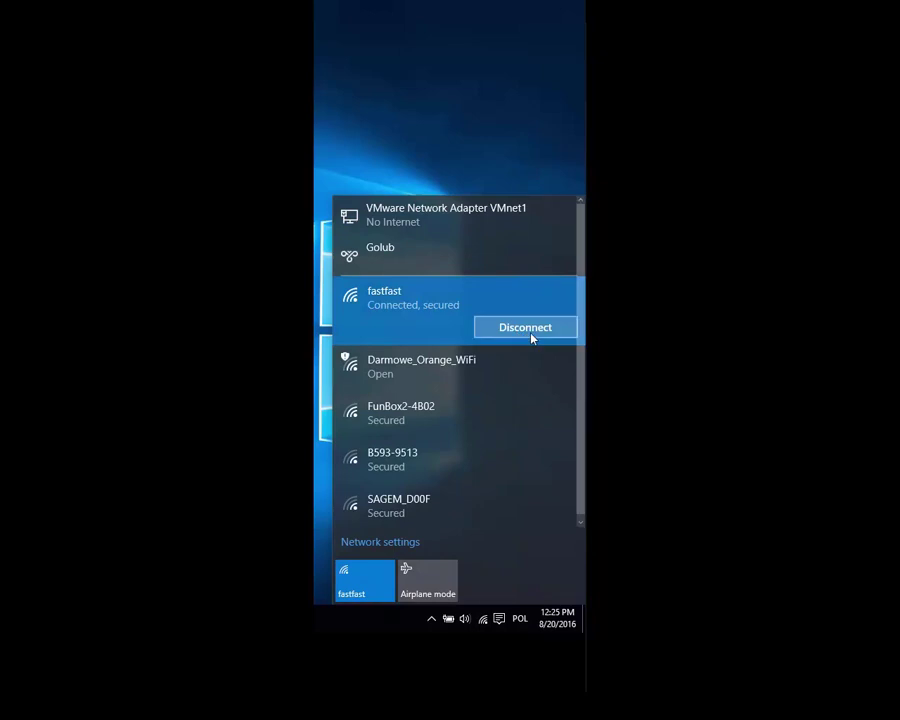
pyautogui.click(525, 328)
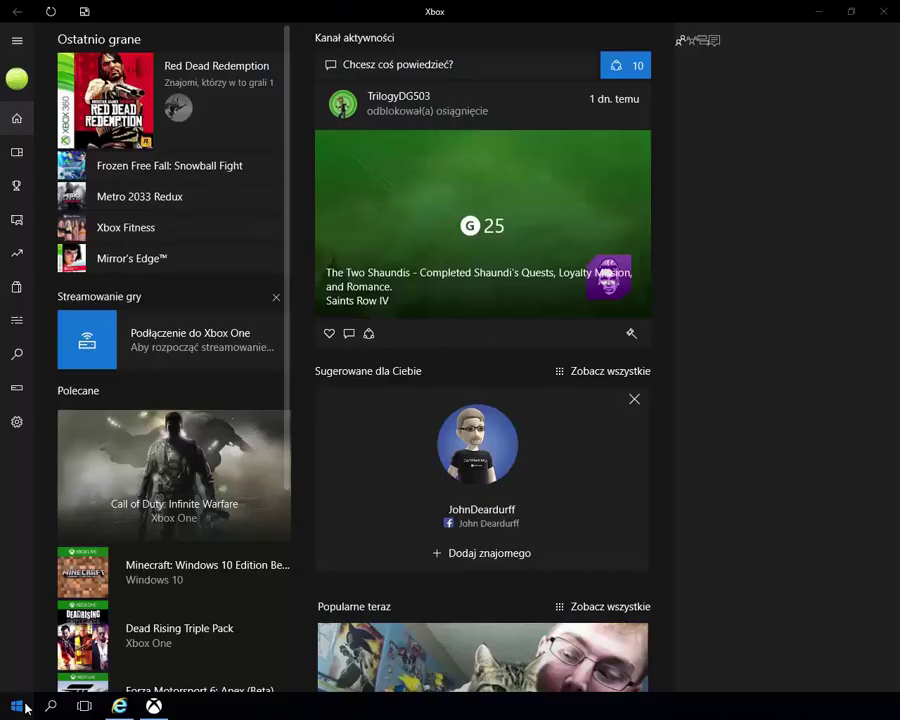
pyautogui.click(20, 706)
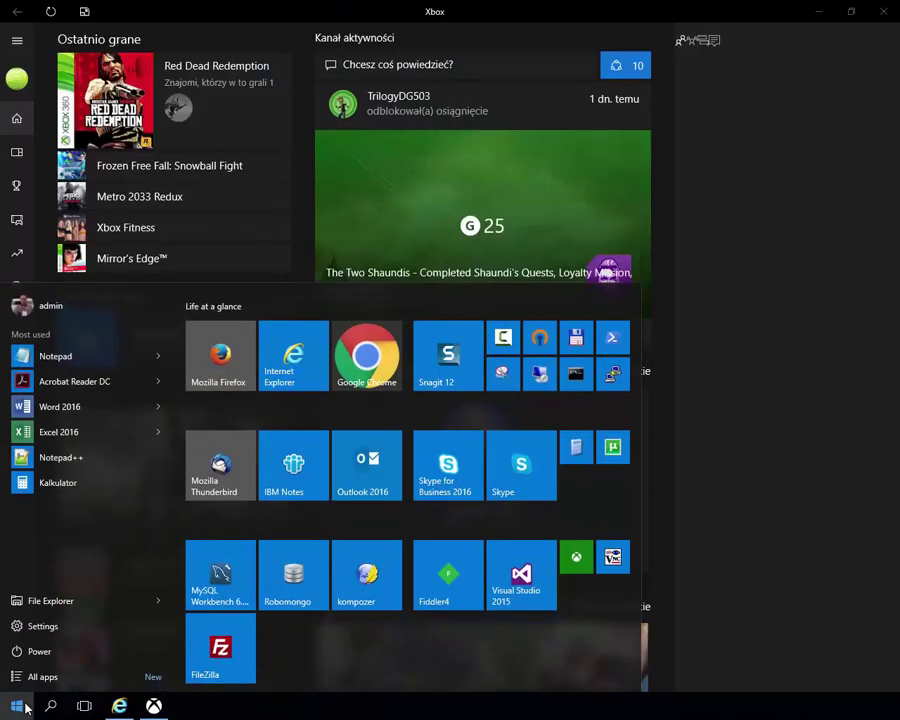
pyautogui.click(22, 707)
# Launch Command Prompt and run ipconfig to review the network configuration.
pyautogui.write('cmd')
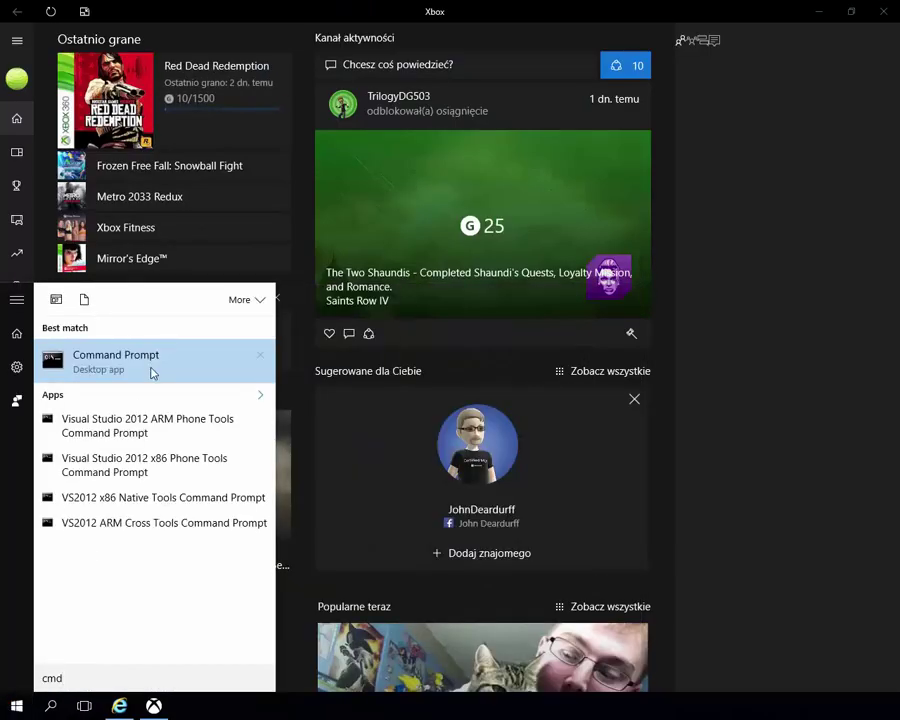
pyautogui.click(151, 368)
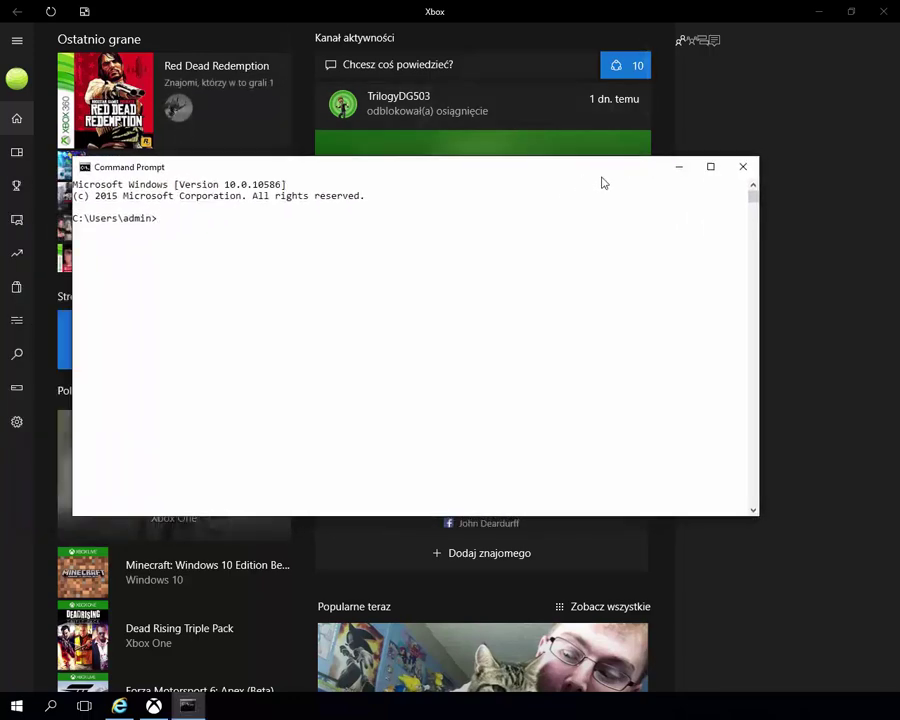
pyautogui.write('ipconfig')
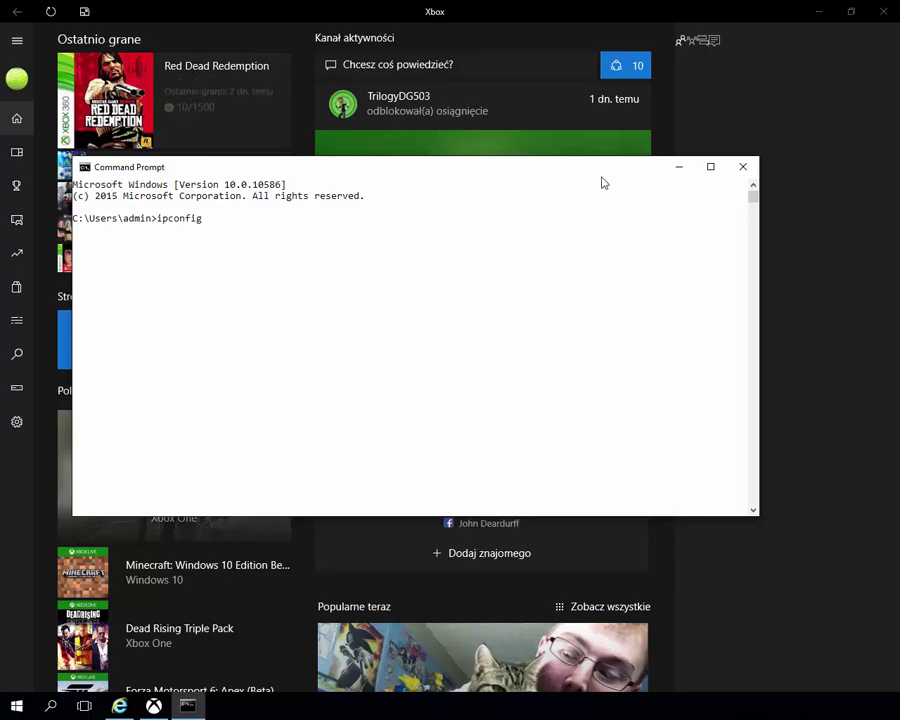
pyautogui.press('Return')
pyautogui.scroll(10, 440, 290)
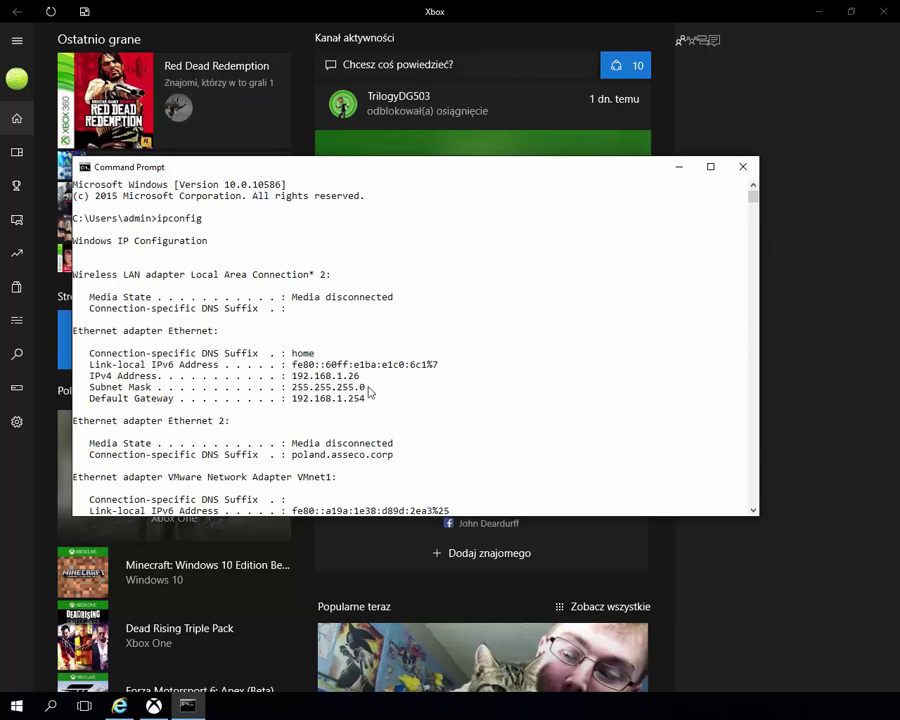
# Ping wp.pl to confirm 0% packet loss, then minimize Command Prompt.
pyautogui.write('ping wp.pl')
pyautogui.press('Return')
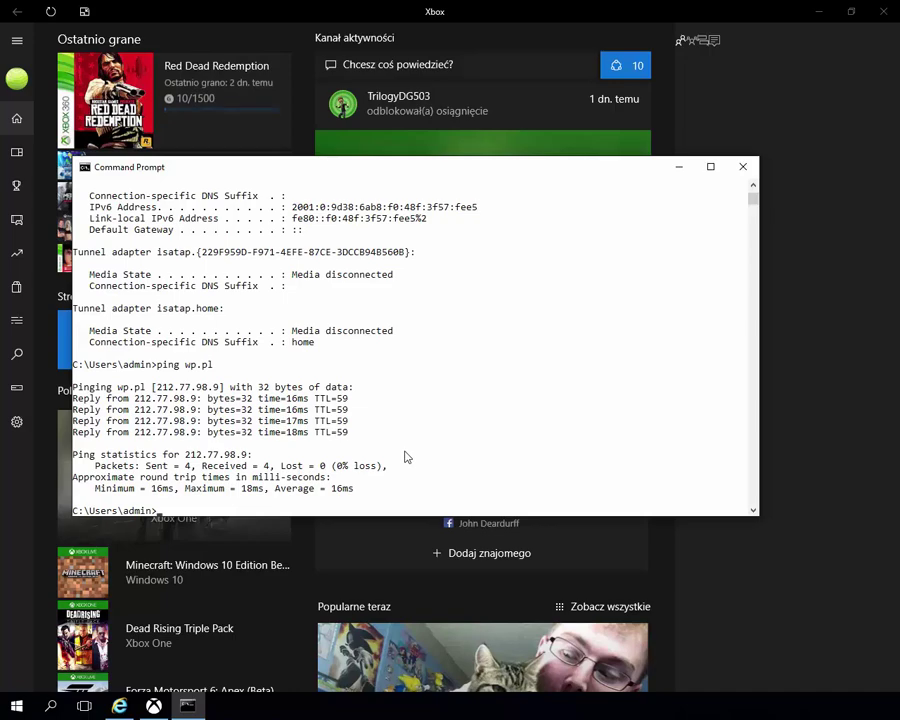
pyautogui.click(679, 172)
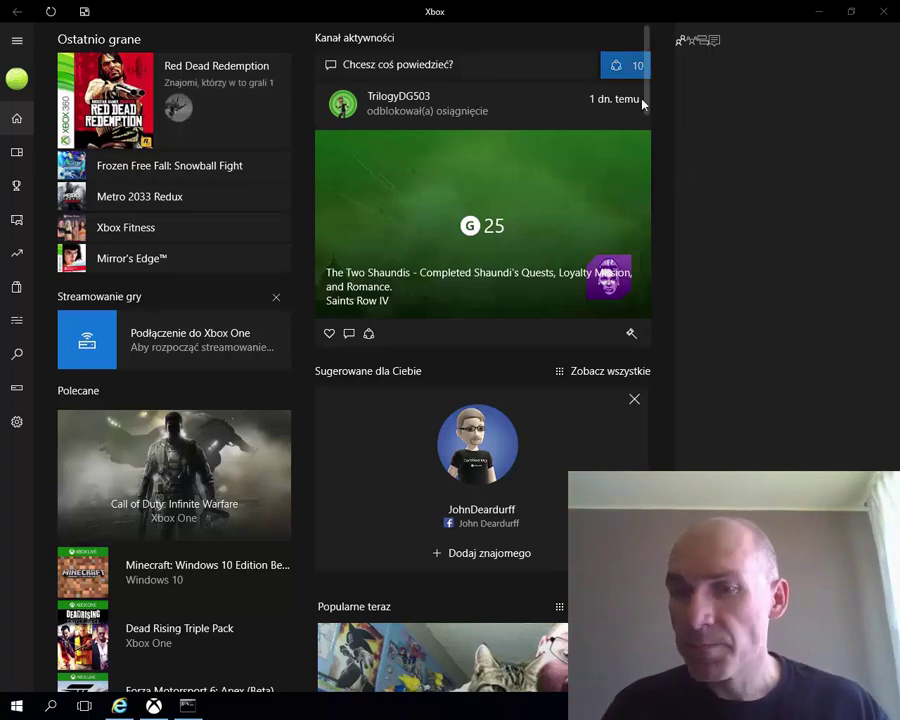
# Connect to XboxOne and run Przetestuj streamowanie, passing all levels from Niska to Bardzo wysokie.
pyautogui.click(16, 390)
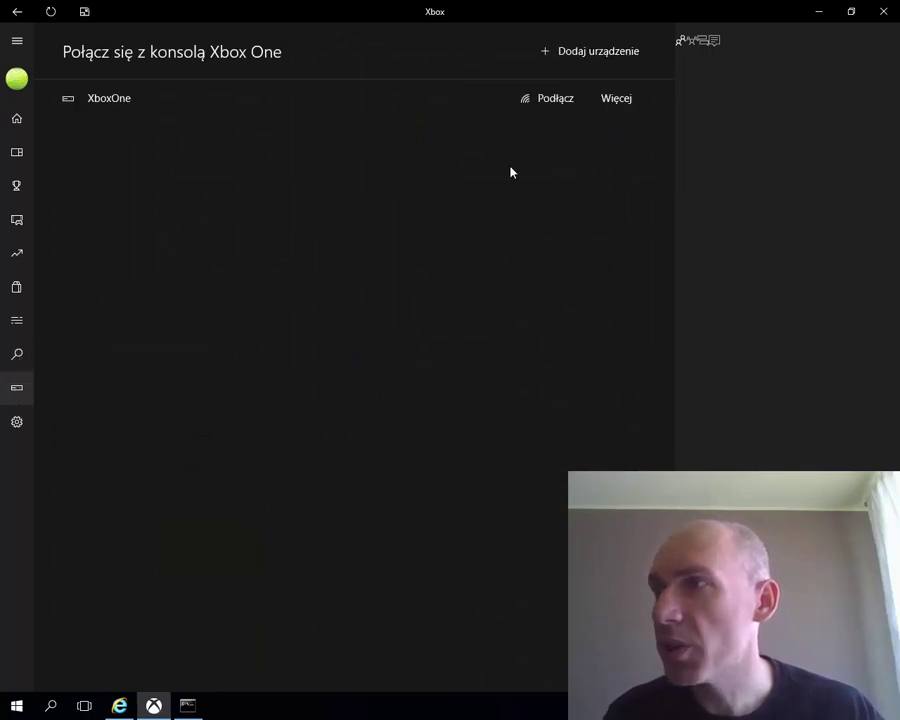
pyautogui.click(562, 111)
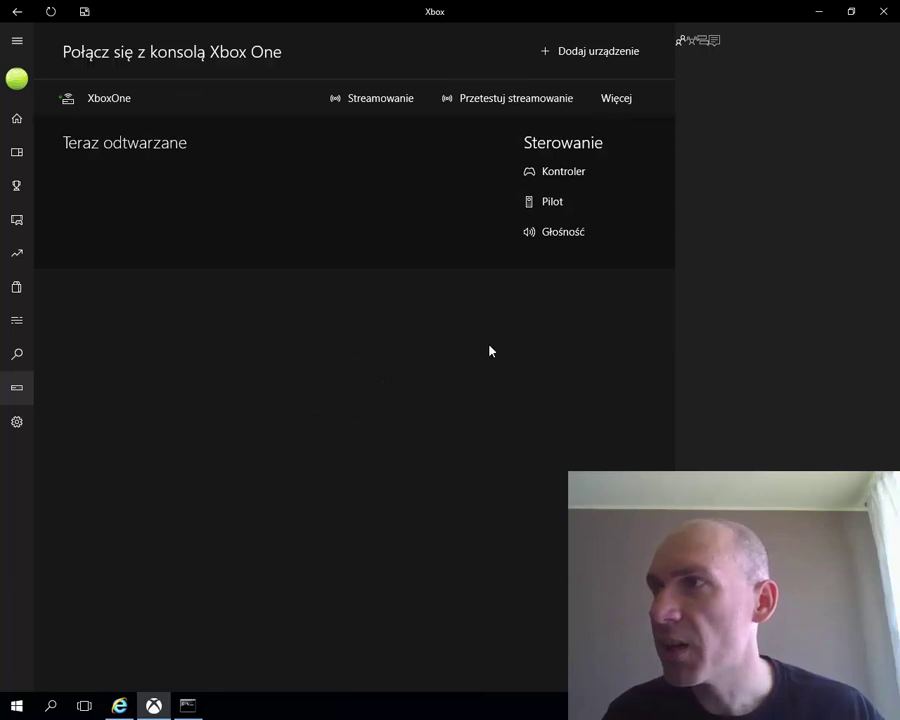
pyautogui.click(506, 104)
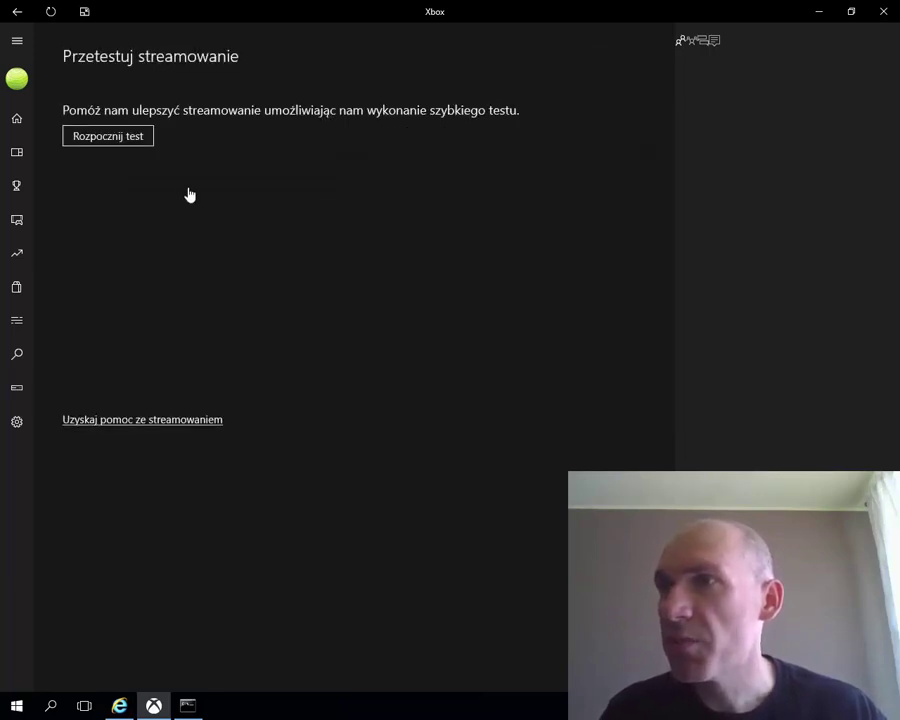
pyautogui.click(126, 142)
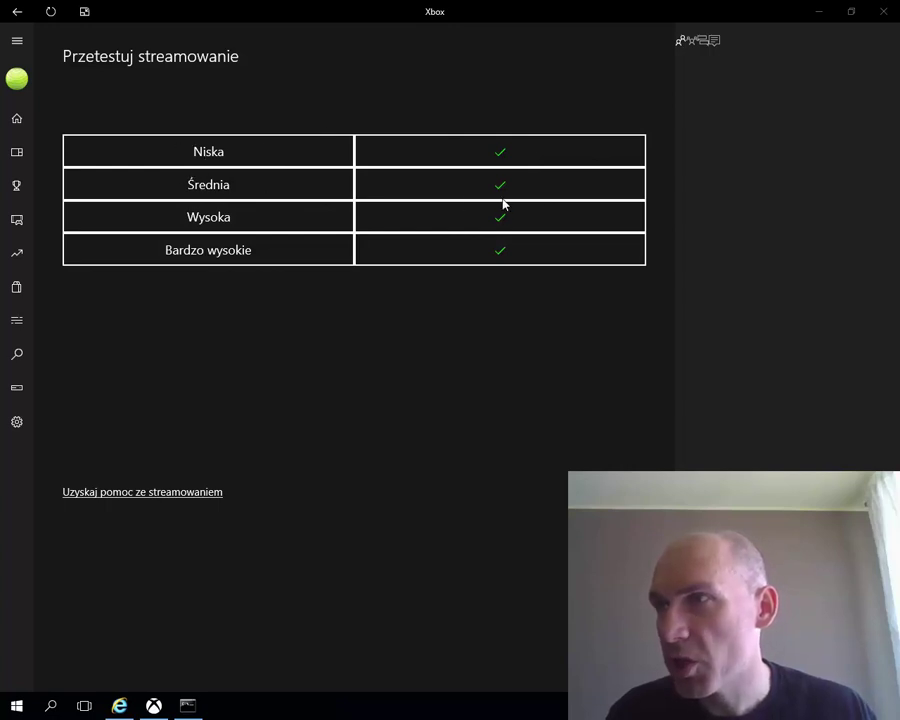
pyautogui.click(17, 392)
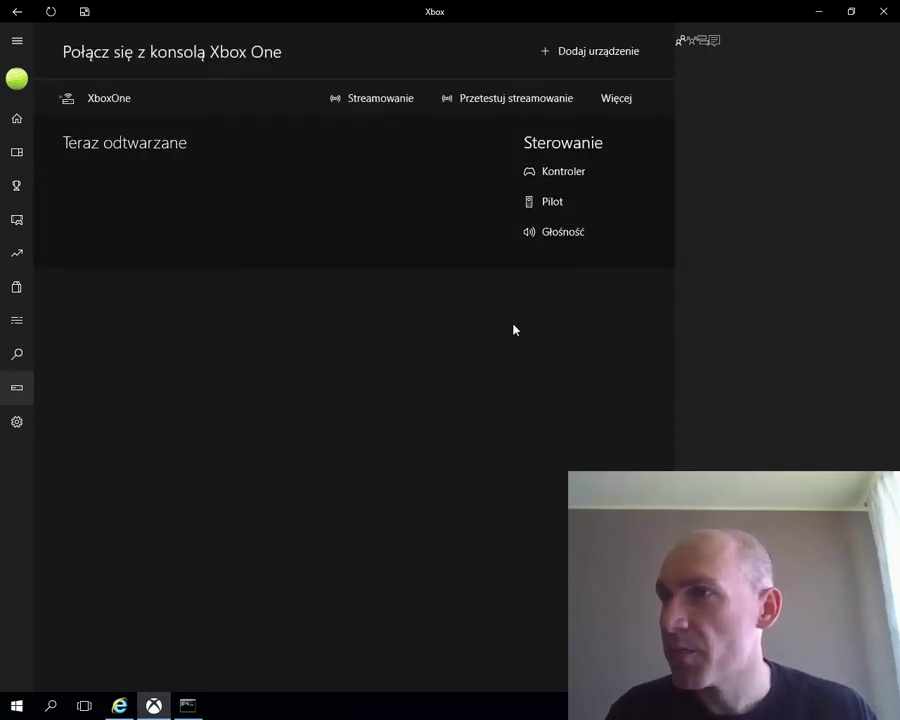
pyautogui.click(370, 103)
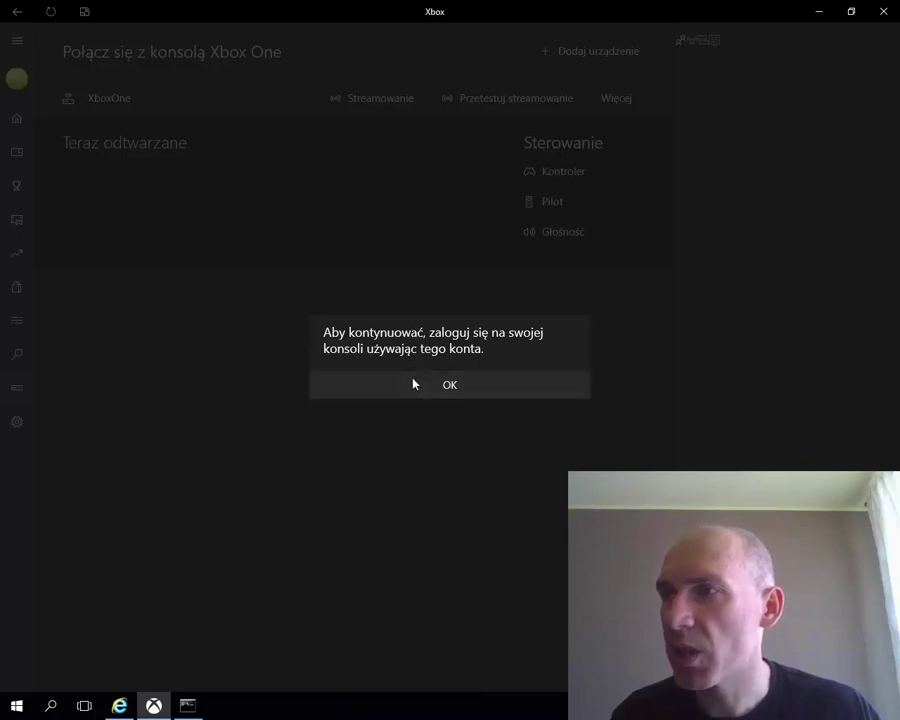
pyautogui.click(414, 384)
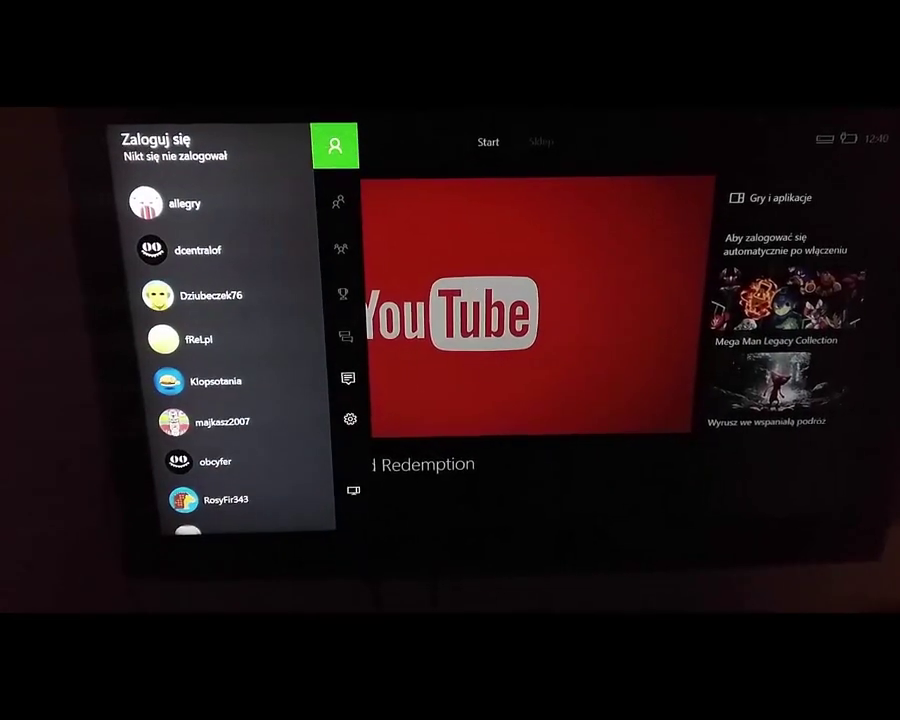
# Select the user's account in the Guide's sign-in list and enter its six-digit passcode.
pyautogui.press('Left')
pyautogui.press('Down')
pyautogui.press('Down')
pyautogui.press('Down')
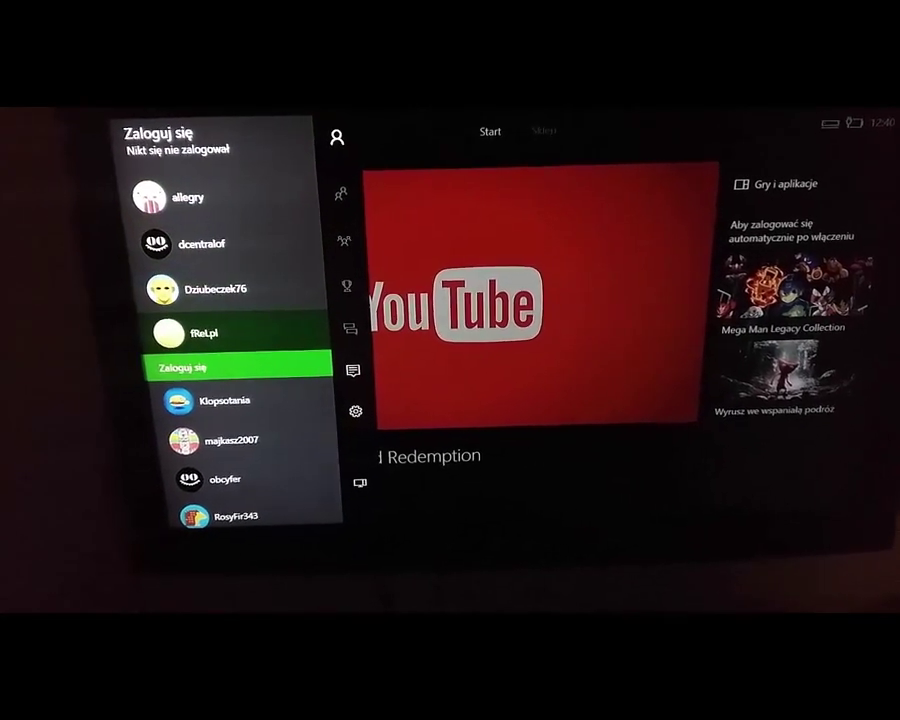
pyautogui.press('Return')
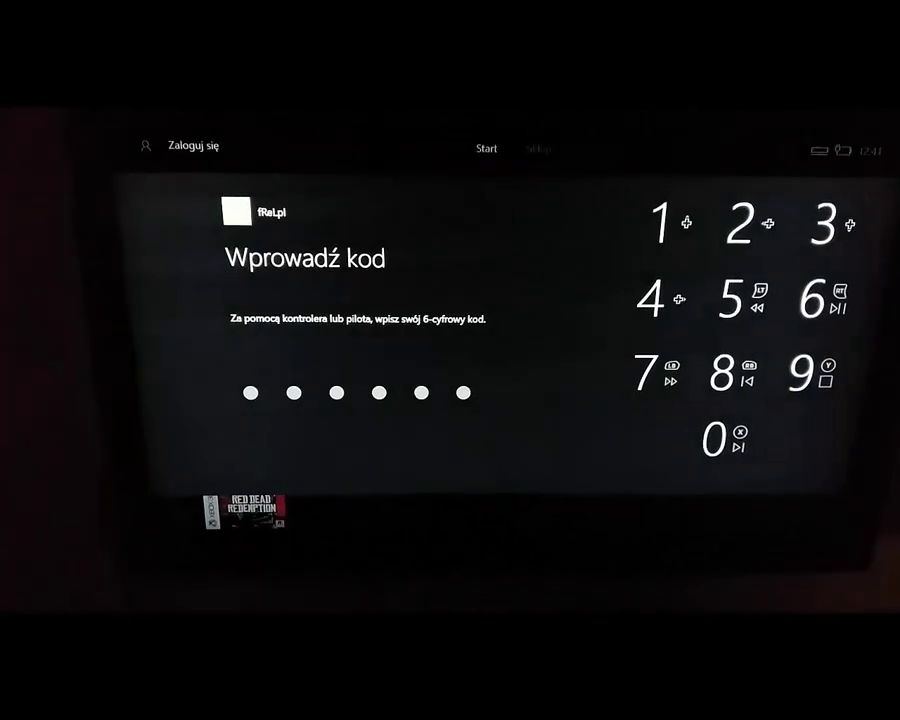
pyautogui.write('***')
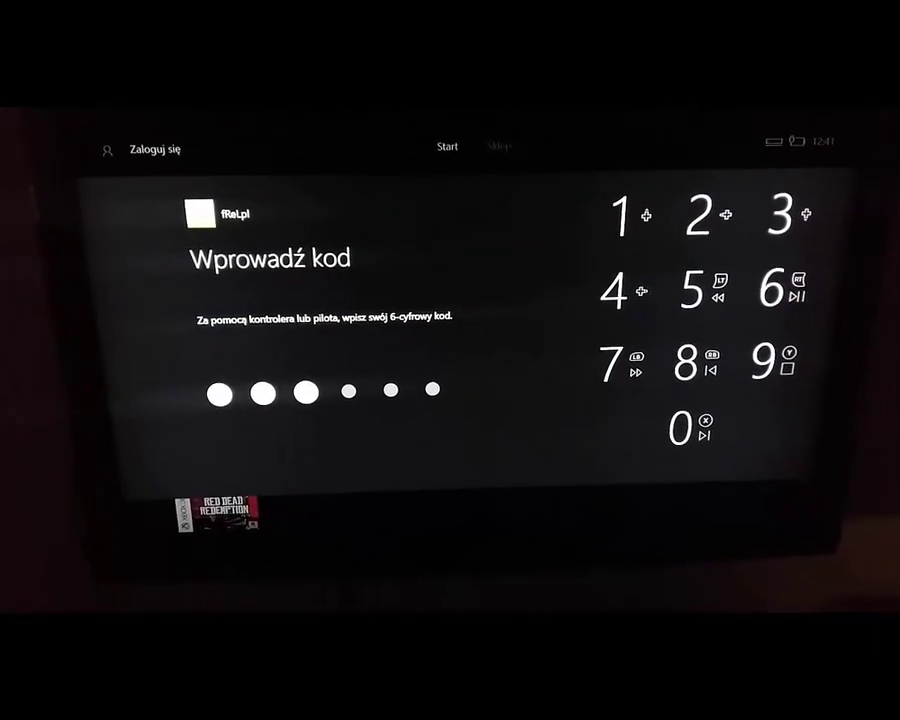
pyautogui.write('***')
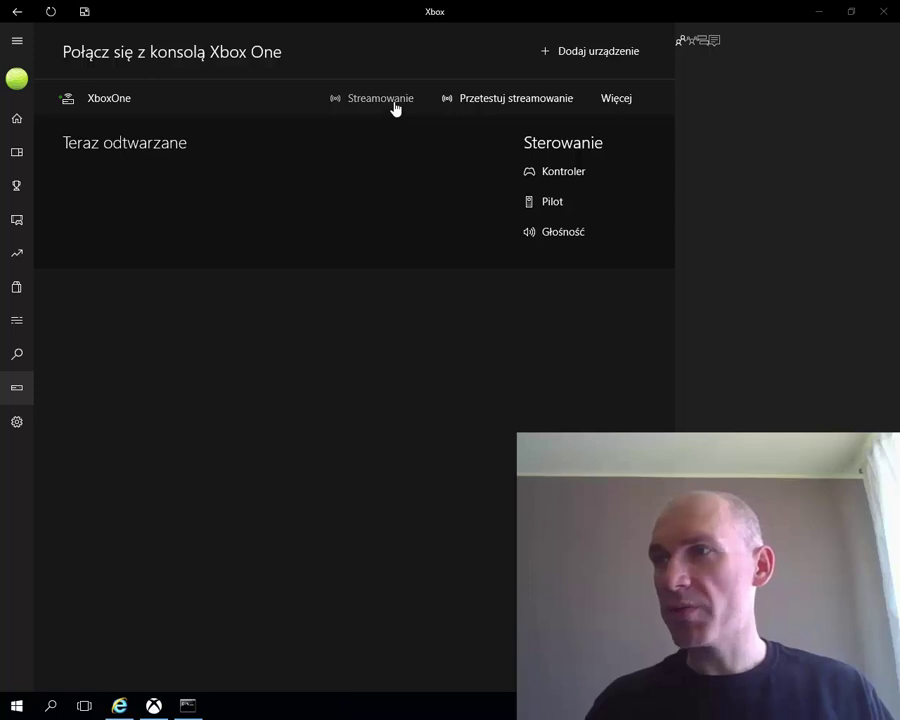
# Retry Streamowanie, dismiss the notice, restart the Xbox app and stream from the XboxOne tile.
pyautogui.click(396, 108)
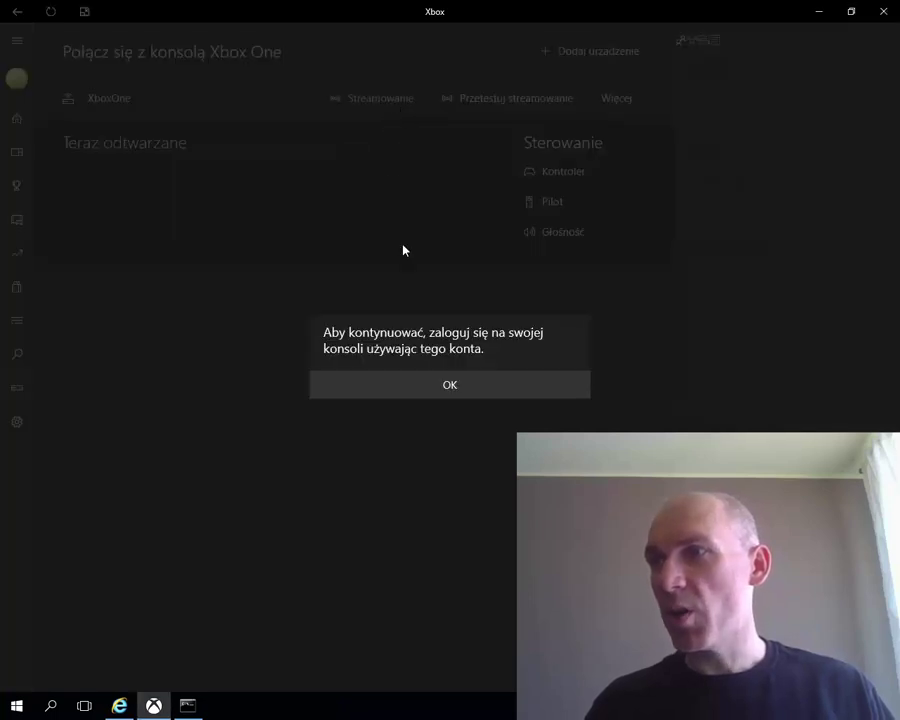
pyautogui.click(434, 390)
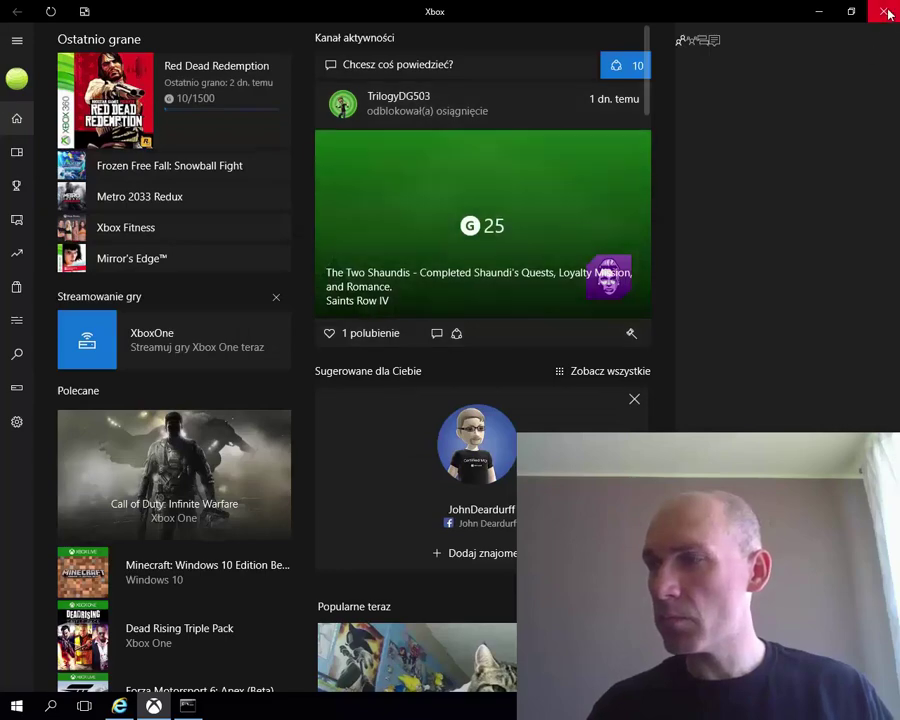
pyautogui.click(884, 12)
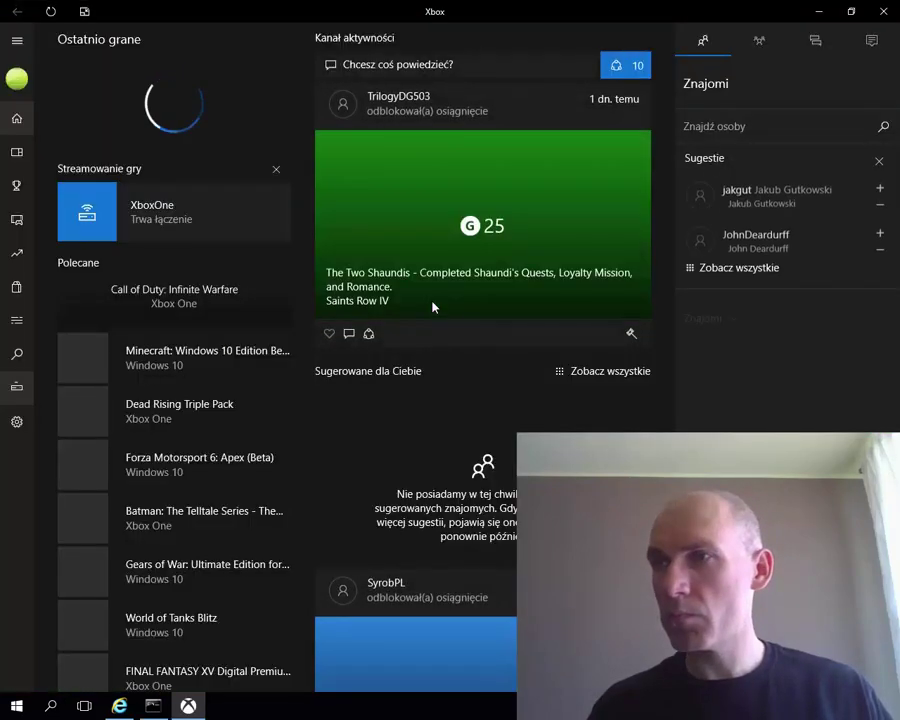
pyautogui.click(200, 232)
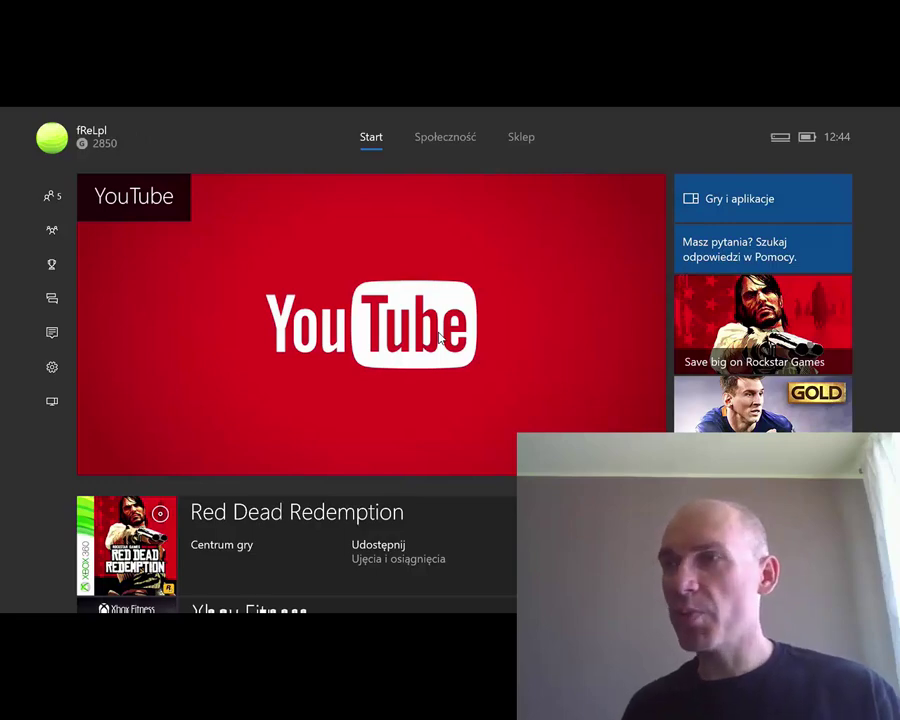
# Move through the dashboard tiles with the D-pad to Red Dead Redemption and launch it.
pyautogui.press('Down')
pyautogui.press('Down')
pyautogui.press('Down')
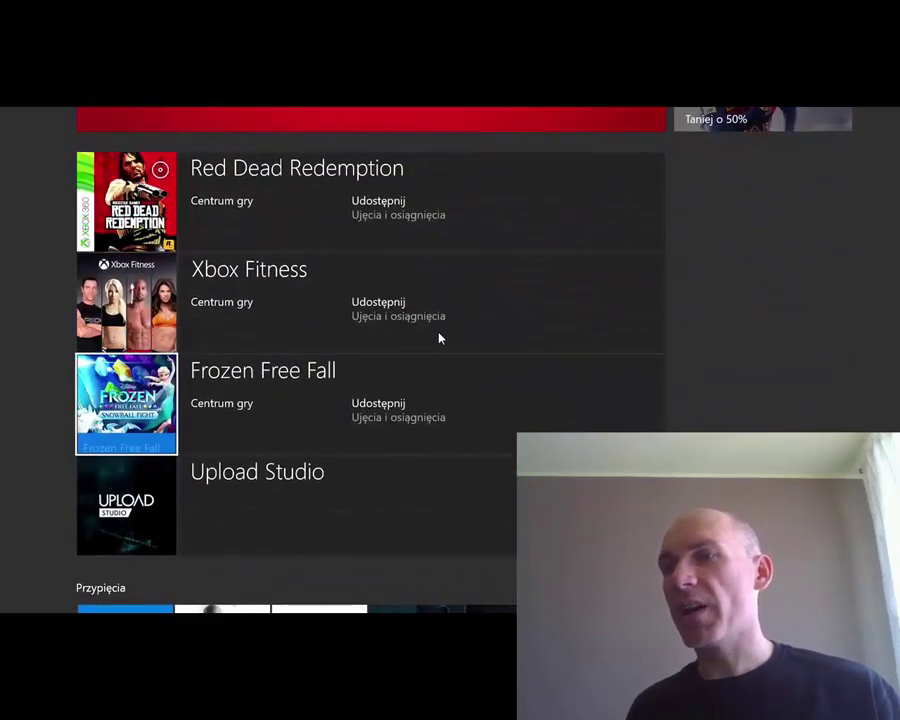
pyautogui.press('Down')
pyautogui.press('Down')
pyautogui.press('Down')
pyautogui.press('Up')
pyautogui.press('Up')
pyautogui.press('Up')
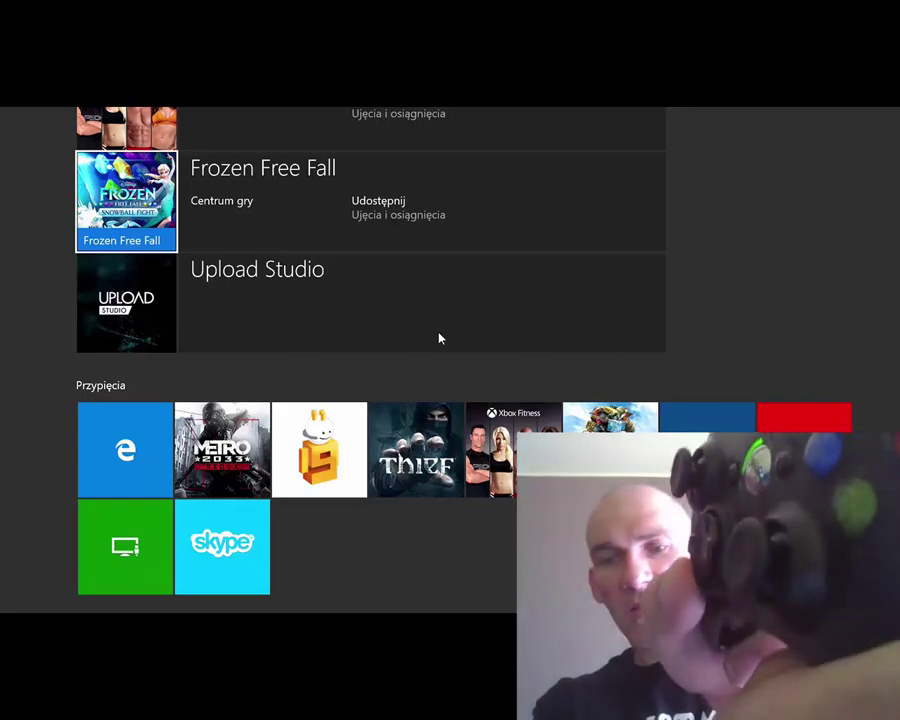
pyautogui.press('Down')
pyautogui.press('Down')
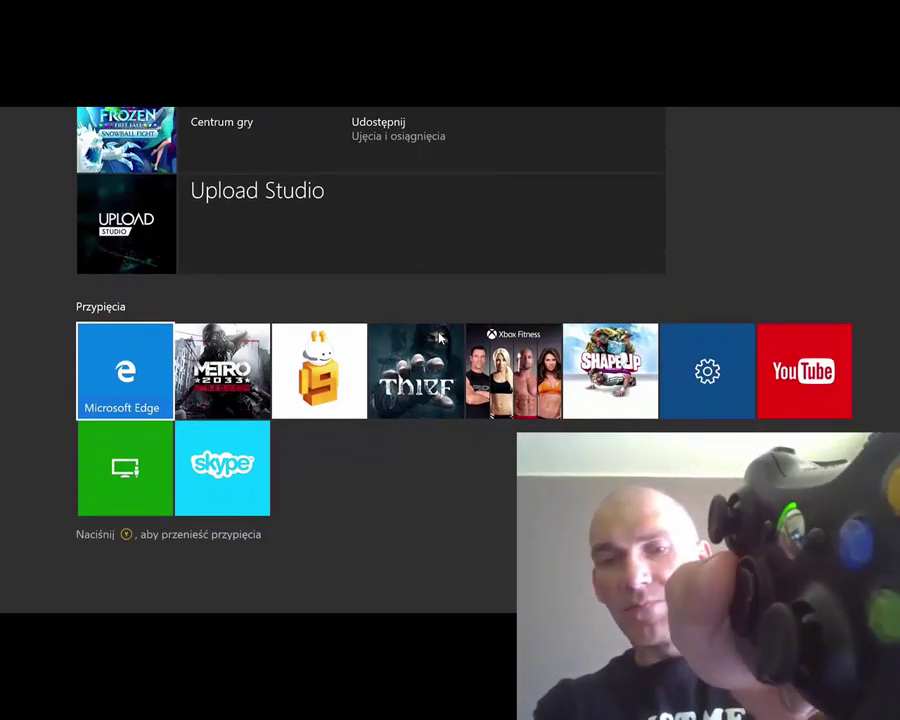
pyautogui.press('Up')
pyautogui.press('Up')
pyautogui.press('Up')
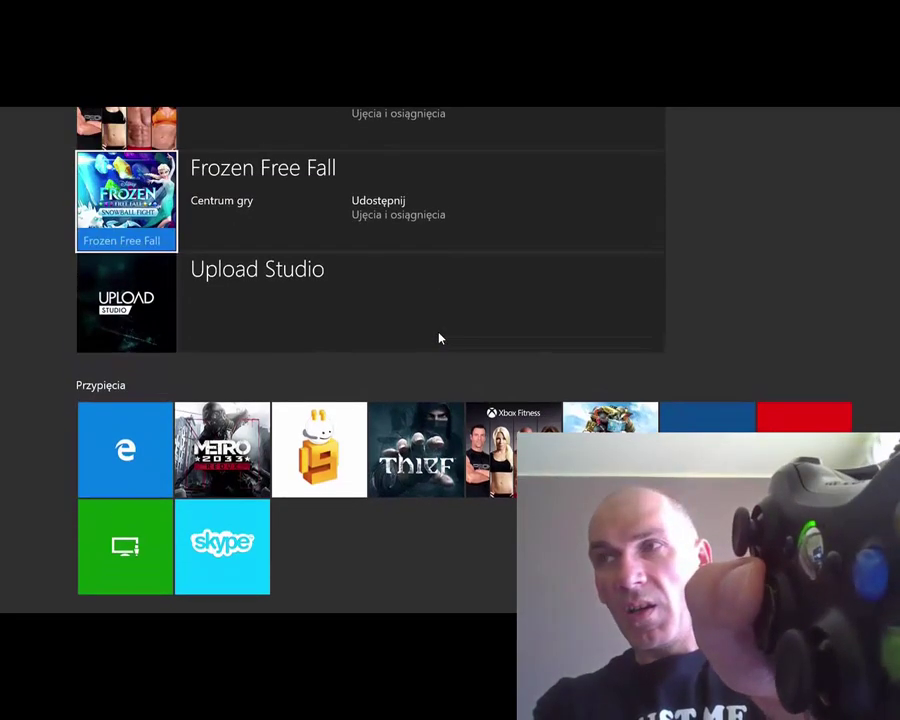
pyautogui.press('Up')
pyautogui.press('Up')
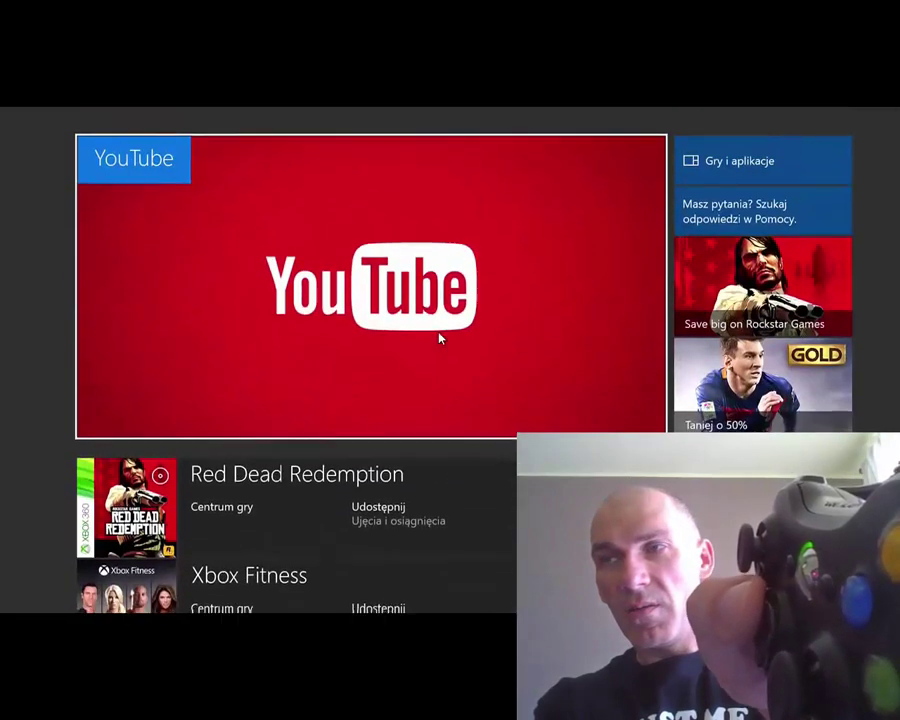
pyautogui.press('Down')
pyautogui.press('Down')
pyautogui.press('Down')
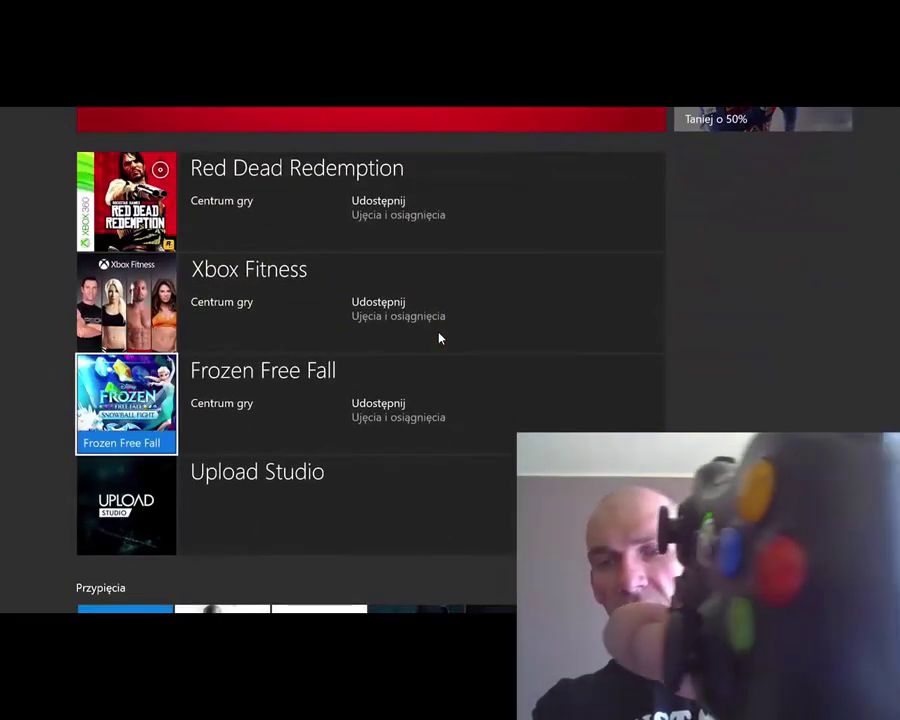
pyautogui.press('Down')
pyautogui.press('Down')
pyautogui.press('Down')
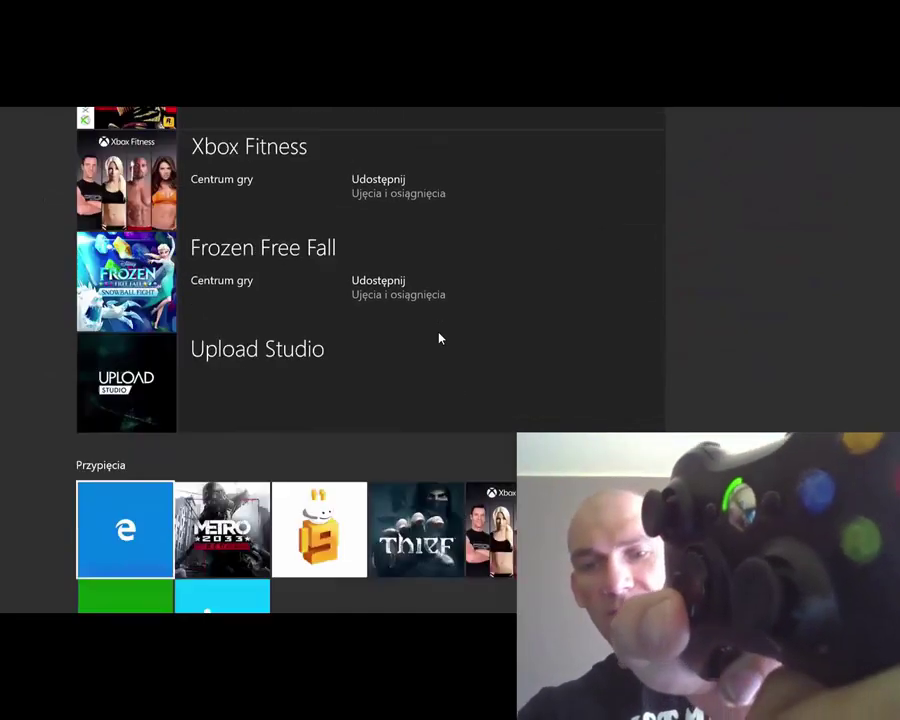
pyautogui.press('Up')
pyautogui.press('Up')
pyautogui.press('Up')
pyautogui.press('Up')
pyautogui.press('Up')
pyautogui.press('Up')
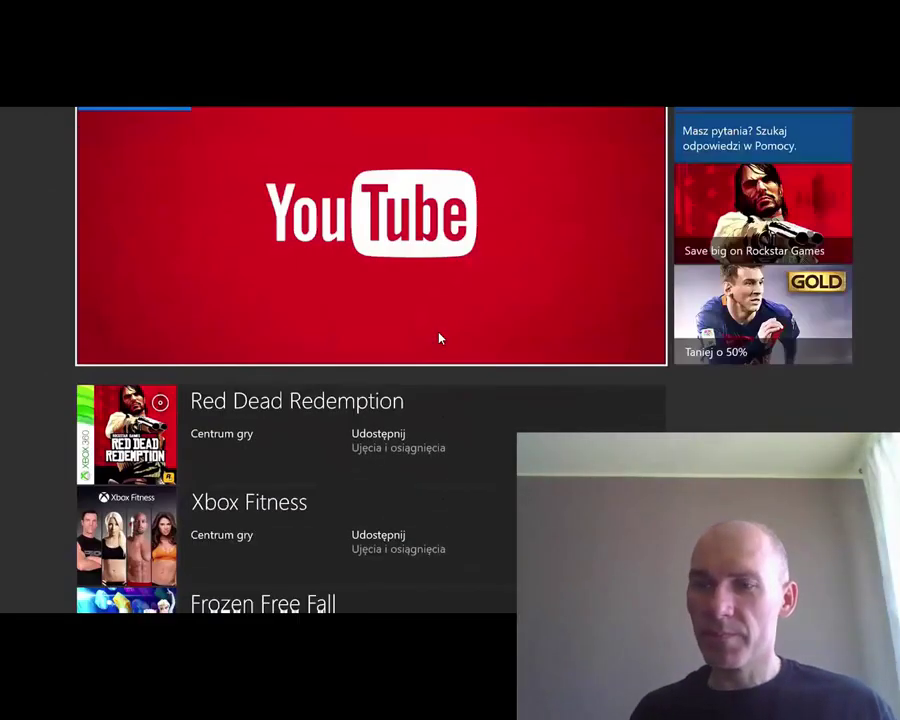
pyautogui.press('Down')
pyautogui.press('Down')
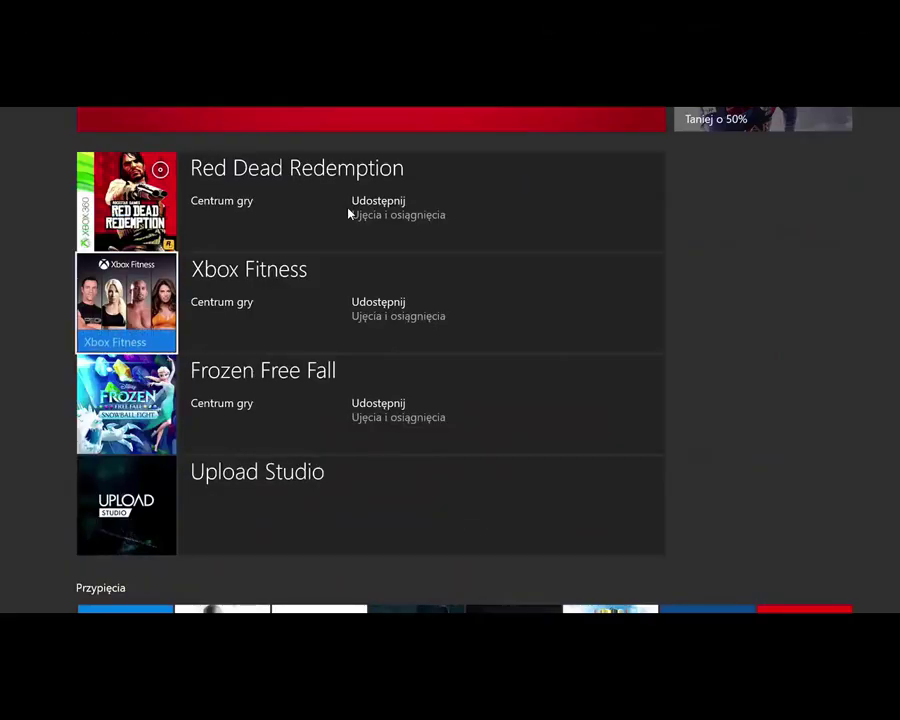
pyautogui.press('Down')
pyautogui.press('Up')
pyautogui.press('Up')
pyautogui.press('Up')
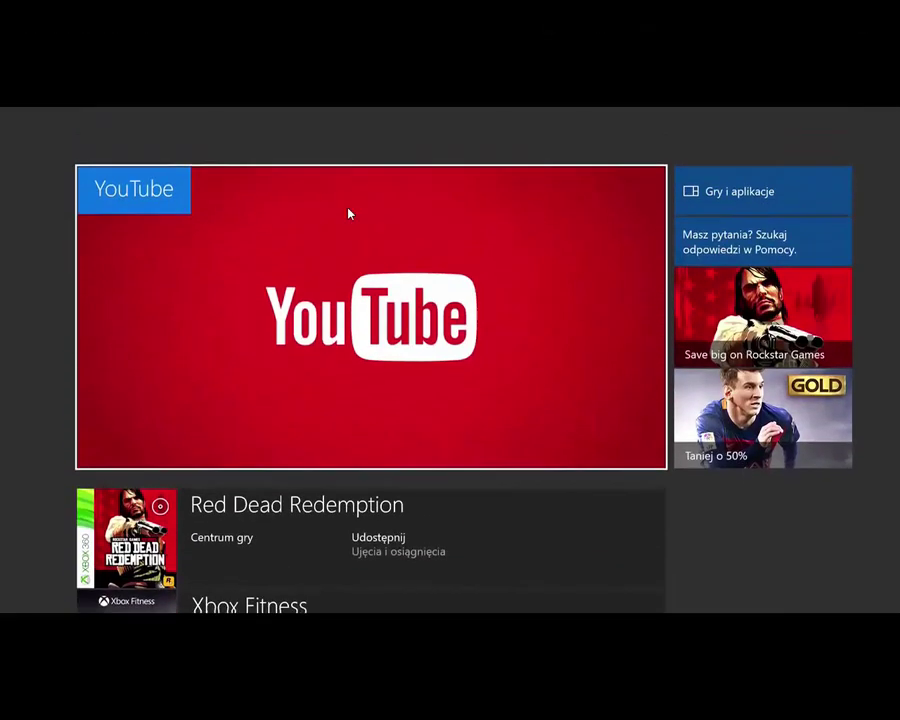
pyautogui.press('Down')
pyautogui.press('Return')
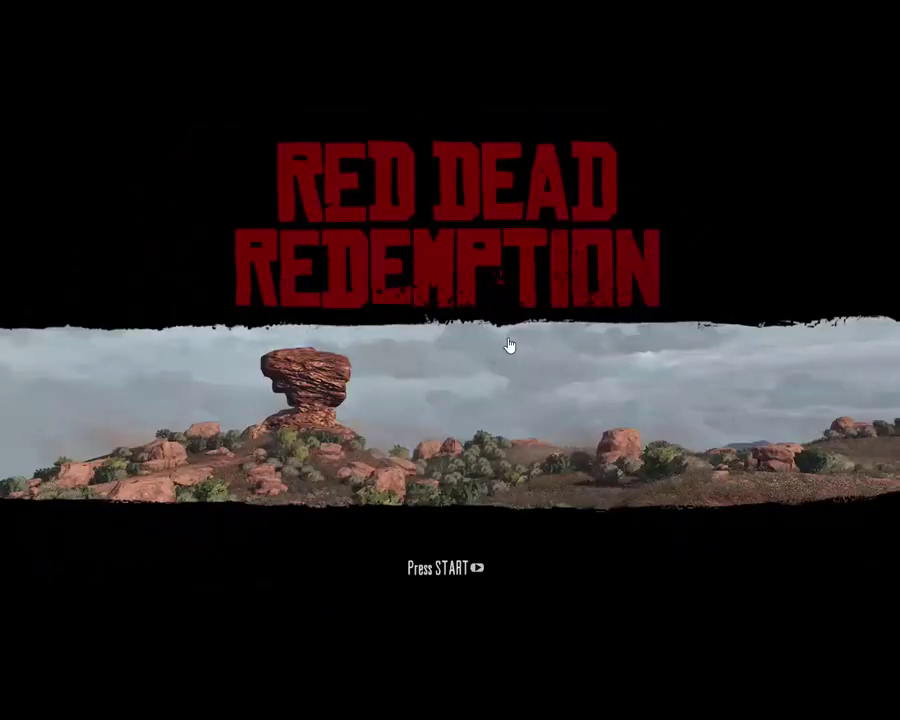
# Get past Press START, sign the player profile into Red Dead Redemption, and continue from the title menu.
pyautogui.press('Return')
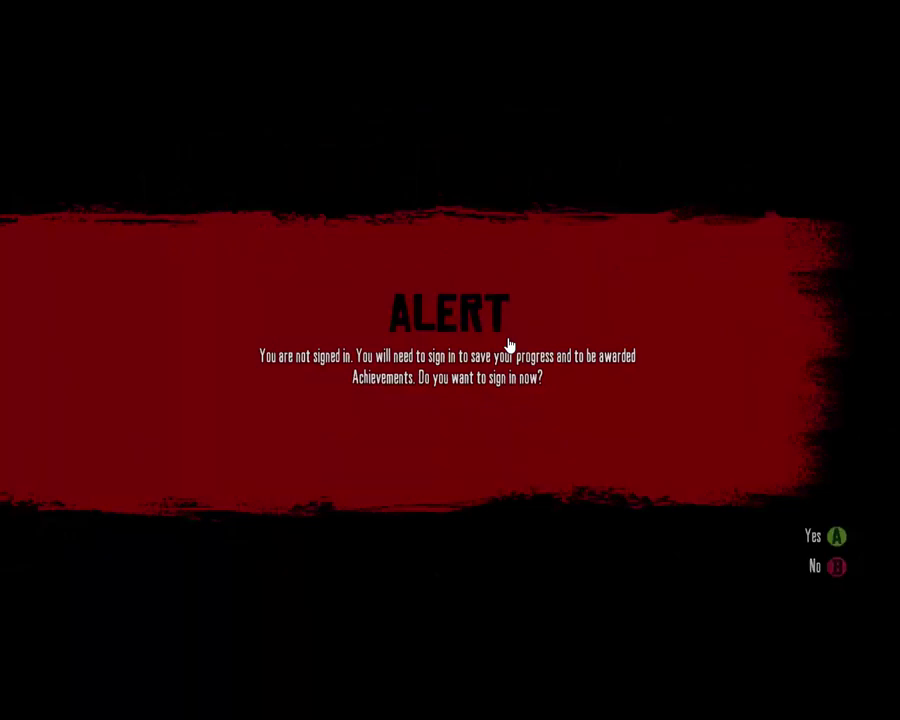
pyautogui.press('Return')
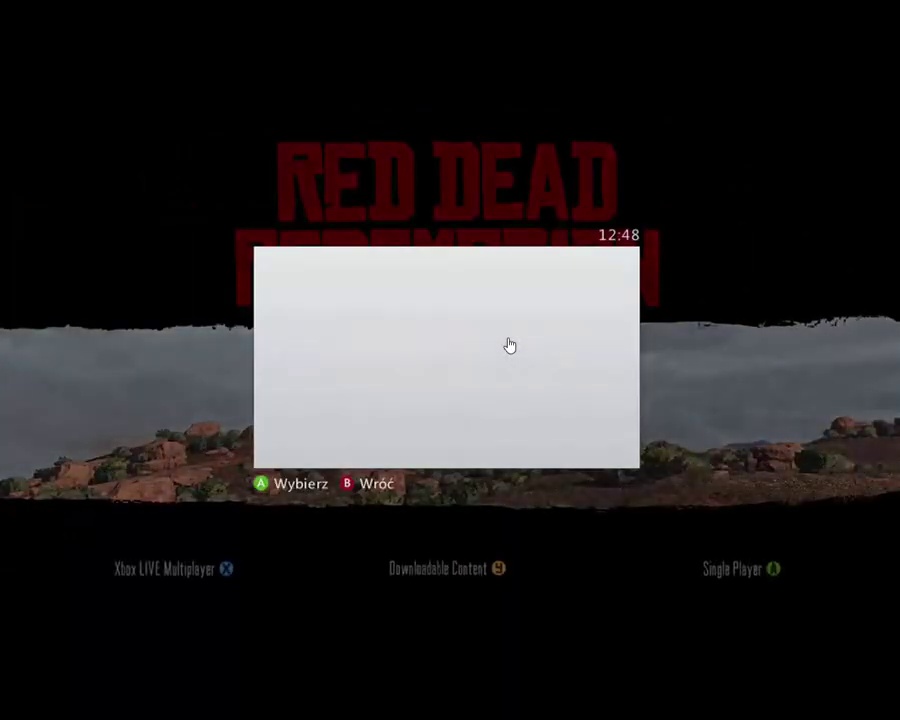
pyautogui.press('Return')
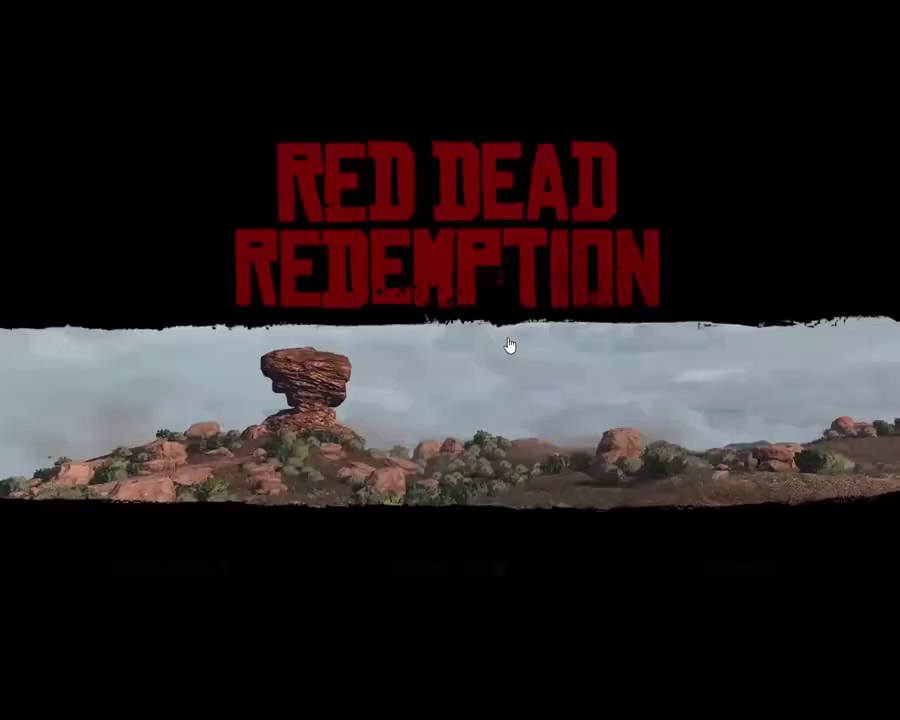
pyautogui.press('Return')
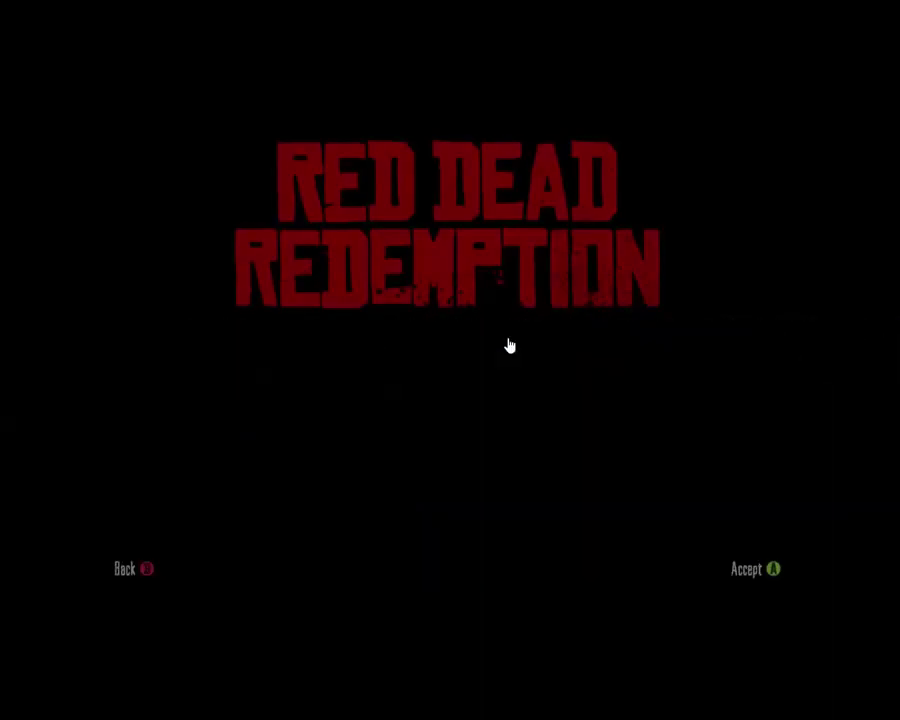
# Load into Red Dead Redemption, walk out into town and mount the saddled horse.
pyautogui.press('Return')
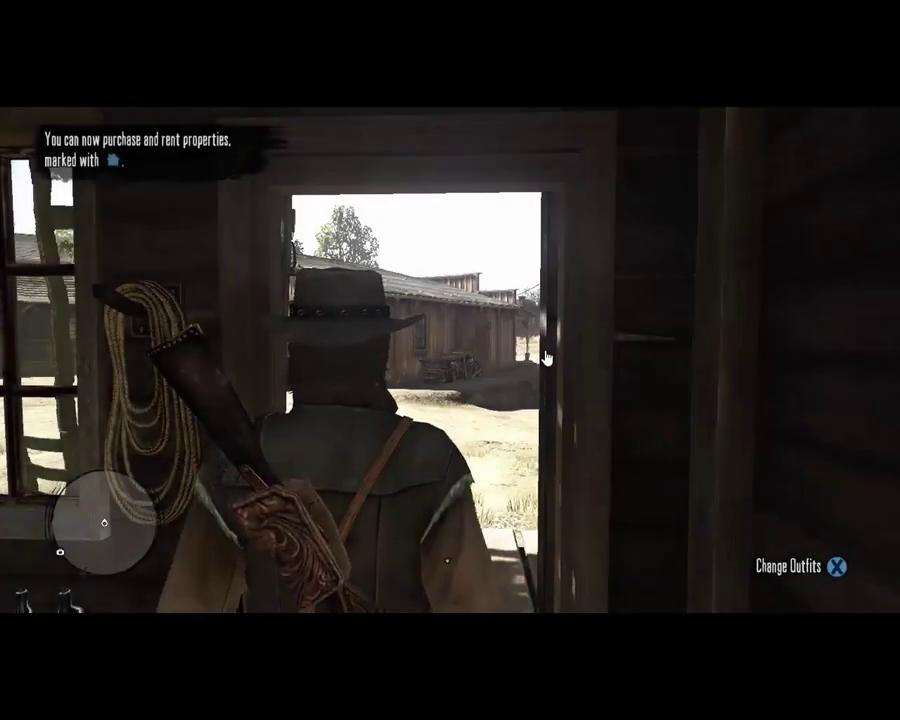
pyautogui.press('w')
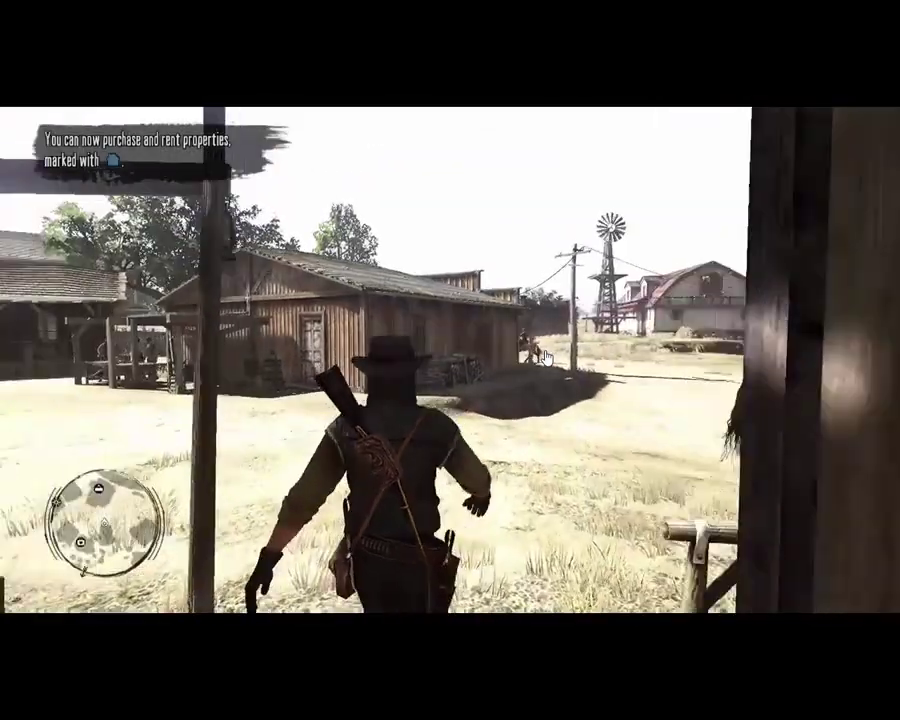
pyautogui.press('w')
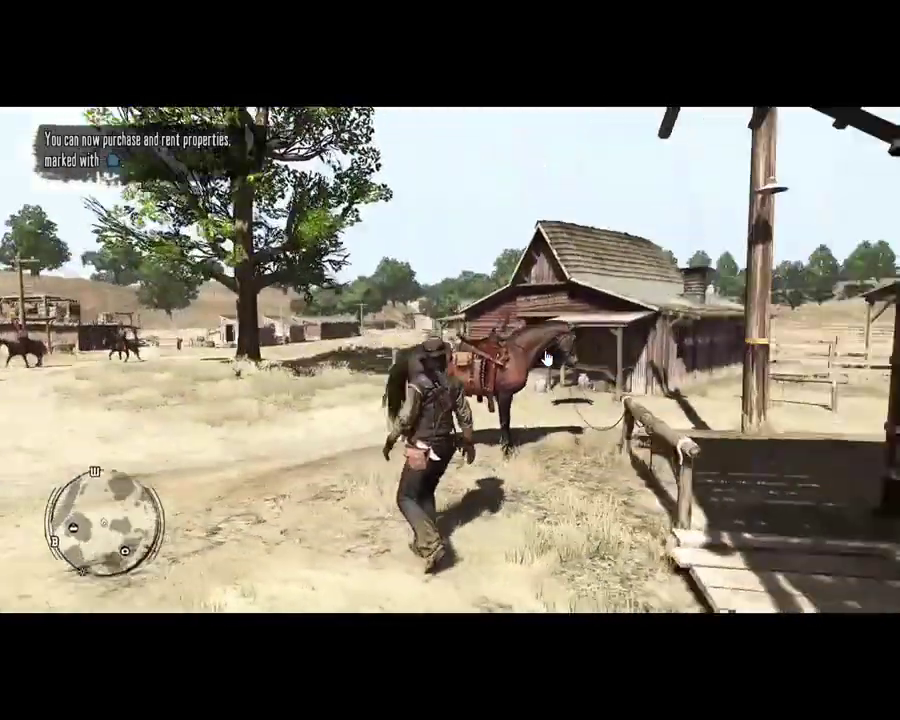
pyautogui.press('y')
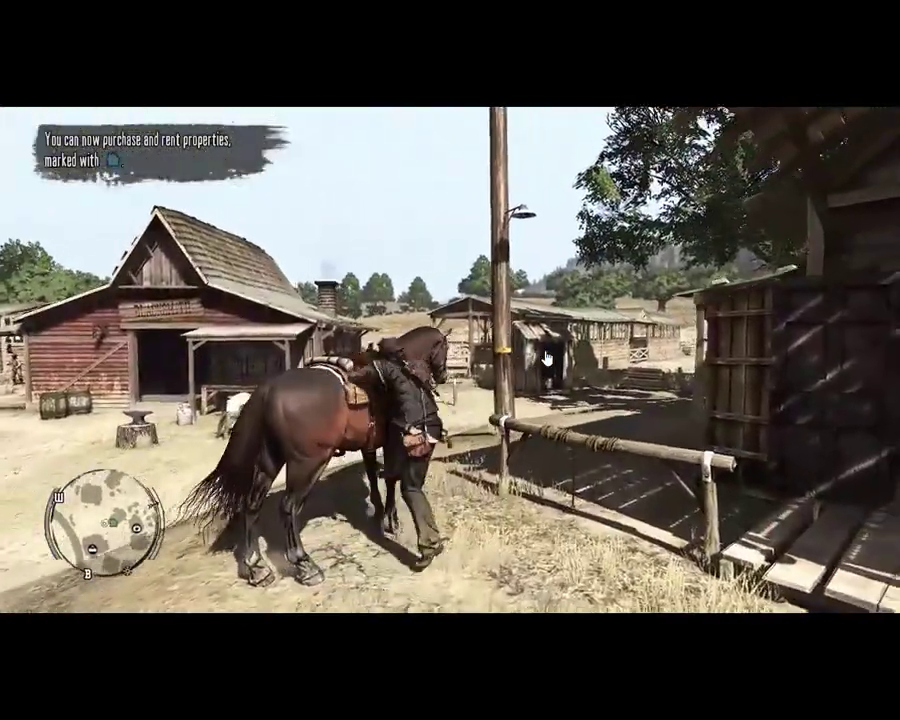
# Ride the horse around town, turning past the barn and corral onto the tree-lined street.
pyautogui.press('w')
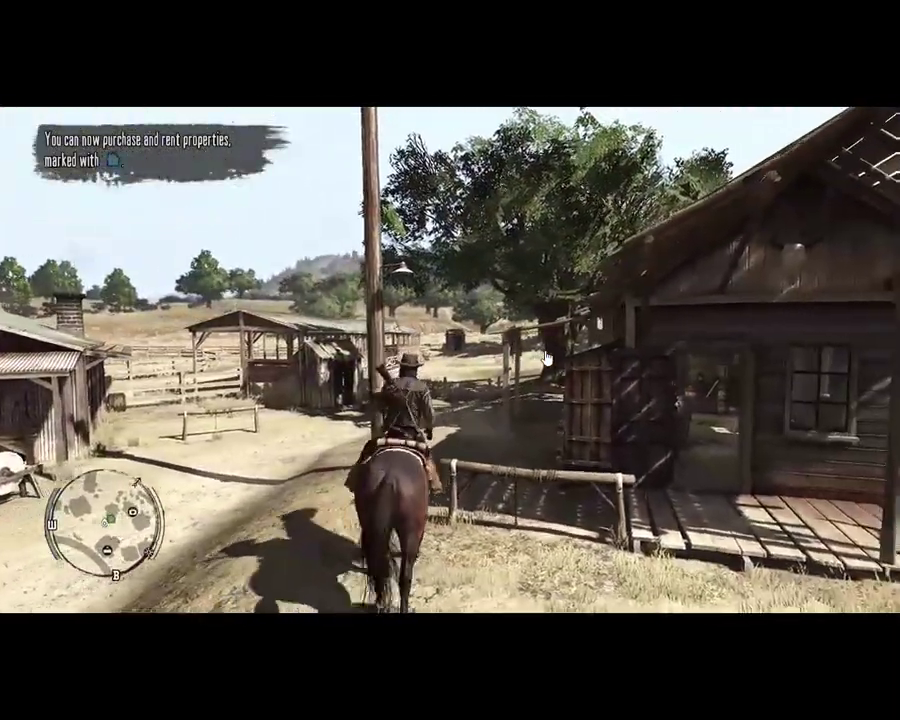
pyautogui.press('w')
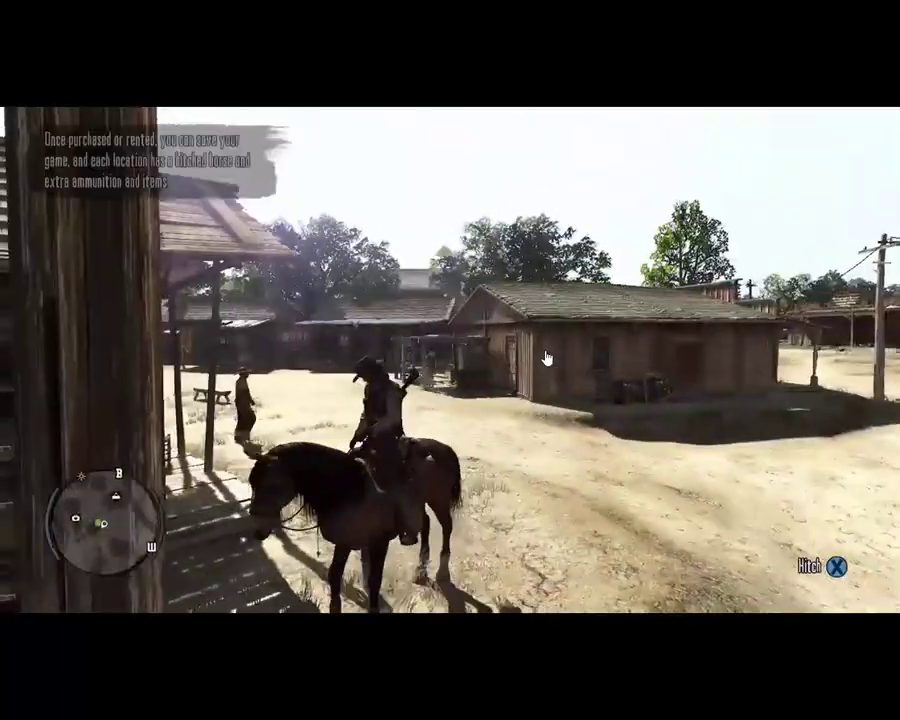
pyautogui.press('d')
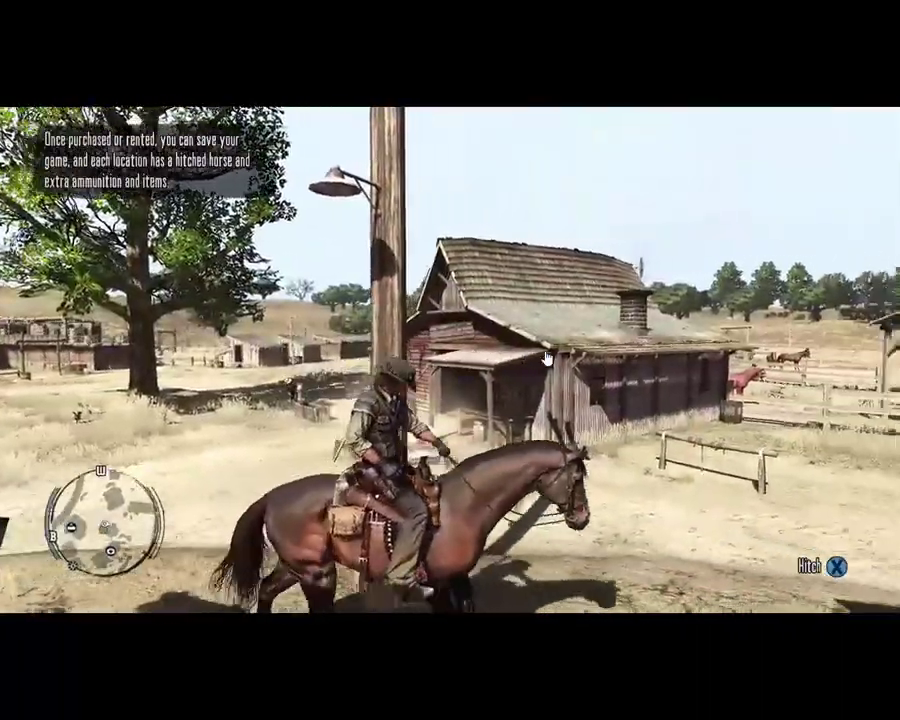
pyautogui.press('w')
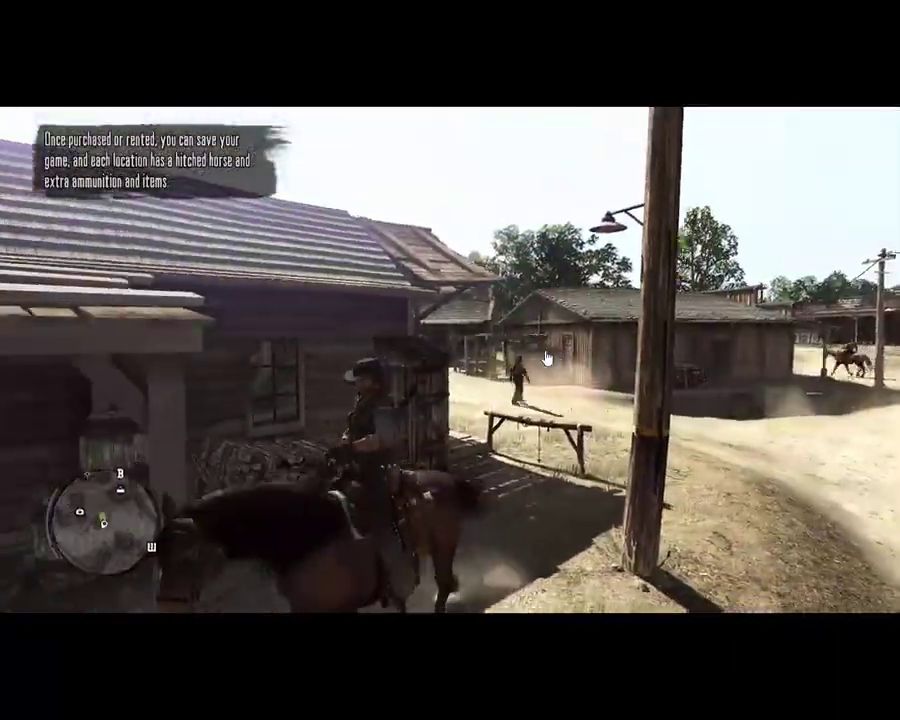
pyautogui.press('a')
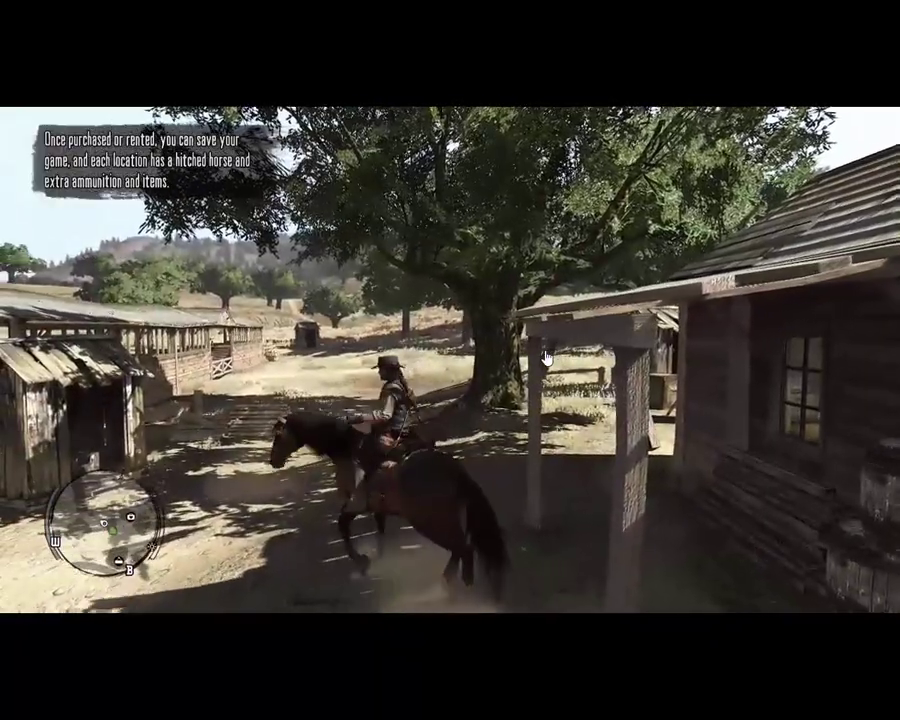
pyautogui.press('a')
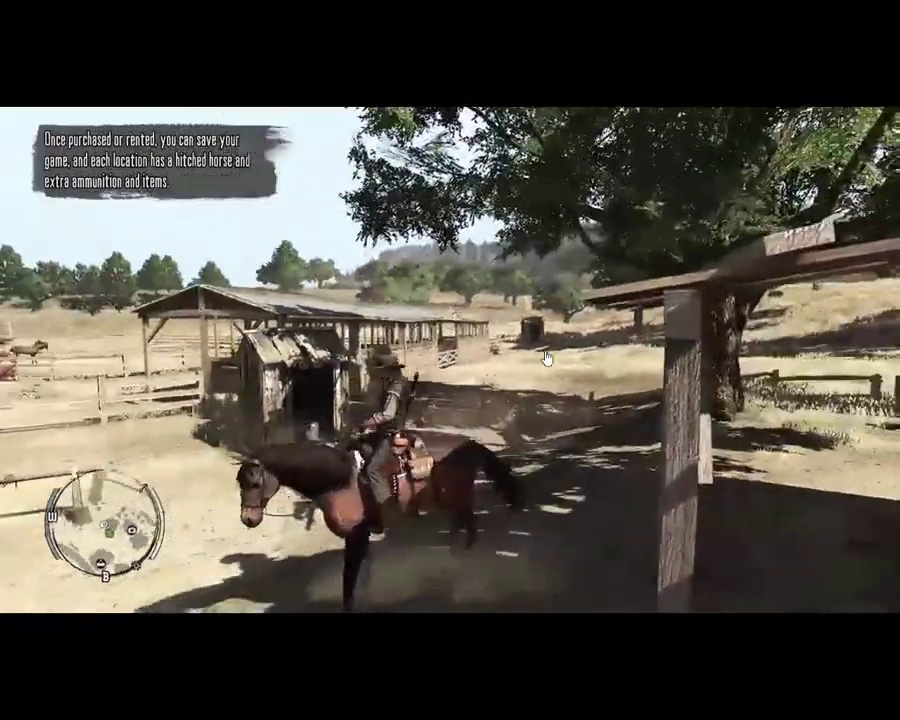
pyautogui.press('a')
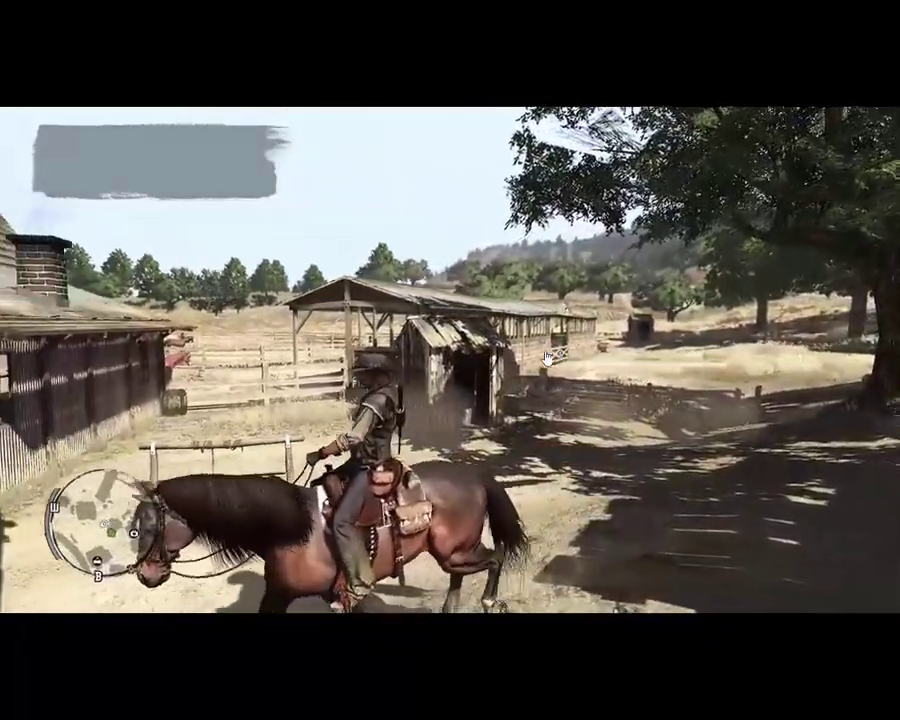
pyautogui.press('a')
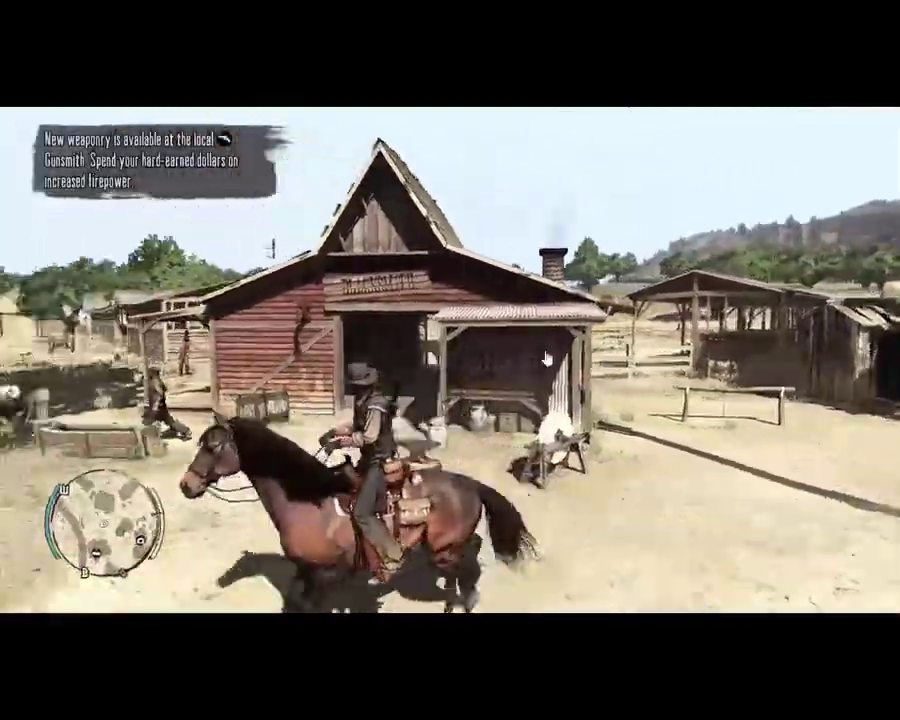
pyautogui.press('a')
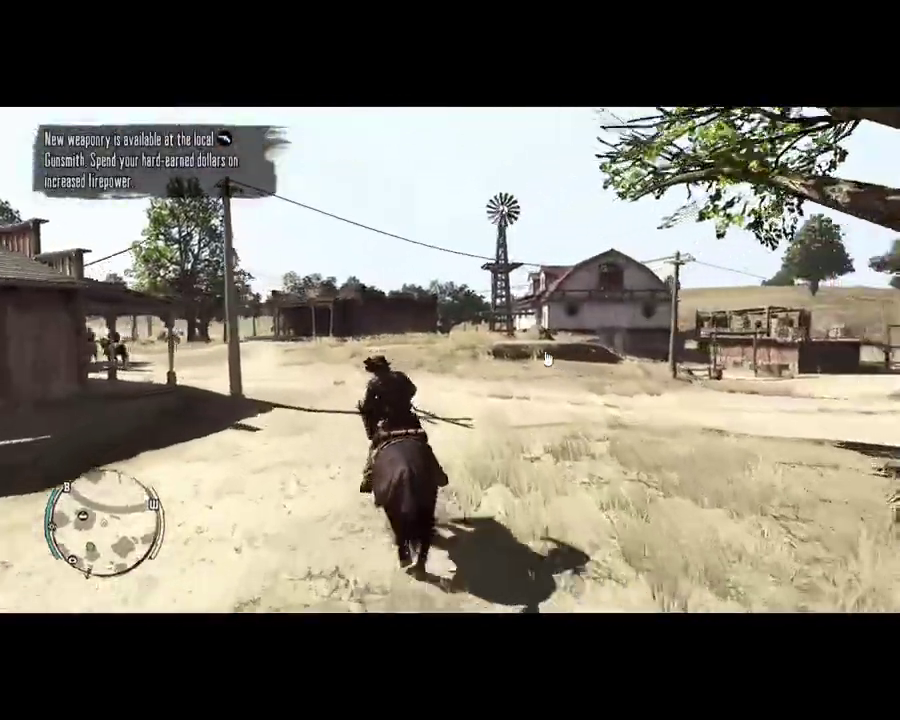
pyautogui.press('a')
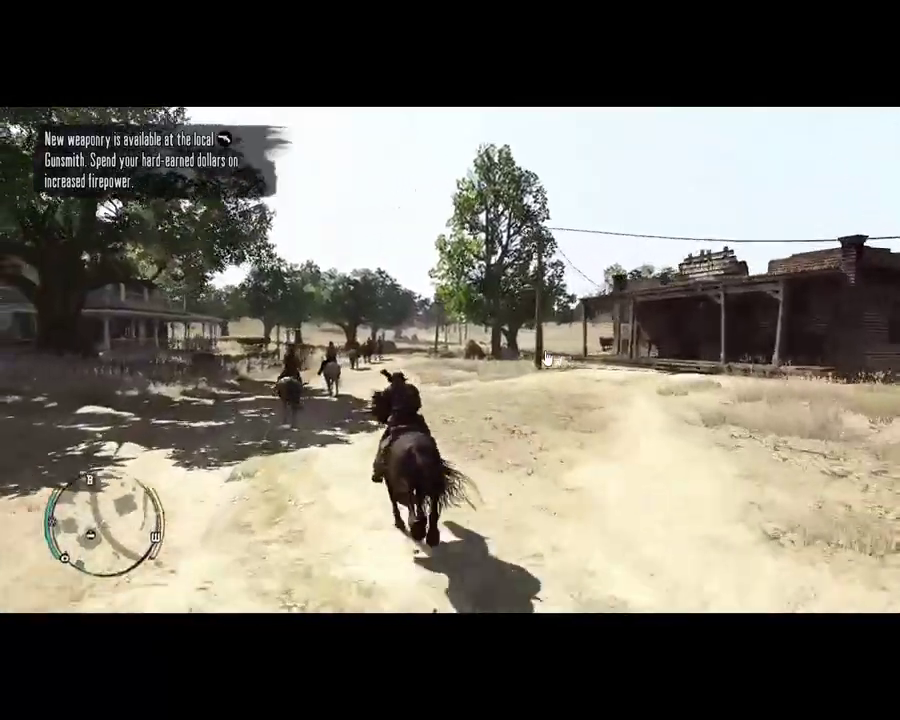
pyautogui.press('a')
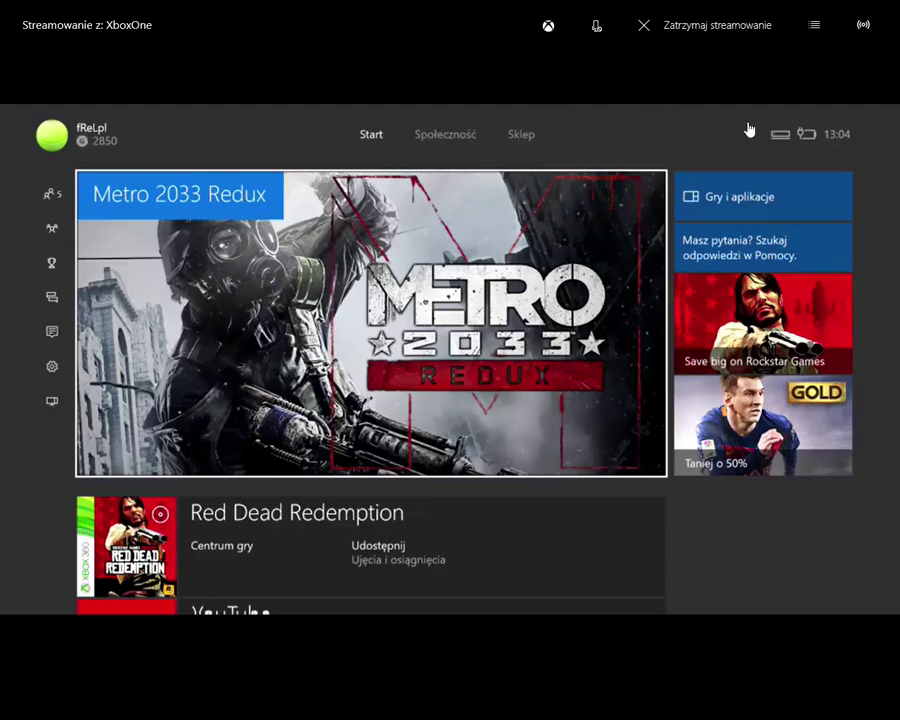
# Show the stream's bandwidth graph, raise the streaming quality a level, then switch to Internet Explorer.
pyautogui.click(815, 25)
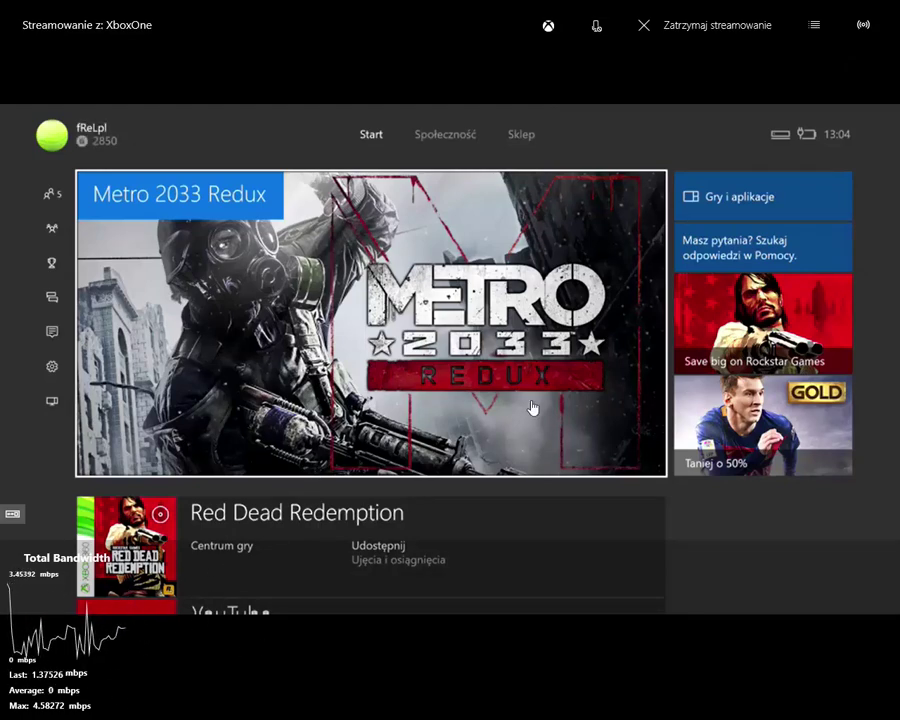
pyautogui.click(867, 24)
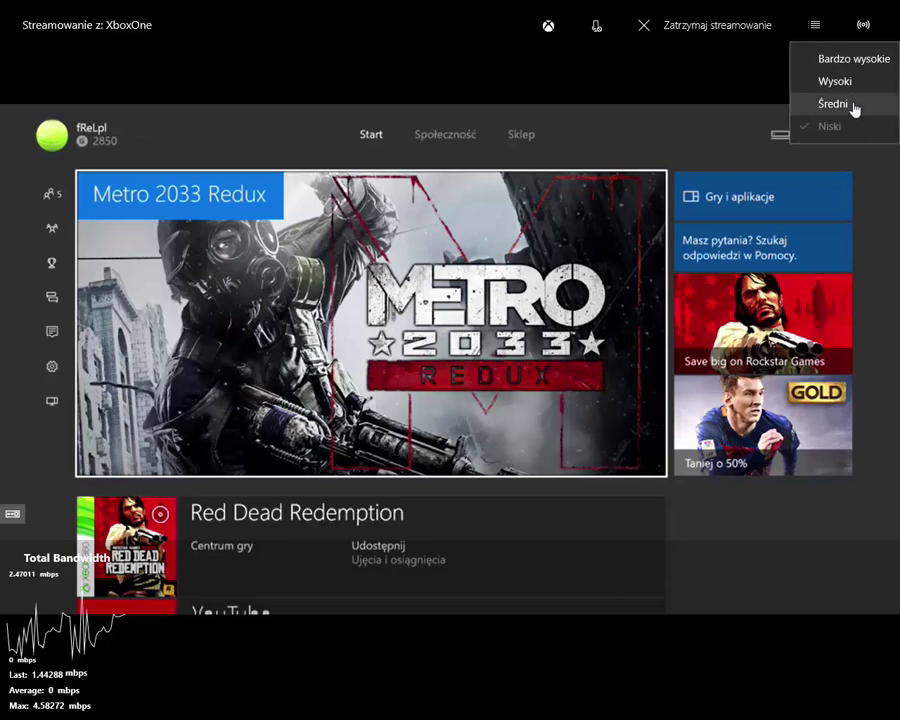
pyautogui.click(853, 81)
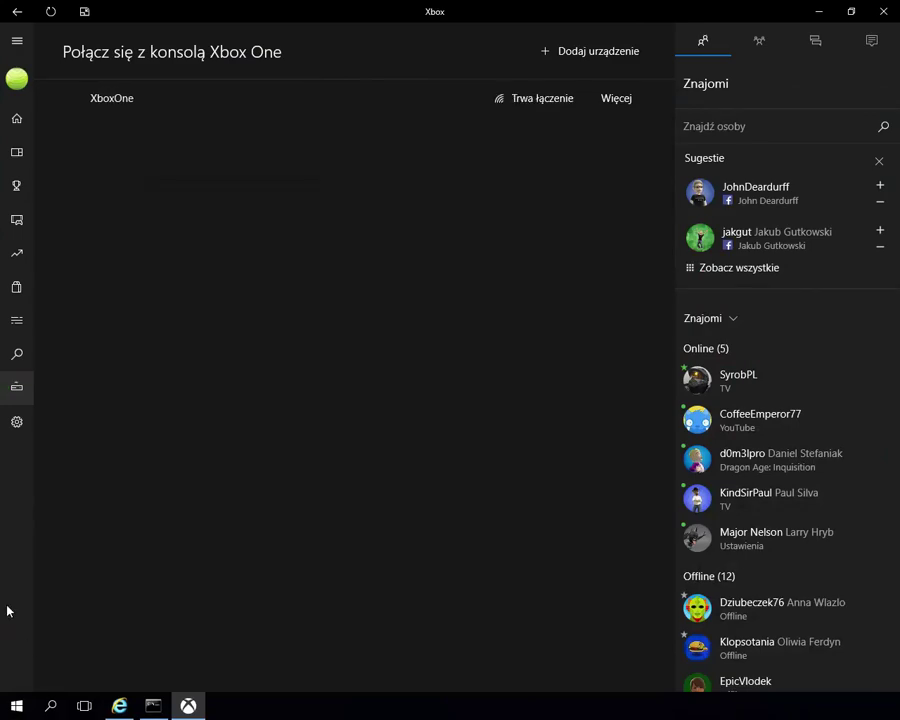
pyautogui.click(119, 706)
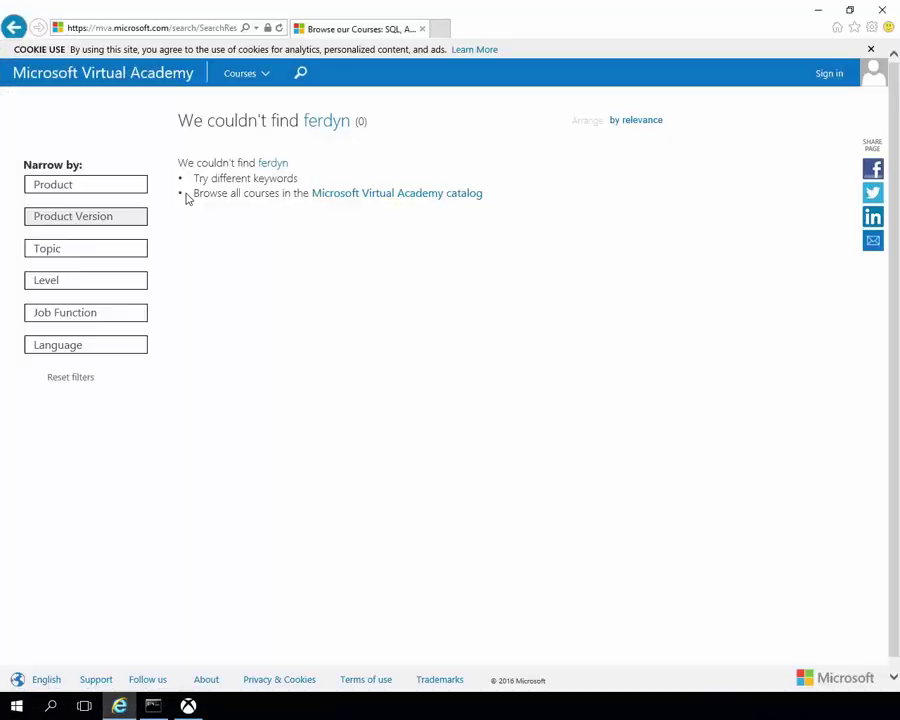
pyautogui.click(170, 32)
pyautogui.write('https://kinkeadtech.com/how-to-stream-xbox-one-to-windows-10-from-anywhere-with-internet/')
pyautogui.press('Return')
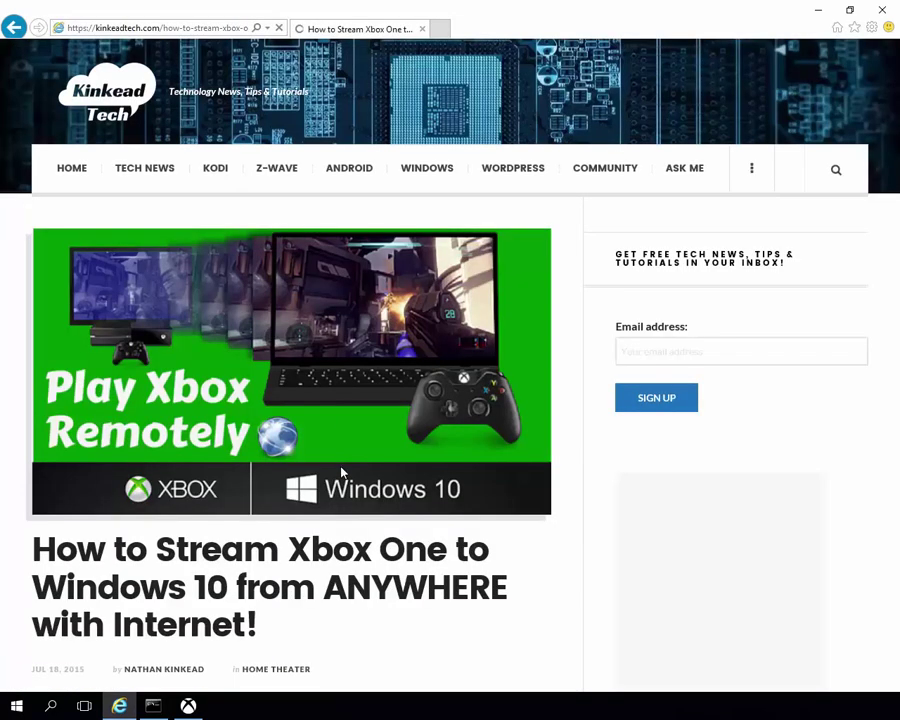
pyautogui.scroll(-10, 325, 482)
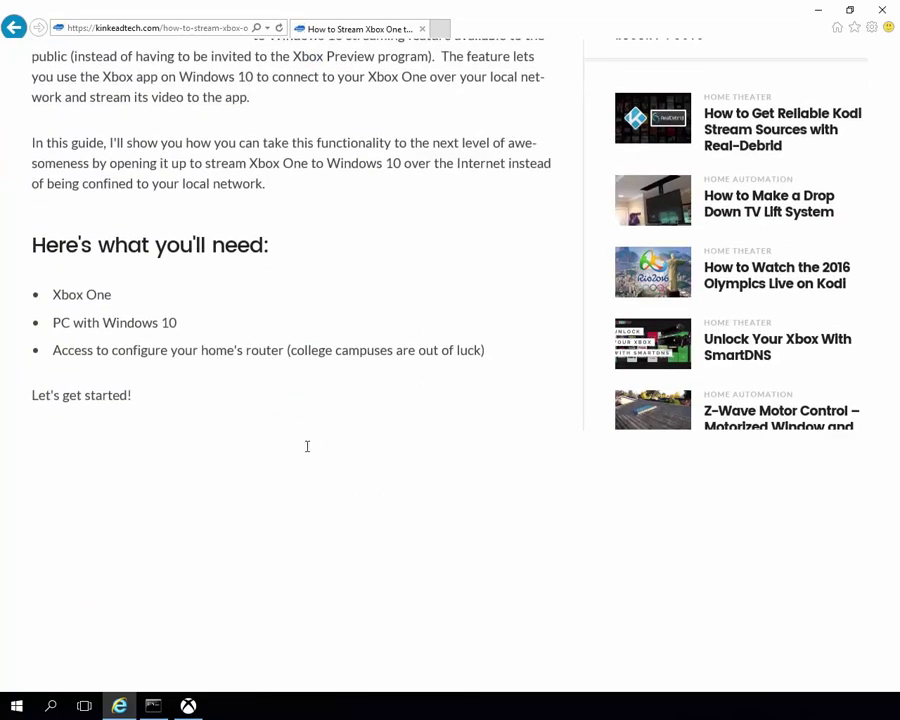
pyautogui.scroll(-15, 309, 448)
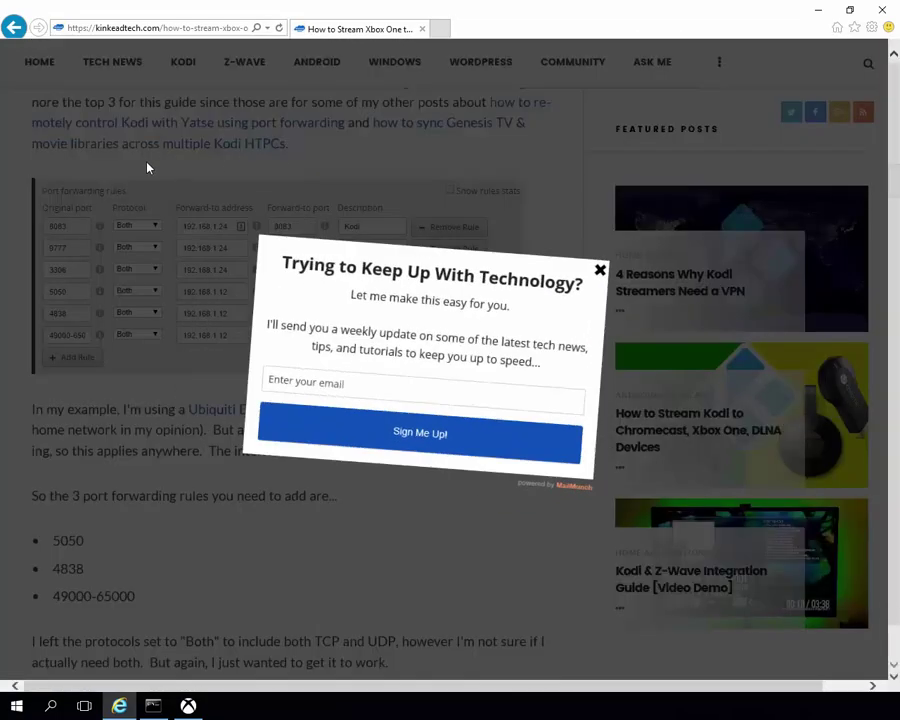
pyautogui.click(617, 258)
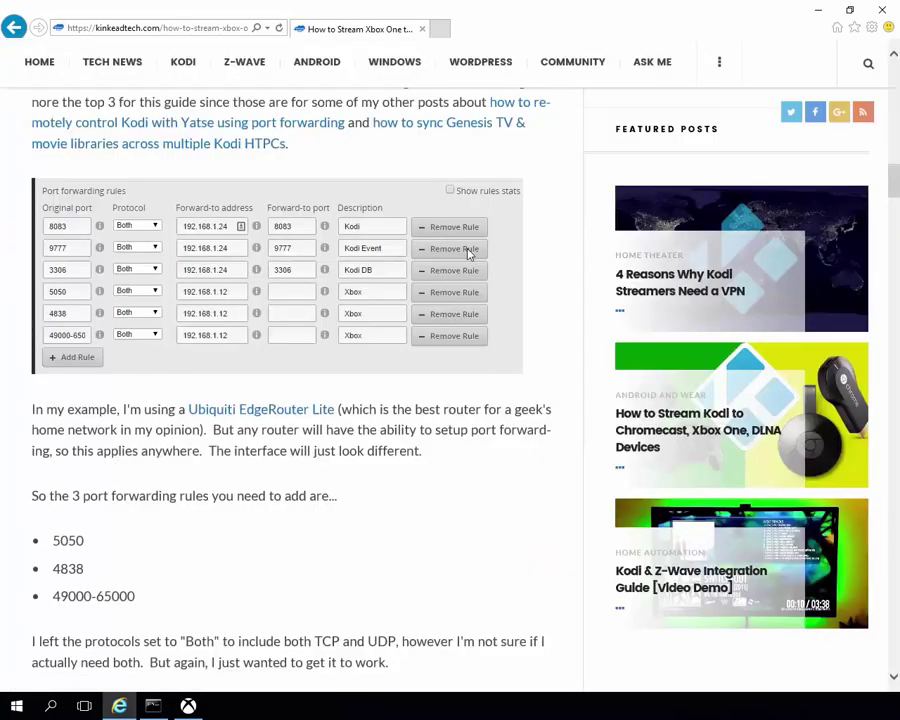
pyautogui.click(233, 35)
pyautogui.write('192.')
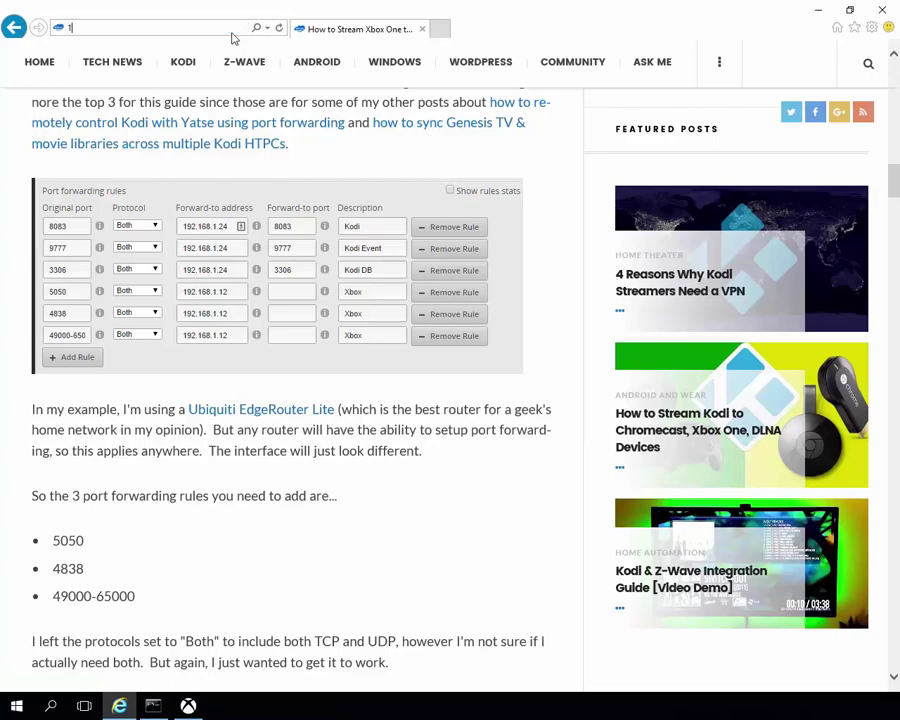
pyautogui.write('168.1.25')
# Open the router's StreamingXBOXONE port-forwarding rule, highlighting its port ranges and host 192.168.1.24.
pyautogui.press('Return')
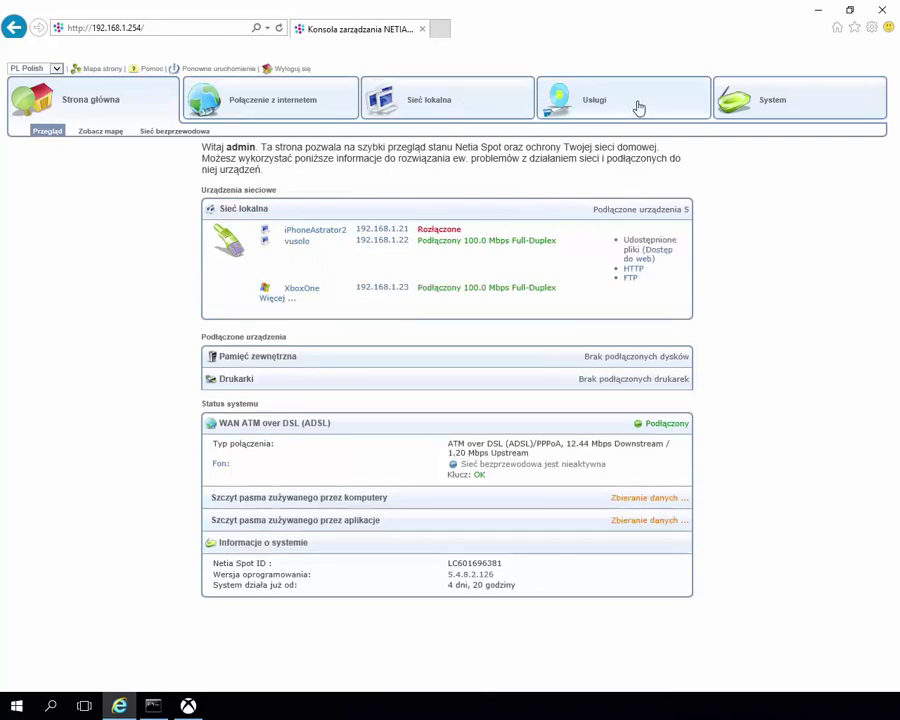
pyautogui.click(580, 95)
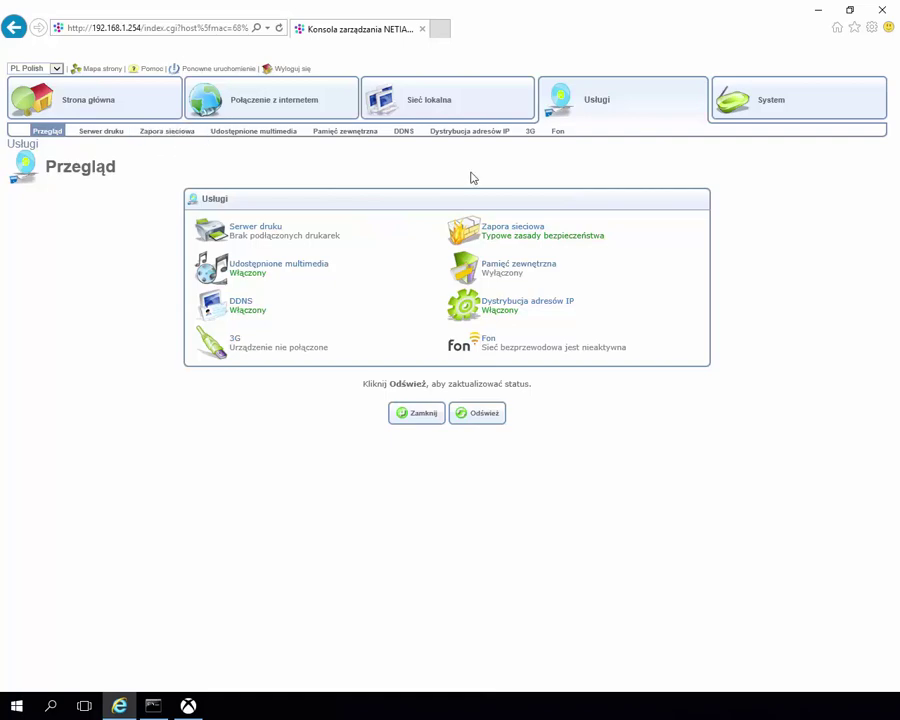
pyautogui.click(172, 133)
pyautogui.click(543, 157)
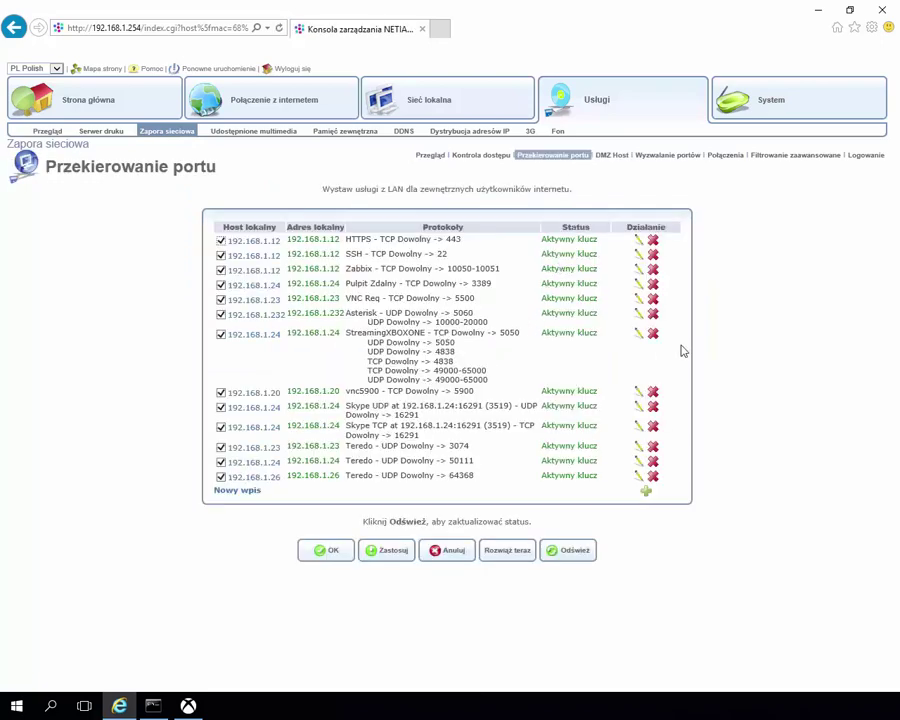
pyautogui.click(638, 334)
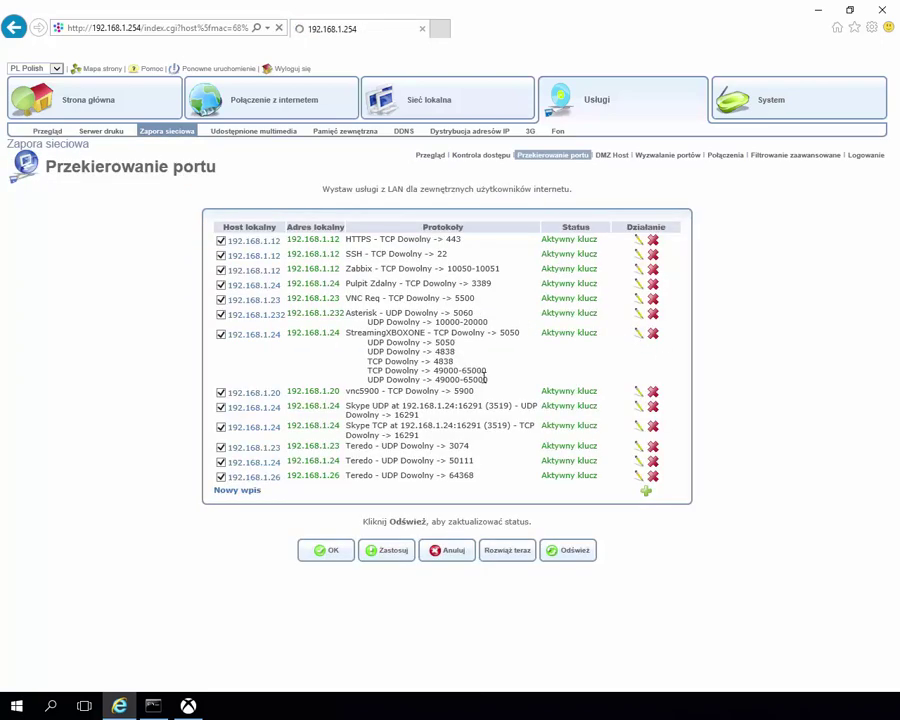
pyautogui.moveTo(403, 349); pyautogui.dragTo(301, 297)
pyautogui.moveTo(347, 231); pyautogui.dragTo(293, 231)
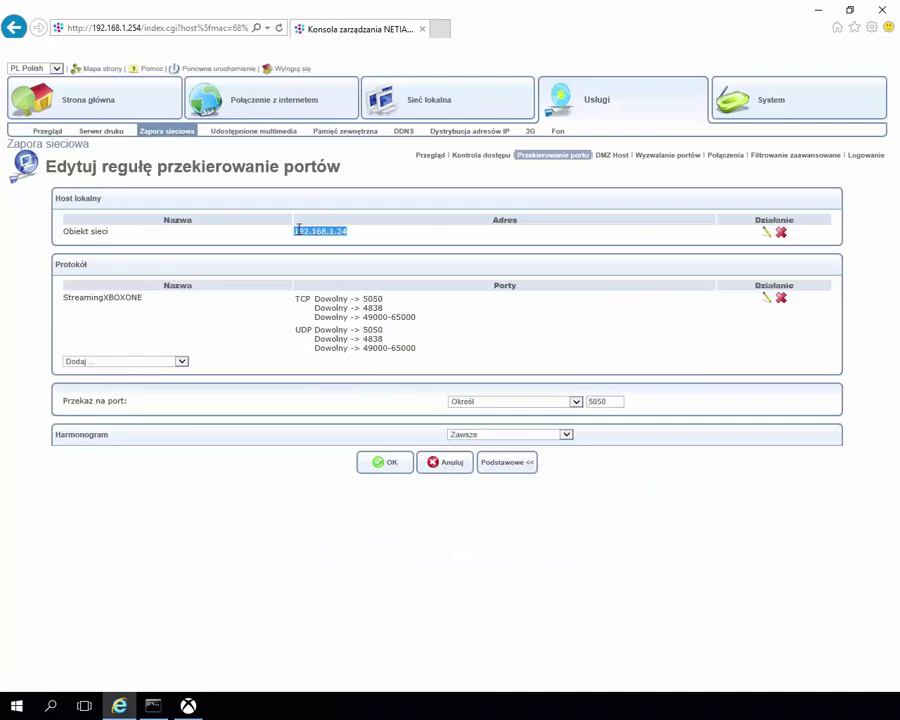
# Deselect the highlighted host address 192.168.1.24, leaving the StreamingXBOXONE rule unchanged.
pyautogui.click(441, 363)
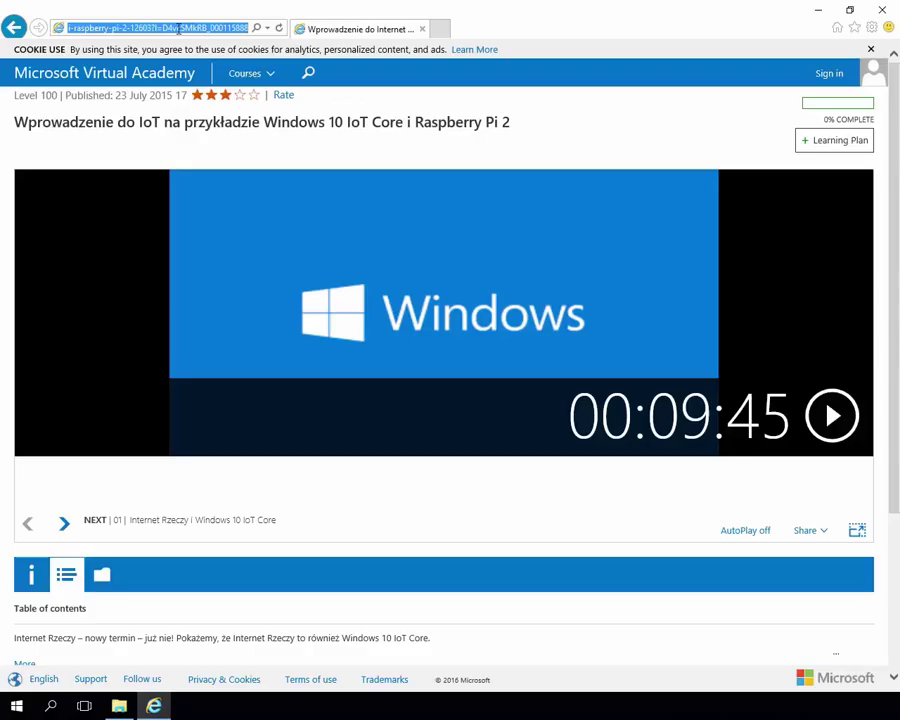
# Open visualstudio.com's free Visual Studio Community page, cancel the web installer download, and show Downloads.
pyautogui.write('vi')
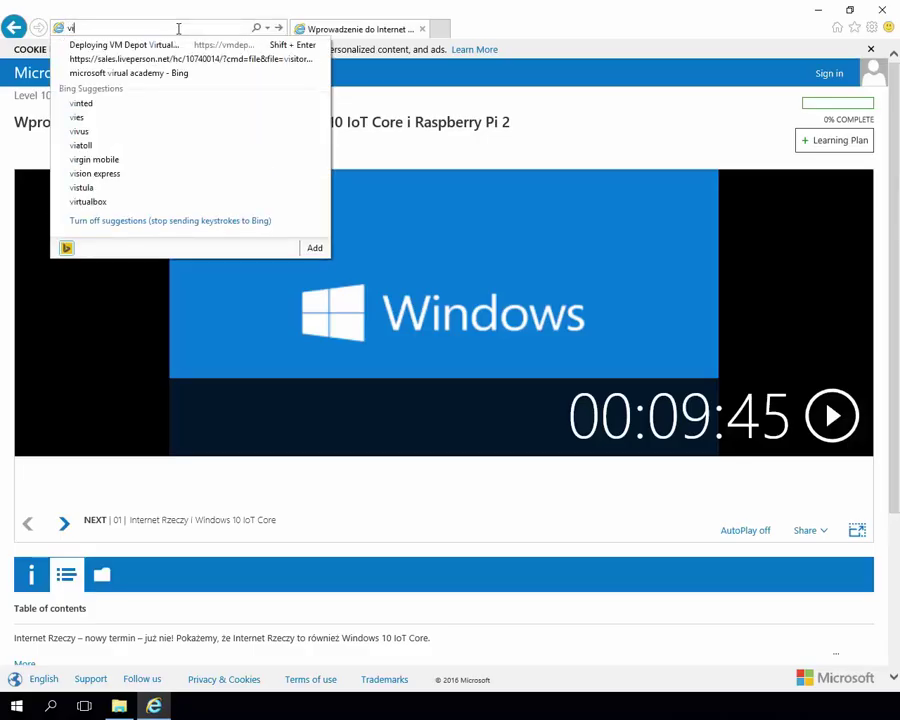
pyautogui.write('sual')
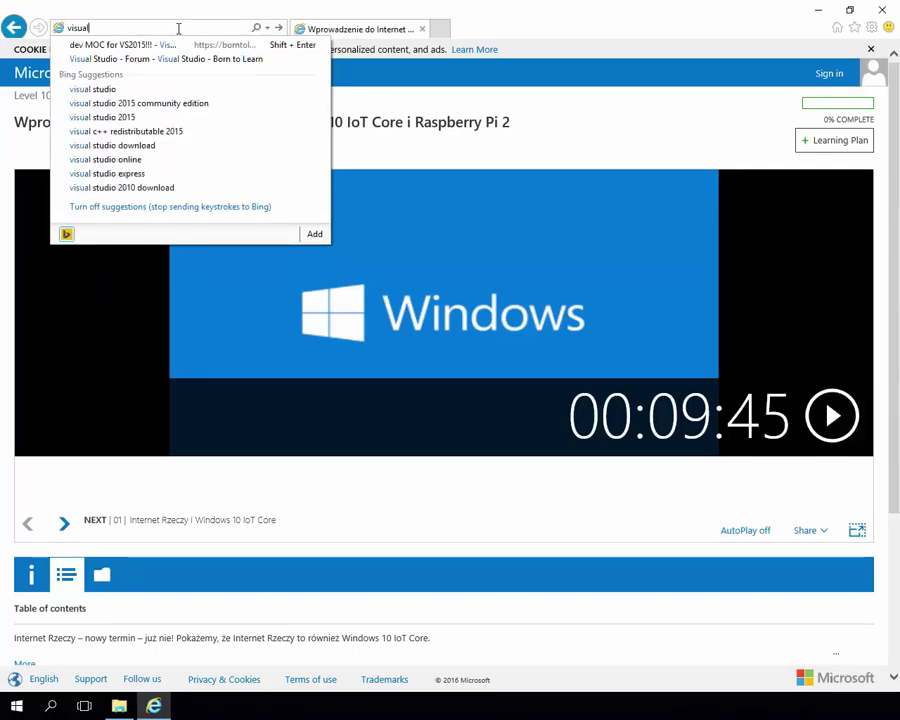
pyautogui.write('studio.co')
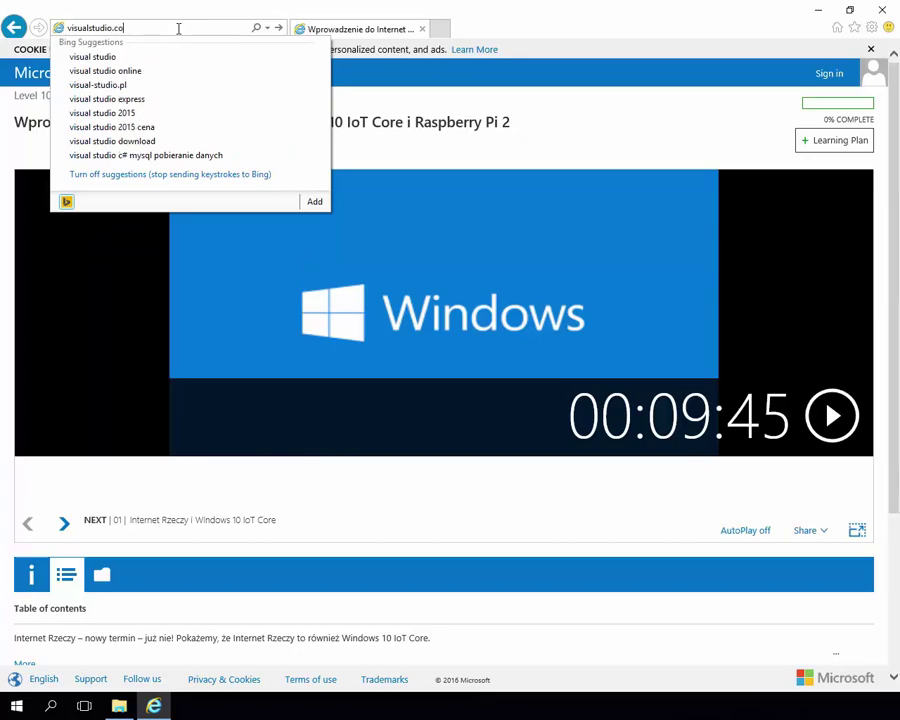
pyautogui.write('m')
pyautogui.press('Return')
pyautogui.click(763, 90)
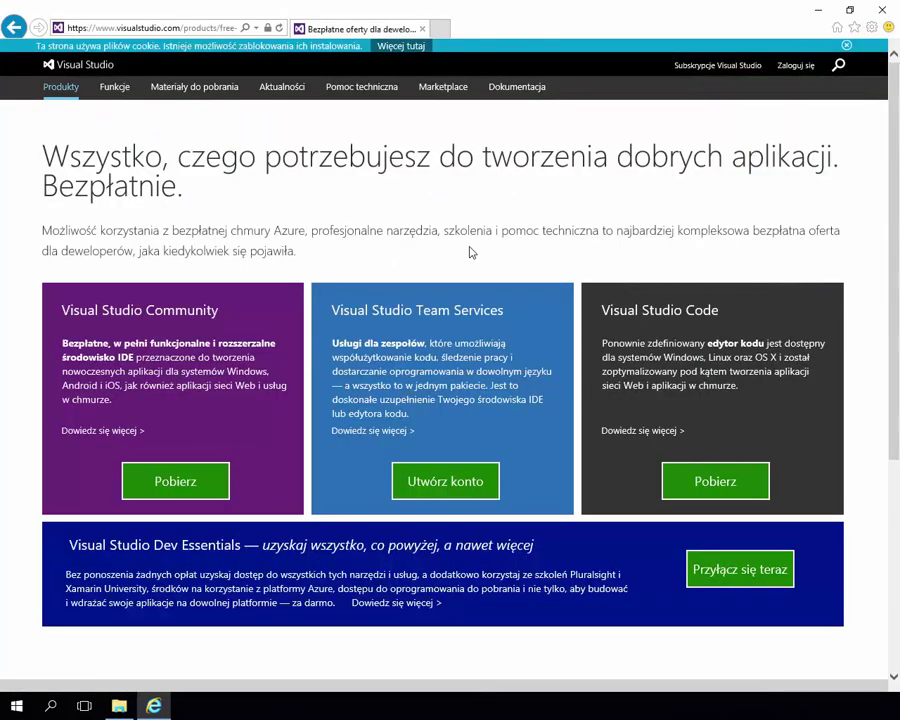
pyautogui.scroll(-2, 470, 251)
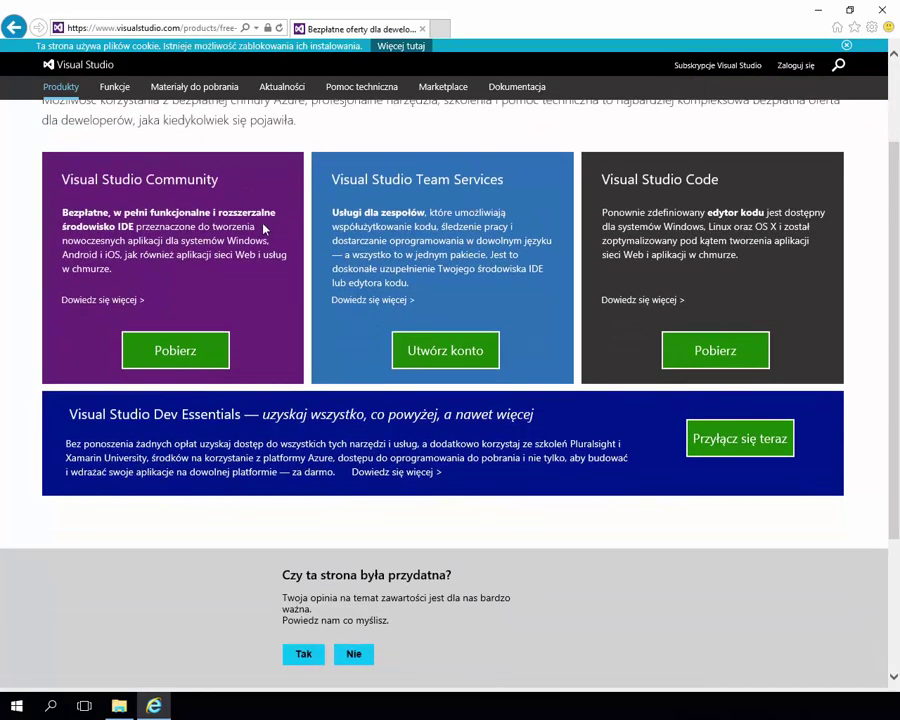
pyautogui.moveTo(63, 183); pyautogui.dragTo(218, 185)
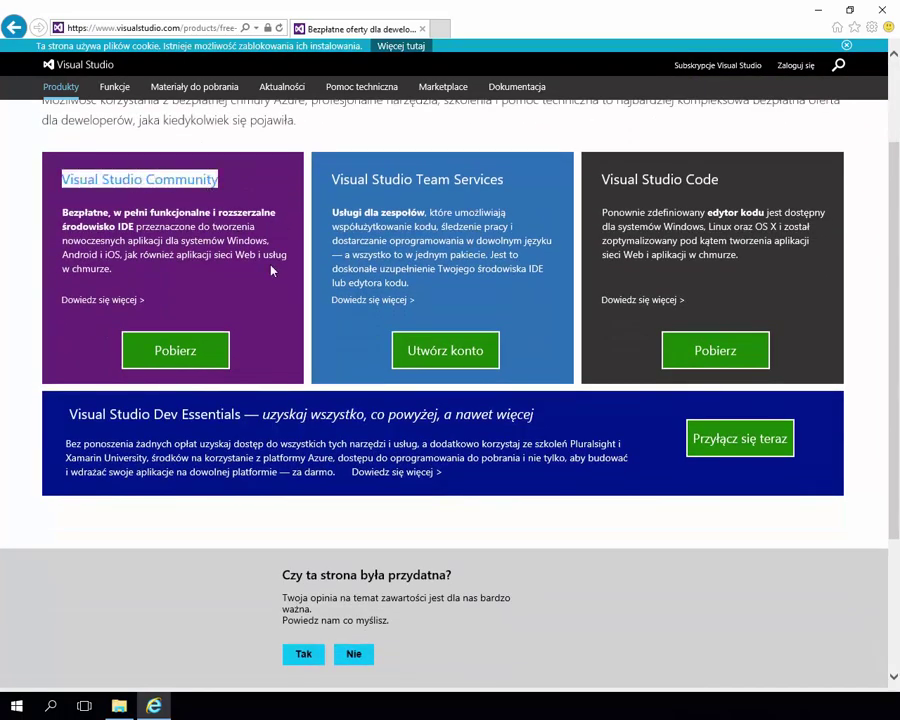
pyautogui.click(222, 181)
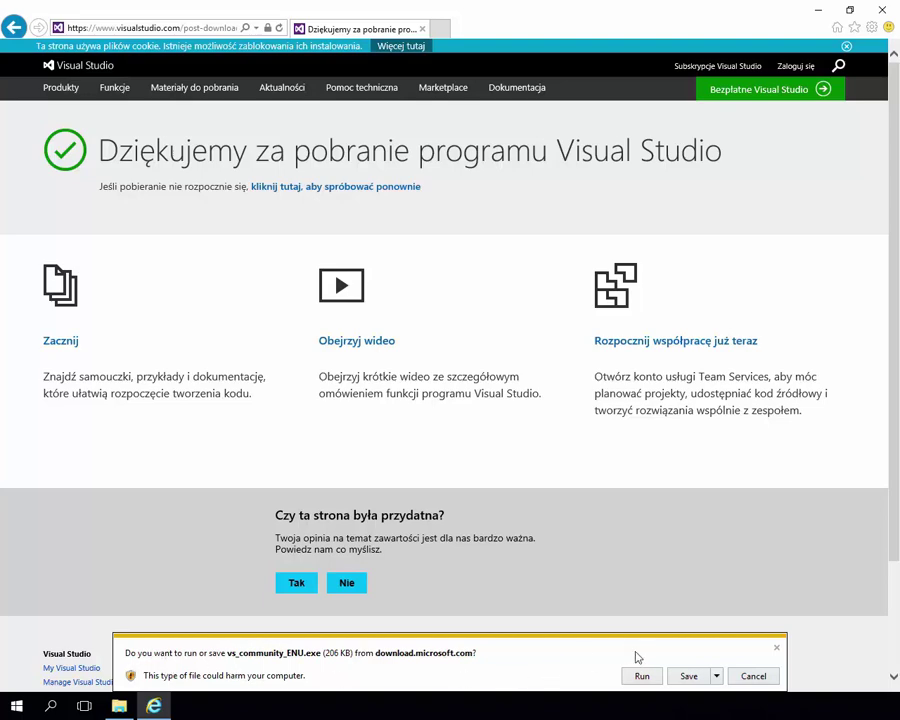
pyautogui.click(748, 677)
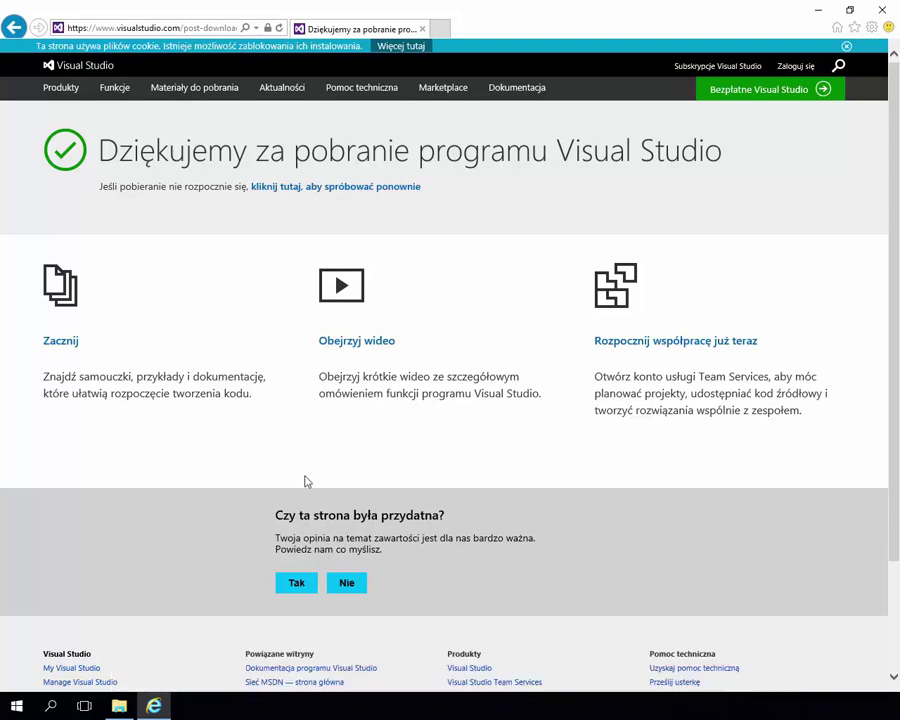
pyautogui.click(118, 706)
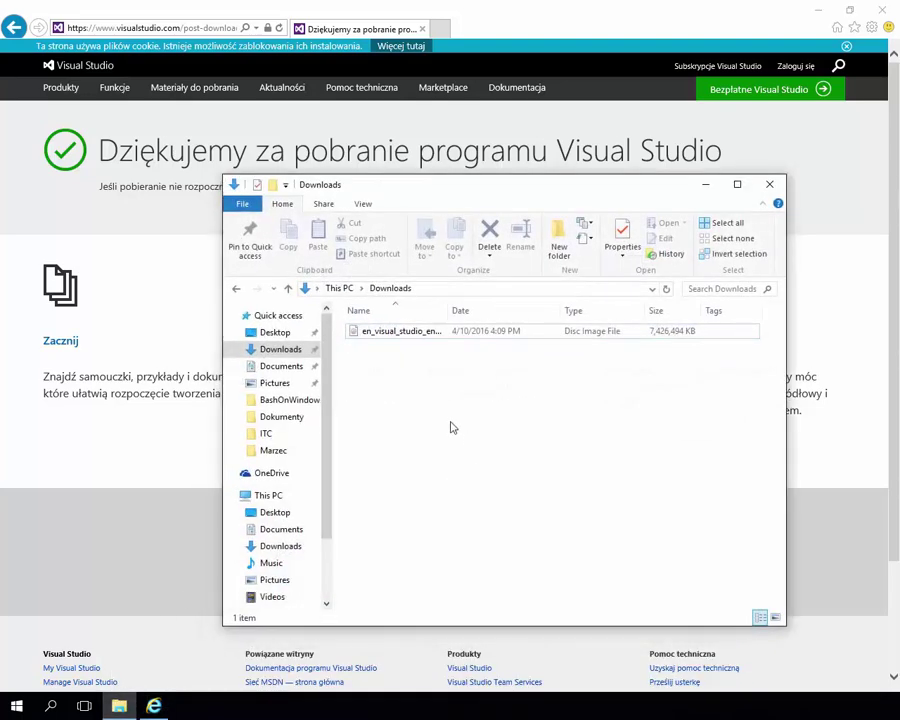
# Mount the en_visual_studio Enterprise 2015 ISO from Downloads and run vs_enterprise.exe from the disc.
pyautogui.doubleClick(408, 338)
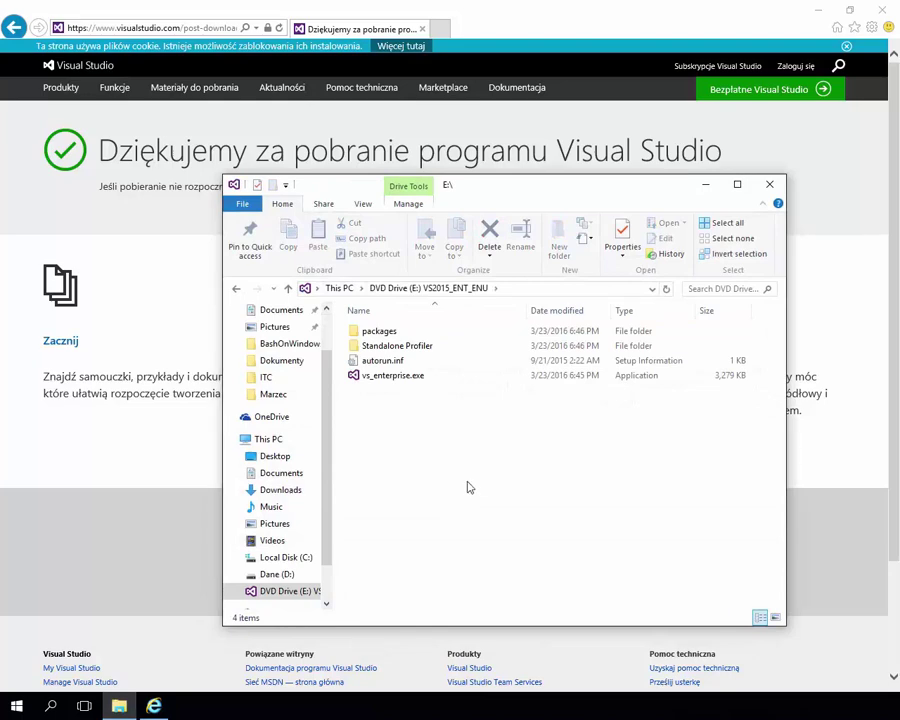
pyautogui.doubleClick(408, 376)
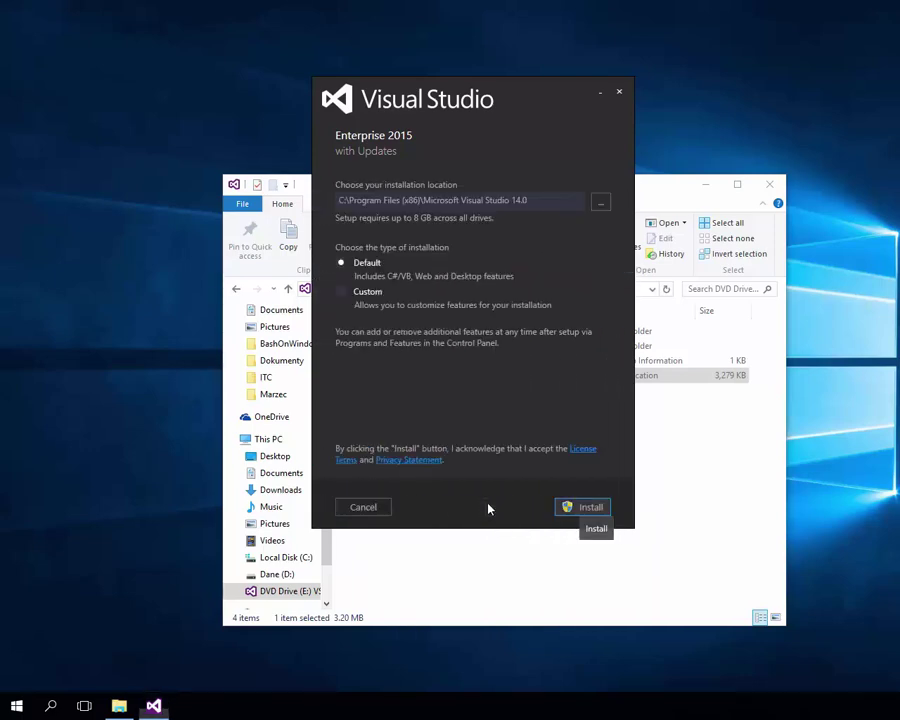
# Start the Default installation of Visual Studio Enterprise 2015.
pyautogui.press('Return')
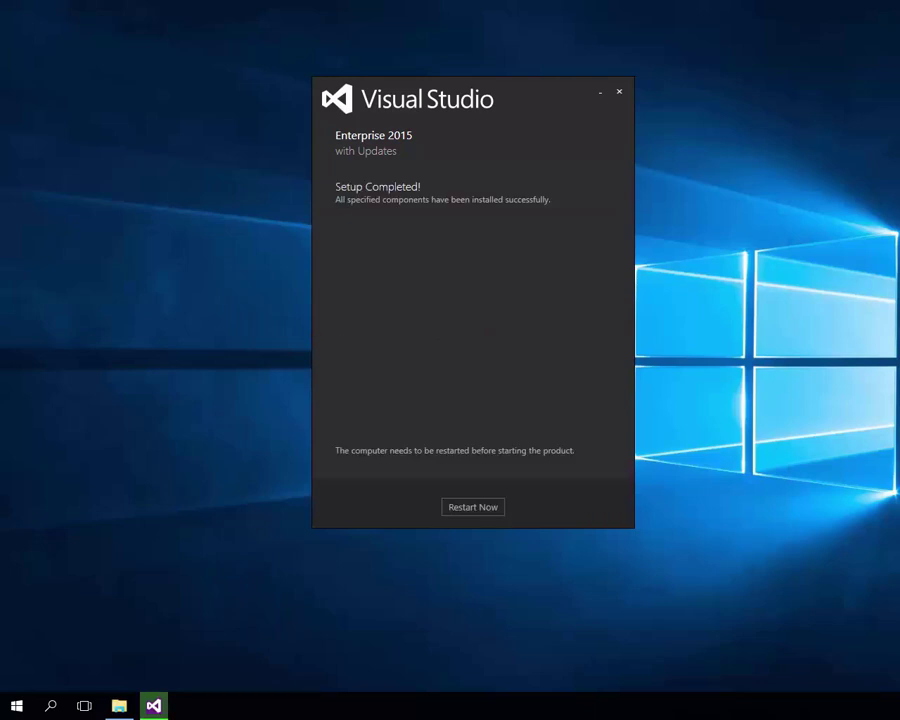
# Restart to finish Visual Studio setup, then run a Windows Update check for updates.
pyautogui.click(456, 512)
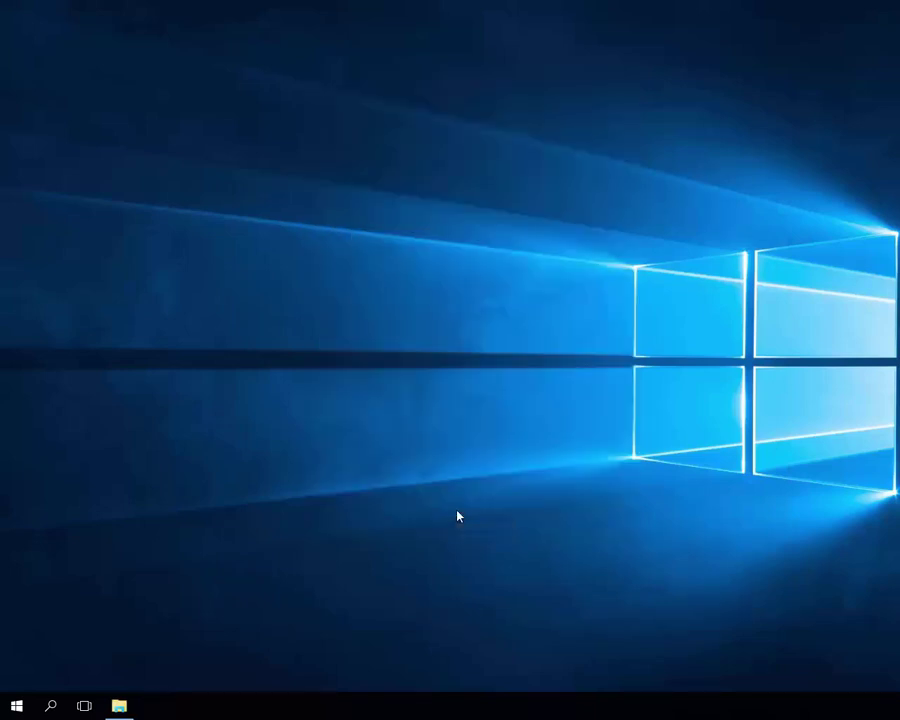
pyautogui.click(14, 707)
pyautogui.write('updat')
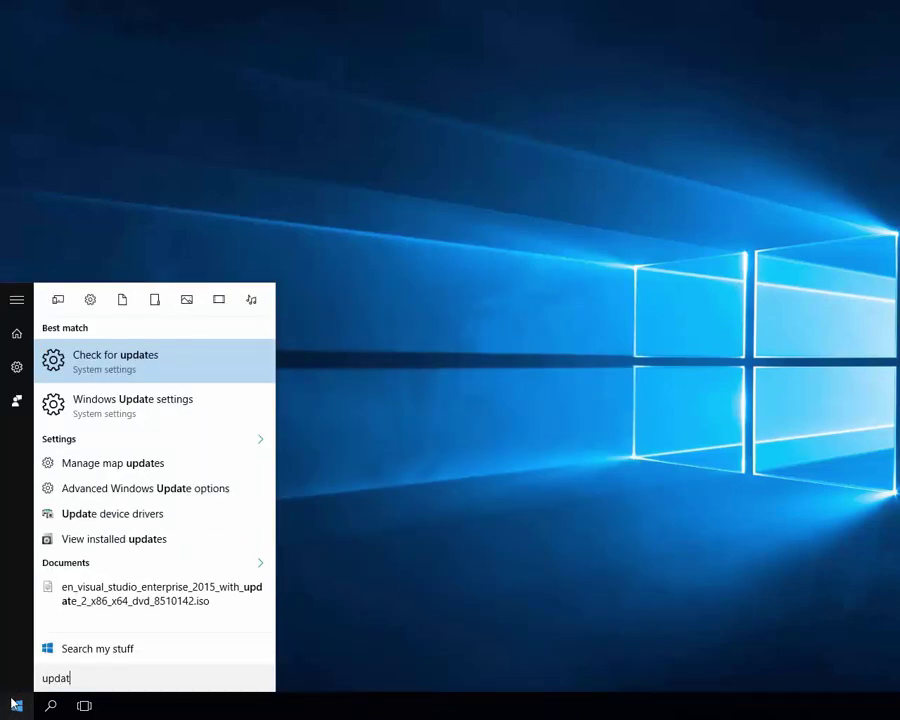
pyautogui.click(142, 370)
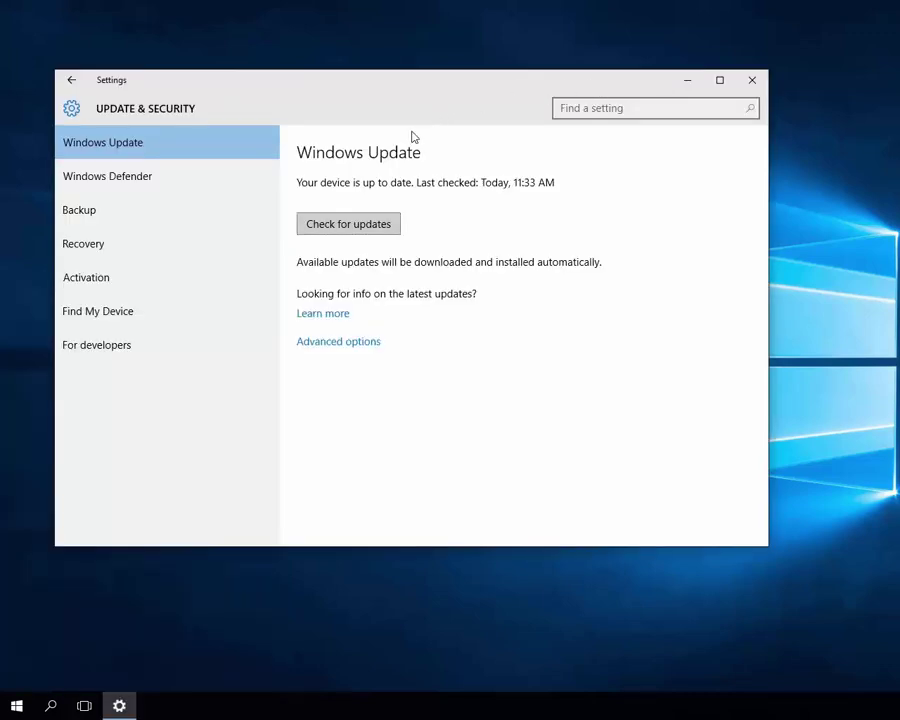
pyautogui.click(340, 226)
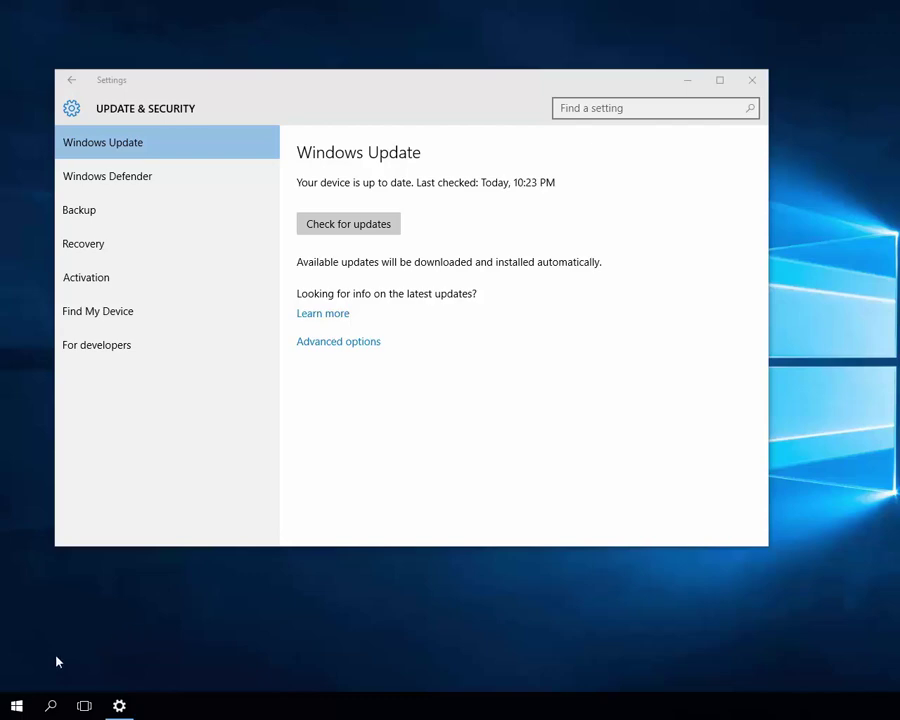
# Launch Visual Studio 2015 from the Start menu's All apps list under V.
pyautogui.click(22, 706)
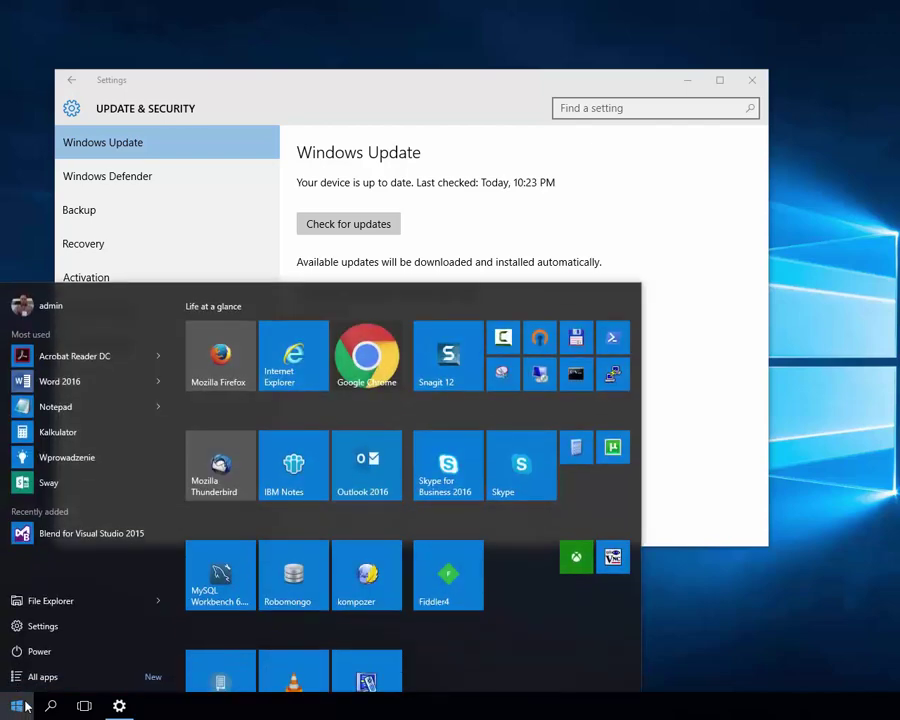
pyautogui.click(42, 685)
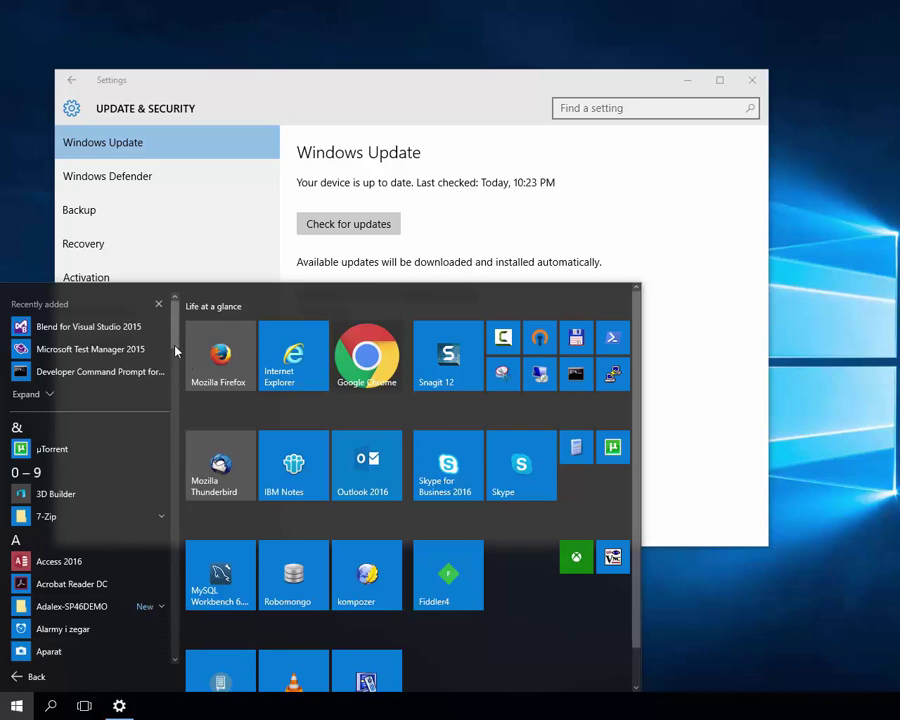
pyautogui.moveTo(176, 343); pyautogui.dragTo(181, 443)
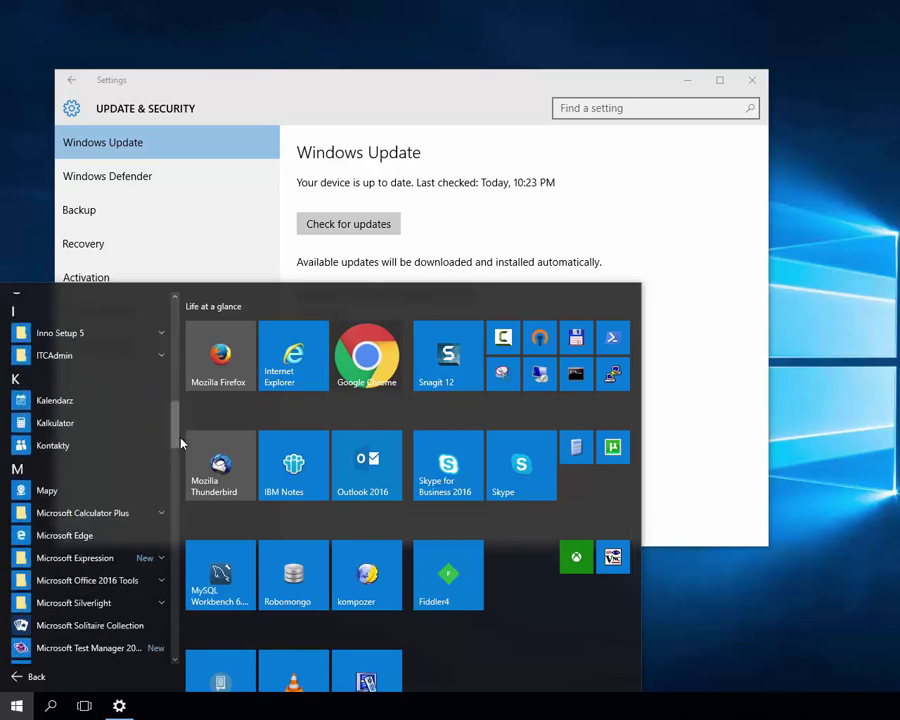
pyautogui.moveTo(181, 443); pyautogui.dragTo(78, 583)
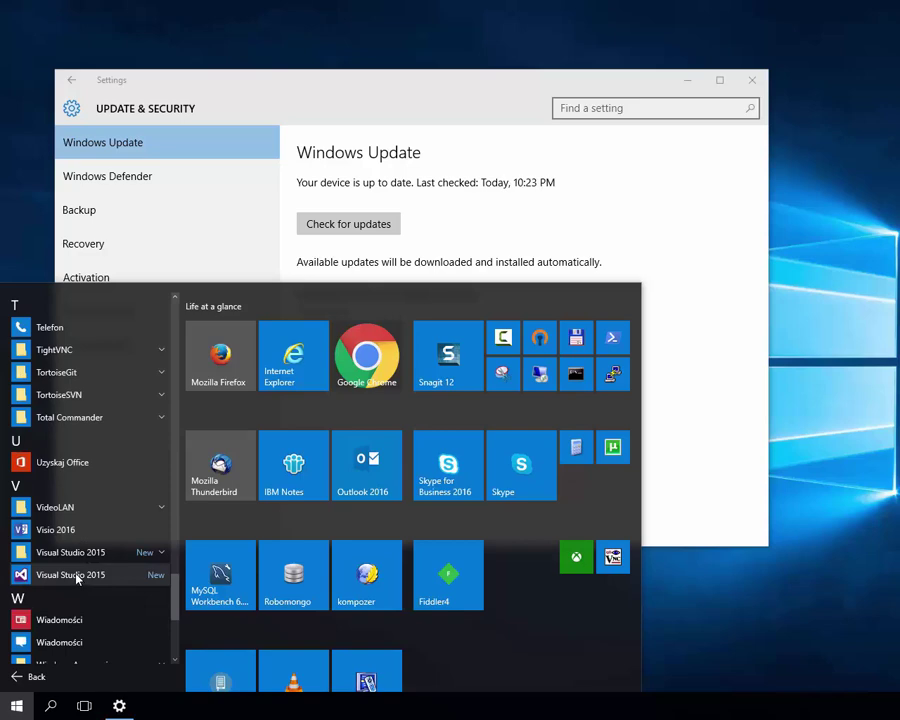
pyautogui.click(77, 576)
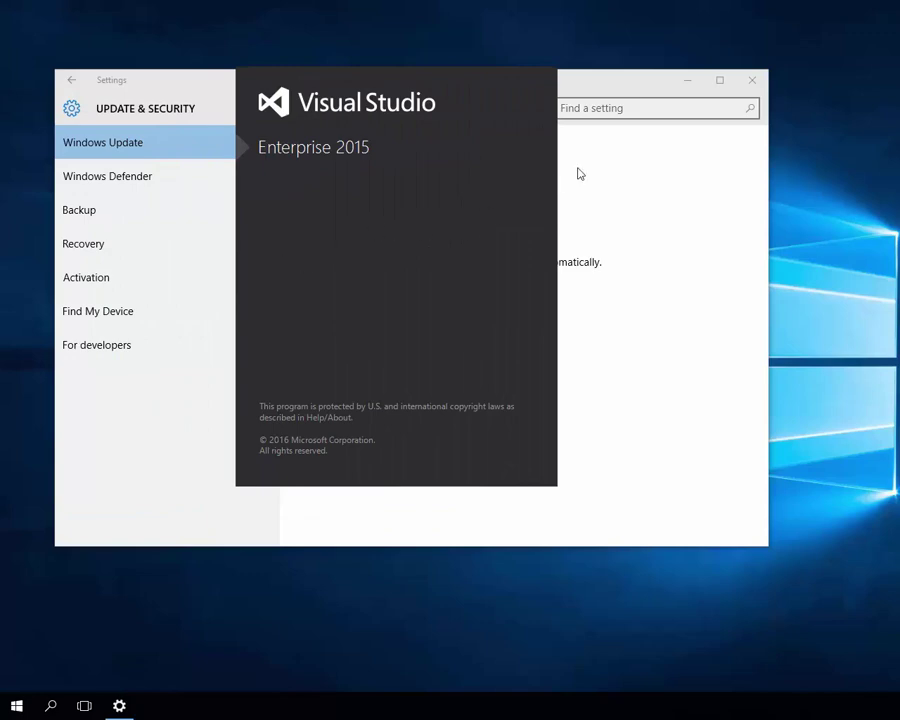
# Dismiss the Settings window and sign in to Visual Studio with the Microsoft account password.
pyautogui.click(753, 79)
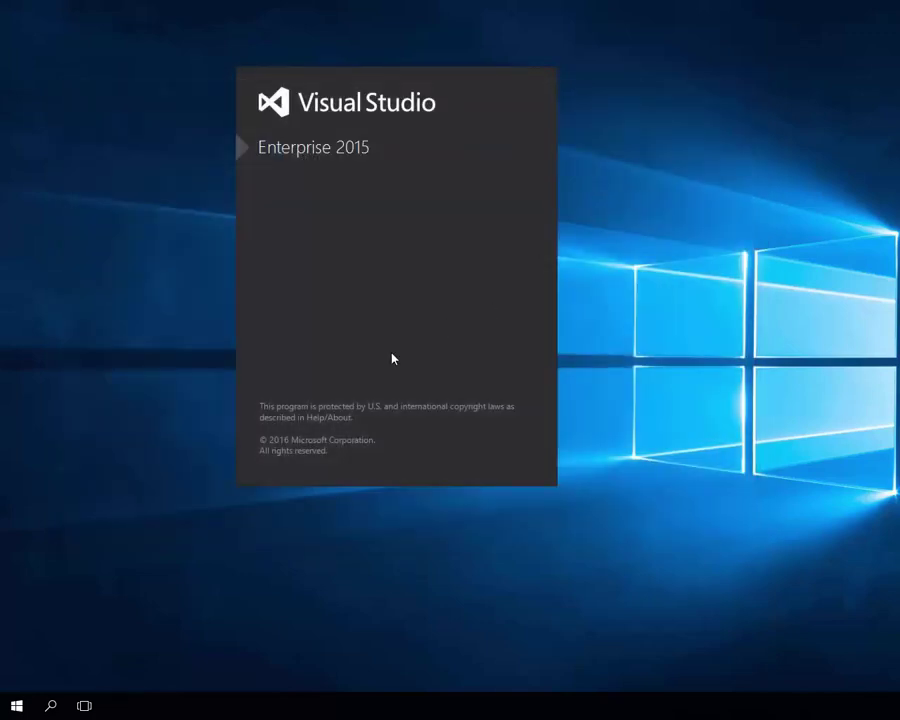
pyautogui.click(336, 369)
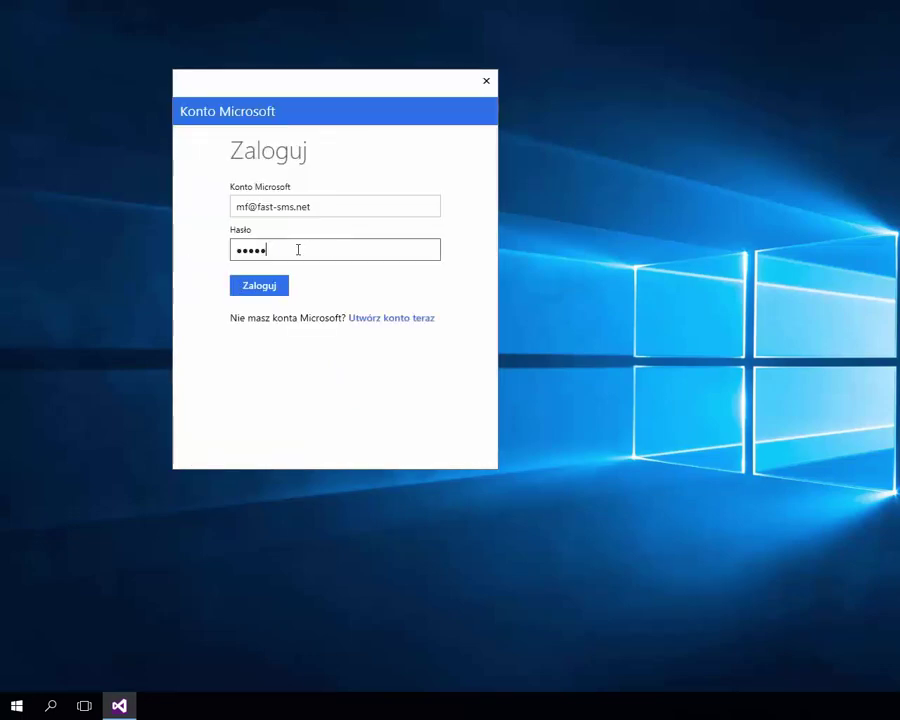
pyautogui.write('••••')
pyautogui.click(271, 291)
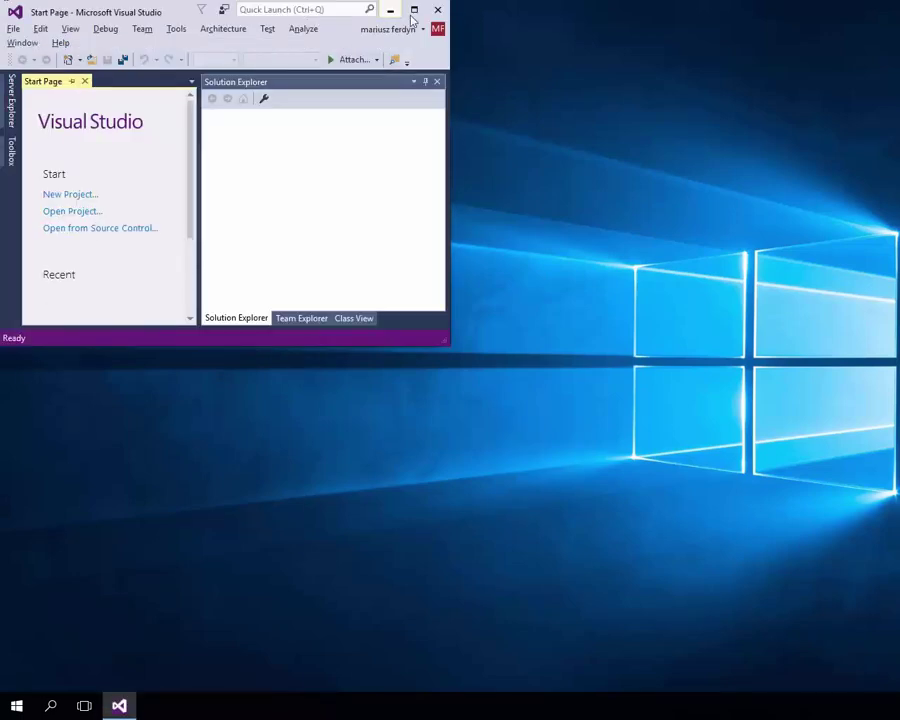
# Maximize the Visual Studio 2015 window to full screen.
pyautogui.click(412, 10)
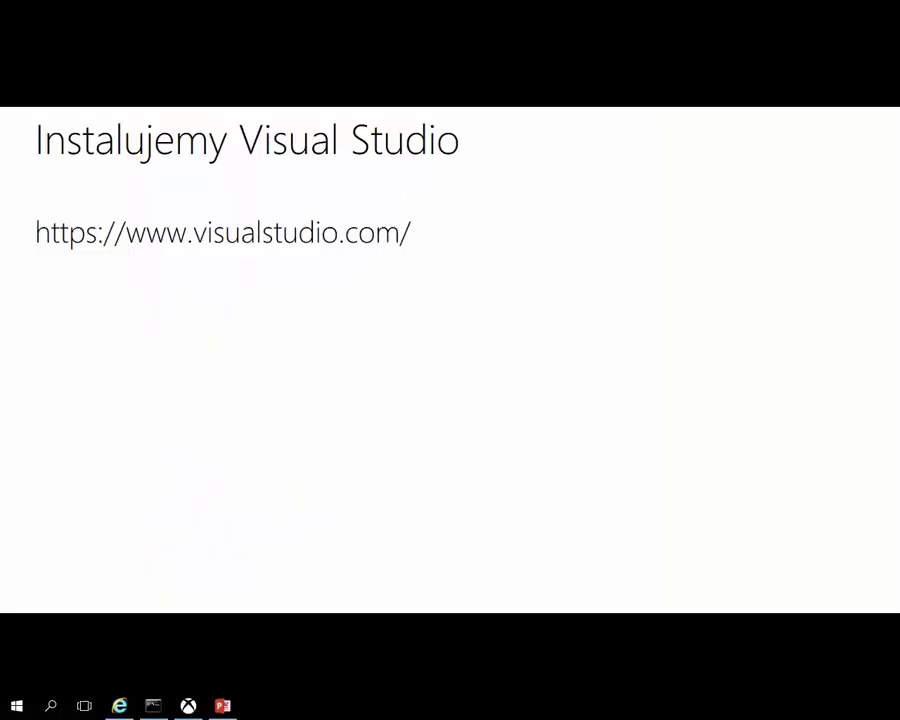
# Advance the slideshow to the 'Przykładowe Aplikacje' slide with the GitHub address.
pyautogui.press('Right')
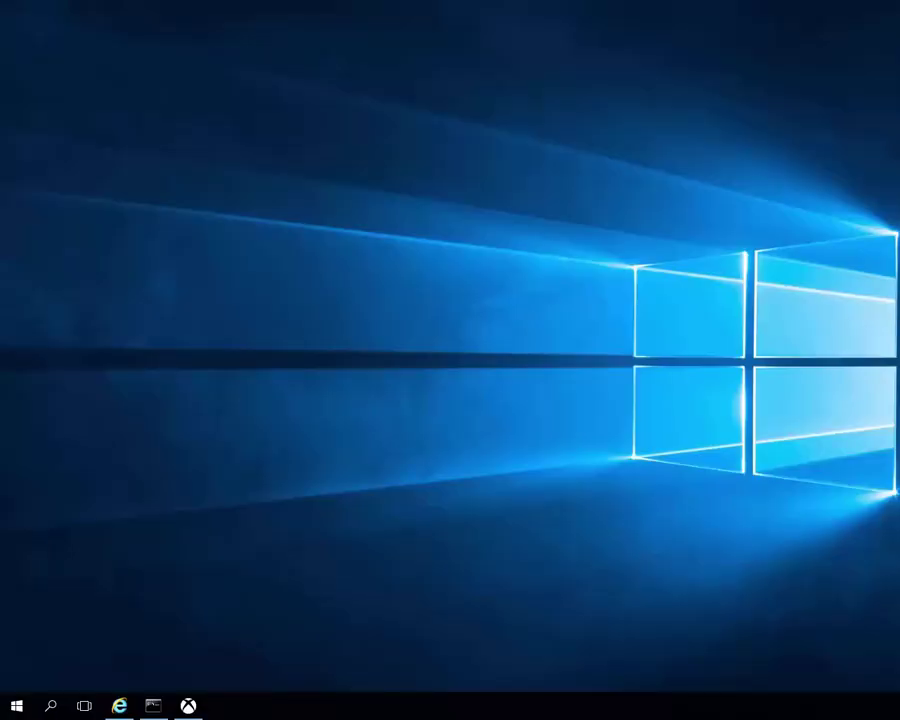
# Load the XBOne GitHub repository and review the HelloWorld, ControlPadTest and Pong samples in its README.
pyautogui.hotkey('alt', 'Tab')
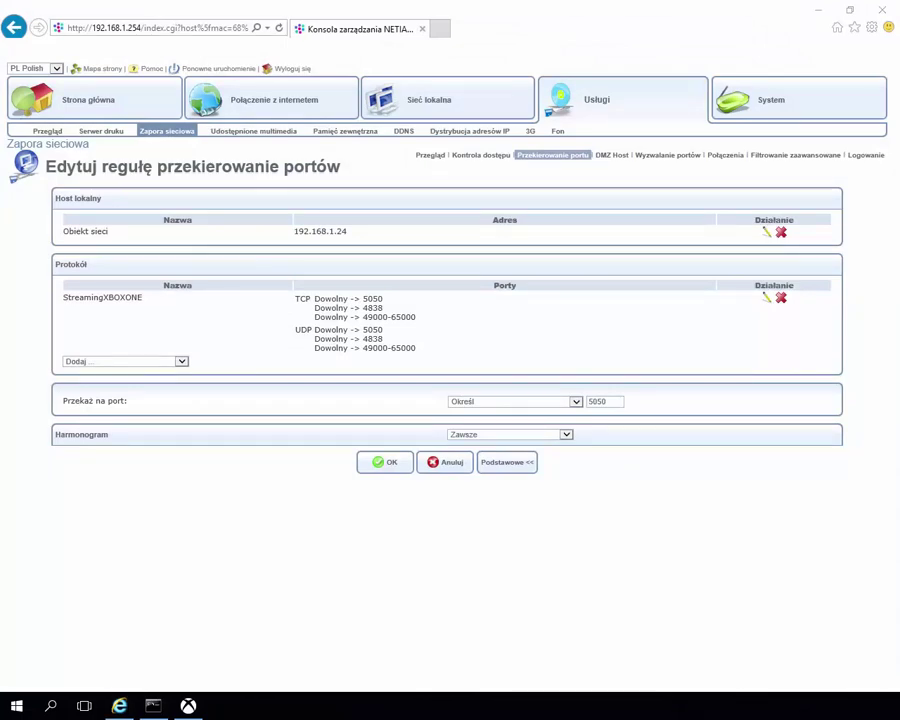
pyautogui.click(230, 30)
pyautogui.write('https://github.com/05sonicblue/XBOne')
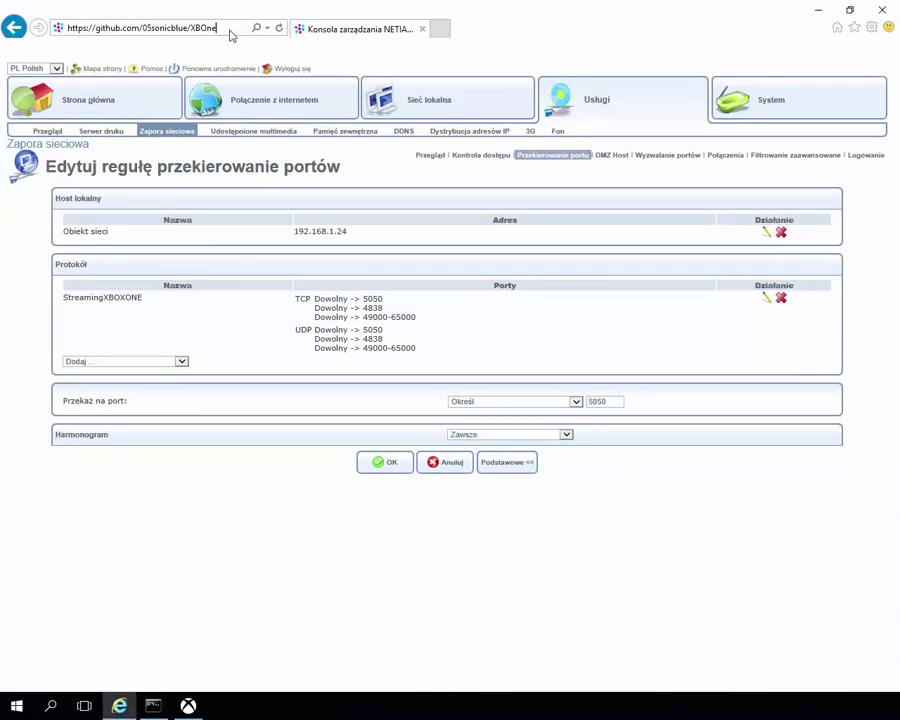
pyautogui.press('Return')
pyautogui.scroll(-3, 394, 355)
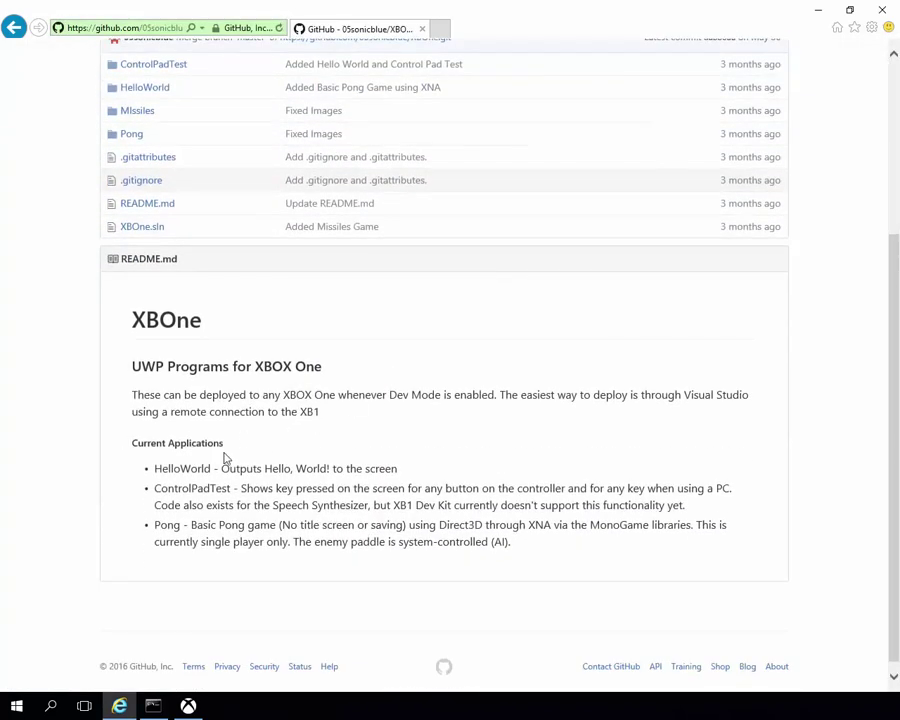
pyautogui.moveTo(213, 467); pyautogui.dragTo(155, 467)
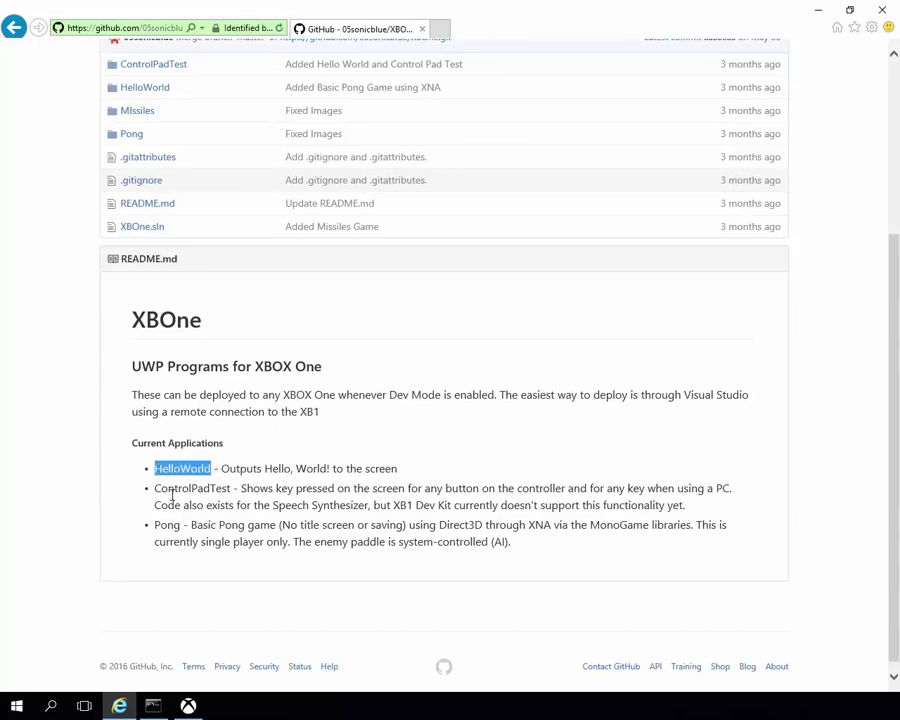
pyautogui.moveTo(228, 490); pyautogui.dragTo(155, 488)
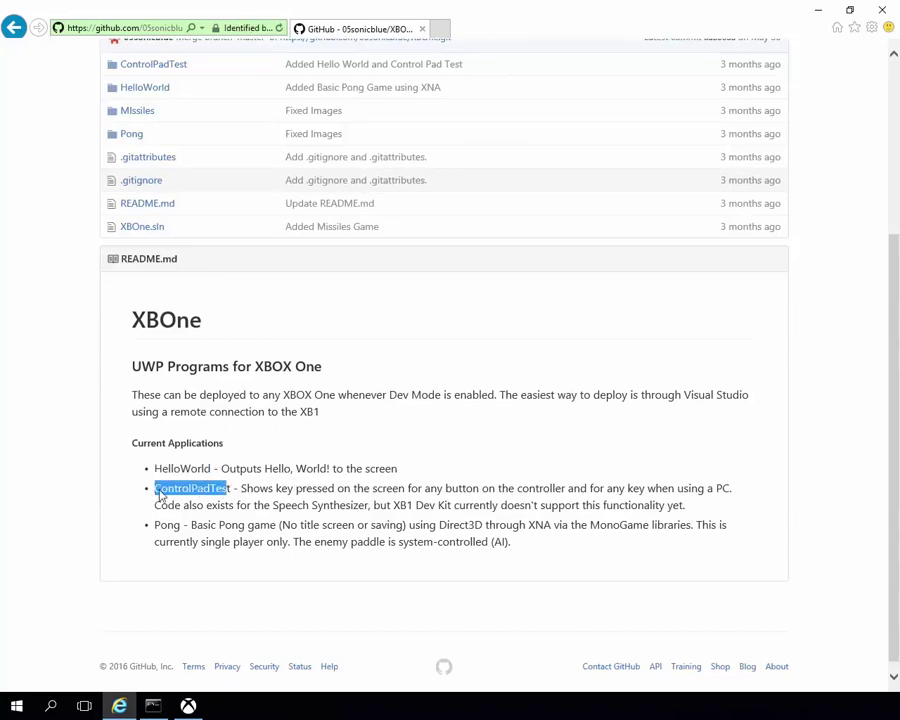
pyautogui.click(240, 489)
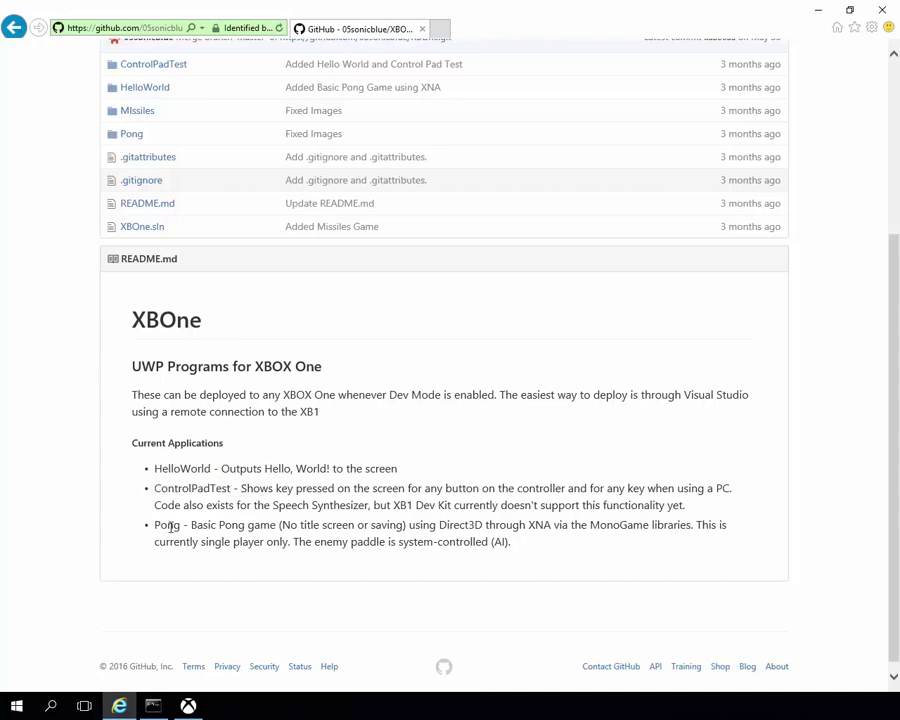
pyautogui.moveTo(155, 525); pyautogui.dragTo(218, 525)
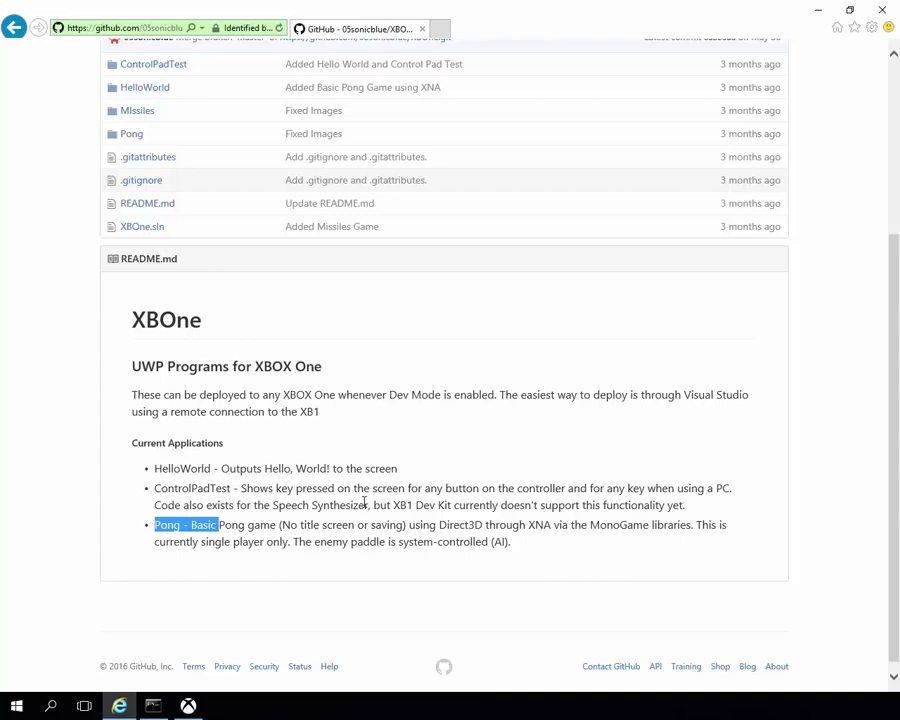
pyautogui.scroll(5, 365, 503)
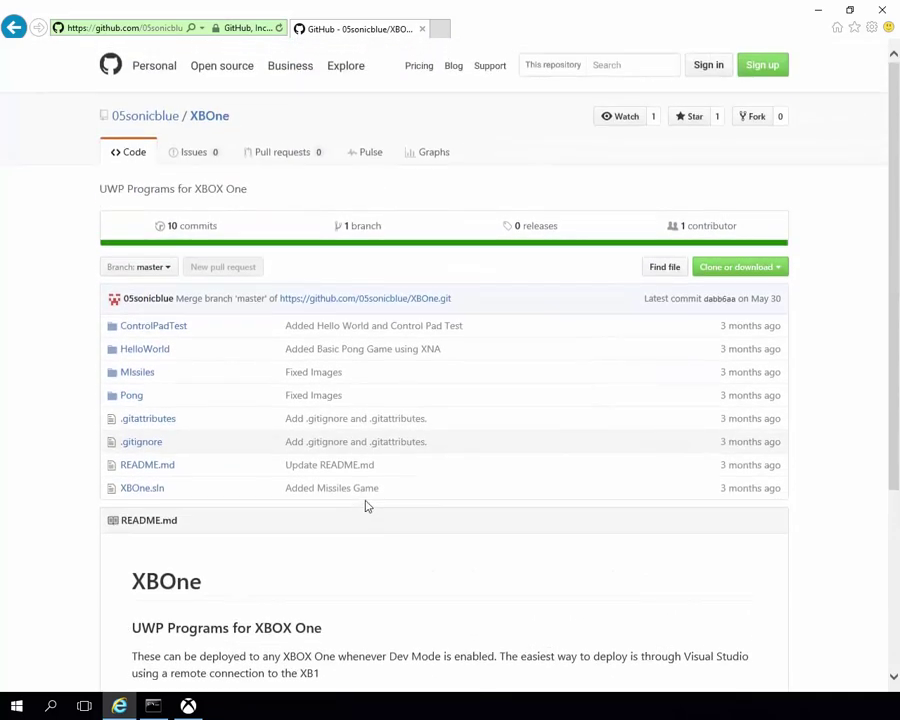
# Download the repository as XBOne-master.zip and save it.
pyautogui.click(780, 272)
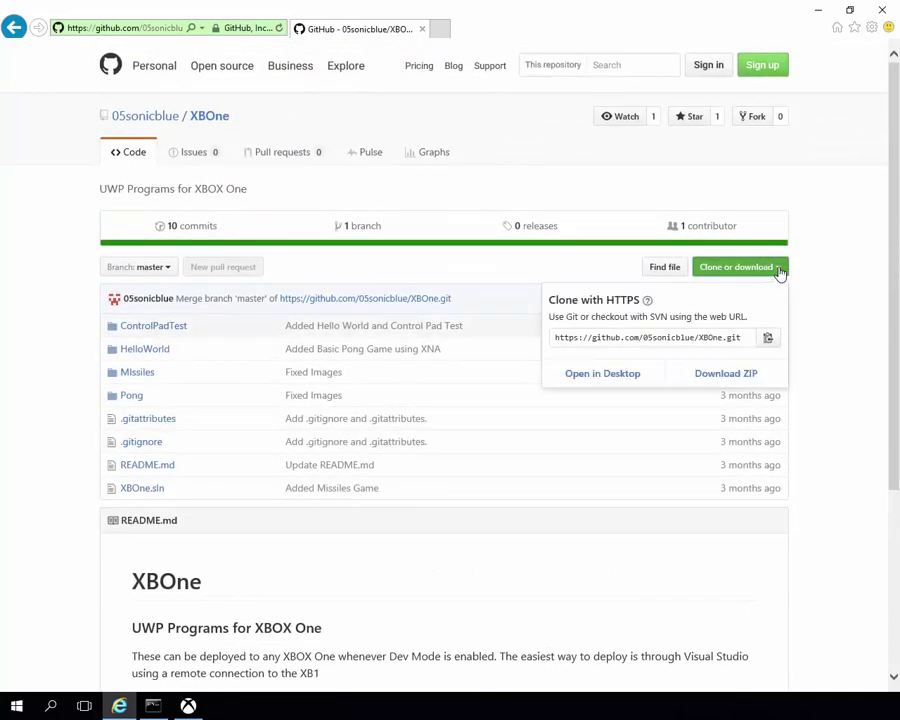
pyautogui.click(722, 376)
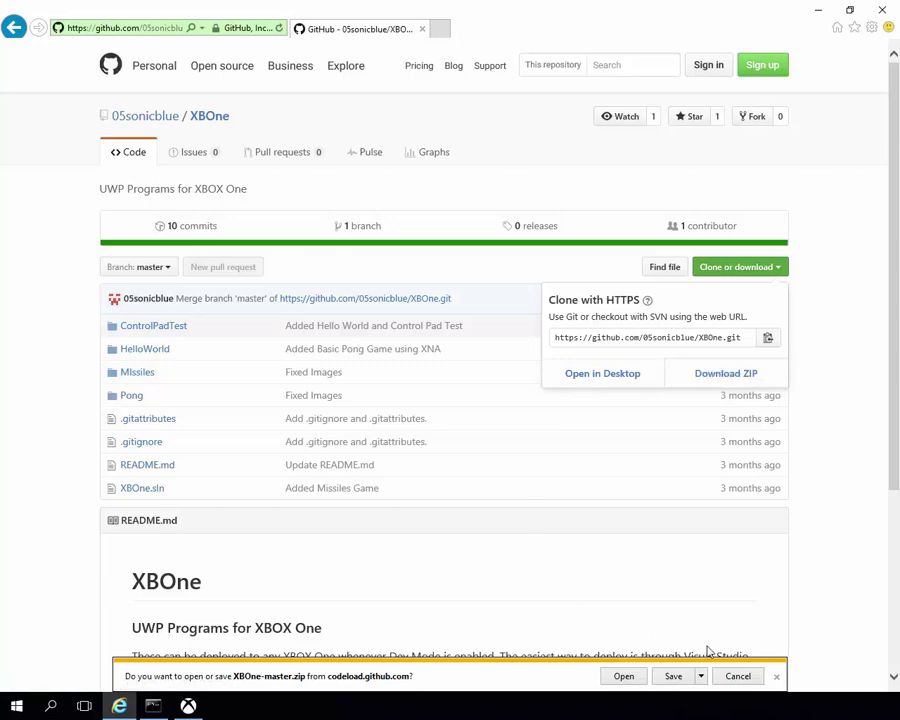
pyautogui.click(676, 677)
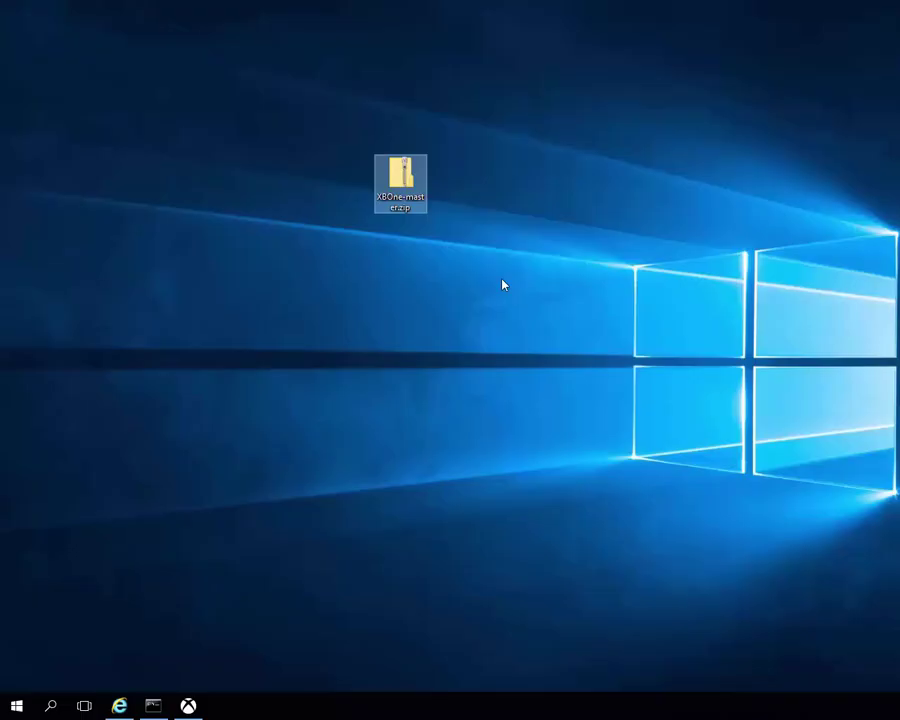
# Extract XBOne-master.zip on the desktop and open XBOne.sln from the inner XBOne-master folder.
pyautogui.moveTo(405, 178); pyautogui.dragTo(82, 38)
pyautogui.rightClick(80, 26)
pyautogui.click(122, 55)
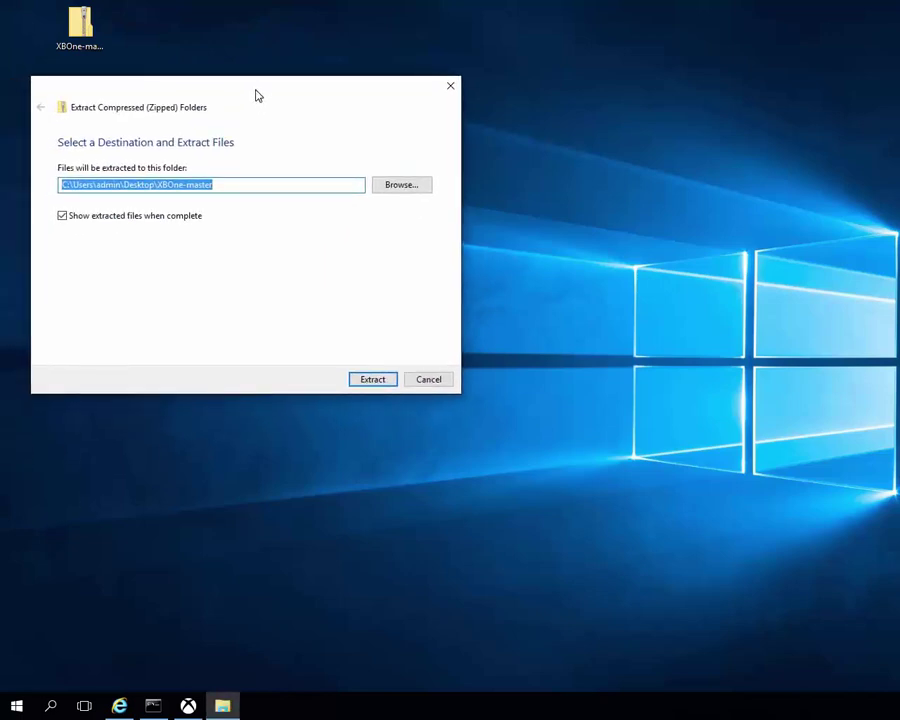
pyautogui.click(372, 380)
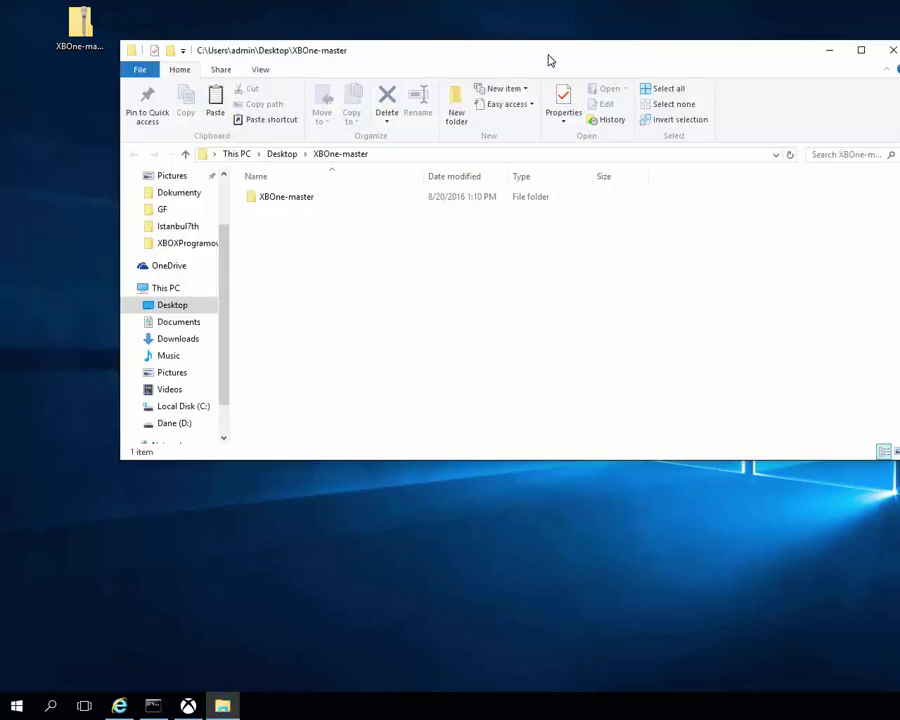
pyautogui.doubleClick(291, 199)
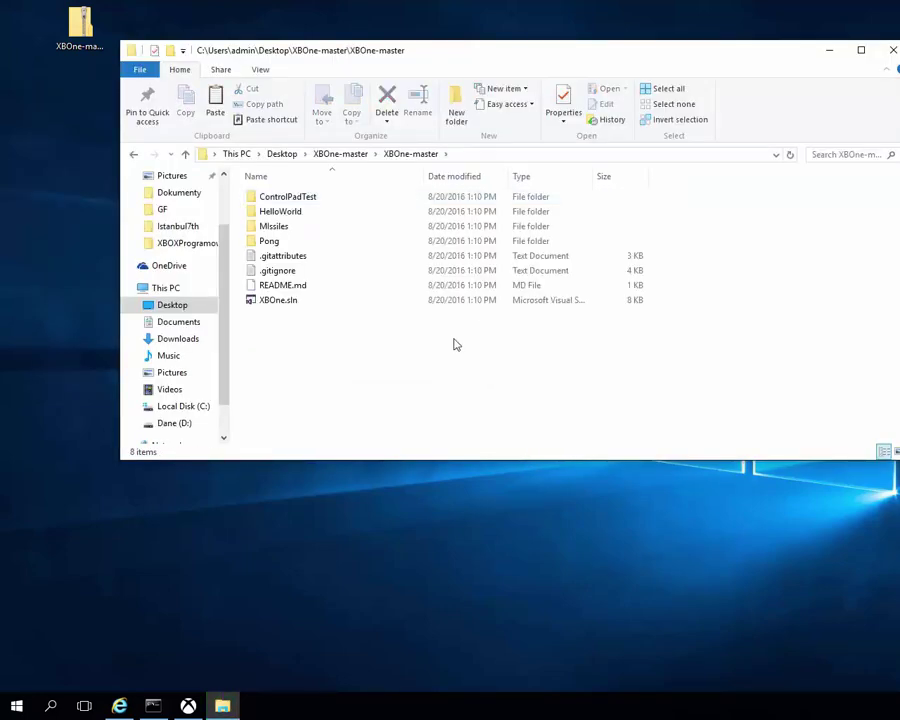
pyautogui.doubleClick(303, 305)
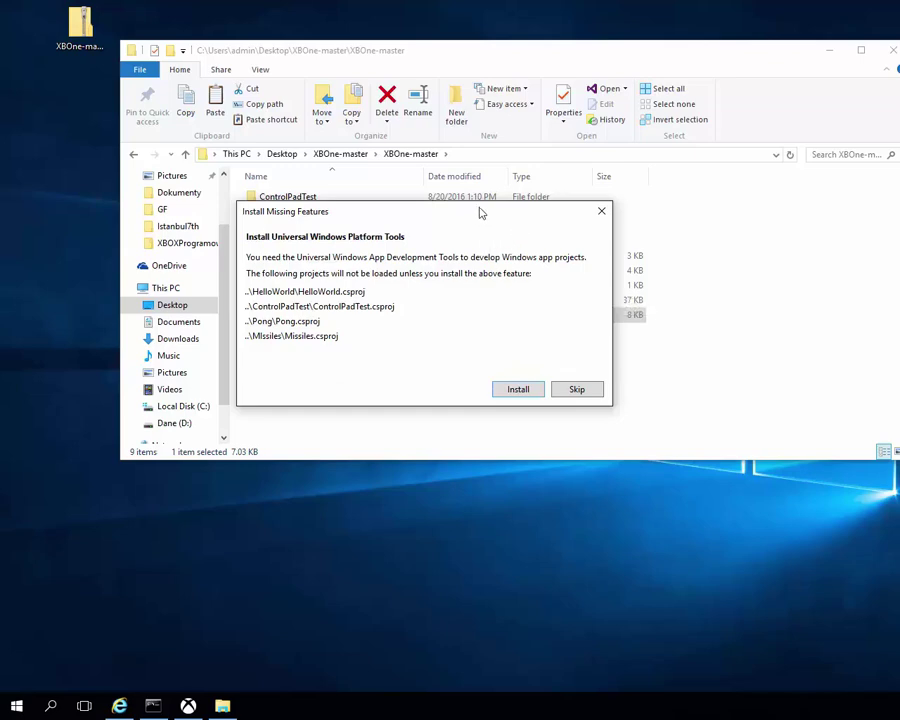
# Install the Universal Windows tools needed by HelloWorld, ControlPadTest, Pong and Missiles.
pyautogui.moveTo(480, 212); pyautogui.dragTo(505, 283)
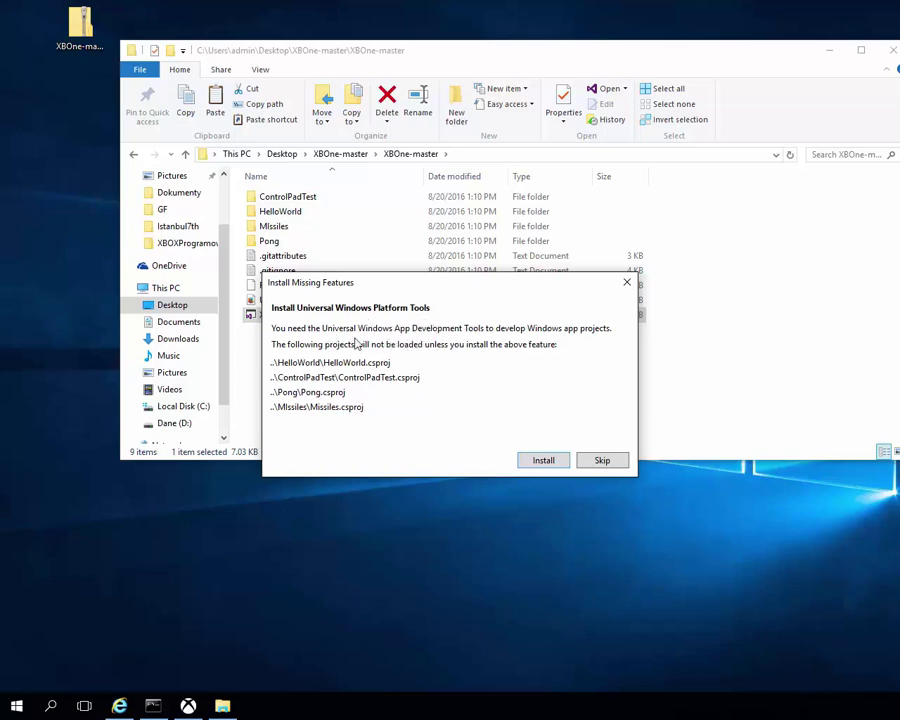
pyautogui.click(543, 461)
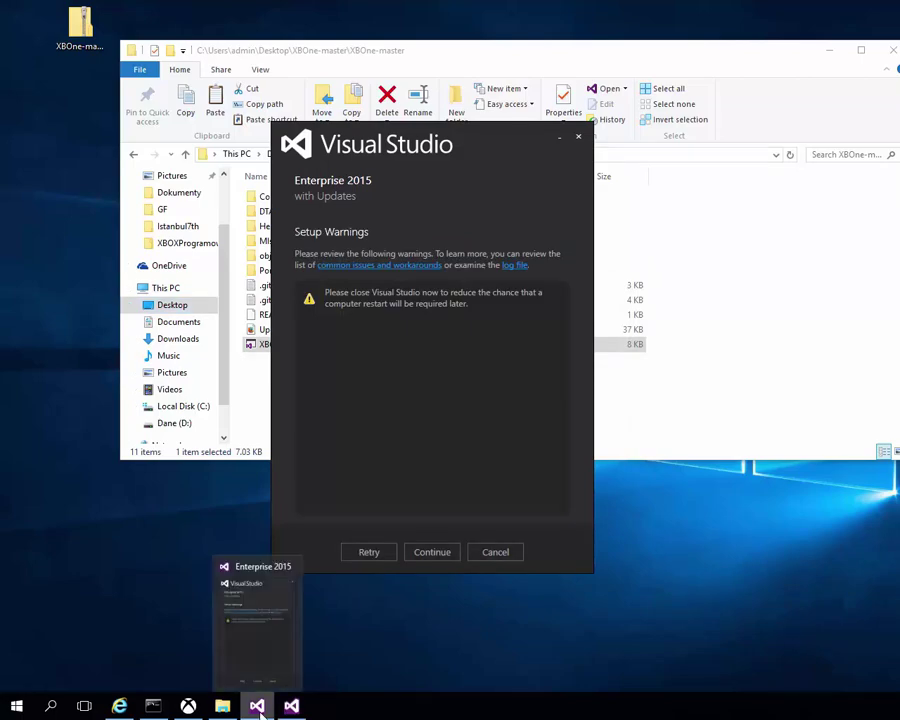
# Close Visual Studio 2015, install the UWP tools and SDK 10.0.14393 via setup, then restart.
pyautogui.click(259, 708)
pyautogui.click(258, 707)
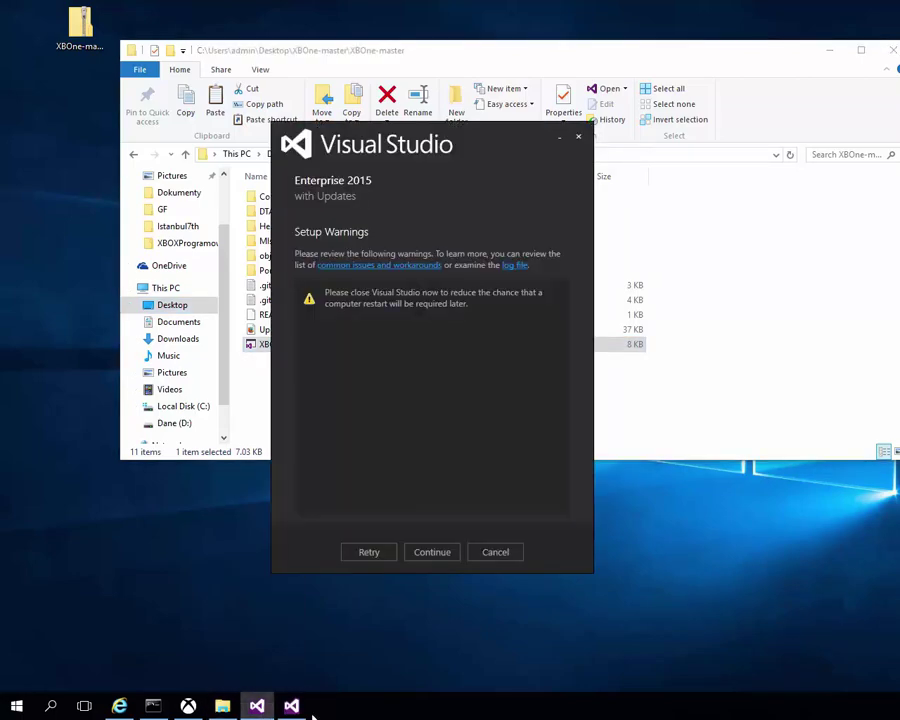
pyautogui.click(292, 707)
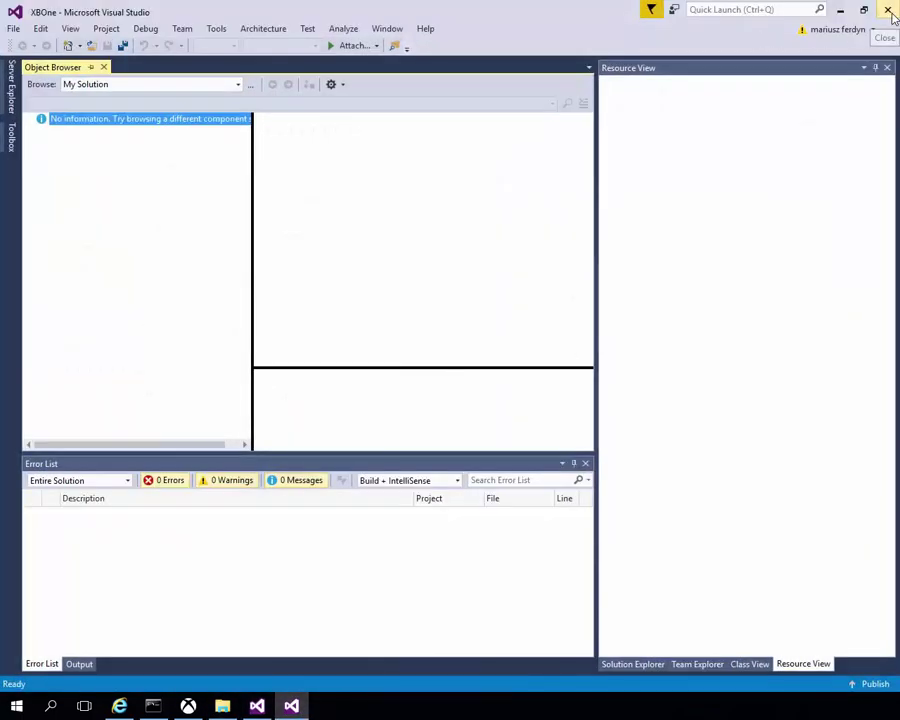
pyautogui.click(878, 16)
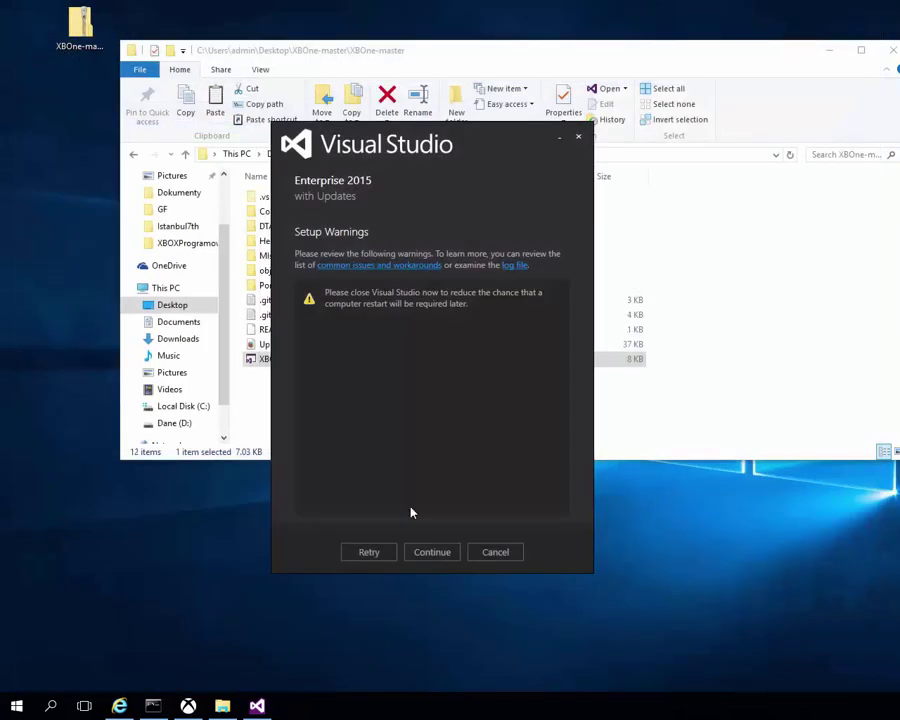
pyautogui.click(368, 556)
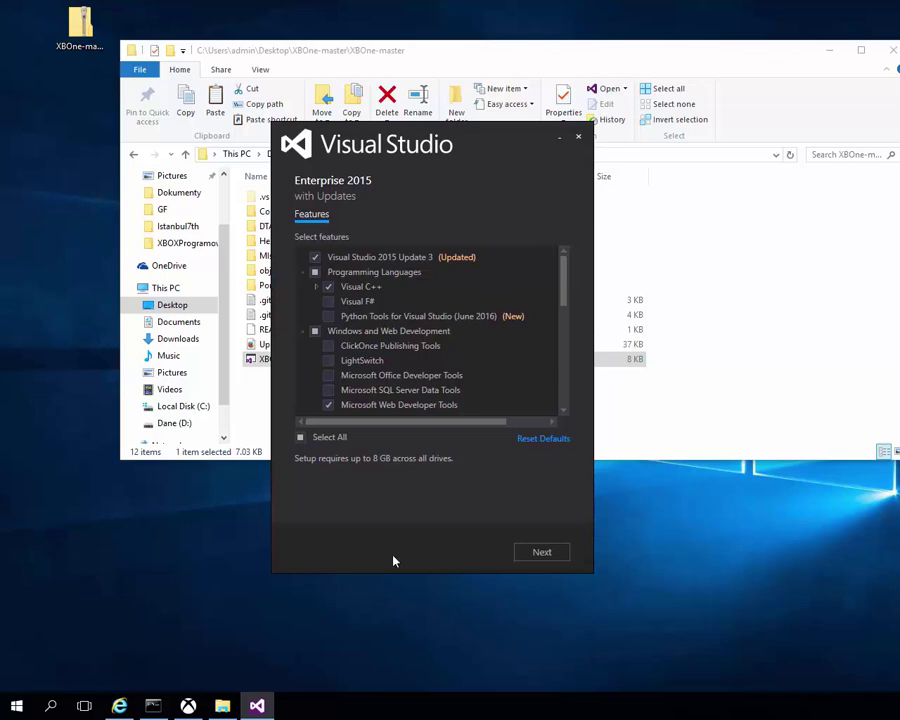
pyautogui.click(538, 552)
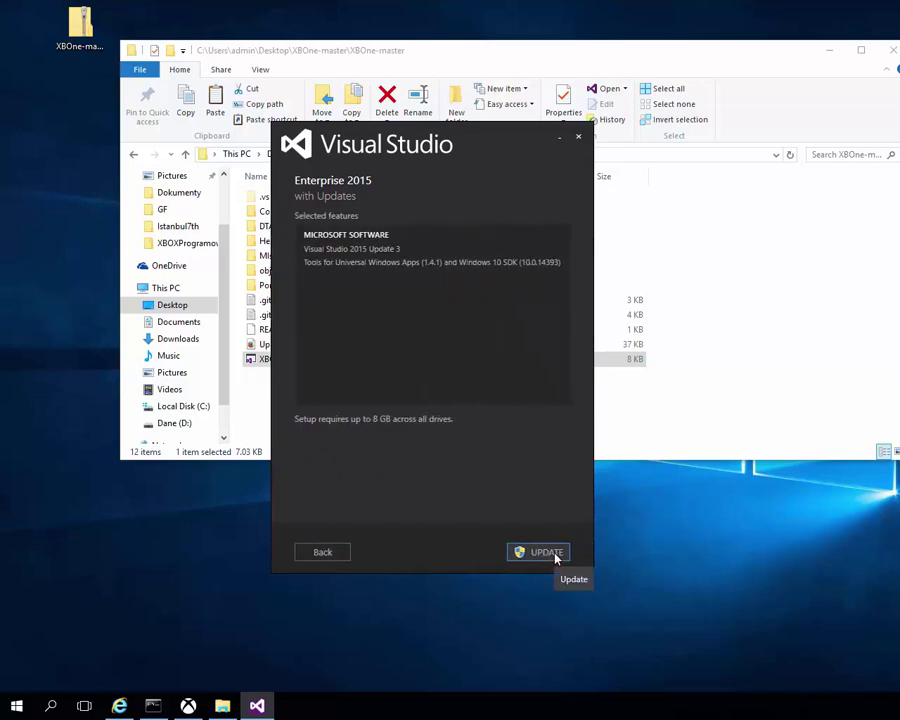
pyautogui.click(532, 553)
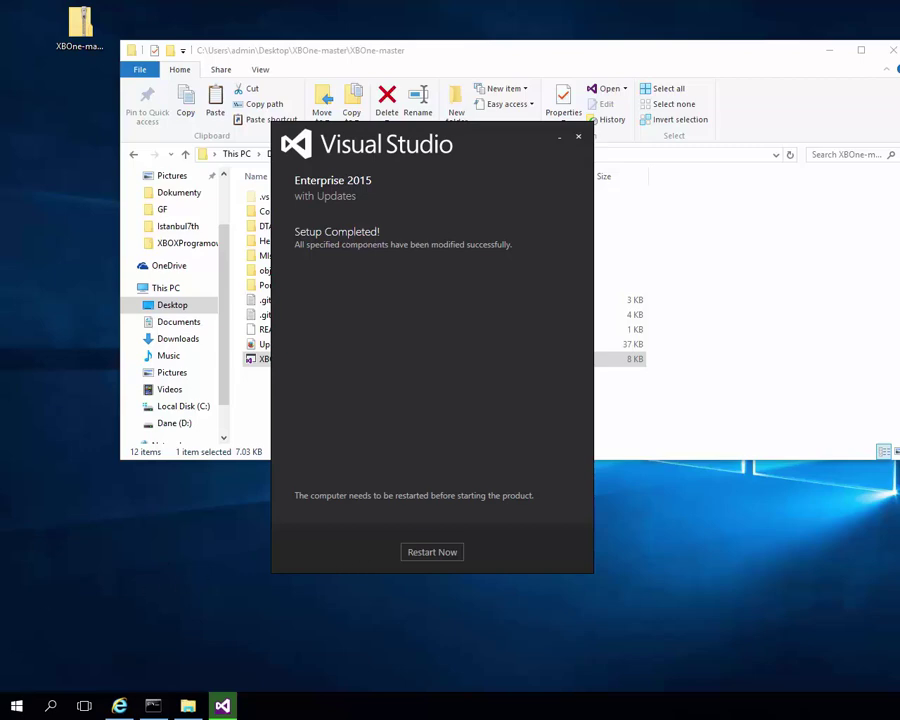
pyautogui.click(416, 553)
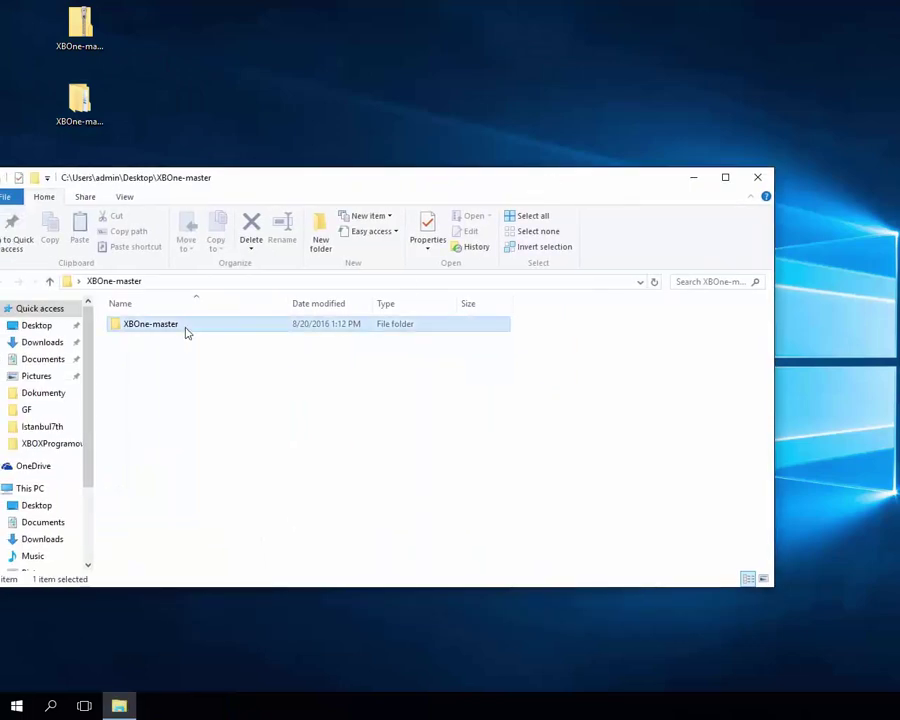
# Open XBOne.sln from Desktop\XBOne-master\XBOne-master and view its projects in Solution Explorer.
pyautogui.doubleClick(187, 330)
pyautogui.click(193, 490)
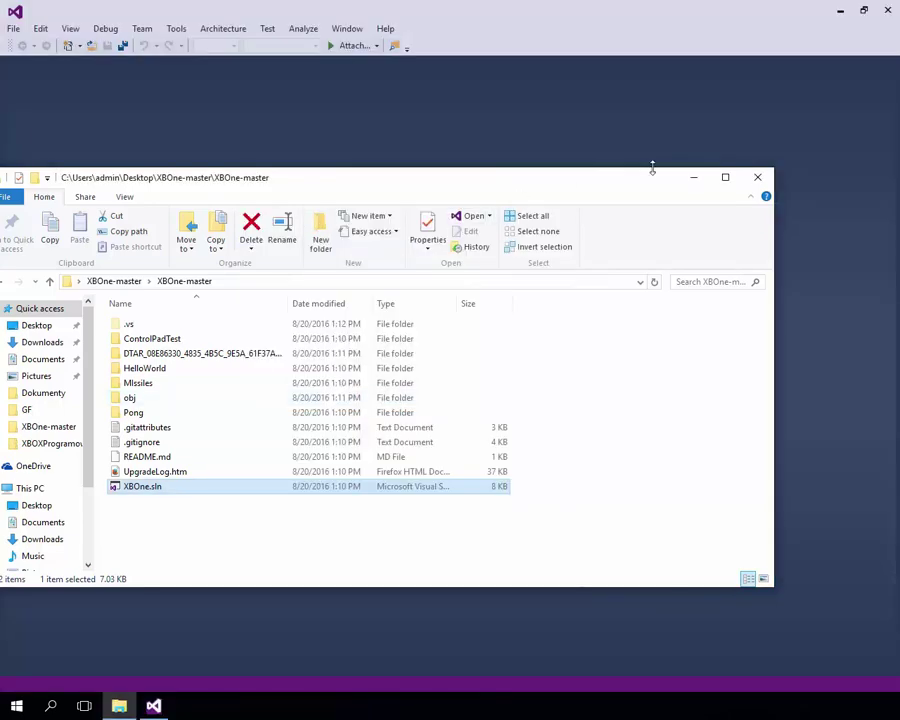
pyautogui.click(694, 177)
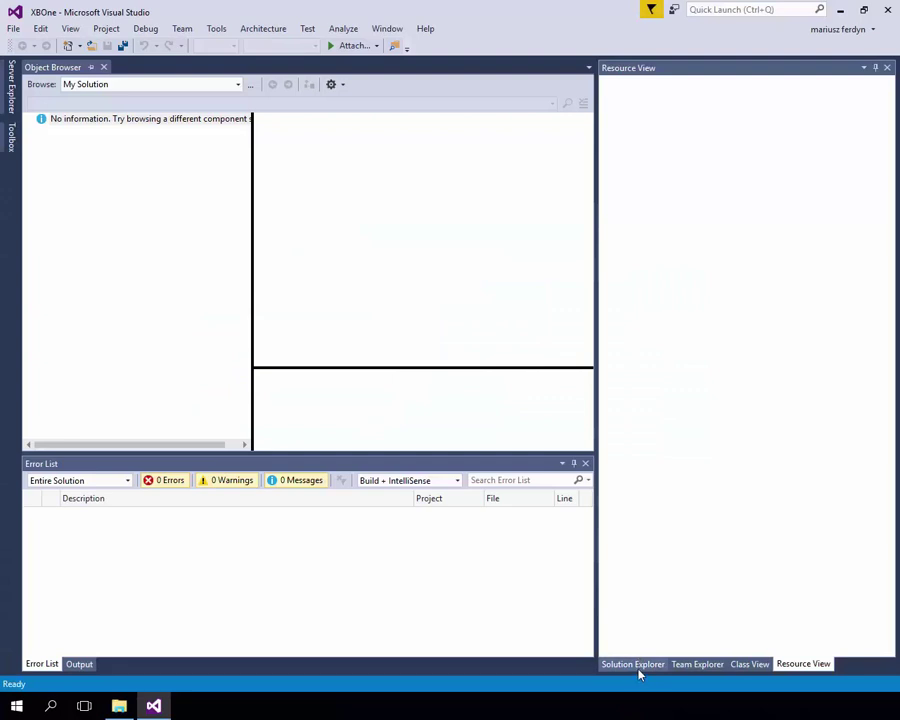
pyautogui.click(660, 664)
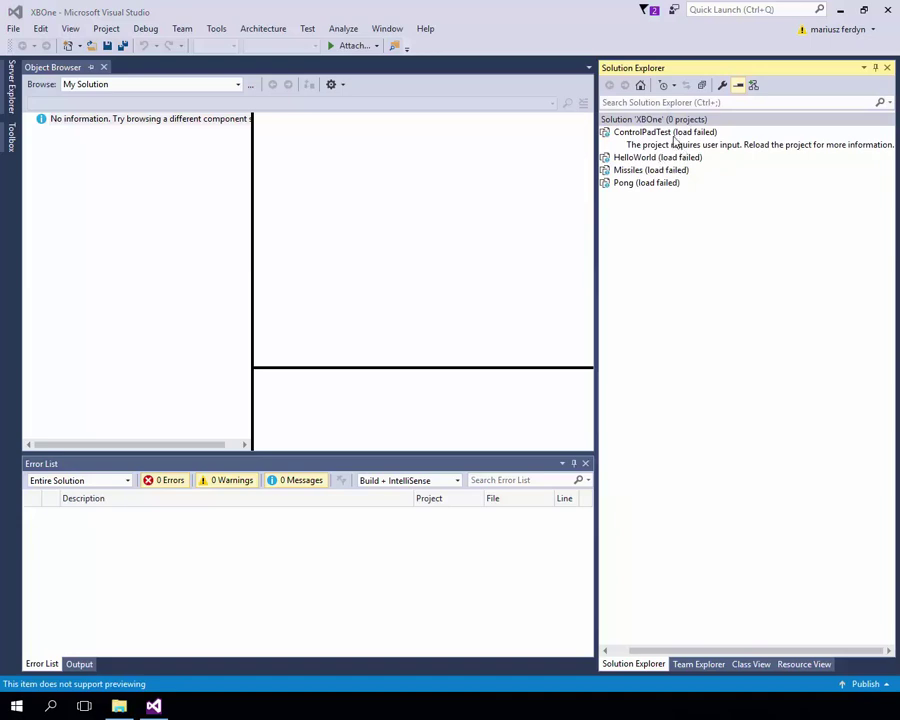
# Reload ControlPadTest, accepting the security warning and dismissing the Developer Mode notice.
pyautogui.rightClick(674, 137)
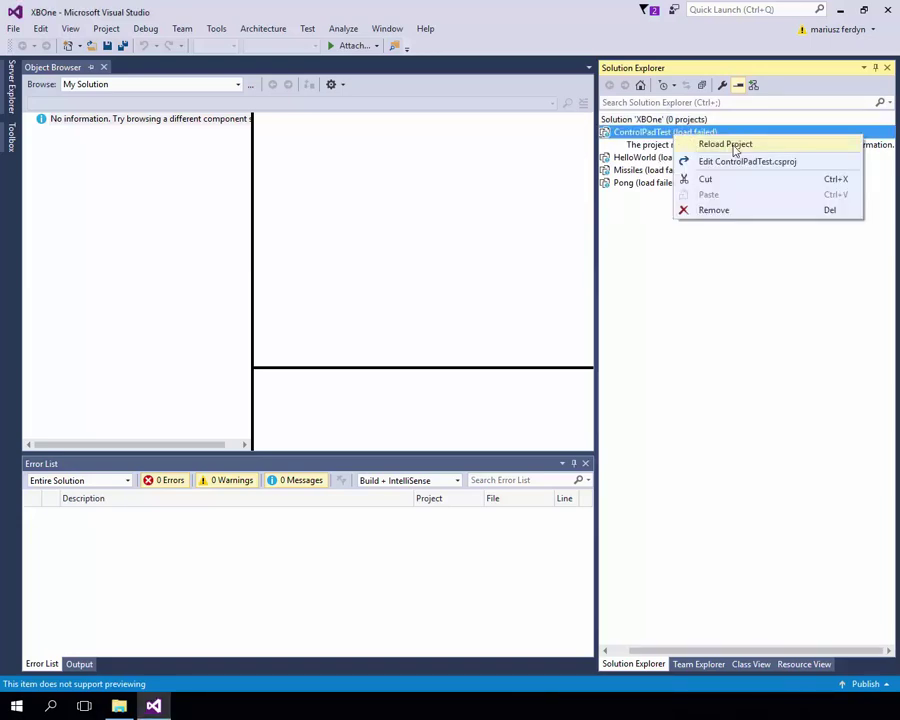
pyautogui.click(725, 145)
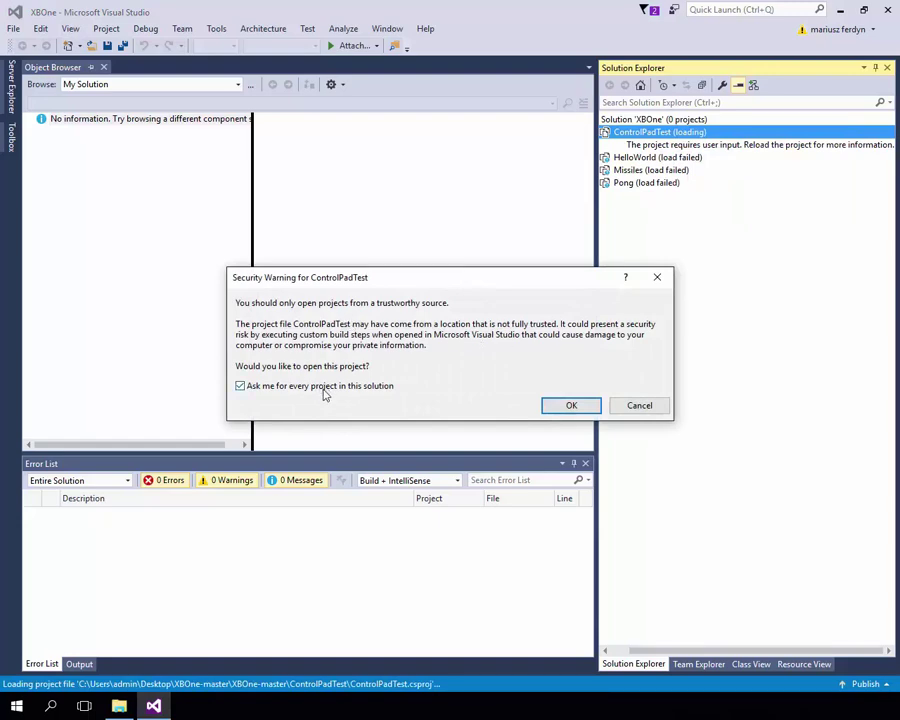
pyautogui.click(571, 404)
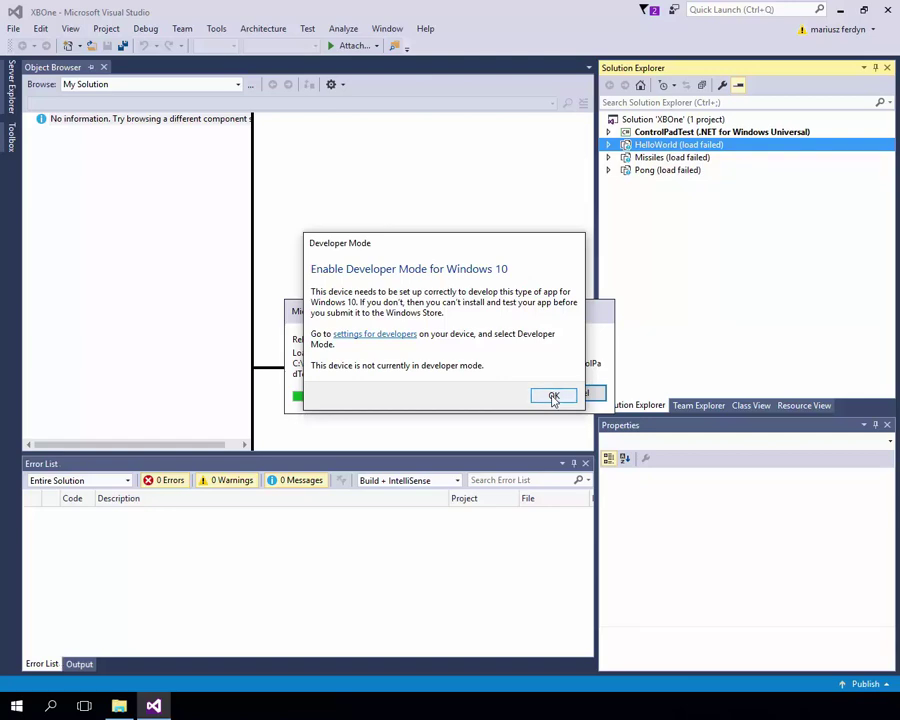
pyautogui.click(553, 396)
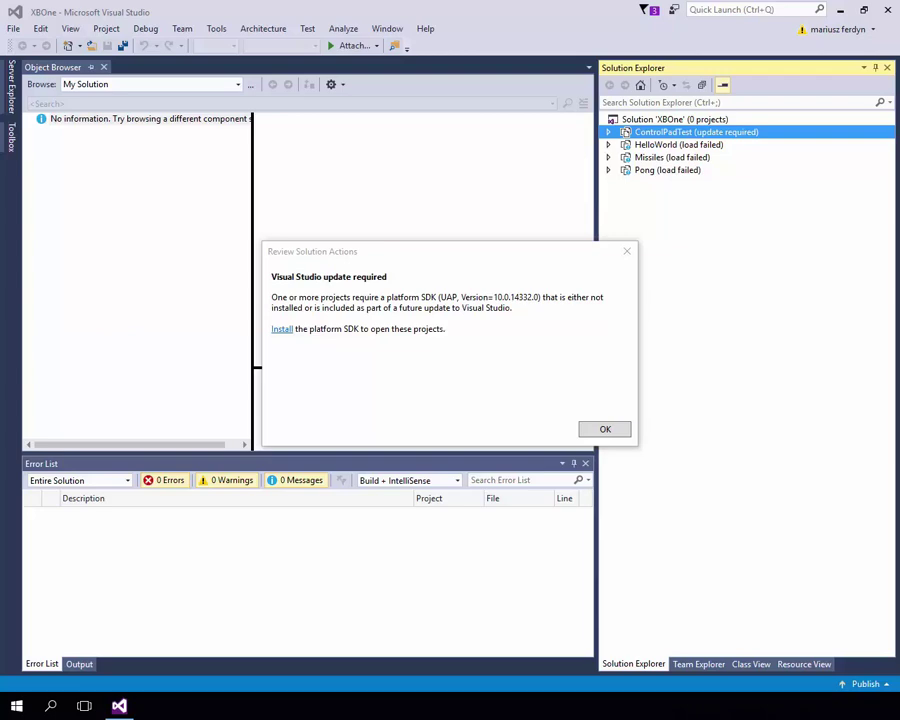
pyautogui.click(15, 705)
# Browse to C:\Program Files (x86)\Windows Kits\10\Platforms\UAP and select the installed version 10.0.14393.0.
pyautogui.write('c:')
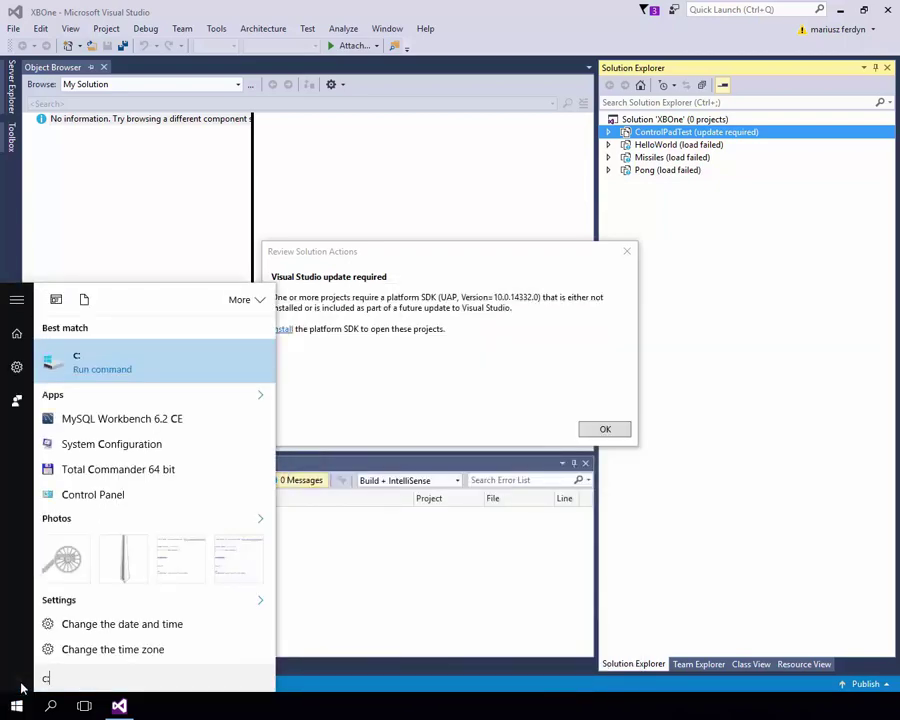
pyautogui.press('Return')
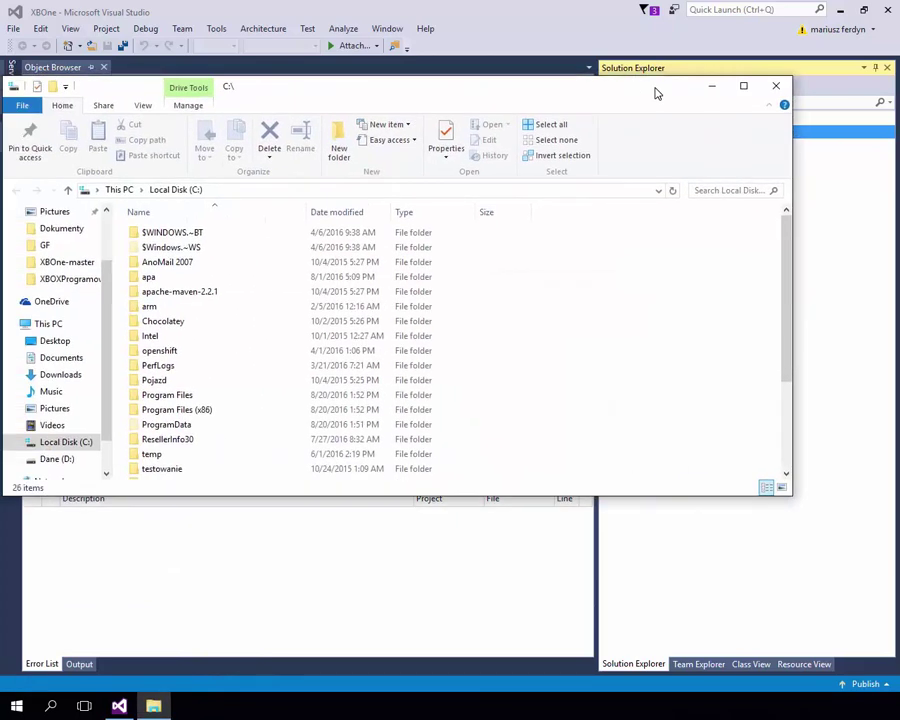
pyautogui.doubleClick(194, 412)
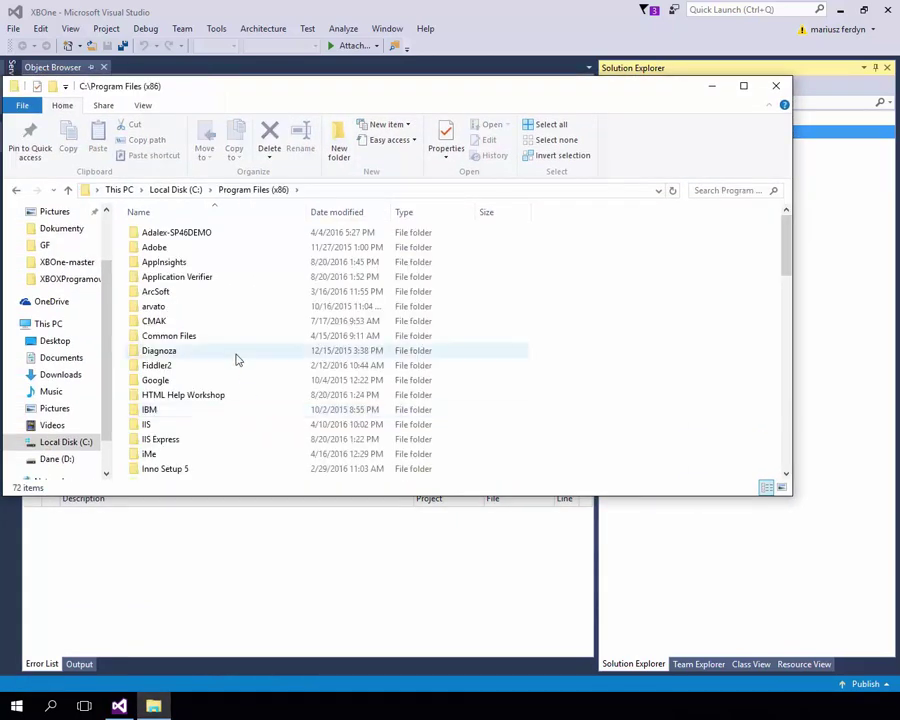
pyautogui.scroll(-15, 230, 370)
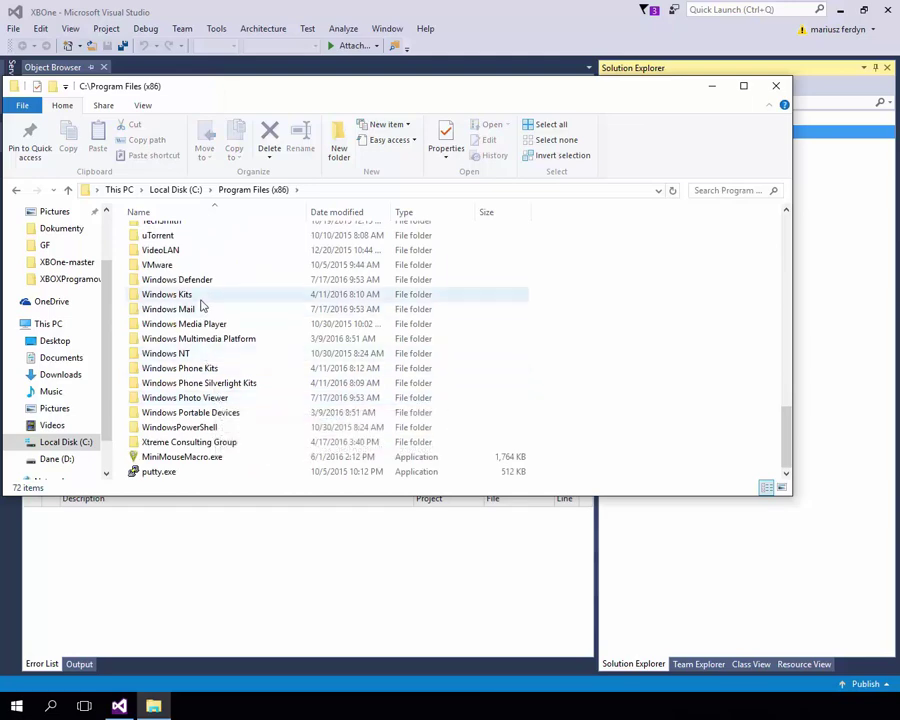
pyautogui.doubleClick(200, 296)
pyautogui.doubleClick(158, 264)
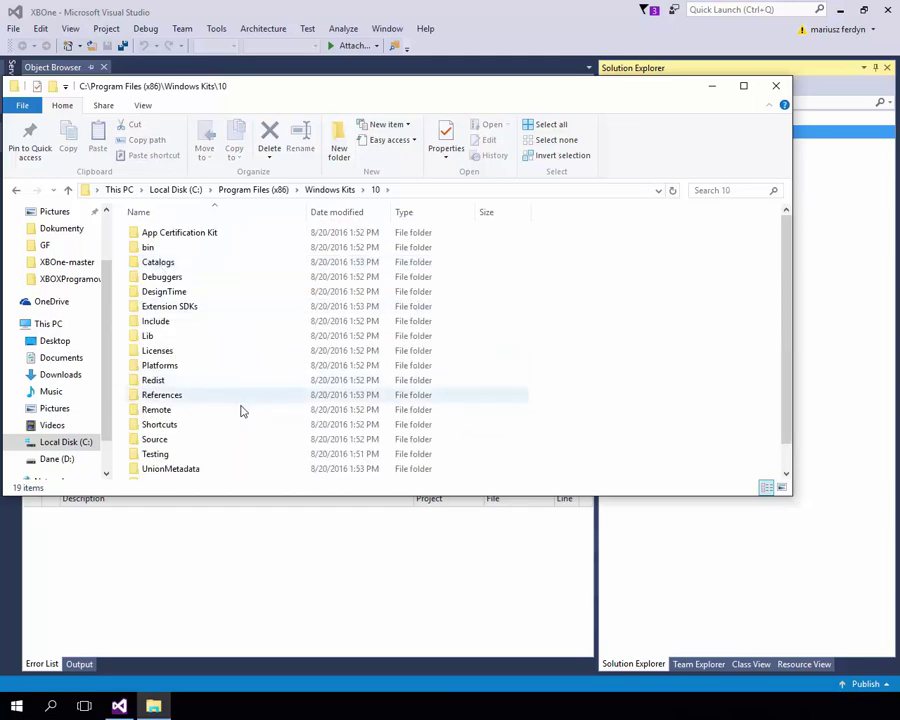
pyautogui.doubleClick(200, 368)
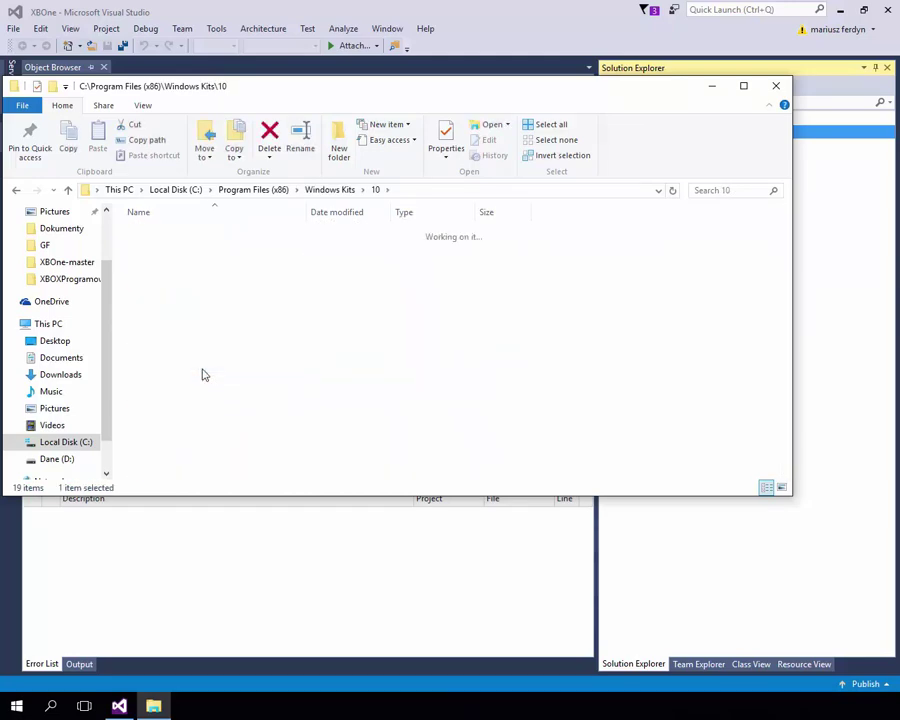
pyautogui.doubleClick(150, 233)
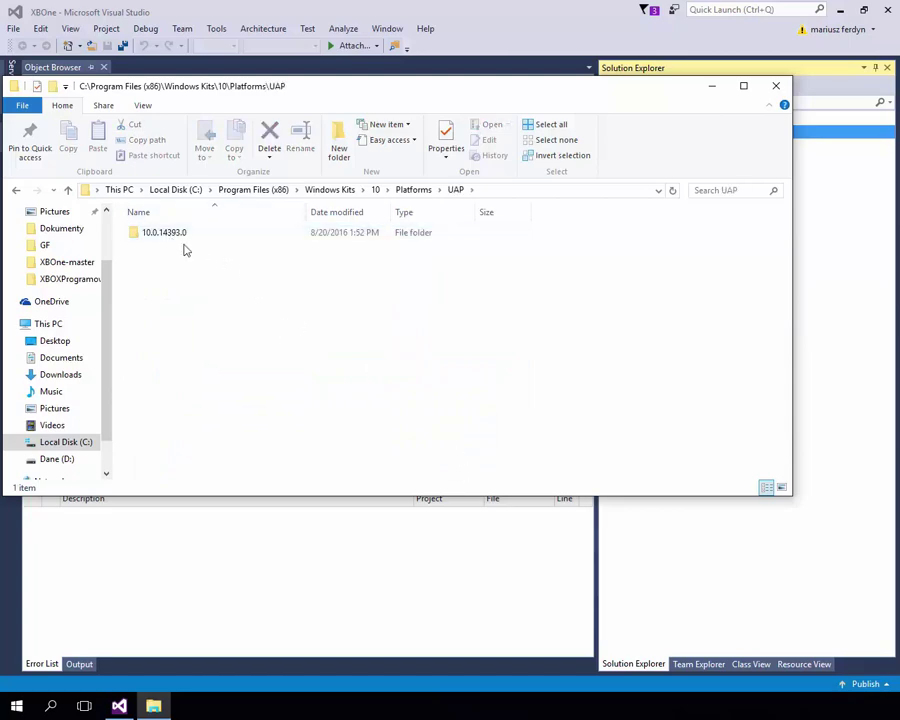
pyautogui.doubleClick(219, 238)
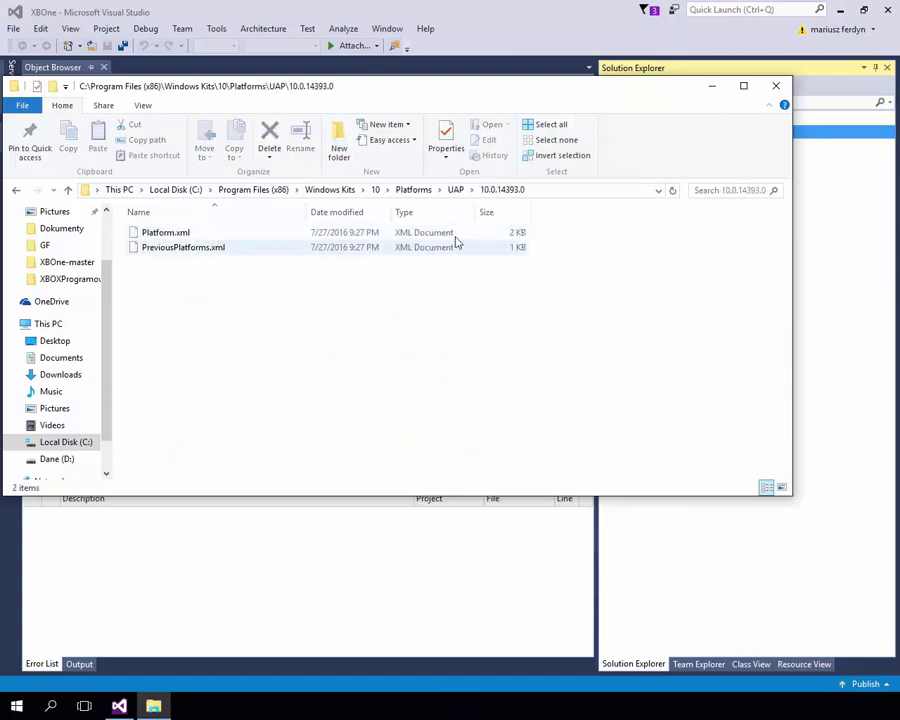
pyautogui.click(565, 189)
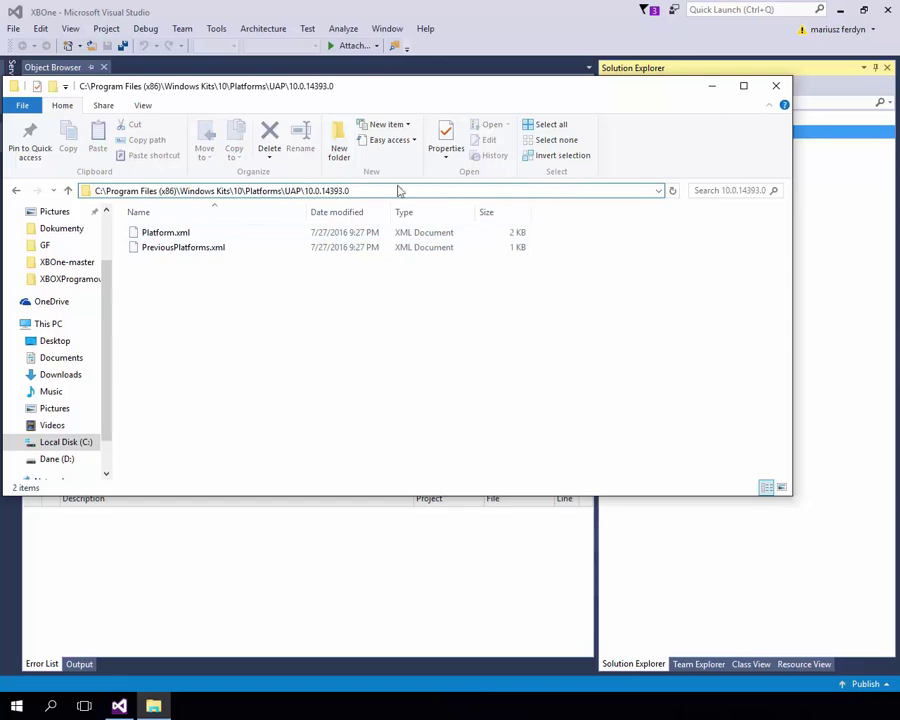
pyautogui.moveTo(408, 91); pyautogui.dragTo(540, 329)
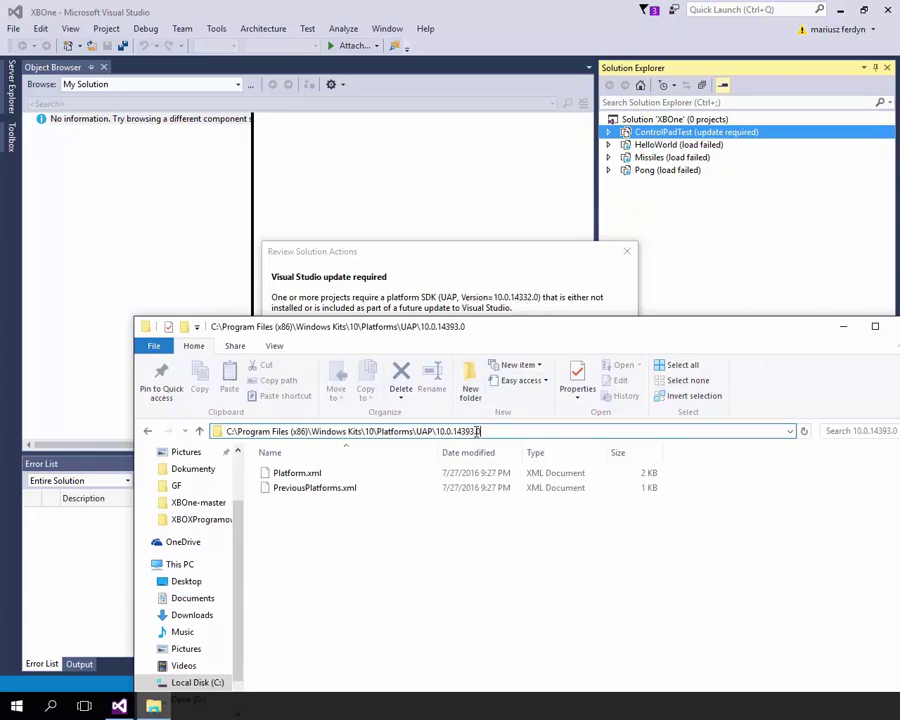
pyautogui.moveTo(467, 431); pyautogui.dragTo(456, 431)
# In ControlPadTest.csproj, change TargetPlatformVersion from 10.0.14332.0 to 10.0.14393.0 and save.
pyautogui.click(593, 255)
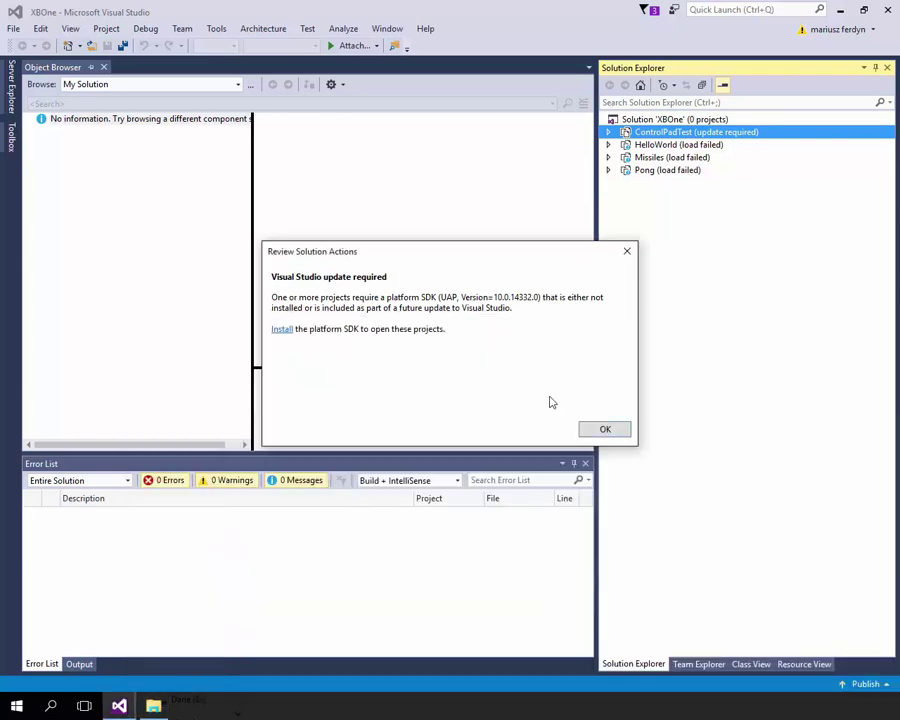
pyautogui.click(605, 430)
pyautogui.rightClick(671, 137)
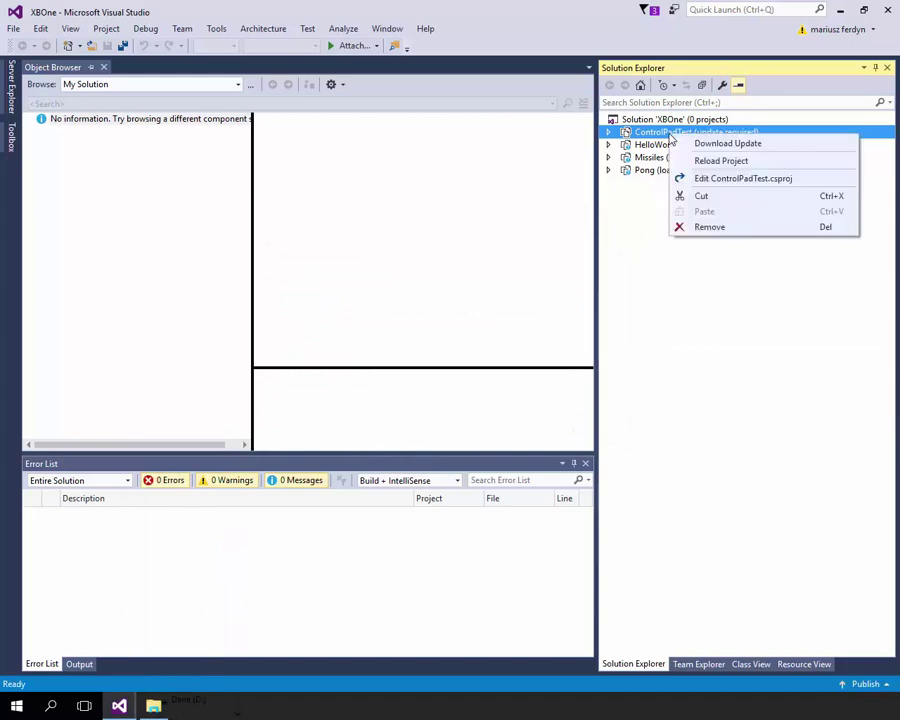
pyautogui.click(765, 179)
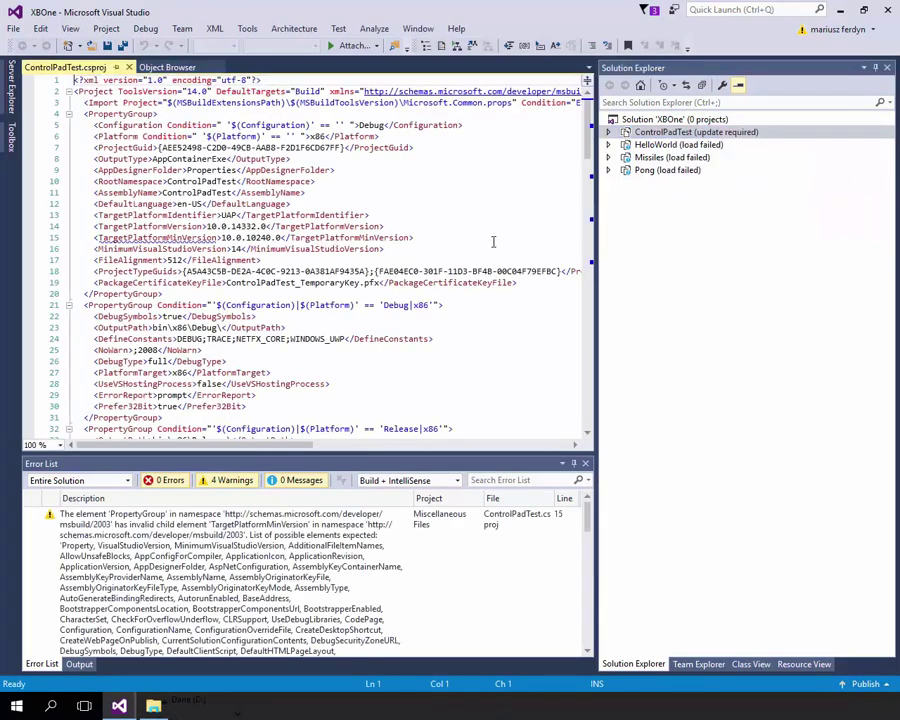
pyautogui.moveTo(256, 226); pyautogui.dragTo(233, 226)
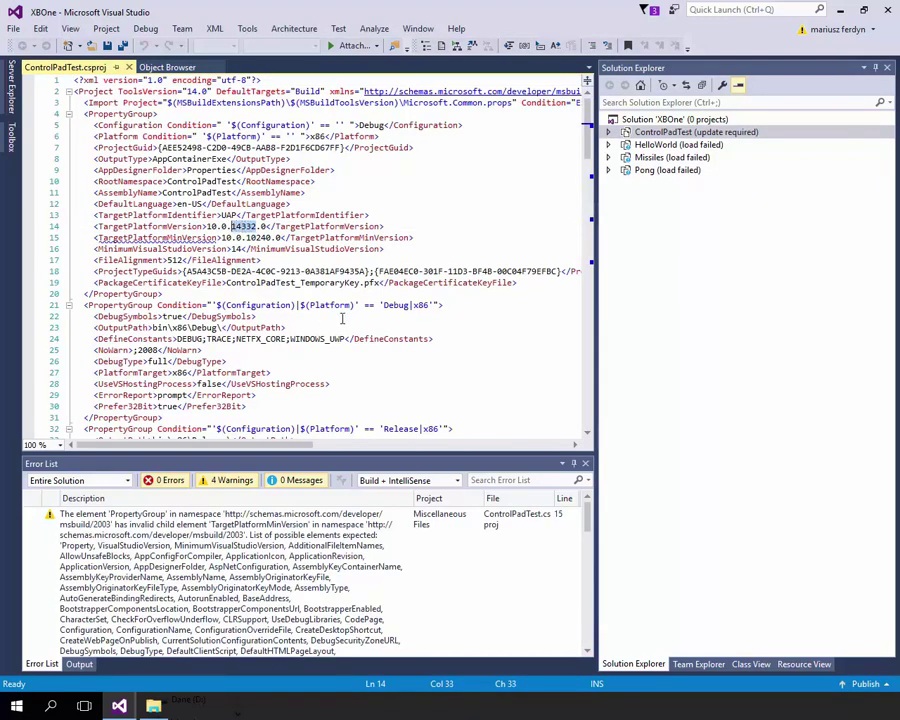
pyautogui.write('14393')
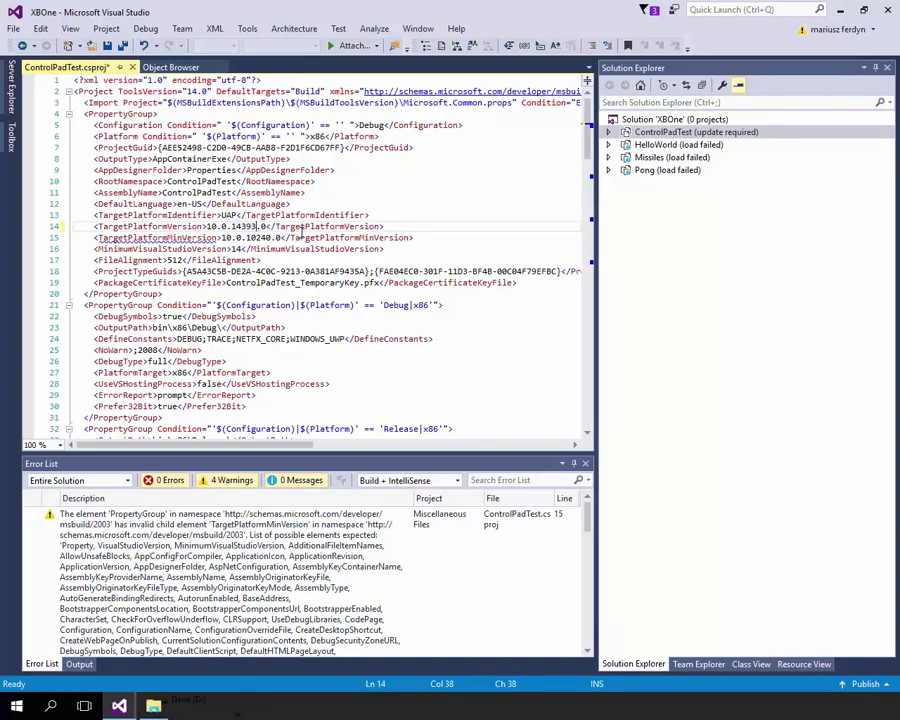
pyautogui.scroll(-19, 301, 234)
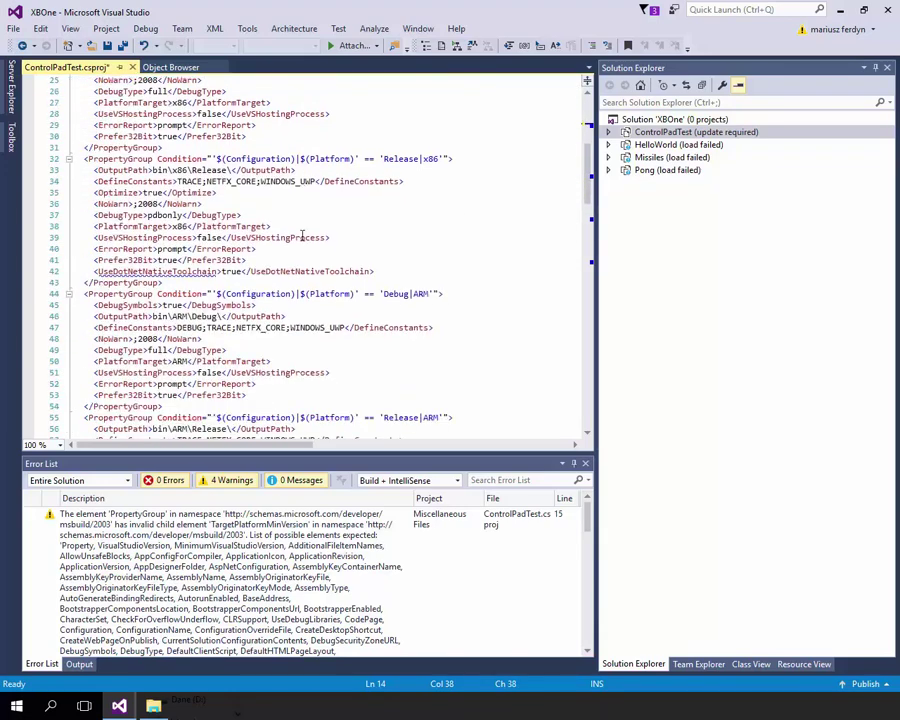
pyautogui.scroll(-20, 301, 234)
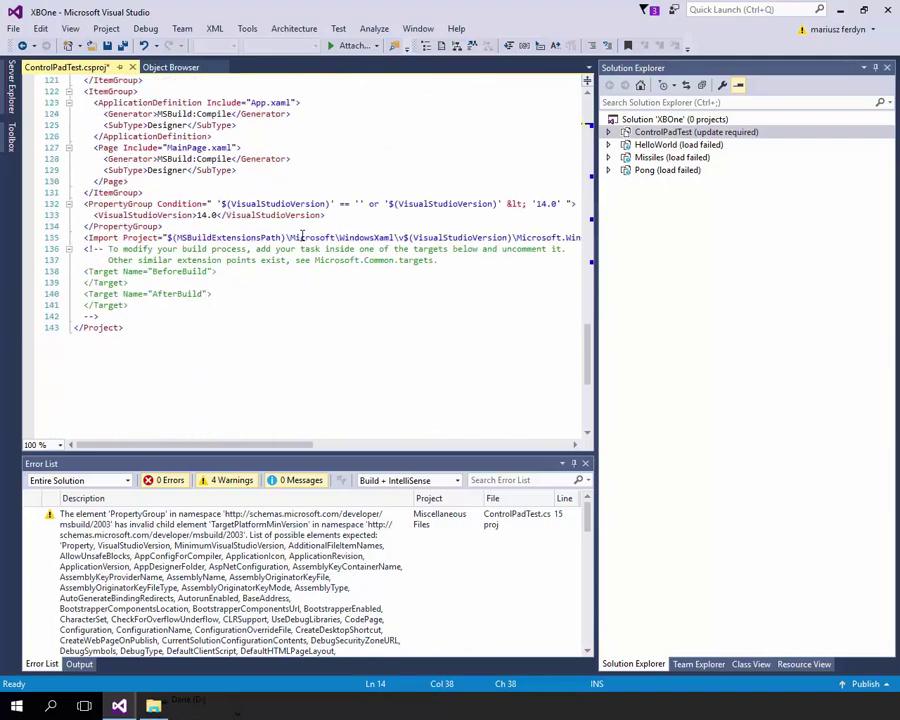
pyautogui.scroll(10, 301, 234)
pyautogui.scroll(7, 301, 234)
pyautogui.scroll(-19, 301, 234)
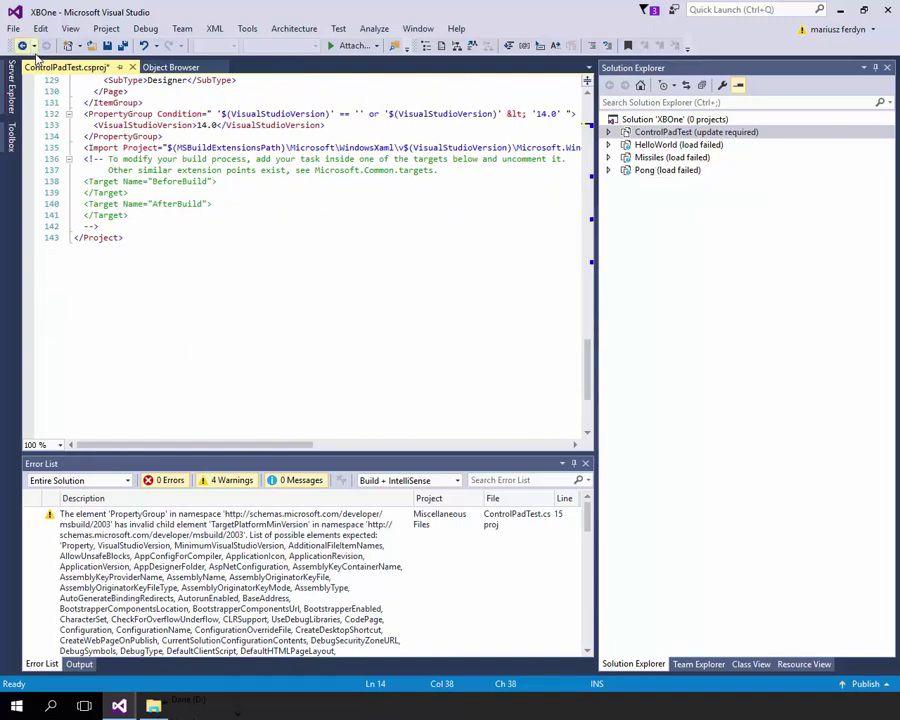
pyautogui.click(107, 47)
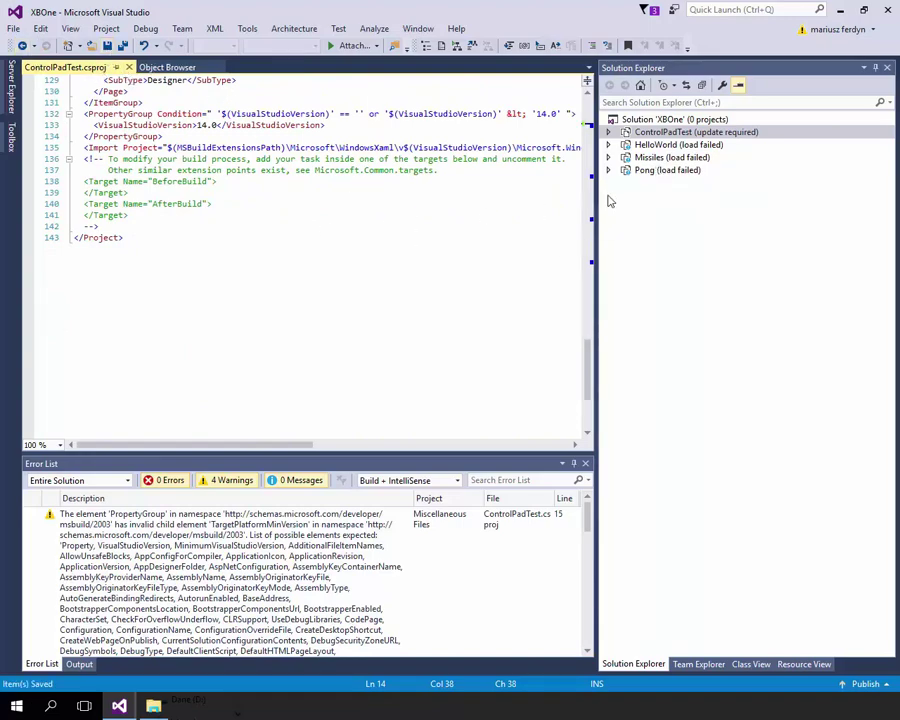
# Reload ControlPadTest, agreeing to close the open project file.
pyautogui.rightClick(678, 134)
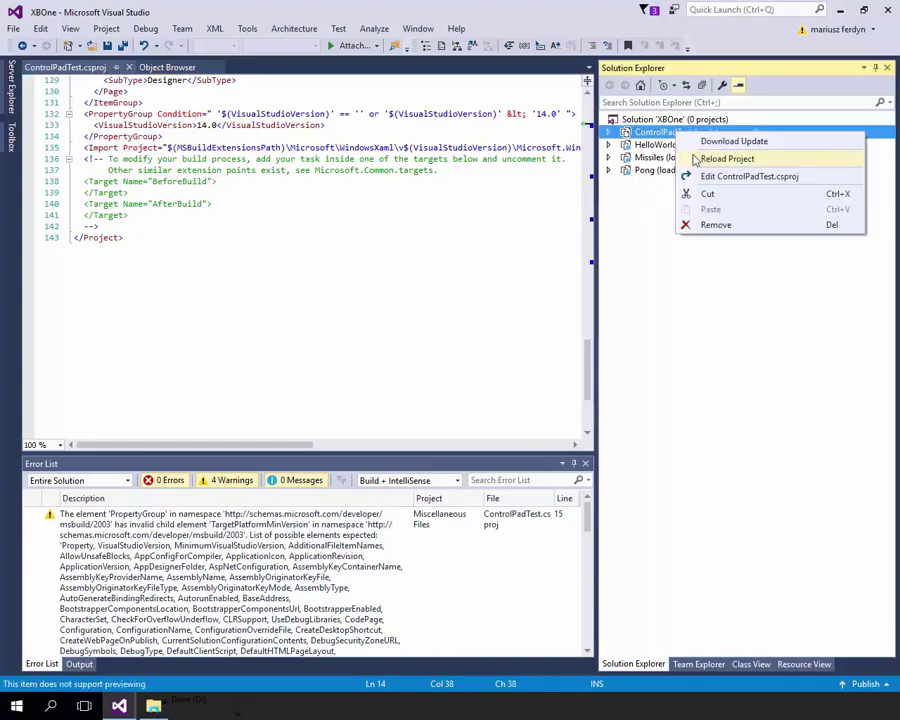
pyautogui.click(486, 159)
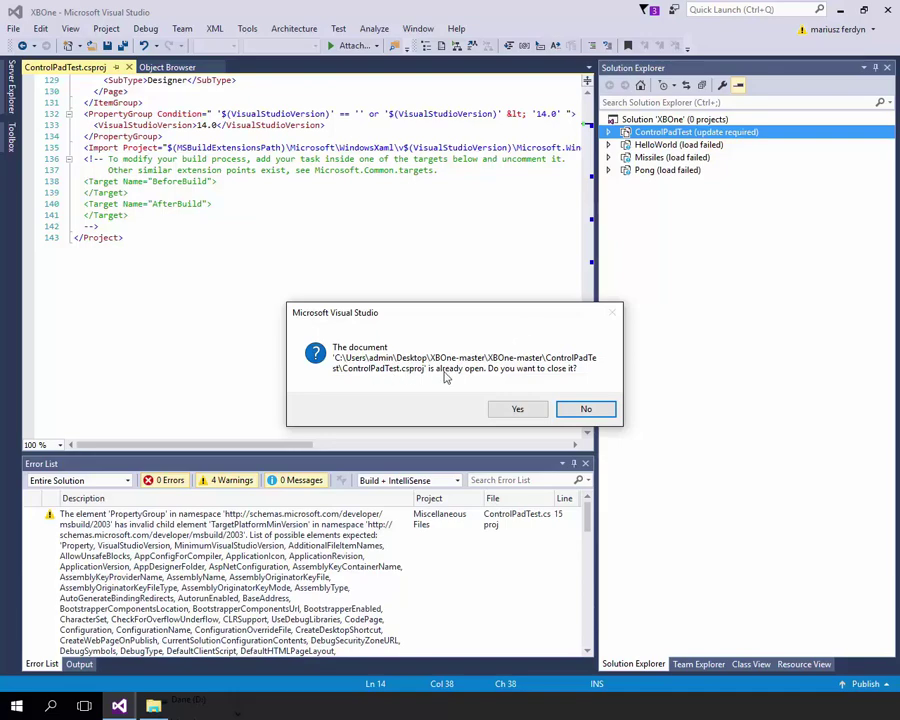
pyautogui.click(516, 407)
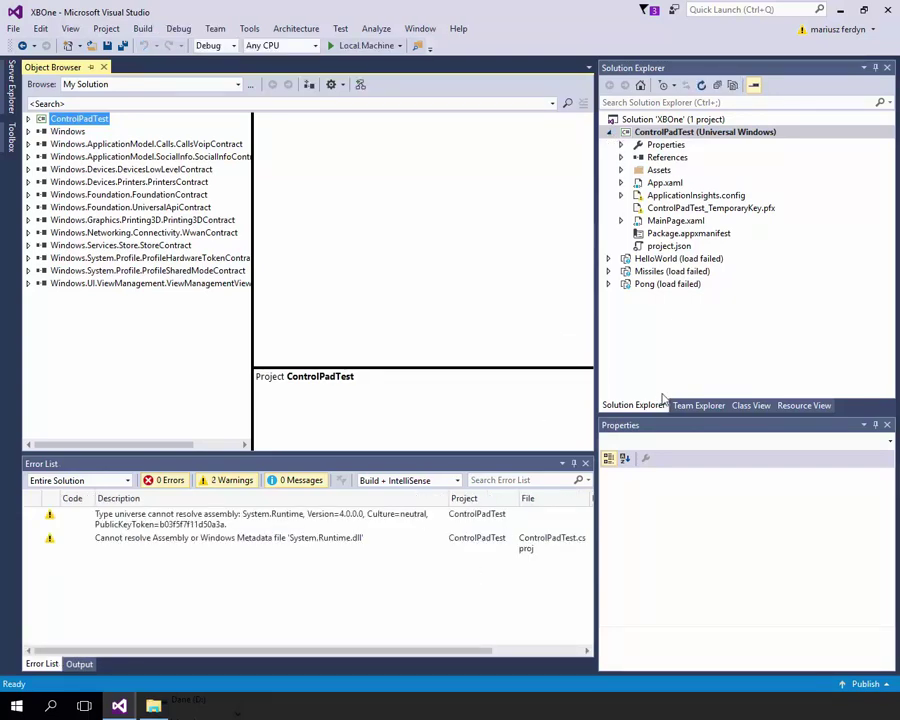
# Attempt to reload HelloWorld, accepting the security warning and dismissing the SDK update notice.
pyautogui.click(674, 259)
pyautogui.rightClick(676, 262)
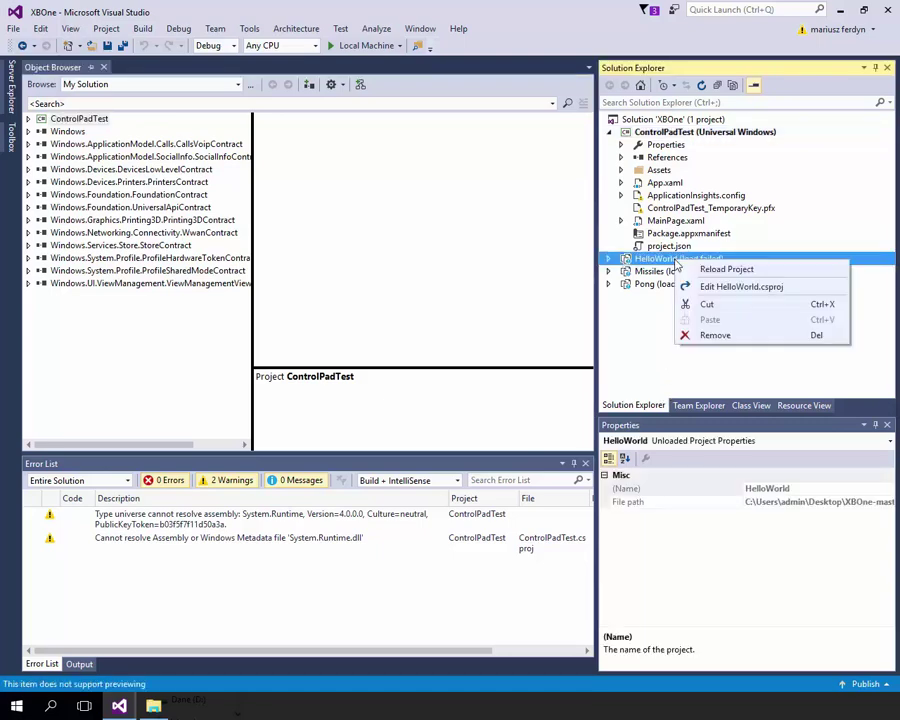
pyautogui.click(706, 268)
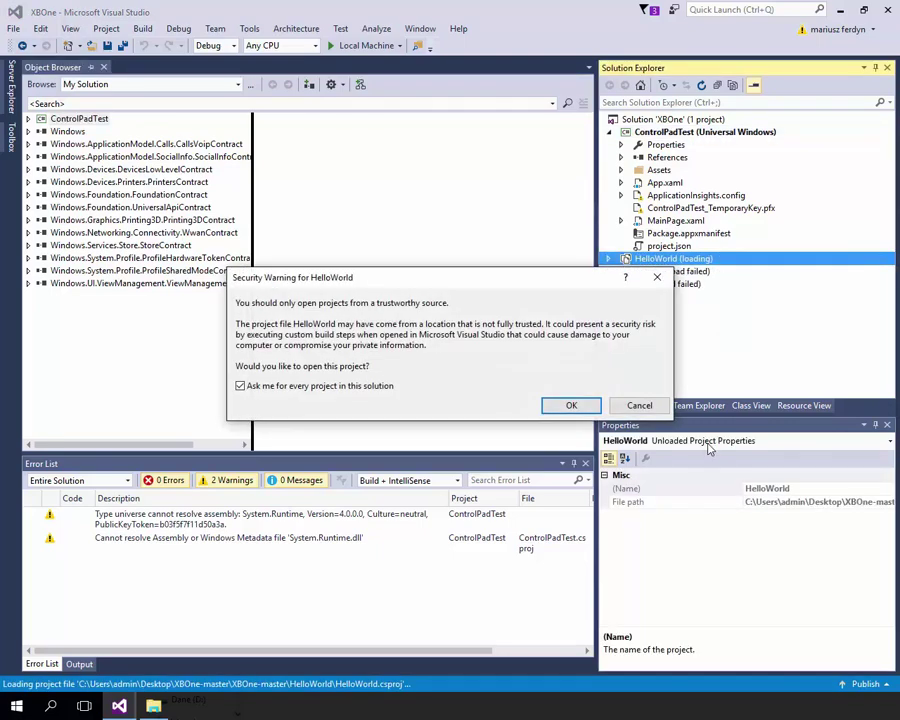
pyautogui.click(599, 405)
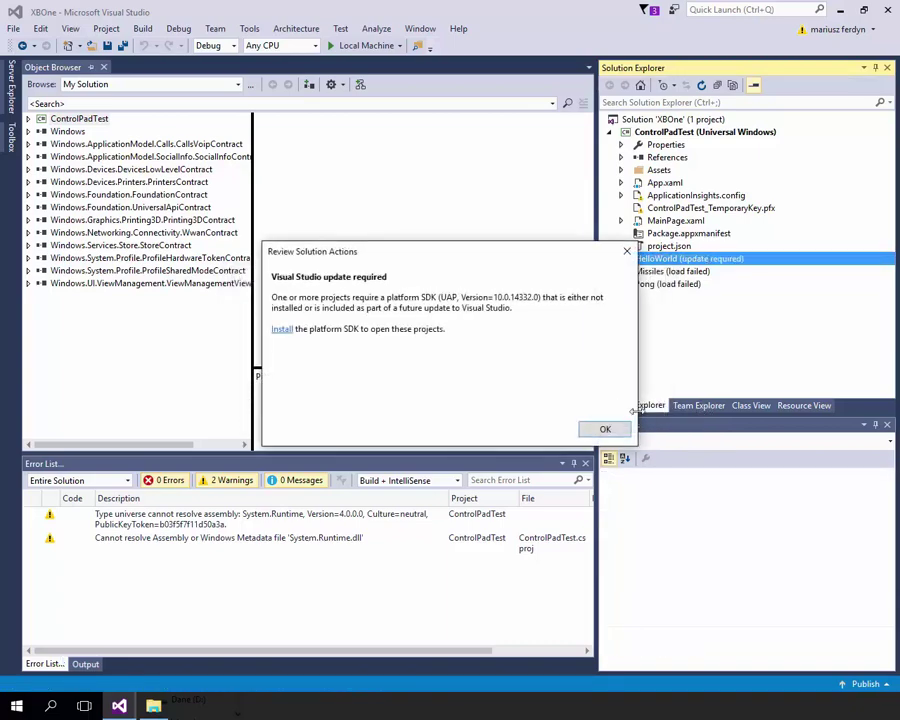
pyautogui.click(604, 429)
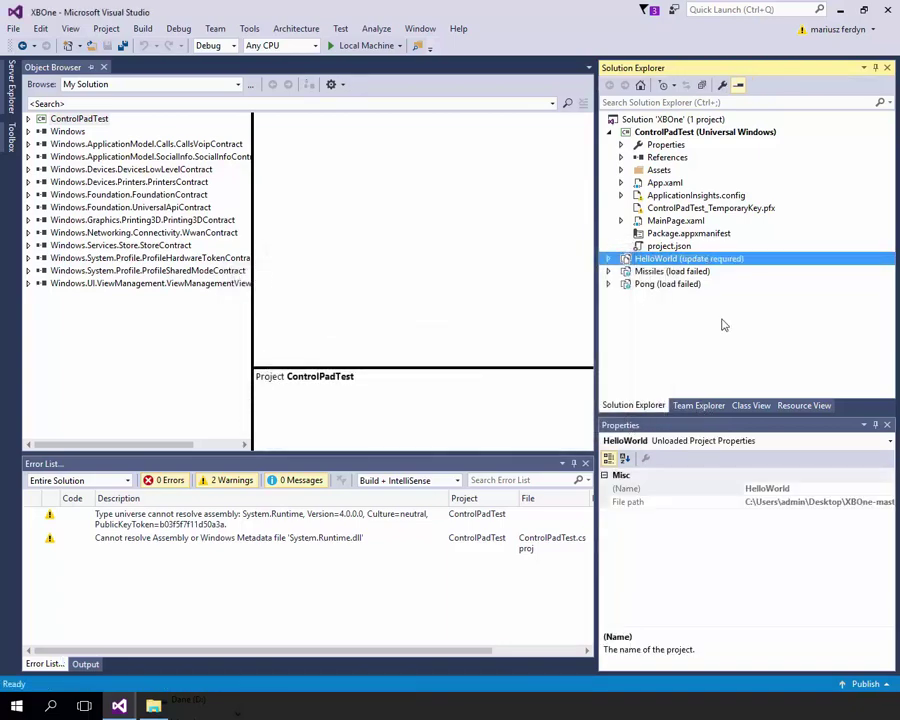
# In HelloWorld.csproj, change TargetPlatformVersion 14332 to 14393, save, and close the file.
pyautogui.rightClick(688, 262)
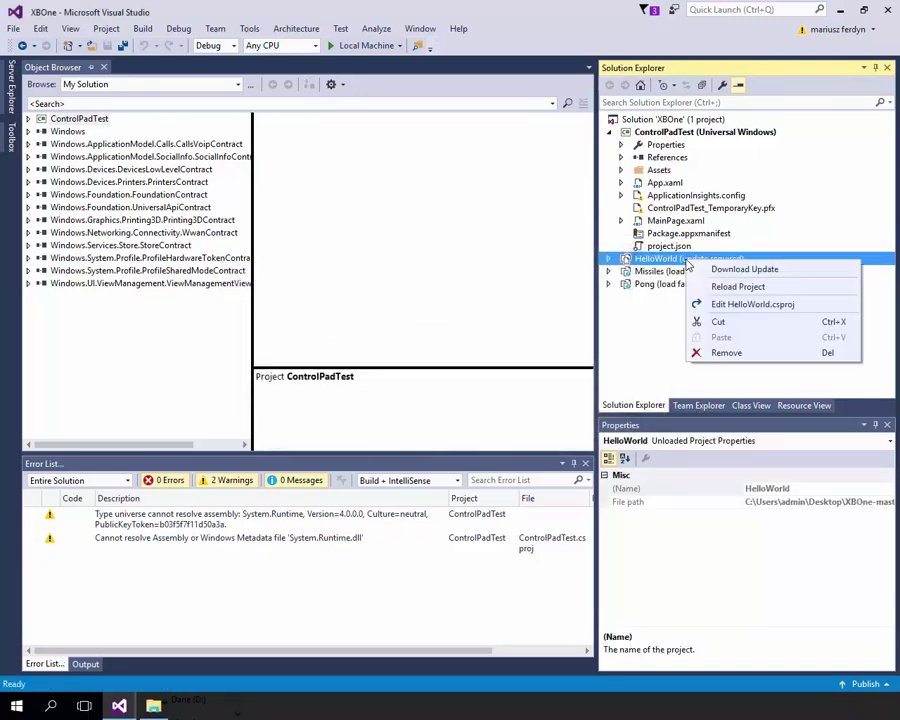
pyautogui.click(752, 304)
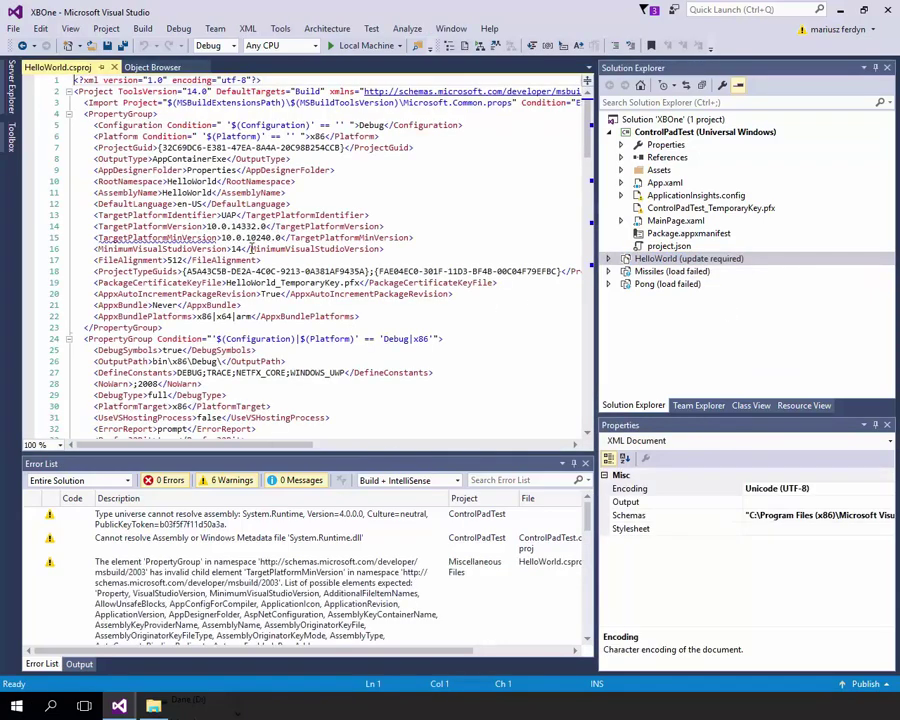
pyautogui.doubleClick(255, 226)
pyautogui.write('14393')
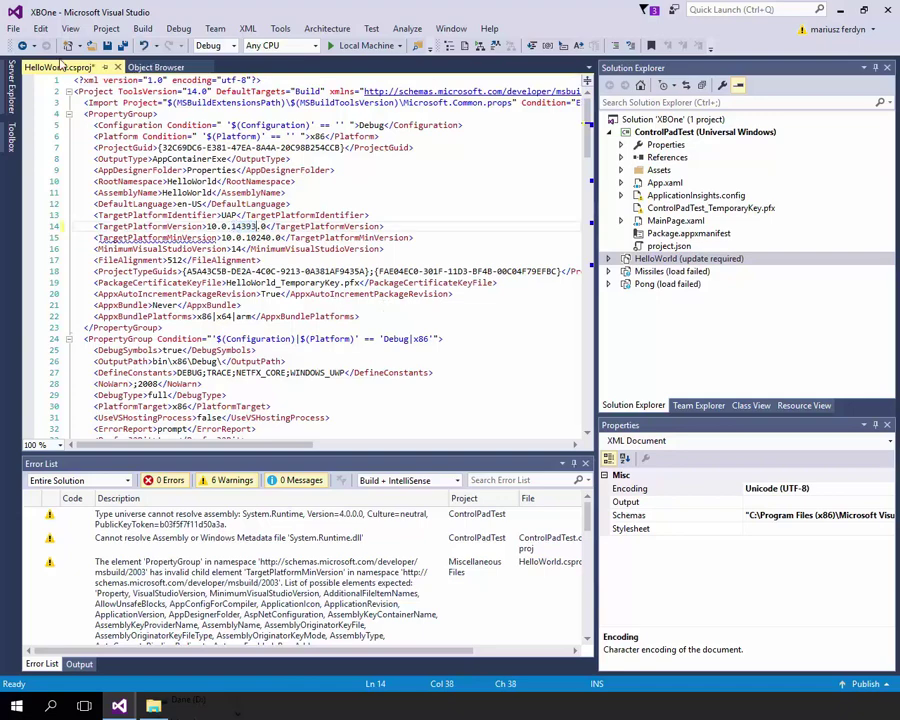
pyautogui.click(107, 46)
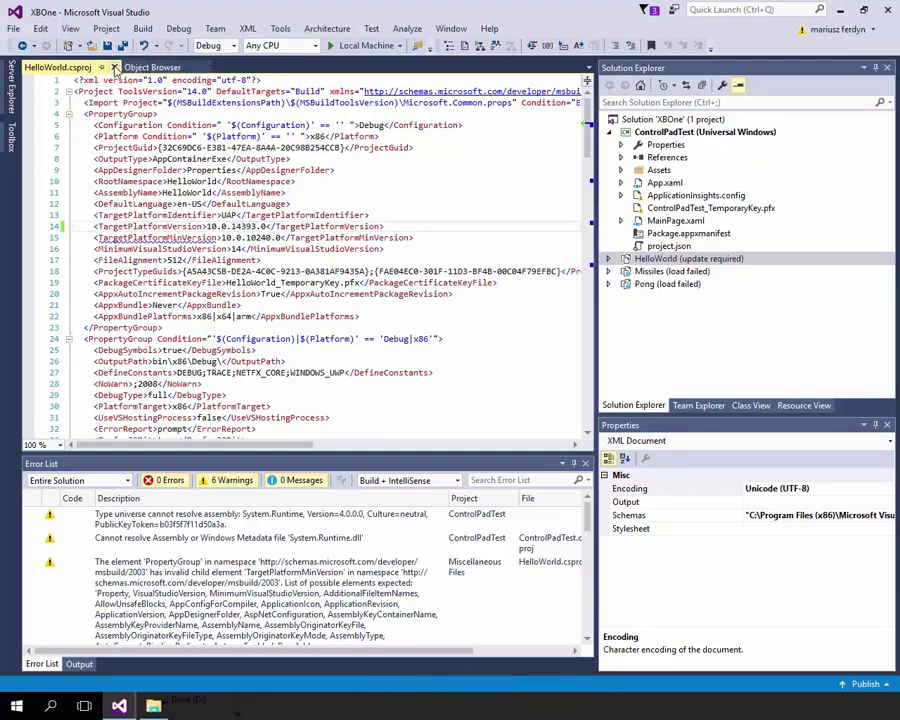
pyautogui.click(110, 67)
# Reload HelloWorld as a Universal Windows project and collapse its contents.
pyautogui.rightClick(677, 261)
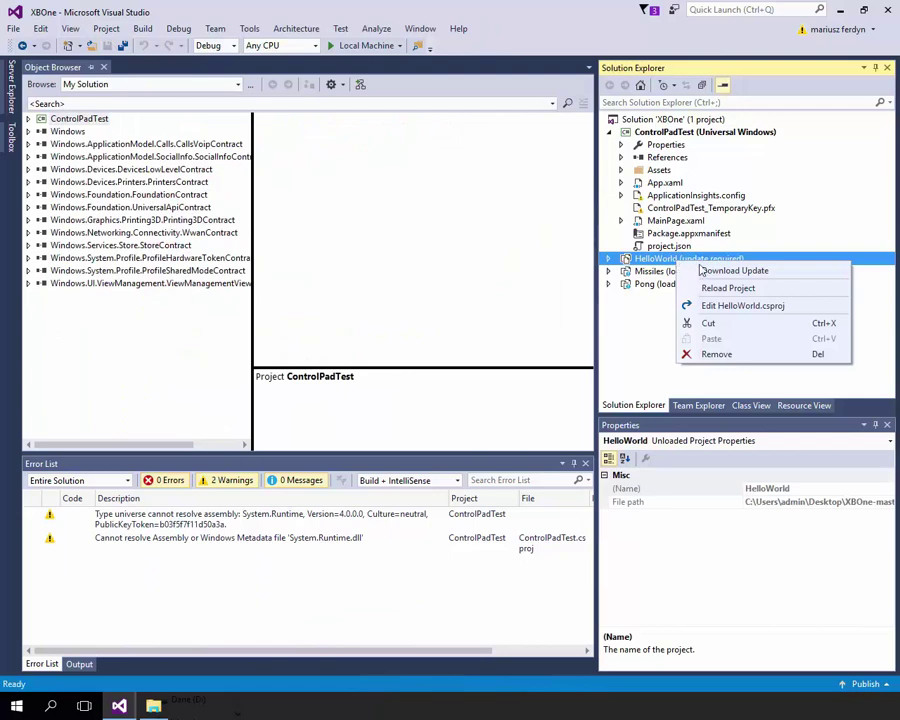
pyautogui.click(726, 290)
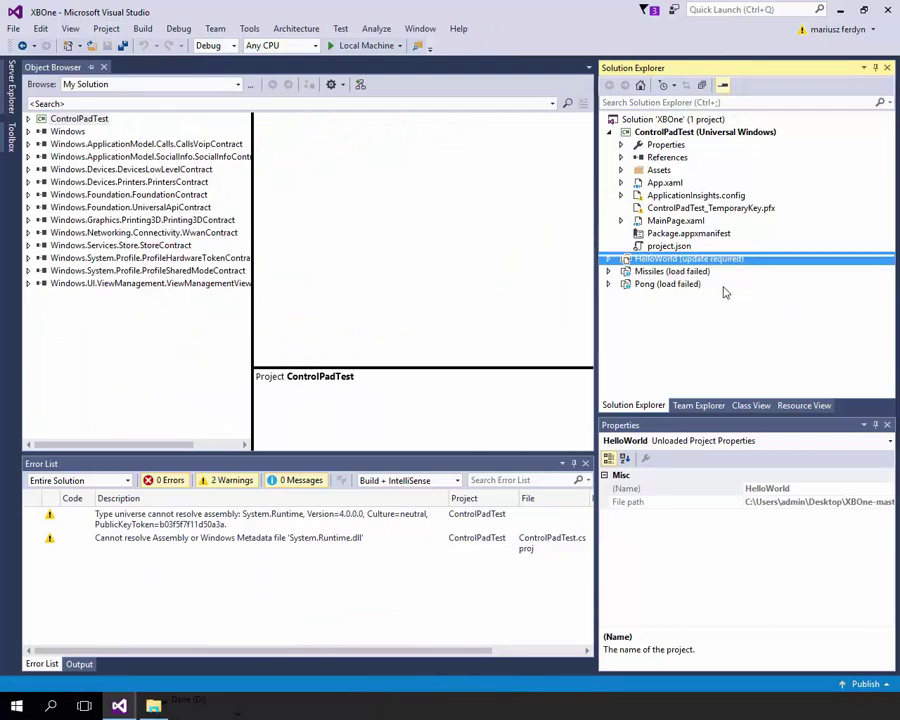
pyautogui.click(608, 259)
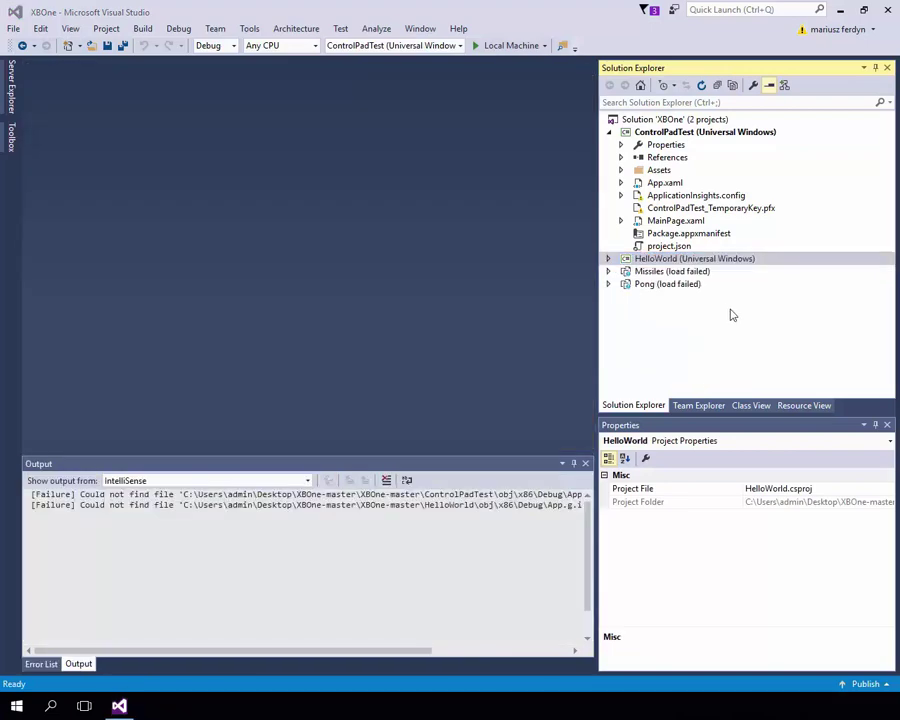
# Try reloading the Missiles project twice, dismissing the not-implemented error each time.
pyautogui.click(699, 274)
pyautogui.rightClick(701, 275)
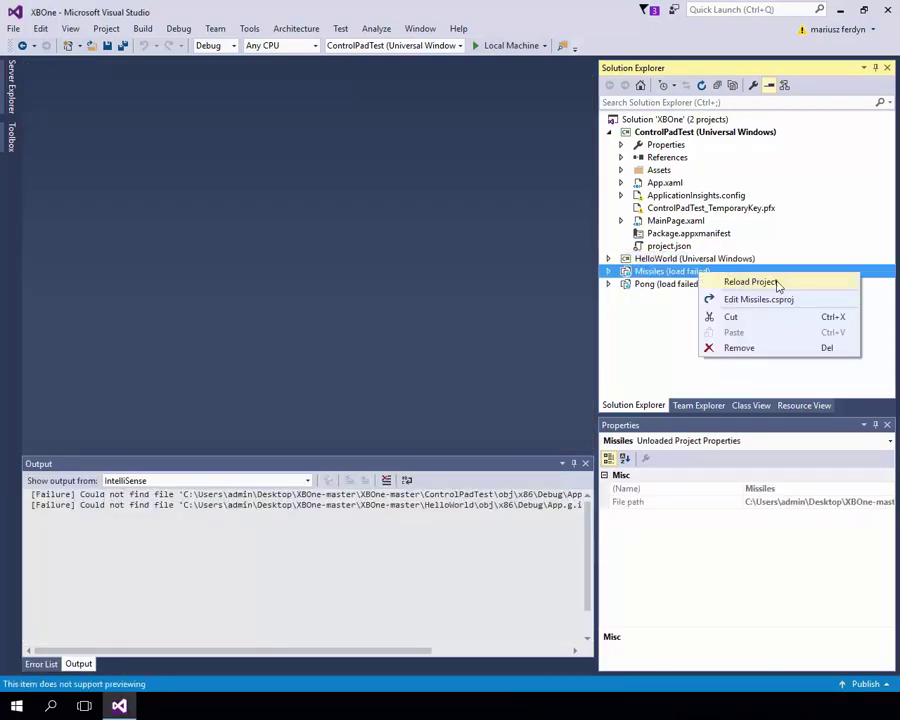
pyautogui.click(777, 285)
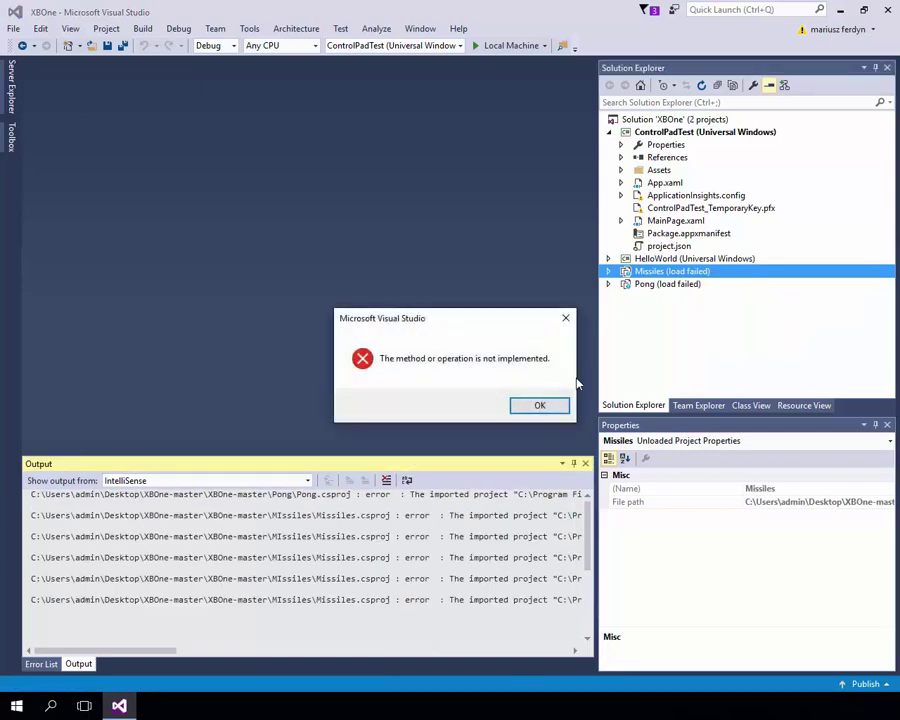
pyautogui.click(554, 405)
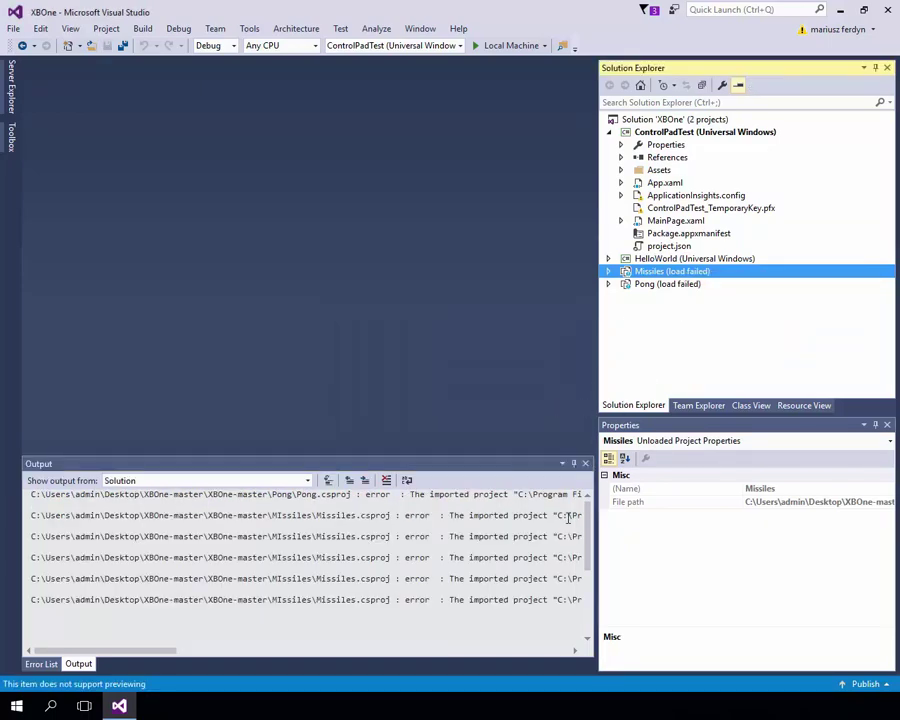
pyautogui.rightClick(676, 278)
pyautogui.click(715, 281)
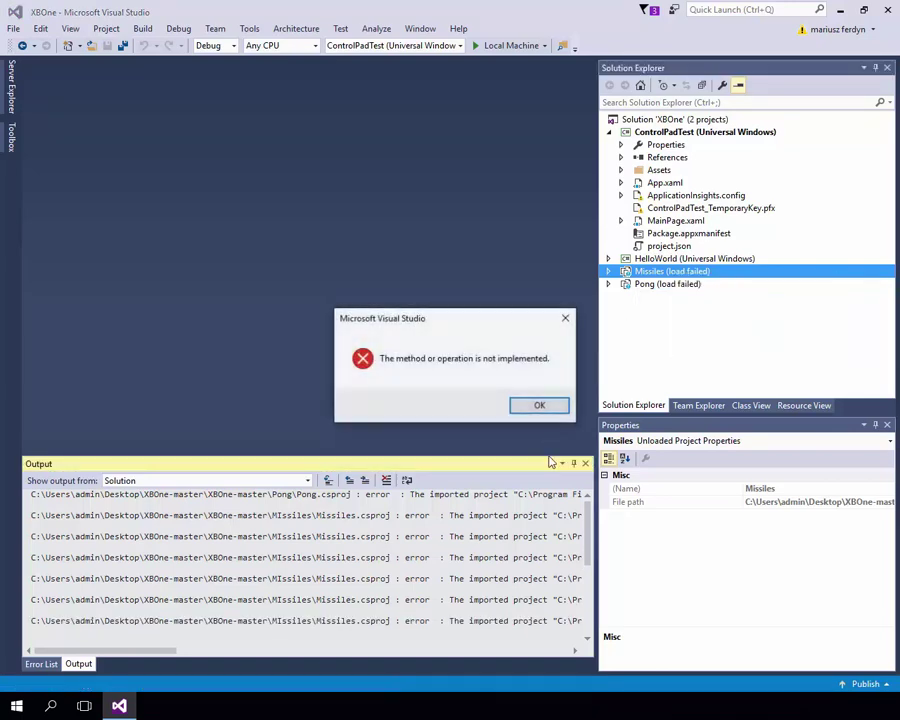
pyautogui.click(539, 410)
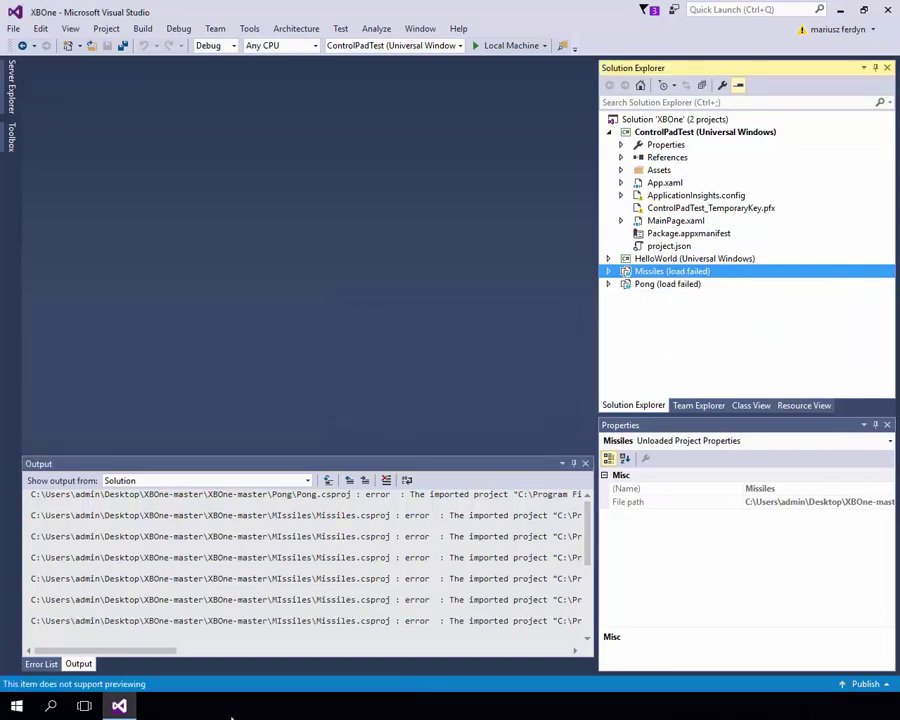
# Select the missing Microsoft.Windows.UI.Xaml.CSharp.targets path in the Output window.
pyautogui.moveTo(140, 657); pyautogui.dragTo(231, 629)
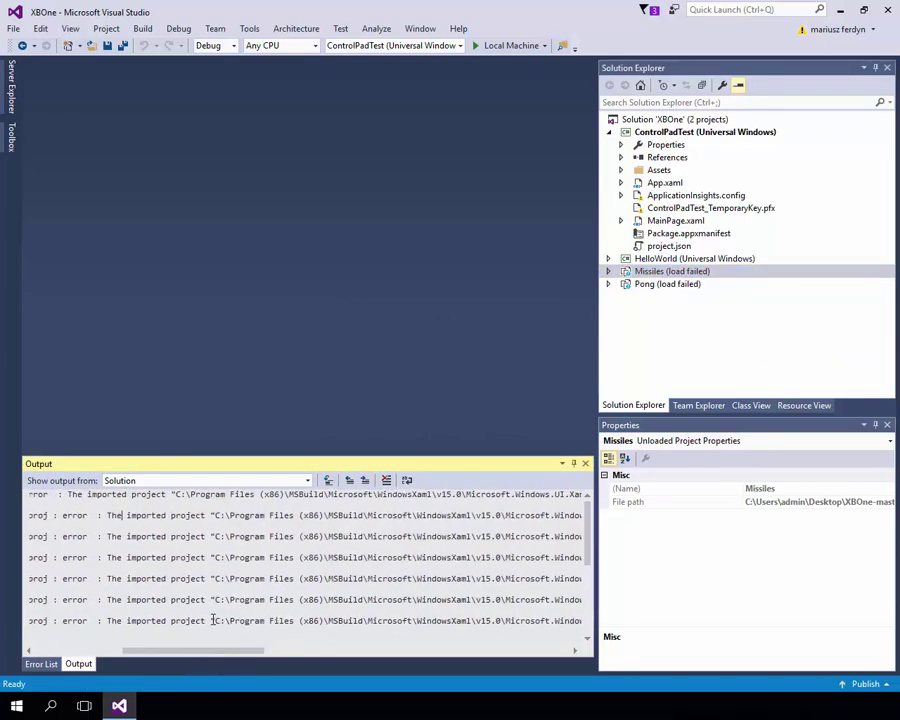
pyautogui.moveTo(213, 620); pyautogui.dragTo(158, 636)
pyautogui.click(92, 621)
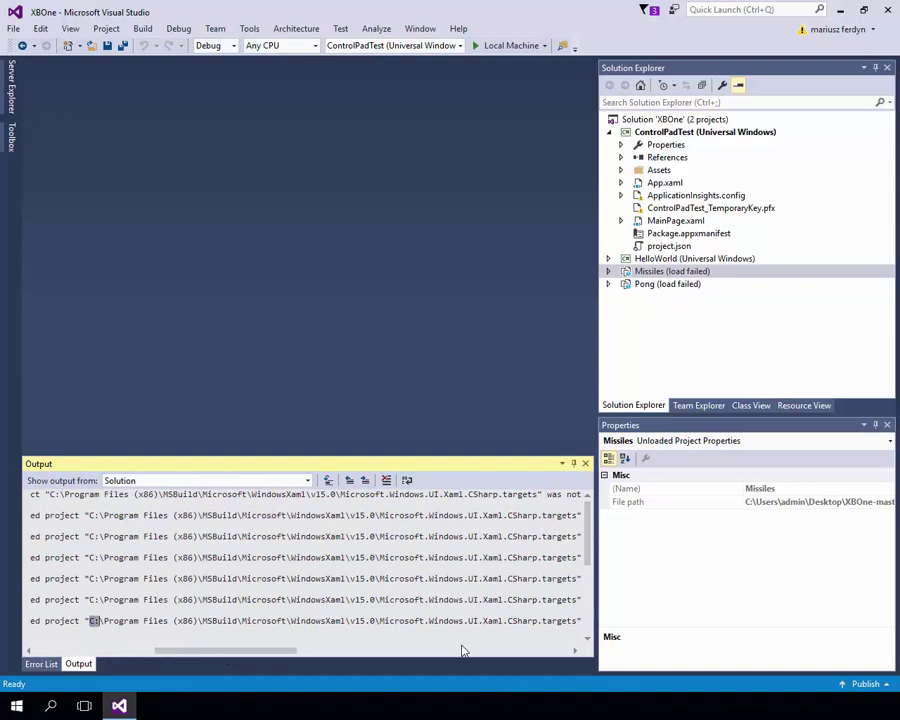
pyautogui.hotkey('shift', 'Right')
pyautogui.hotkey('shift', 'Right')
pyautogui.hotkey('shift', 'Right')
pyautogui.hotkey('shift', 'Right')
pyautogui.hotkey('shift', 'Right')
pyautogui.hotkey('shift', 'Right')
pyautogui.hotkey('shift', 'Right')
pyautogui.hotkey('shift', 'Right')
pyautogui.hotkey('shift', 'Right')
pyautogui.hotkey('shift', 'Right')
pyautogui.hotkey('shift', 'Right')
pyautogui.hotkey('shift', 'Right')
pyautogui.hotkey('shift', 'Right')
pyautogui.hotkey('shift', 'Right')
pyautogui.hotkey('shift', 'Right')
pyautogui.hotkey('shift', 'Right')
pyautogui.hotkey('shift', 'Right')
pyautogui.hotkey('shift', 'Right')
pyautogui.hotkey('shift', 'Right')
pyautogui.hotkey('shift', 'Right')
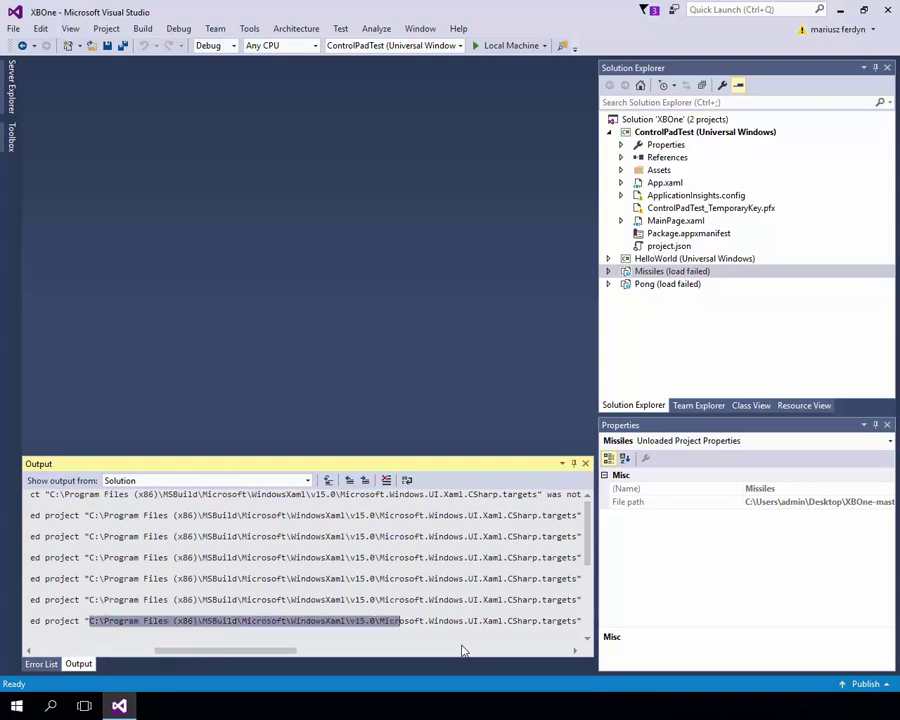
pyautogui.hotkey('shift', 'Right')
pyautogui.hotkey('shift', 'Right')
pyautogui.hotkey('shift', 'Right')
pyautogui.hotkey('shift', 'Right')
pyautogui.hotkey('shift', 'Right')
pyautogui.hotkey('shift', 'Right')
pyautogui.hotkey('shift', 'Right')
pyautogui.hotkey('shift', 'Right')
pyautogui.hotkey('shift', 'Right')
pyautogui.hotkey('shift', 'Right')
pyautogui.hotkey('shift', 'Right')
pyautogui.hotkey('shift', 'Right')
pyautogui.hotkey('shift', 'Right')
pyautogui.hotkey('shift', 'Right')
pyautogui.hotkey('shift', 'Right')
pyautogui.hotkey('shift', 'Right')
pyautogui.hotkey('shift', 'Right')
pyautogui.hotkey('shift', 'Right')
pyautogui.hotkey('shift', 'Right')
pyautogui.hotkey('shift', 'Right')
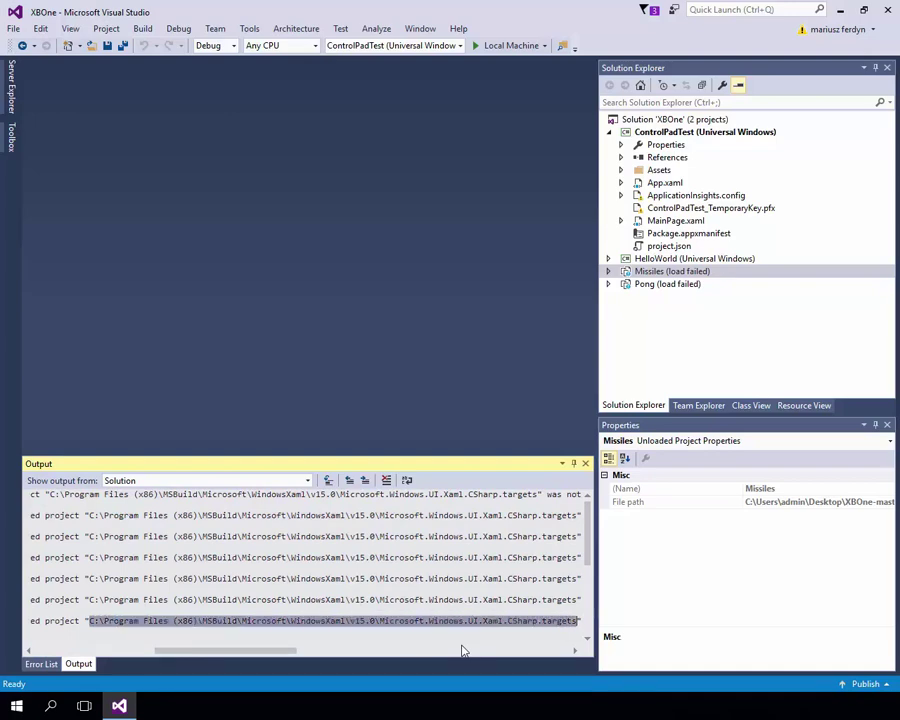
pyautogui.hotkey('shift', 'Right')
pyautogui.hotkey('shift', 'Right')
pyautogui.hotkey('shift', 'Right')
pyautogui.hotkey('shift', 'Right')
pyautogui.hotkey('shift', 'Right')
pyautogui.hotkey('shift', 'Right')
pyautogui.hotkey('shift', 'Right')
pyautogui.hotkey('shift', 'Right')
pyautogui.hotkey('shift', 'Right')
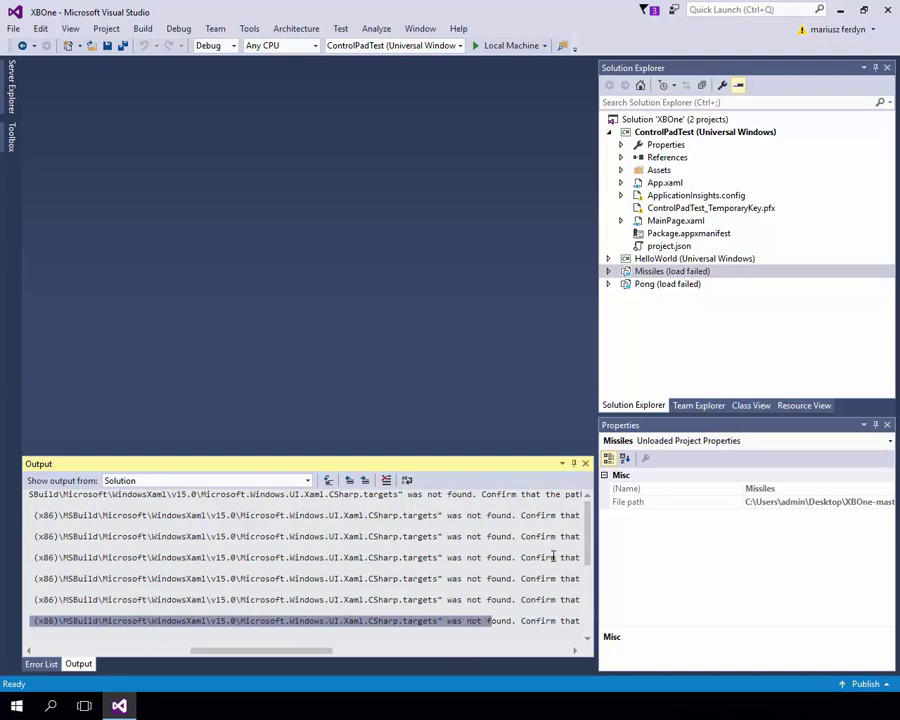
# Try reloading Pong and dismiss the missing targets file error.
pyautogui.click(680, 288)
pyautogui.rightClick(680, 288)
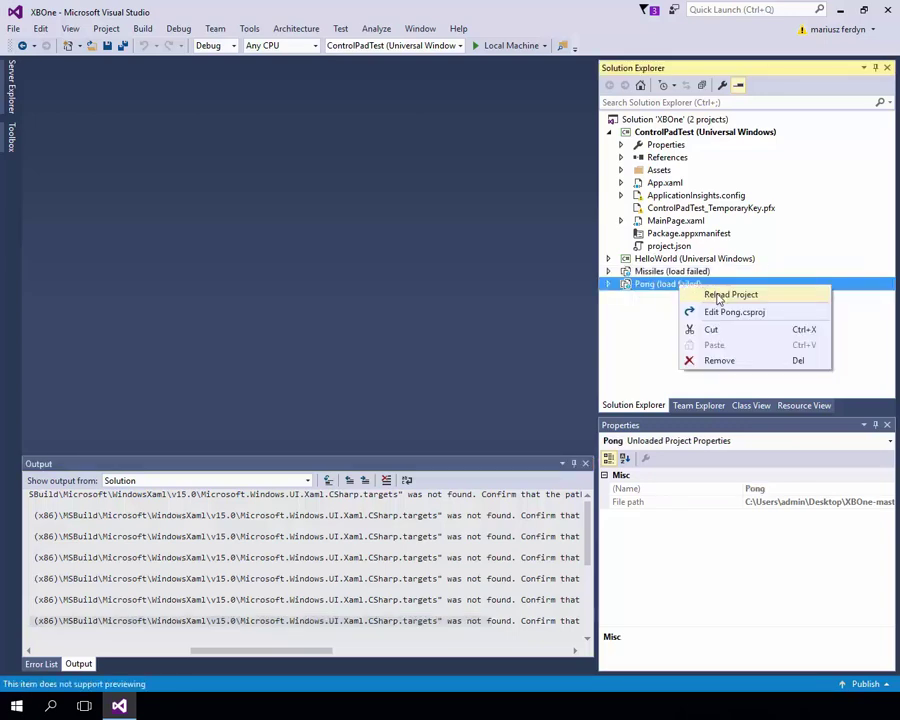
pyautogui.click(702, 293)
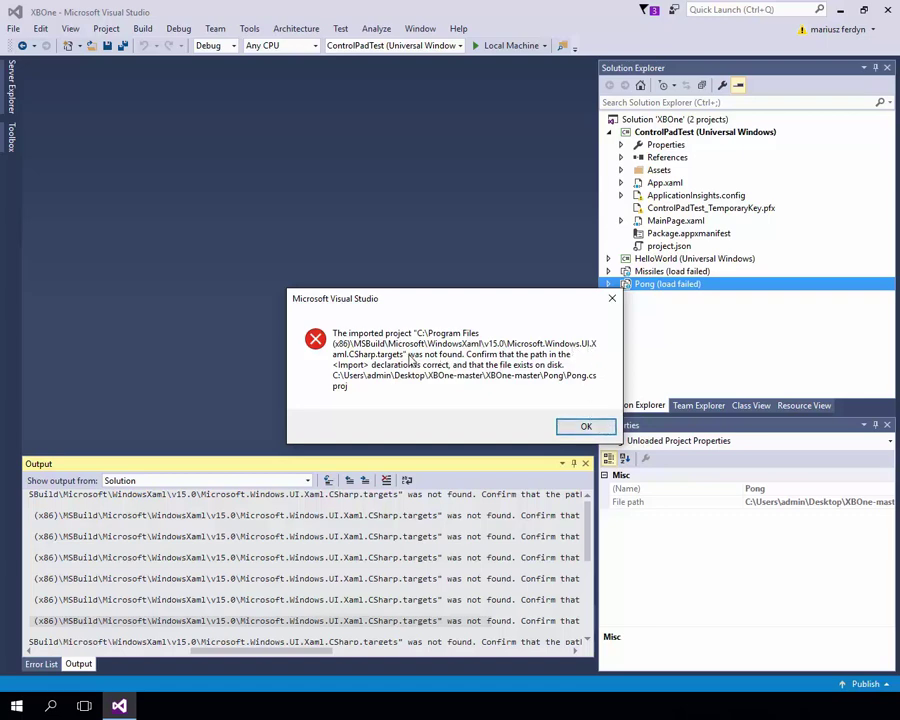
pyautogui.click(584, 428)
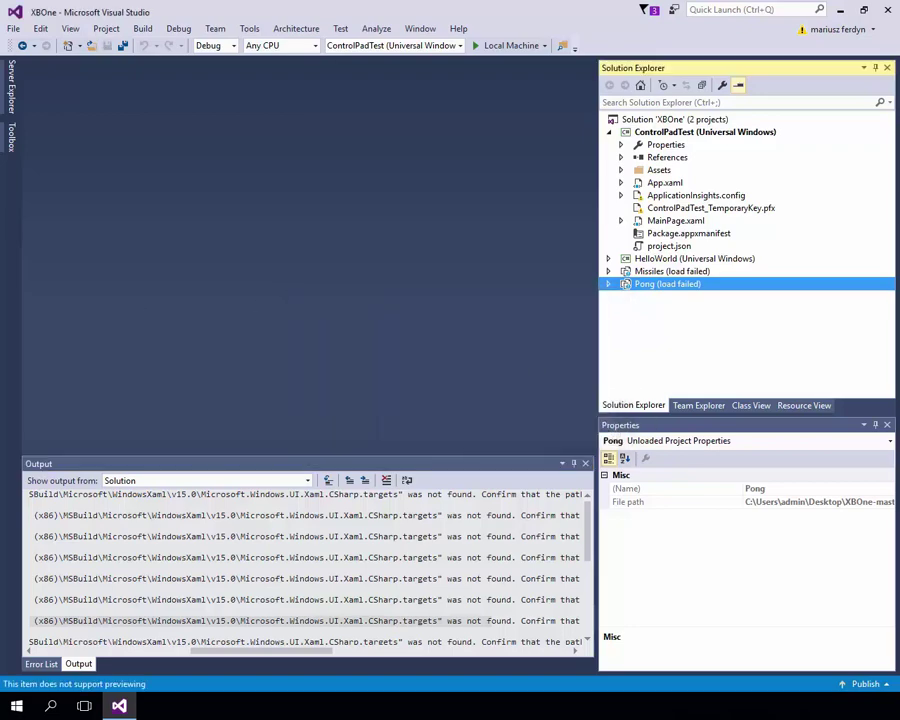
# Check the XAML targets in MSBuild\Microsoft\WindowsXaml\v14.0\8.21, then move File Explorer aside.
pyautogui.press('super+d')
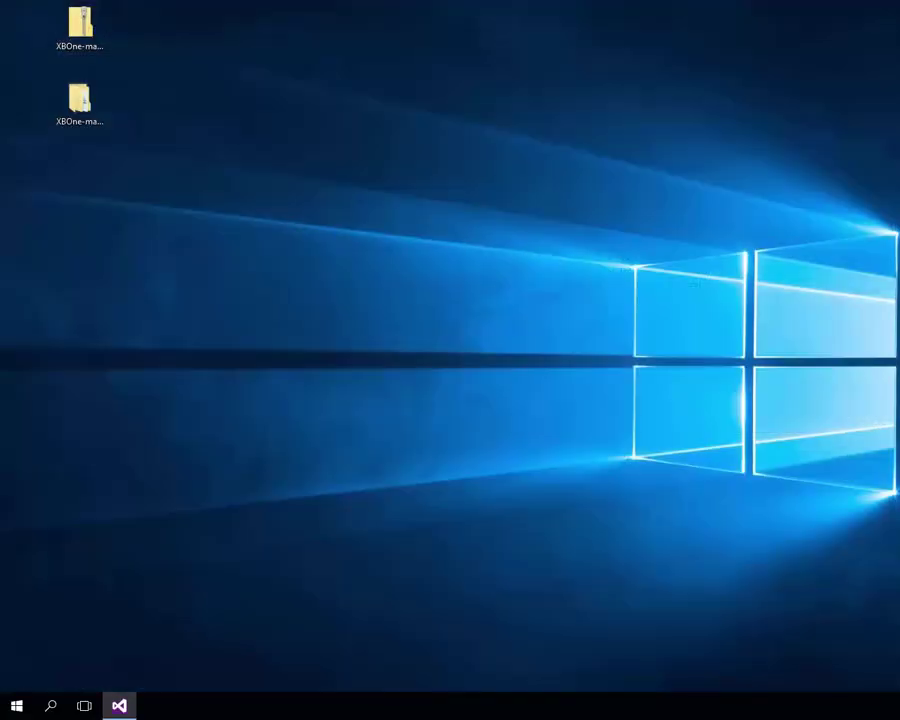
pyautogui.press('super+d')
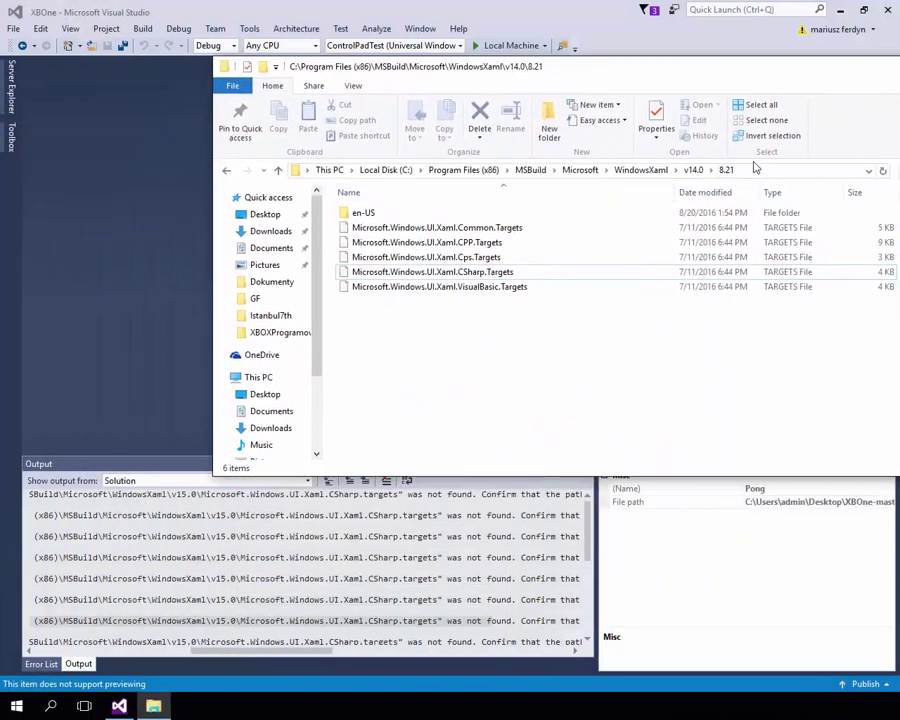
pyautogui.click(755, 168)
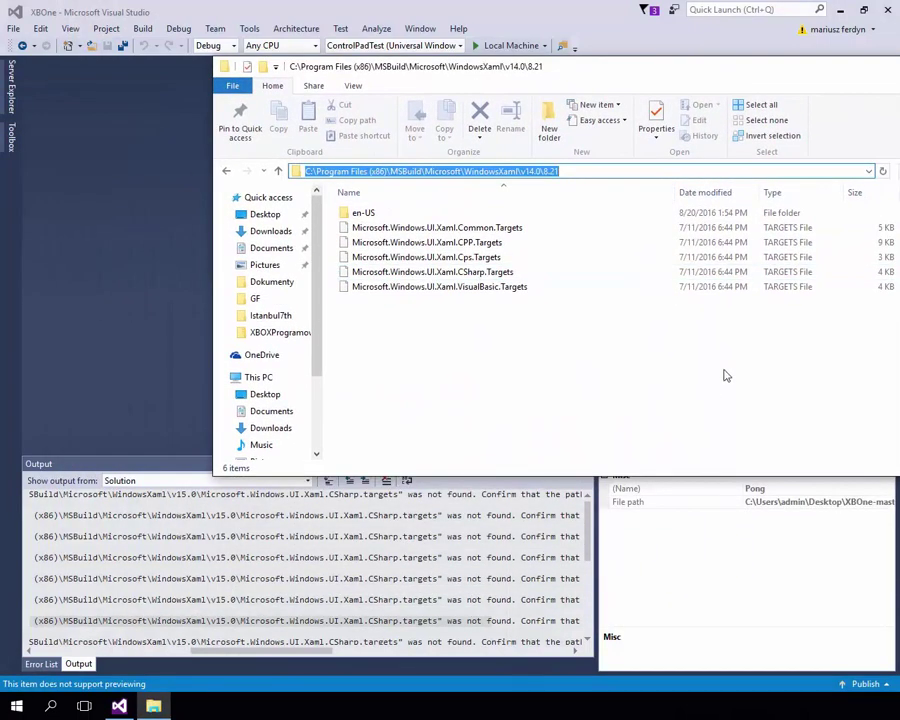
pyautogui.moveTo(718, 76); pyautogui.dragTo(0, 174)
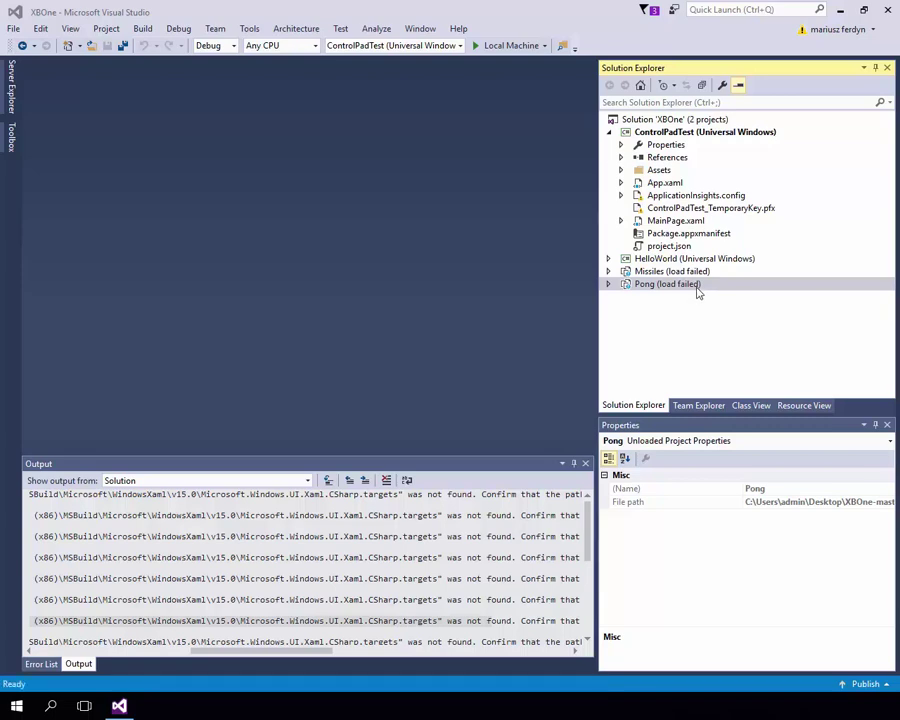
# Remove both failed projects, Pong and Missiles, from the XBOne solution.
pyautogui.moveTo(698, 292)
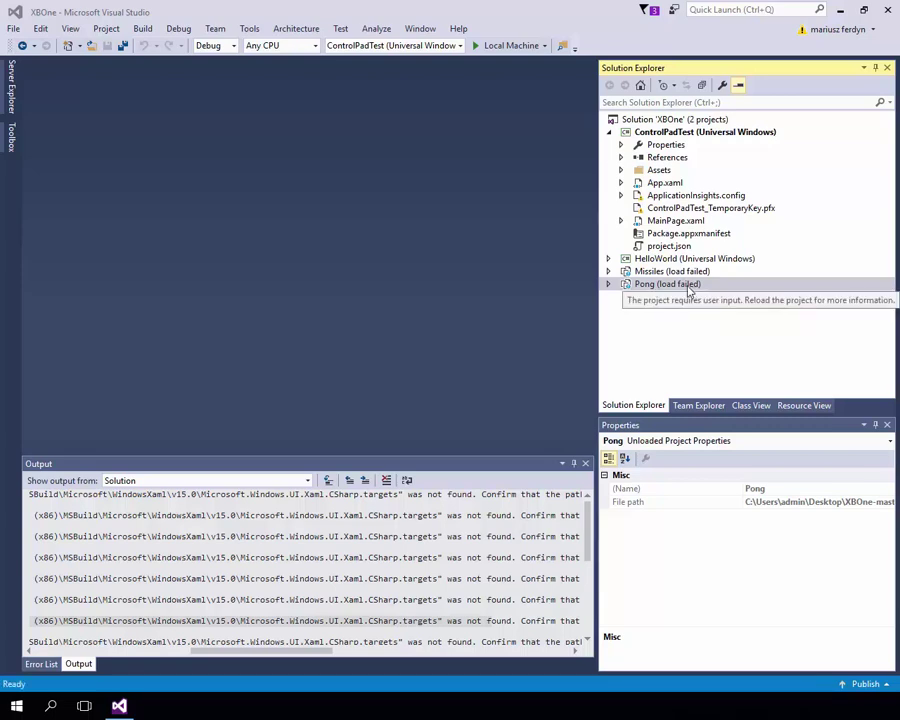
pyautogui.rightClick(687, 290)
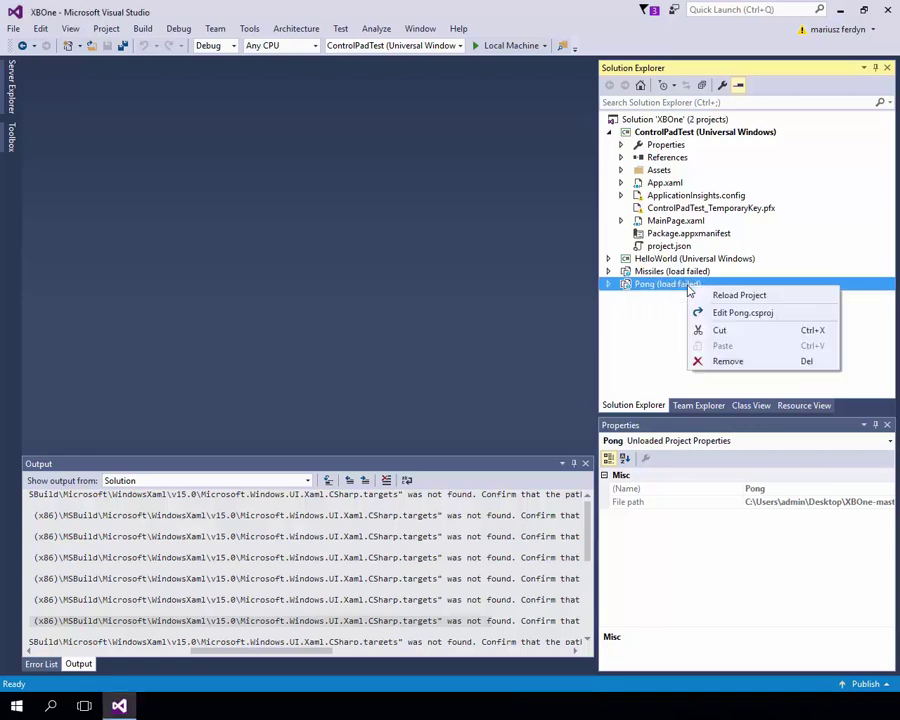
pyautogui.click(736, 363)
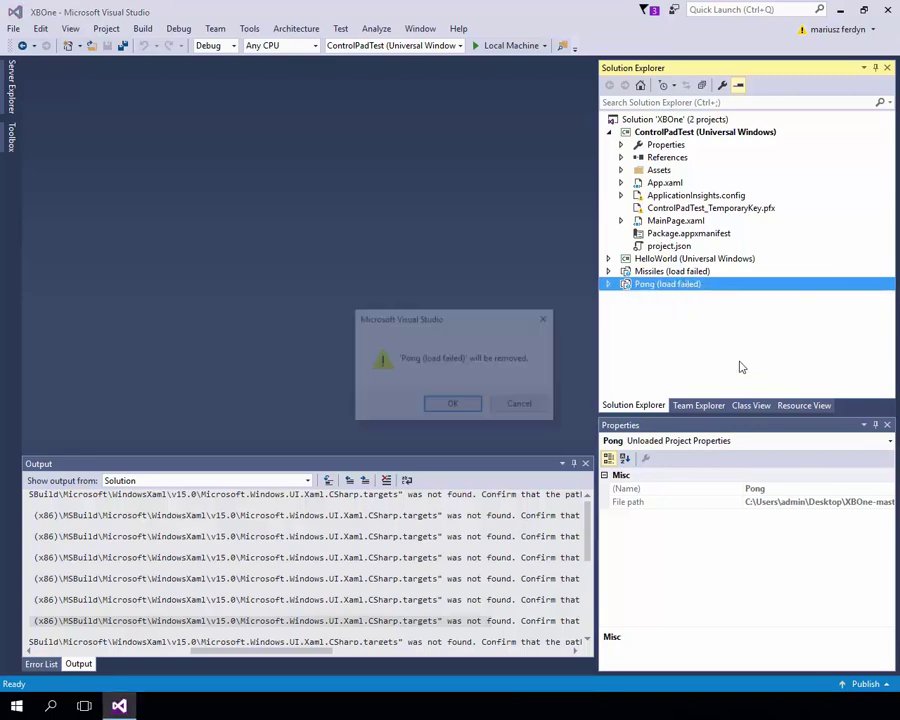
pyautogui.click(465, 407)
pyautogui.rightClick(670, 279)
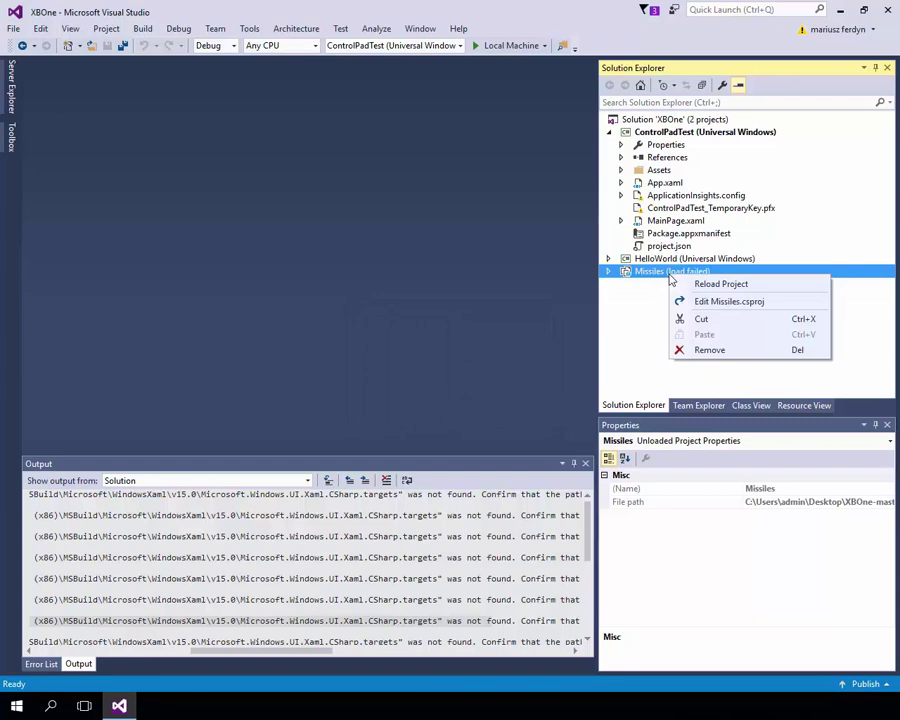
pyautogui.click(707, 349)
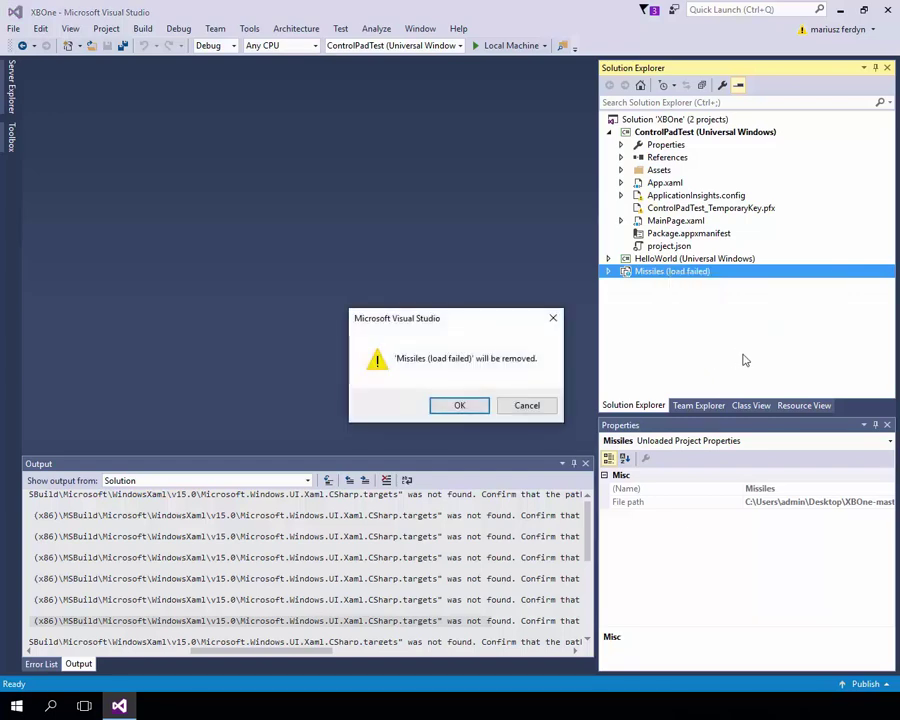
pyautogui.click(477, 406)
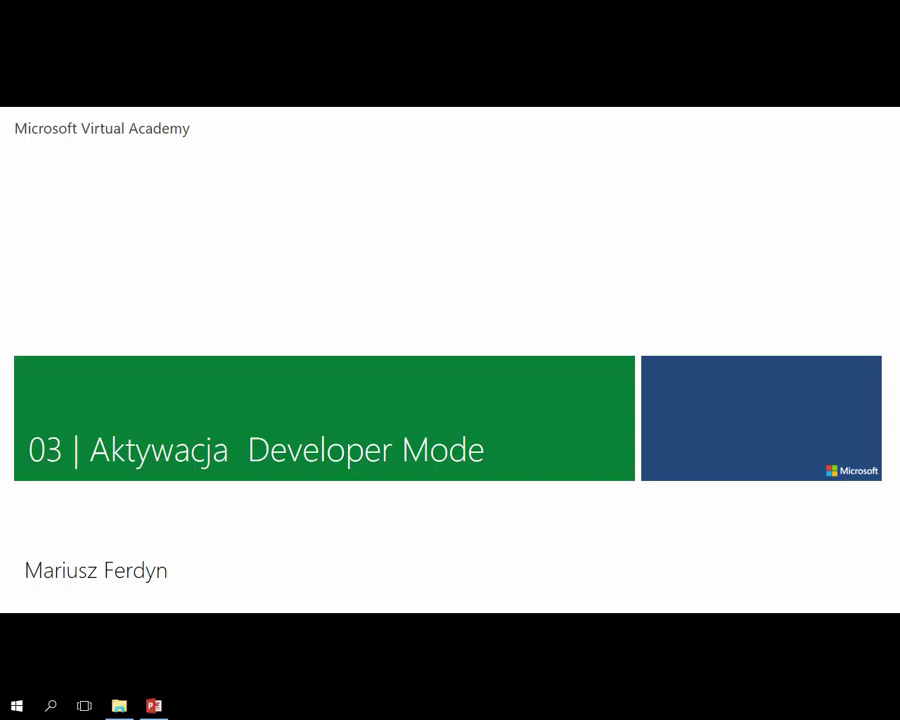
# Show the ID@Xbox slide with the xbox.com/pl-PL/Developers/id link, then end the slideshow.
pyautogui.press('Right')
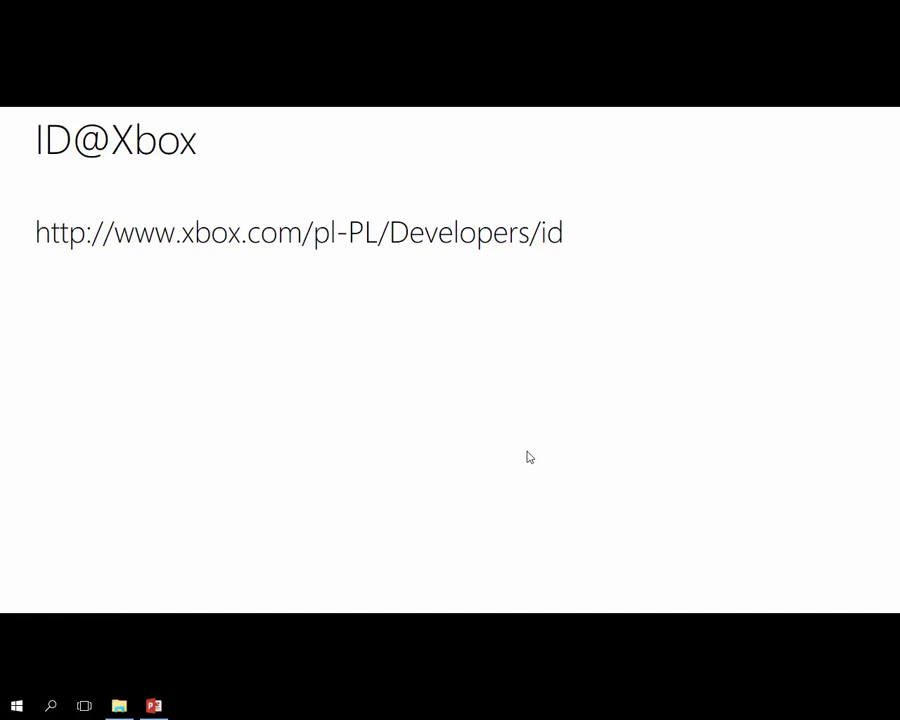
pyautogui.hotkey('alt', 'F4')
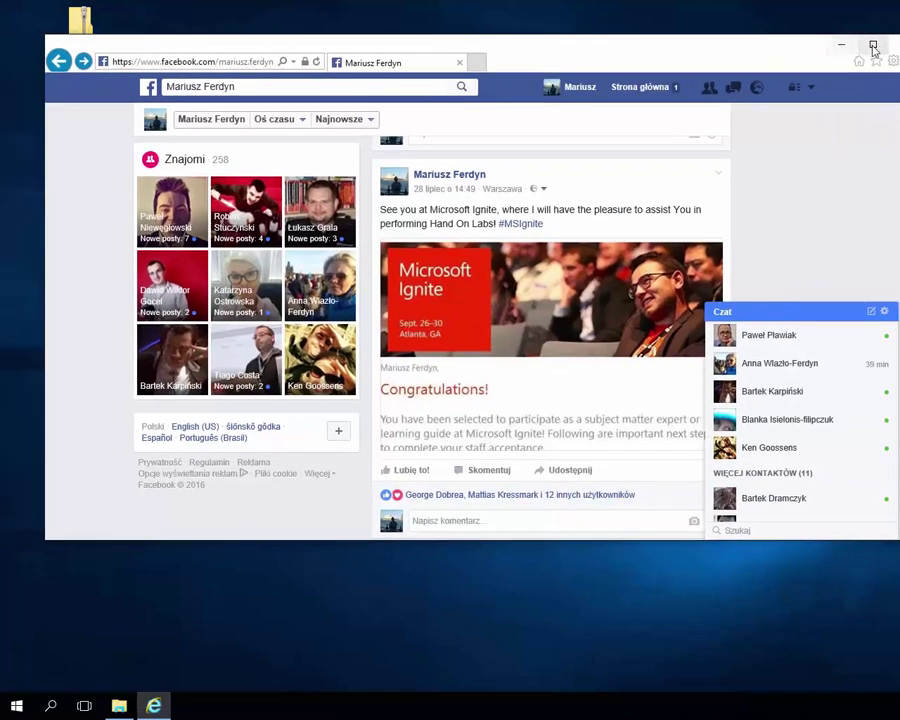
# Load the ID@Xbox developer page (xbox.com/pl-PL/Developers/id) in a maximized Internet Explorer.
pyautogui.click(873, 49)
pyautogui.click(170, 30)
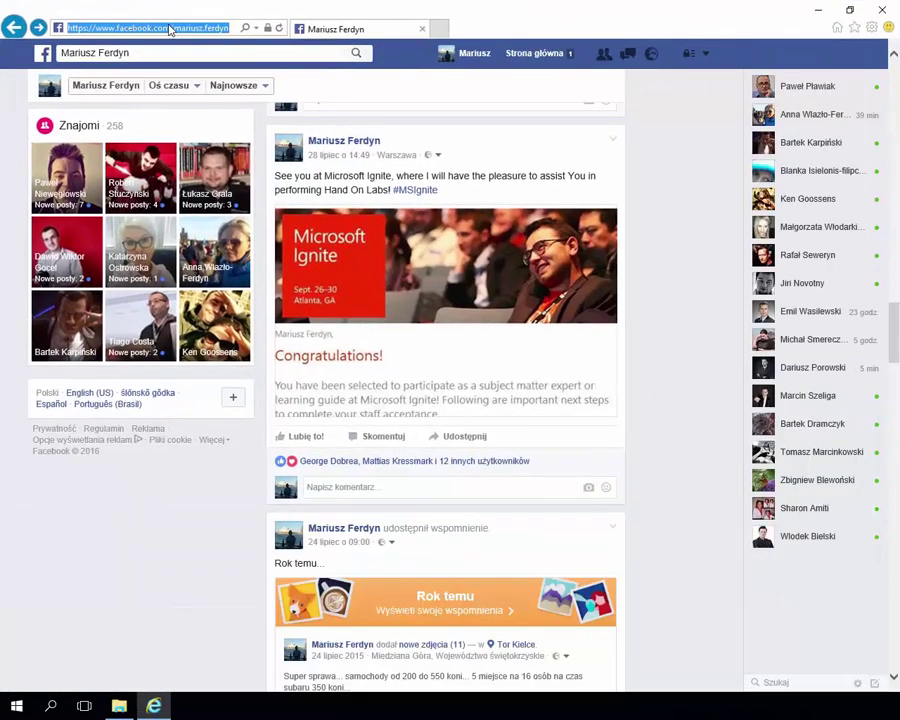
pyautogui.write('http://www.xbox.com/pl-PL/Developers/id')
pyautogui.press('Return')
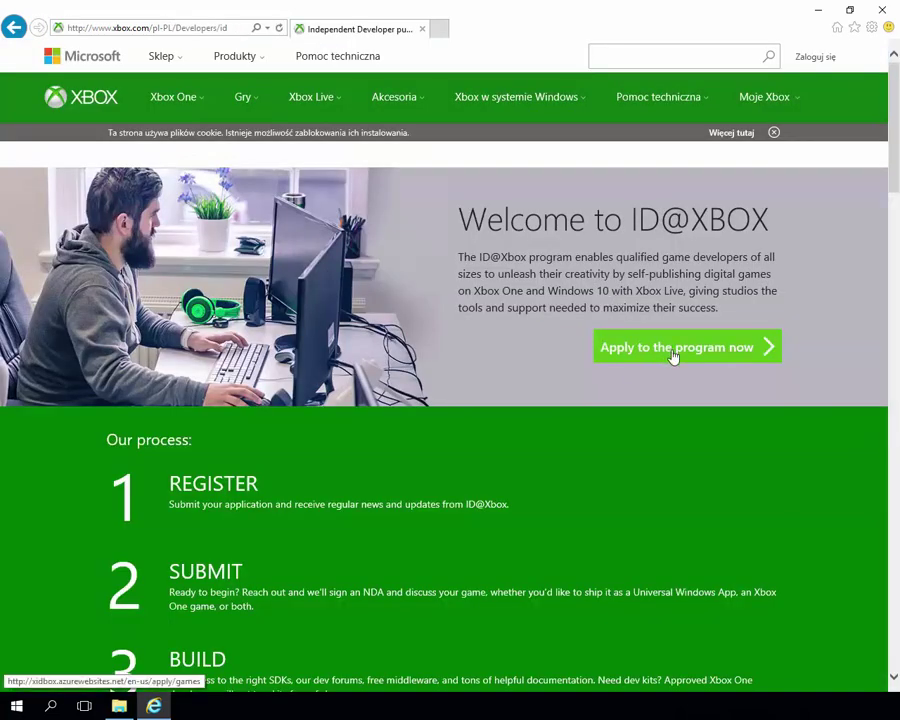
pyautogui.scroll(-1, 673, 357)
pyautogui.scroll(-1, 673, 357)
pyautogui.scroll(1, 673, 356)
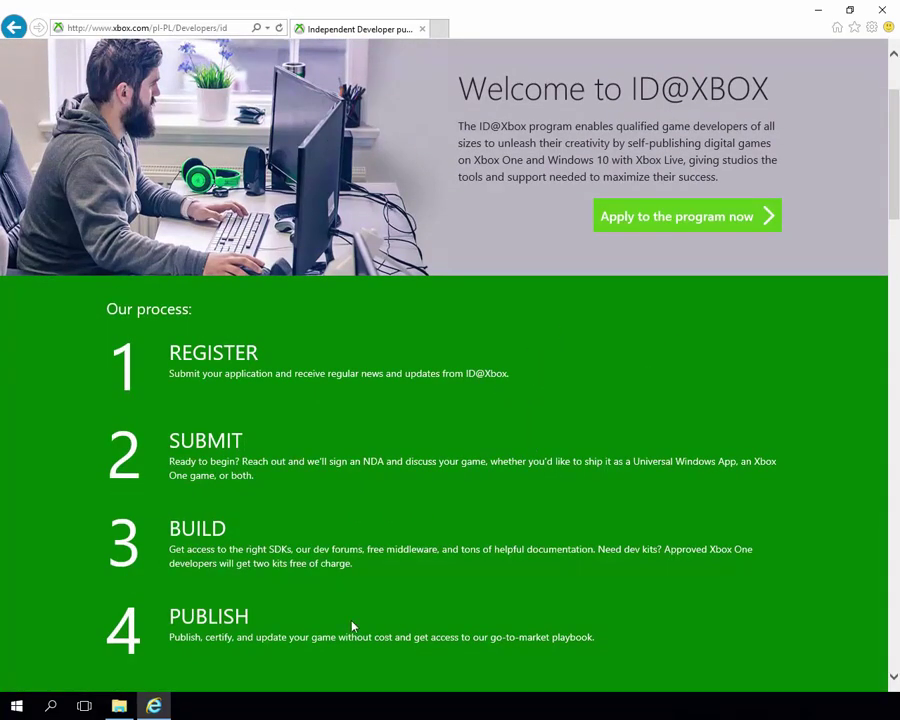
pyautogui.scroll(2, 667, 217)
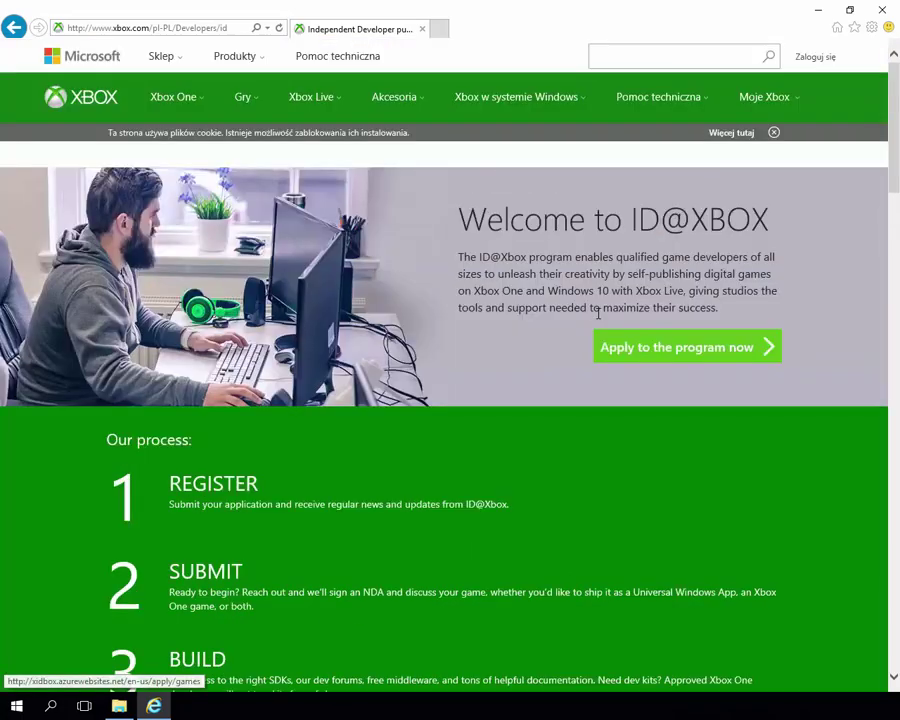
# Start applying to ID@Xbox and sign in with the Microsoft account e-mail.
pyautogui.click(659, 353)
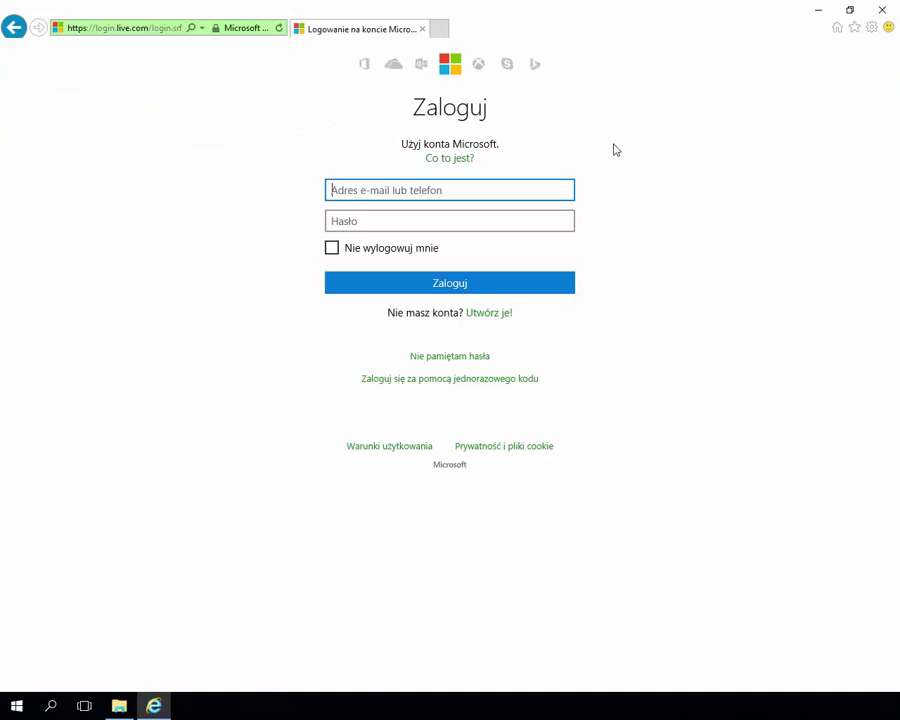
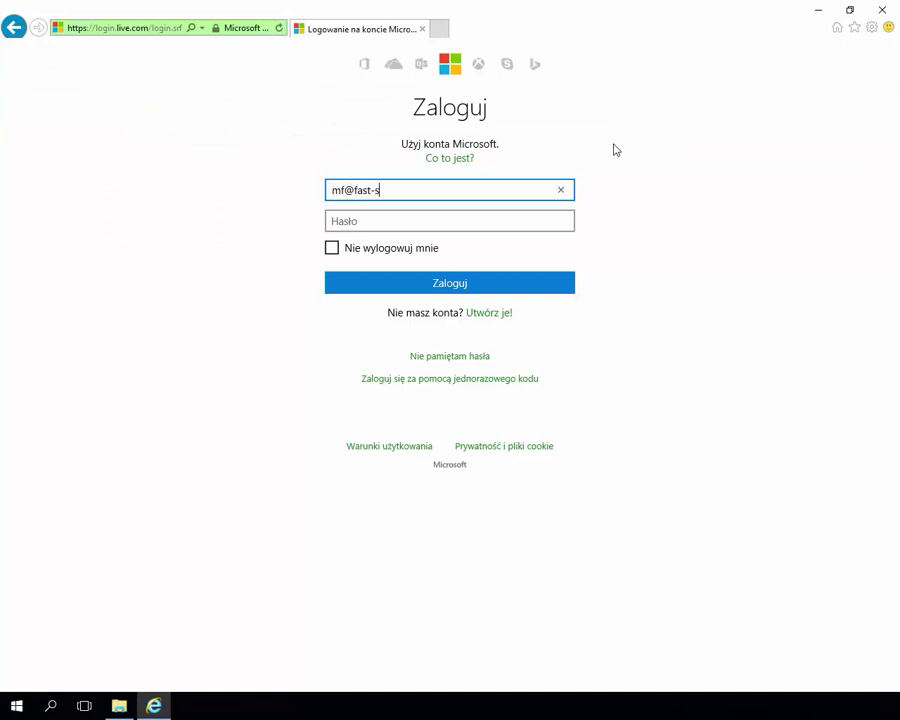
pyautogui.press('Tab')
pyautogui.click(490, 285)
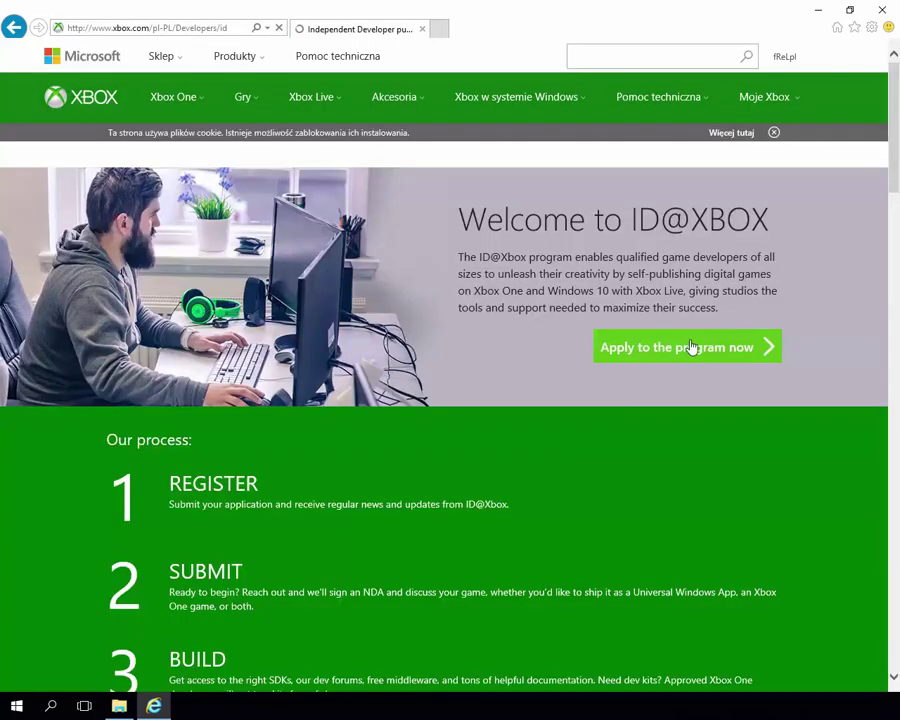
# Bring up the Apply to ID@Xbox now registration form and scroll through it.
pyautogui.click(693, 335)
pyautogui.scroll(-3, 490, 266)
pyautogui.scroll(-10, 490, 268)
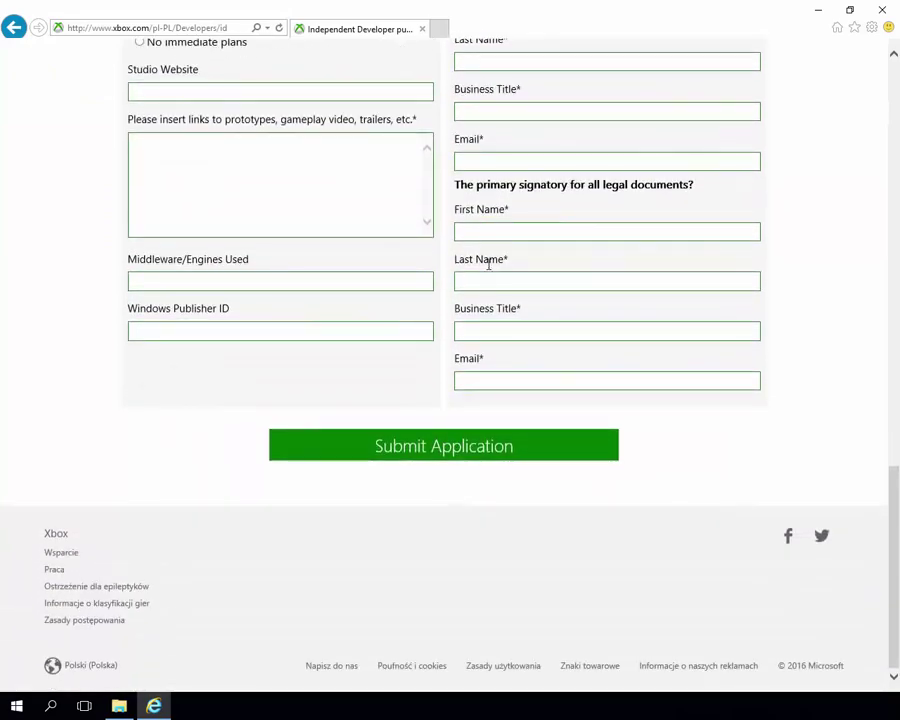
pyautogui.scroll(15, 489, 263)
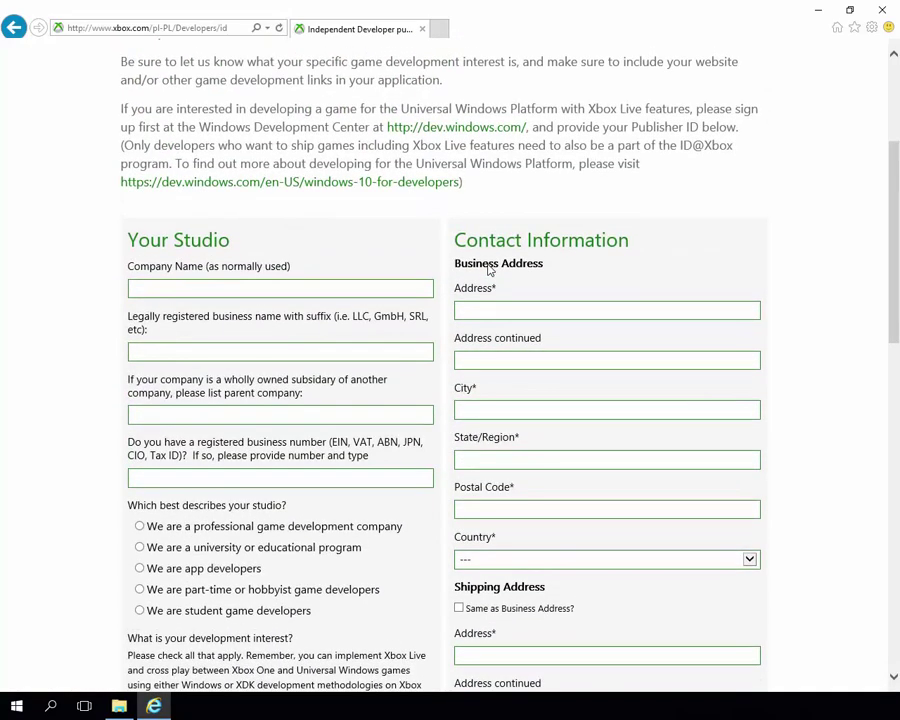
pyautogui.scroll(-15, 489, 268)
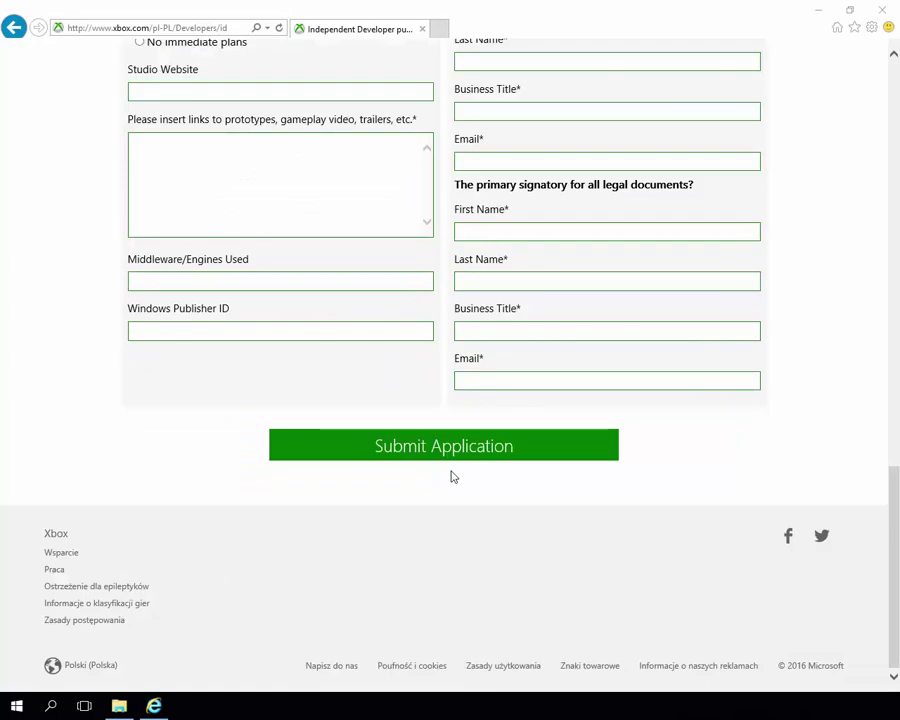
pyautogui.scroll(15, 451, 477)
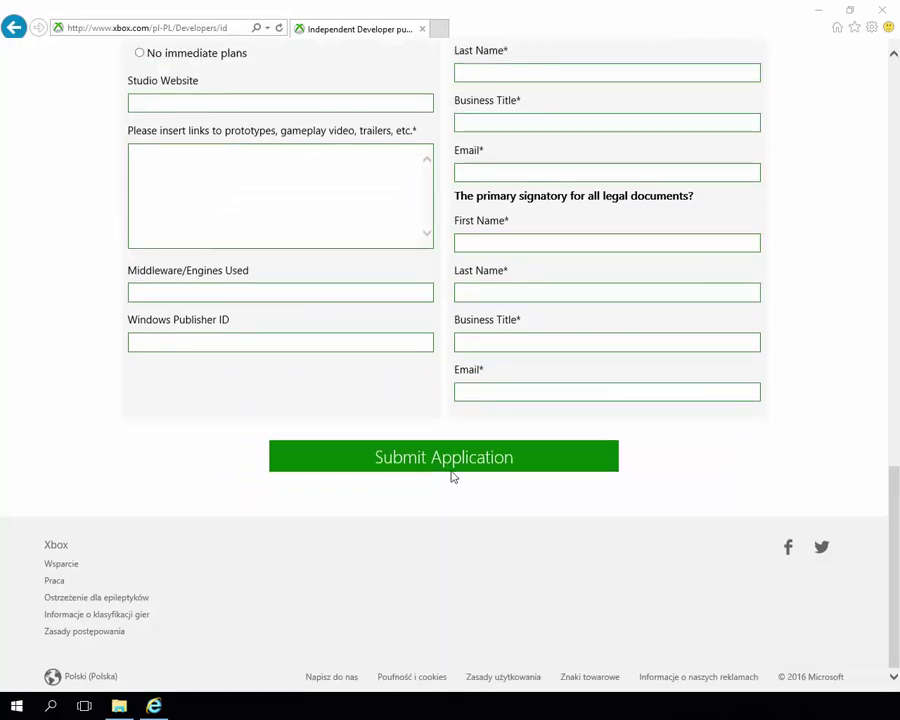
pyautogui.scroll(-2, 451, 477)
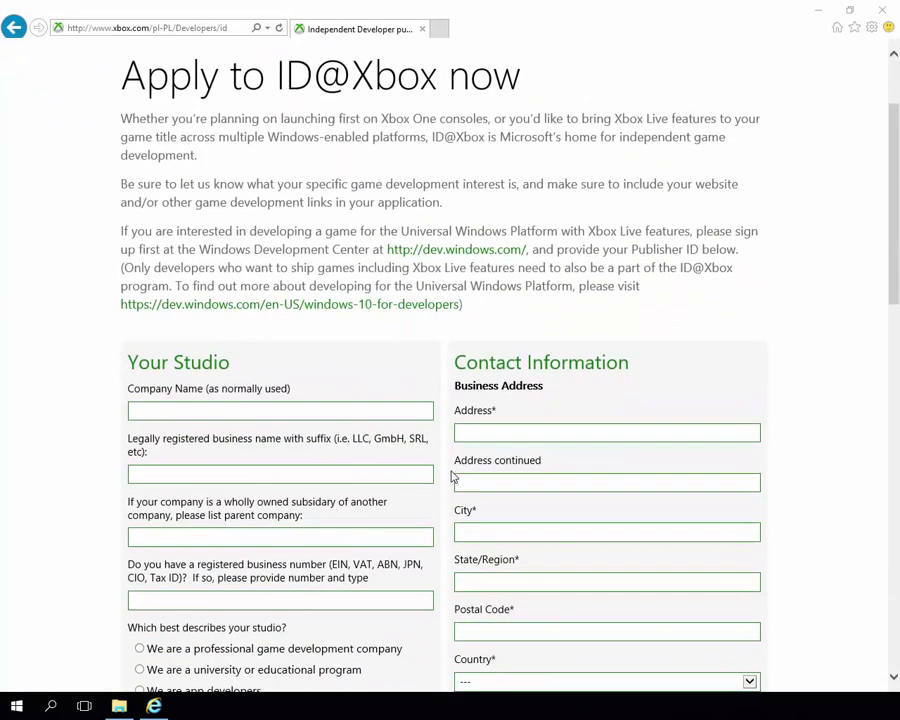
pyautogui.scroll(-13, 451, 477)
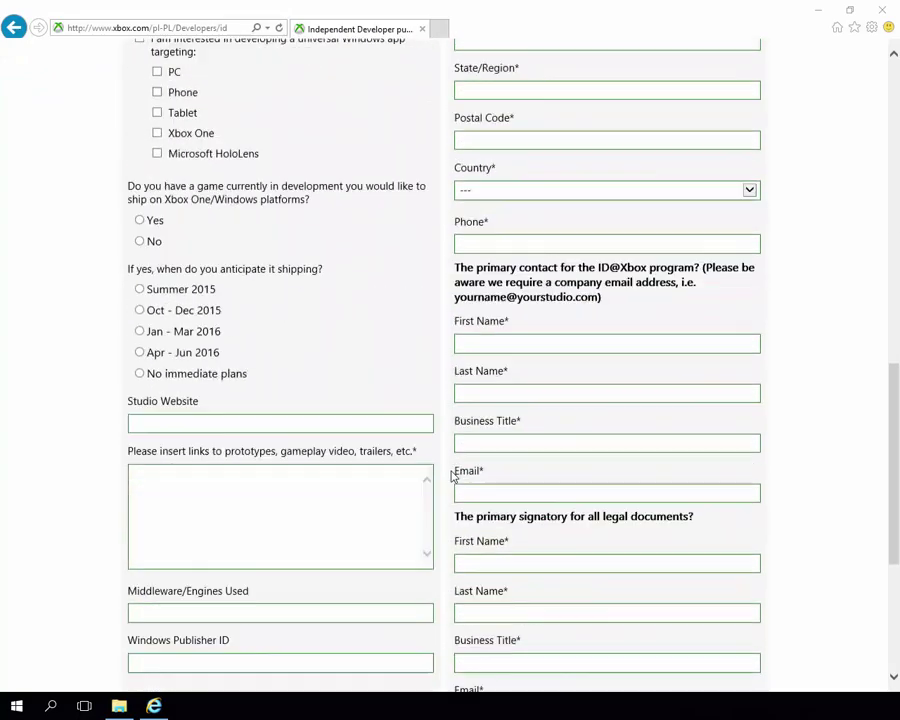
pyautogui.scroll(-2, 451, 477)
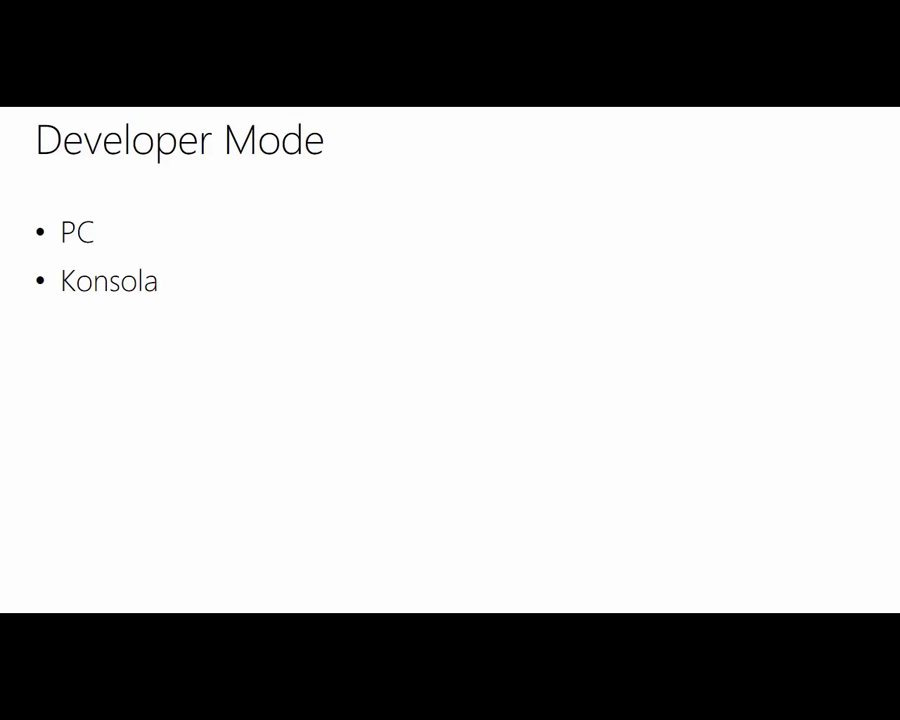
# Advance to the Demo slide, then search Windows for 'deve'.
pyautogui.press('Right')
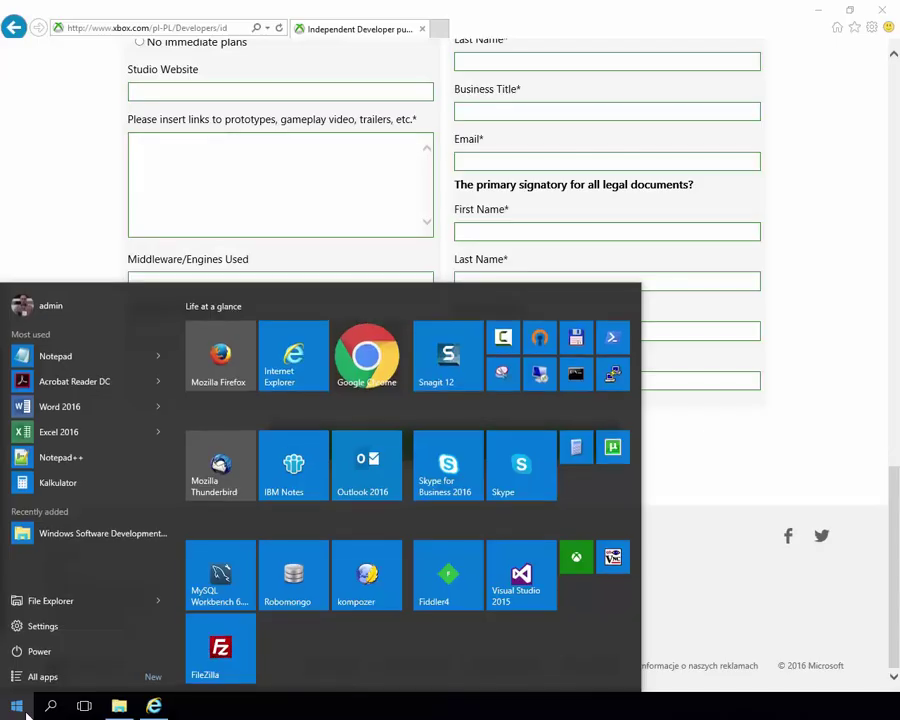
pyautogui.write('deve')
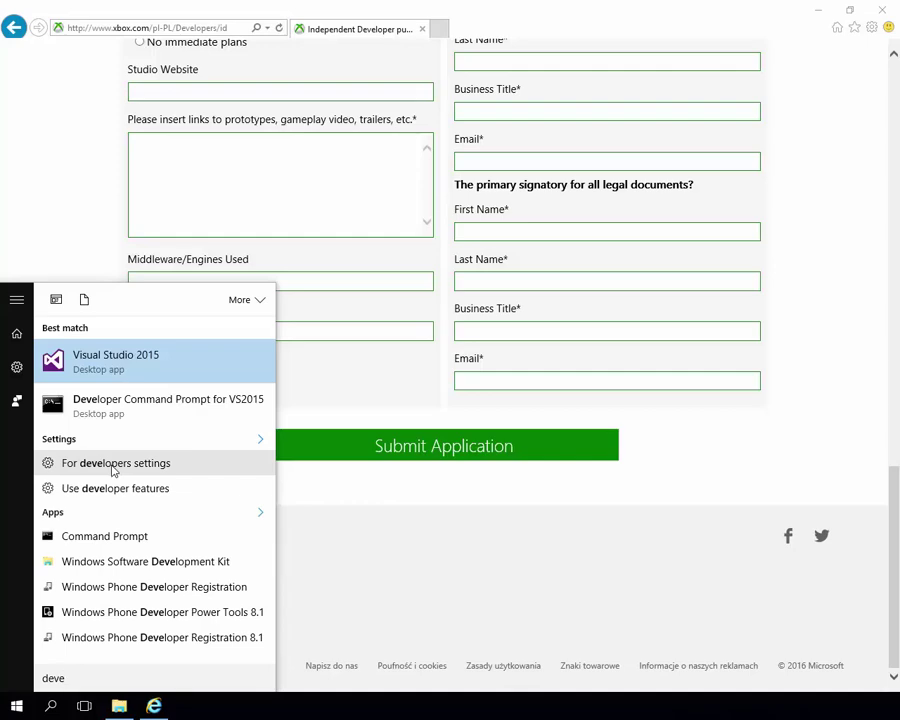
# Enable Developer mode in For developers settings, confirm it, and close Settings.
pyautogui.click(102, 466)
pyautogui.click(354, 402)
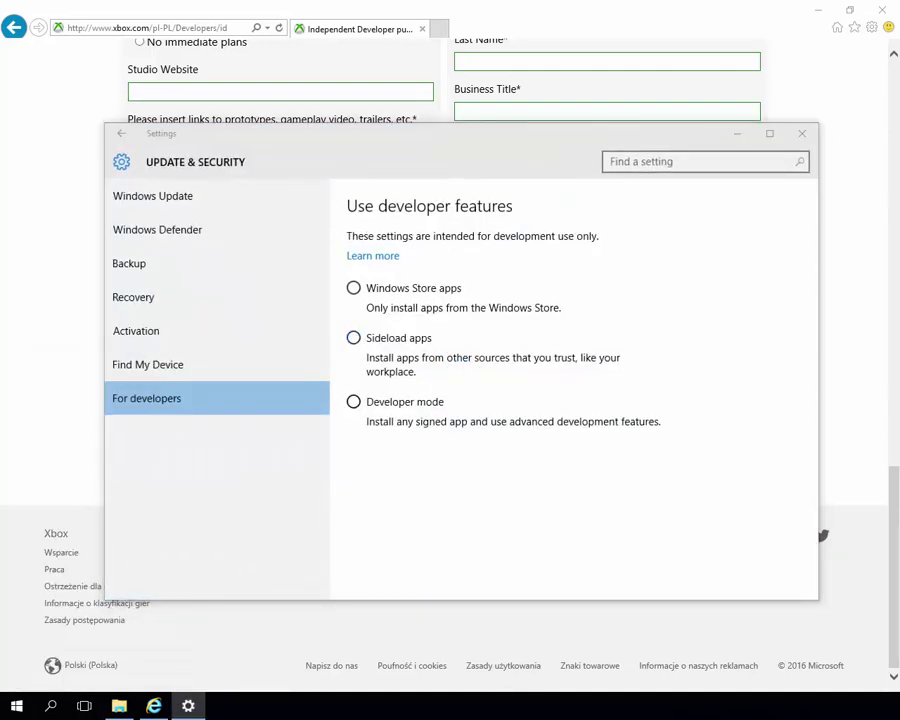
pyautogui.moveTo(565, 263); pyautogui.dragTo(535, 188)
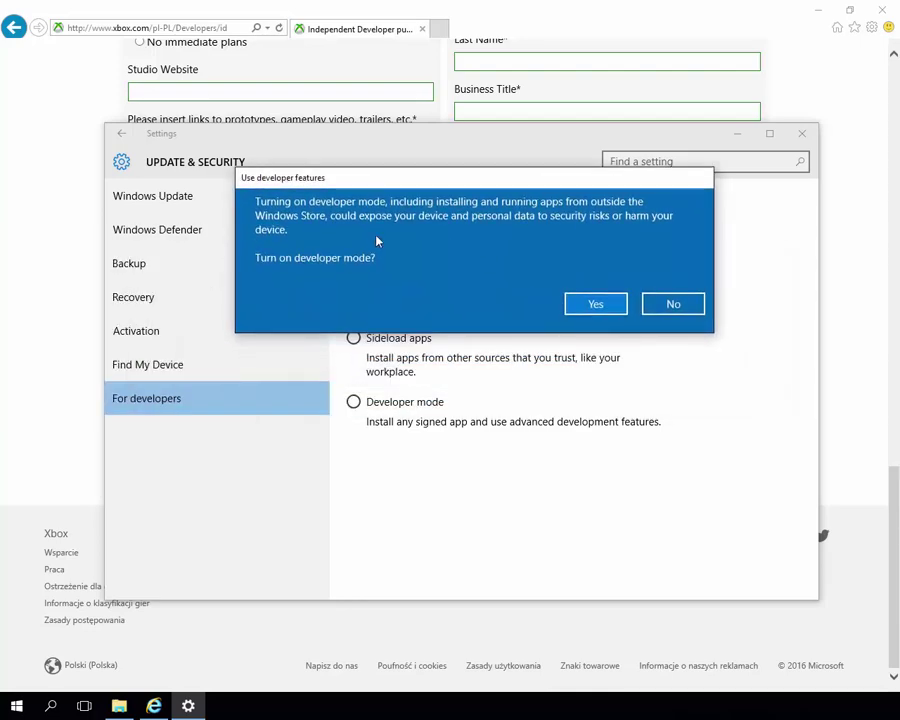
pyautogui.click(595, 303)
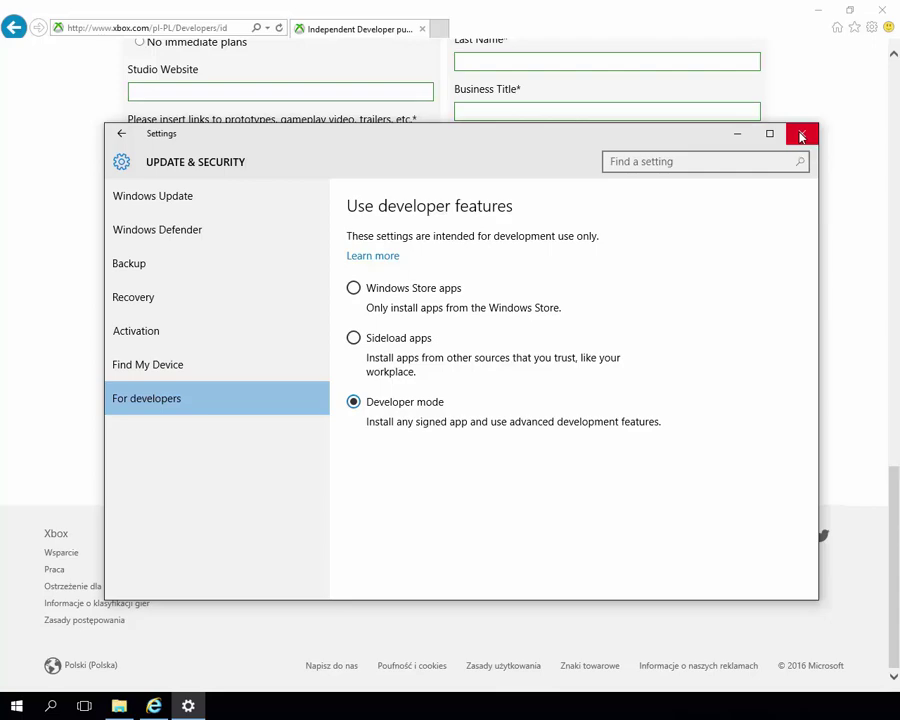
pyautogui.click(801, 136)
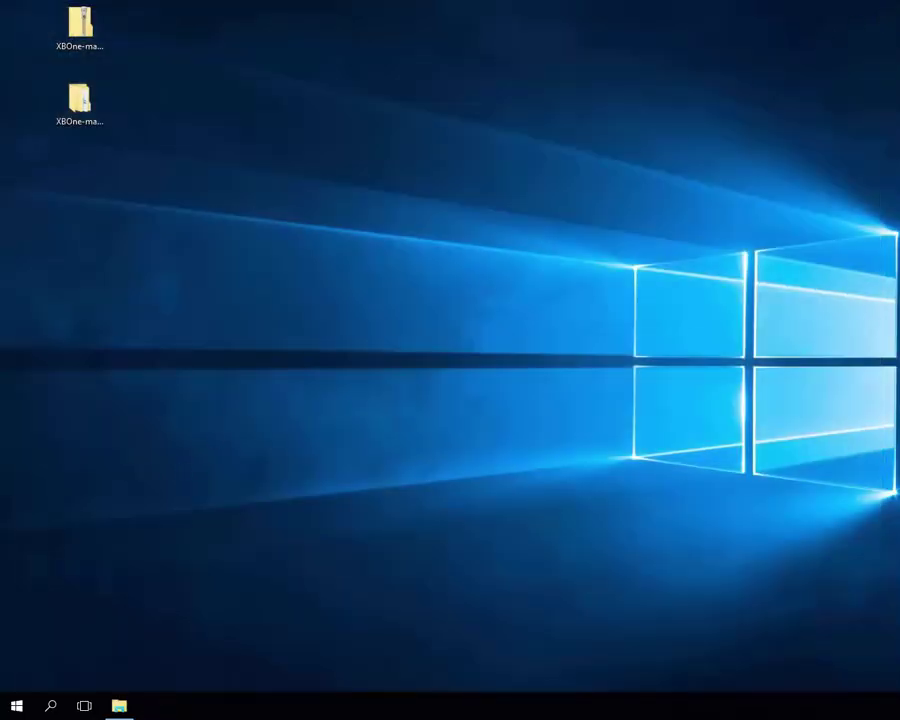
# Search Start for 'xbo' and launch the Xbox app.
pyautogui.click(17, 706)
pyautogui.write('xbo')
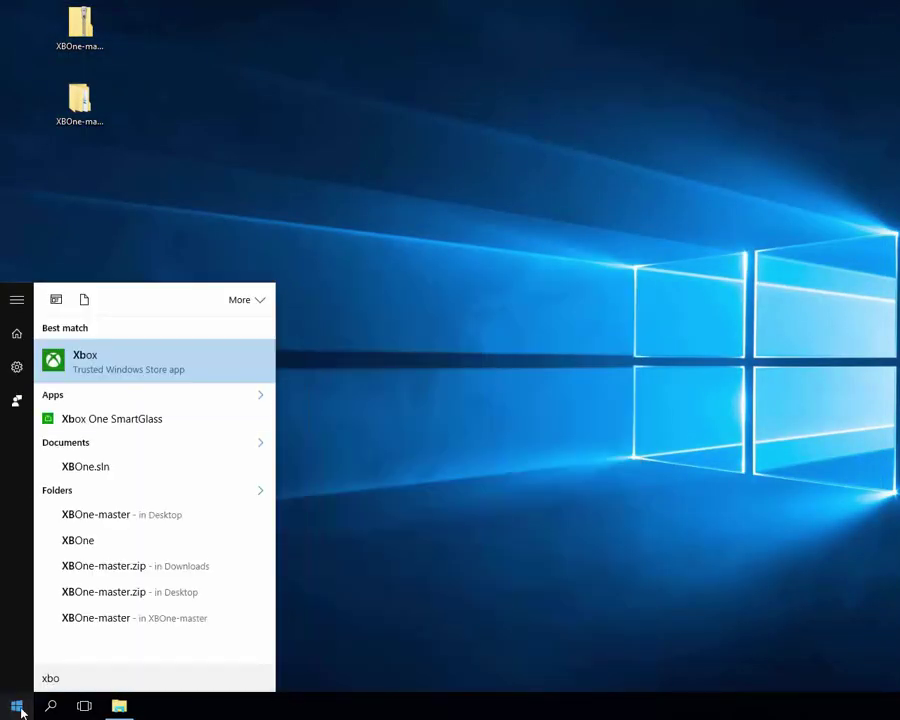
pyautogui.click(98, 370)
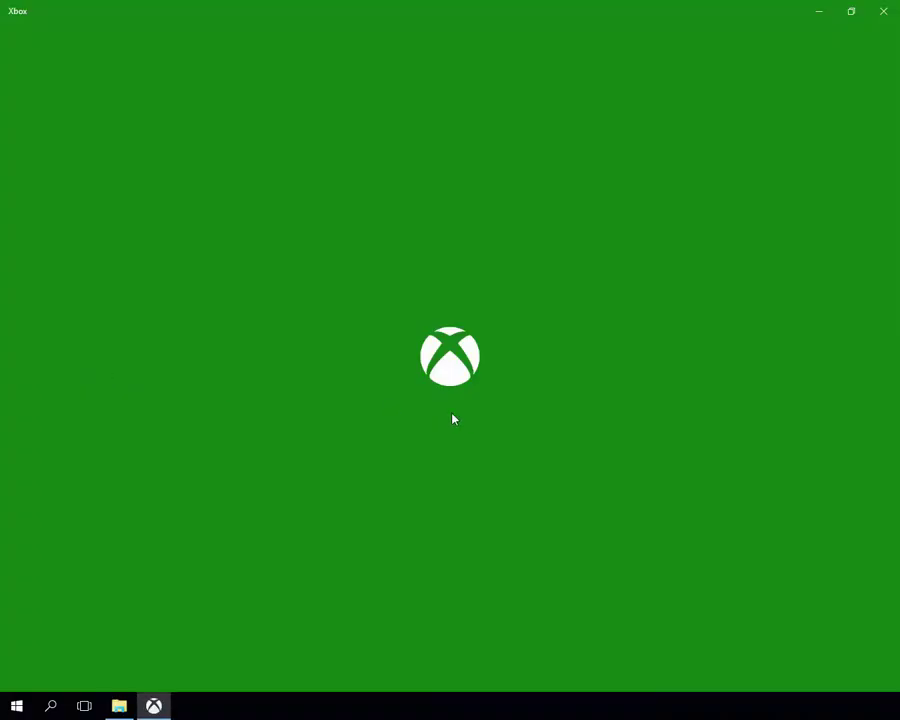
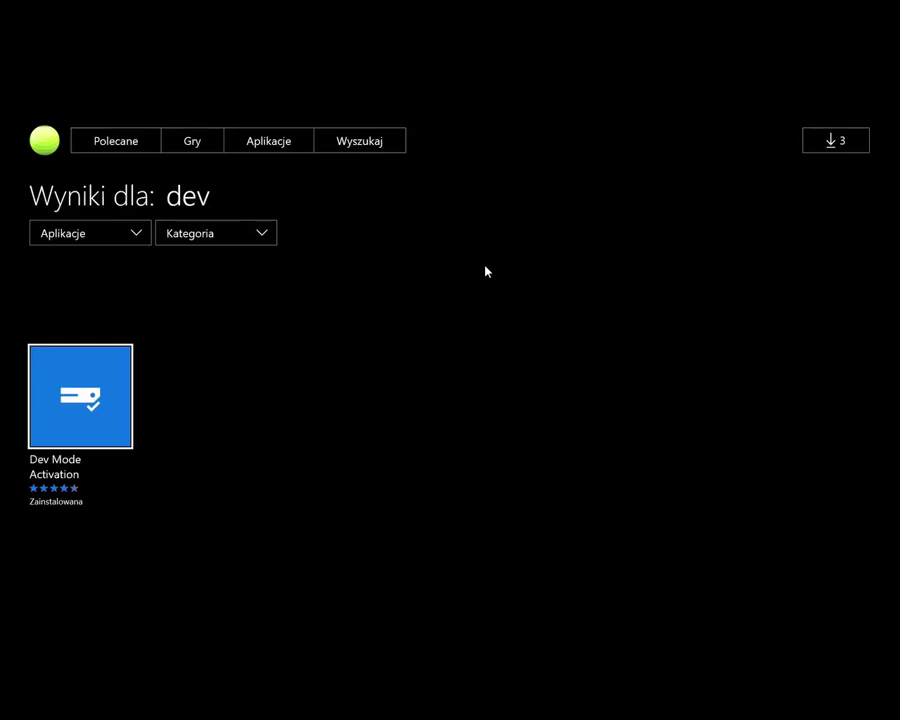
# Open the Dev Mode Activation store page and launch the app on the console.
pyautogui.press('Escape')
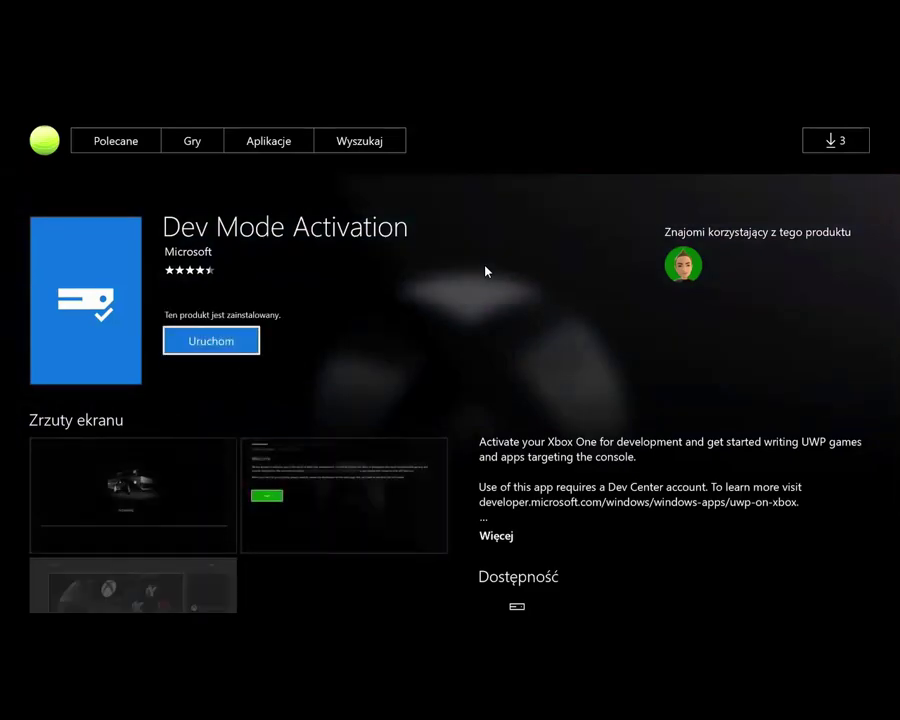
pyautogui.press('Return')
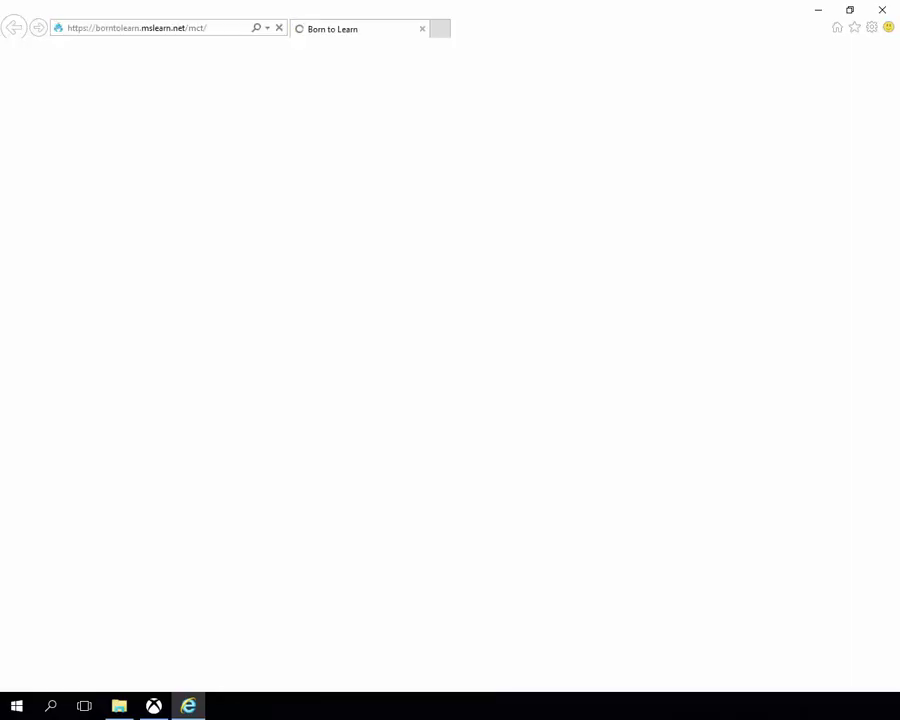
# Load the pasted 'UWP apps on Xbox' Dev Center page in Internet Explorer, then minimize the browser.
pyautogui.click(141, 28)
pyautogui.hotkey('ctrl', 'v')
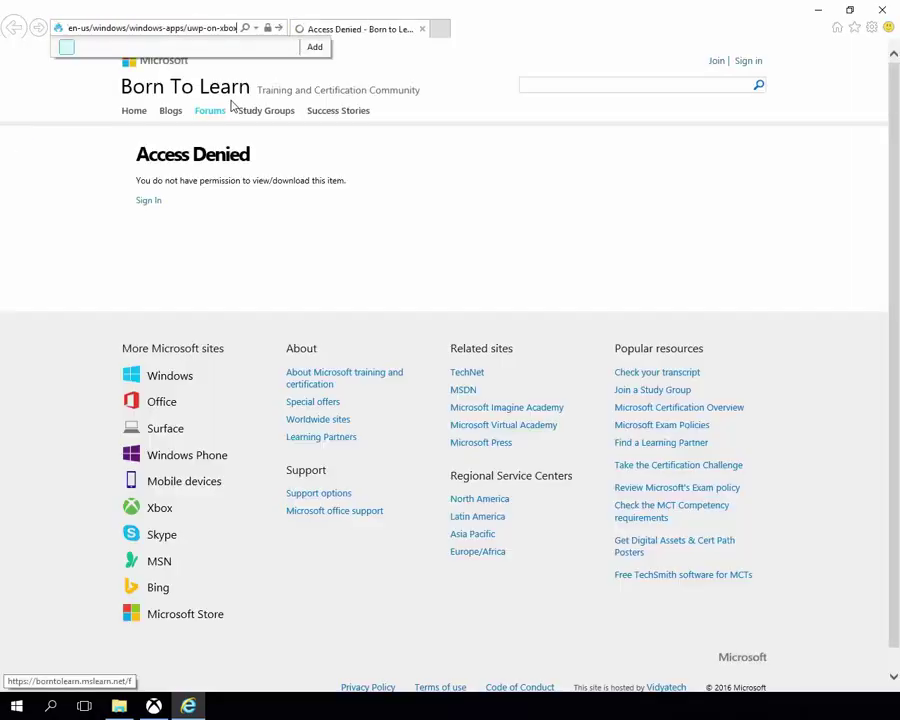
pyautogui.press('Return')
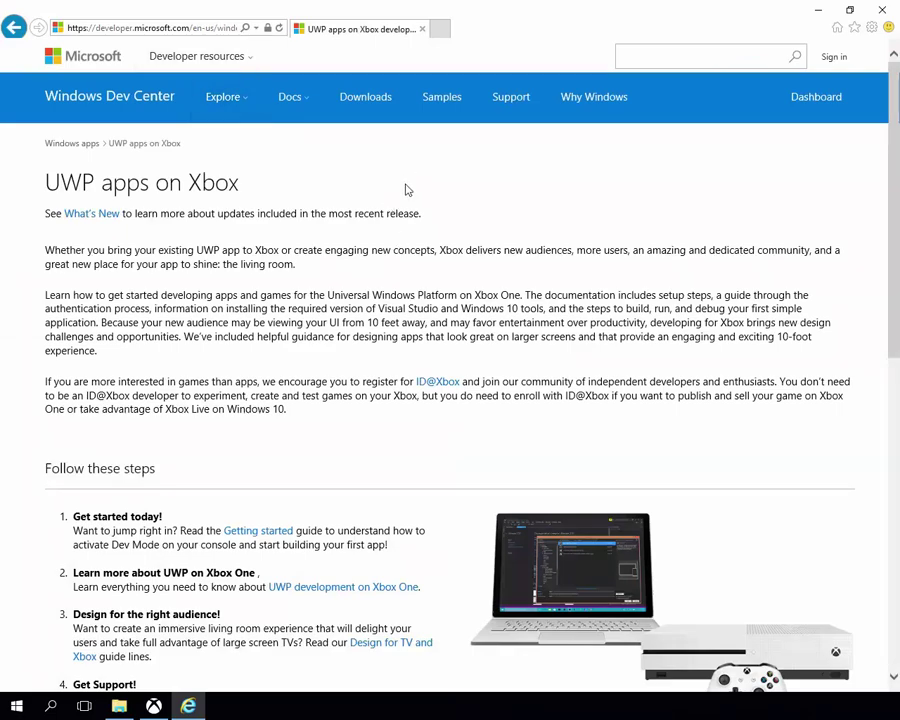
pyautogui.scroll(-3, 408, 187)
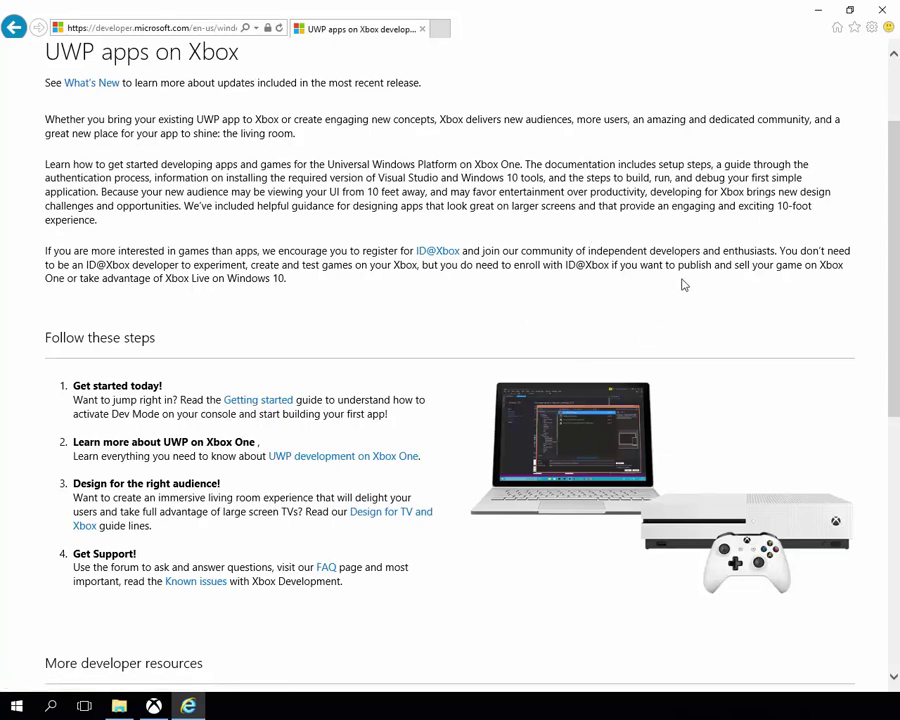
pyautogui.click(822, 12)
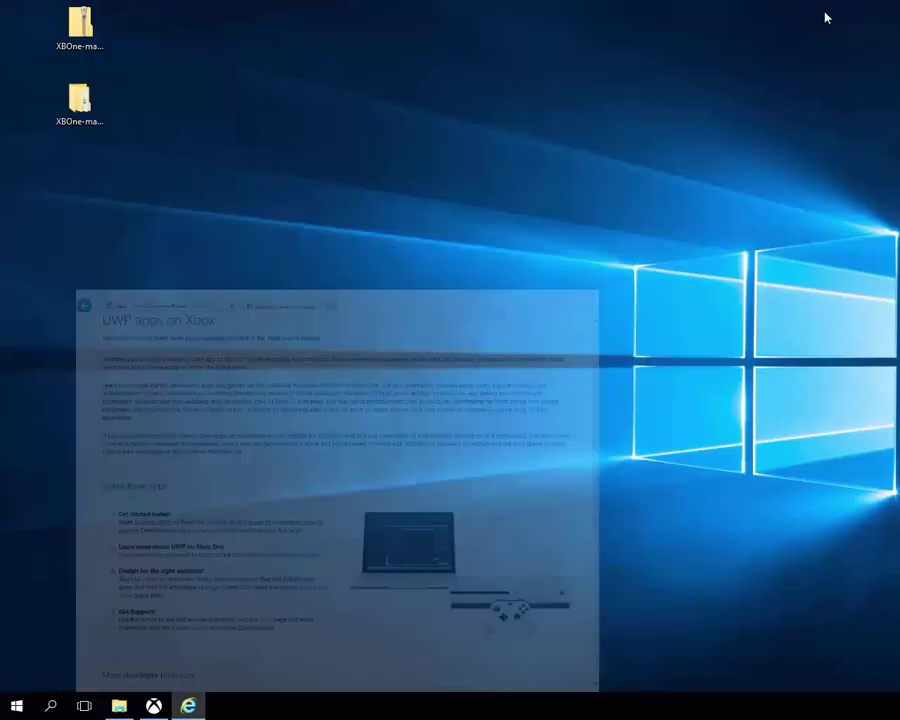
# Stream the console and advance Dev Mode Activation past welcome and prerequisites to the activation code.
pyautogui.click(153, 706)
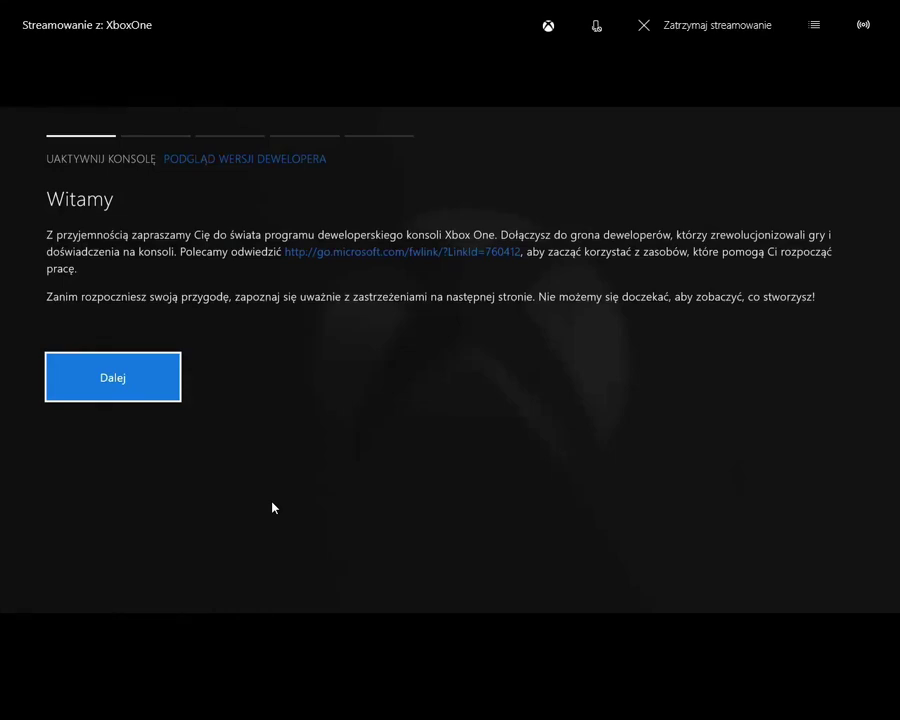
pyautogui.press('Return')
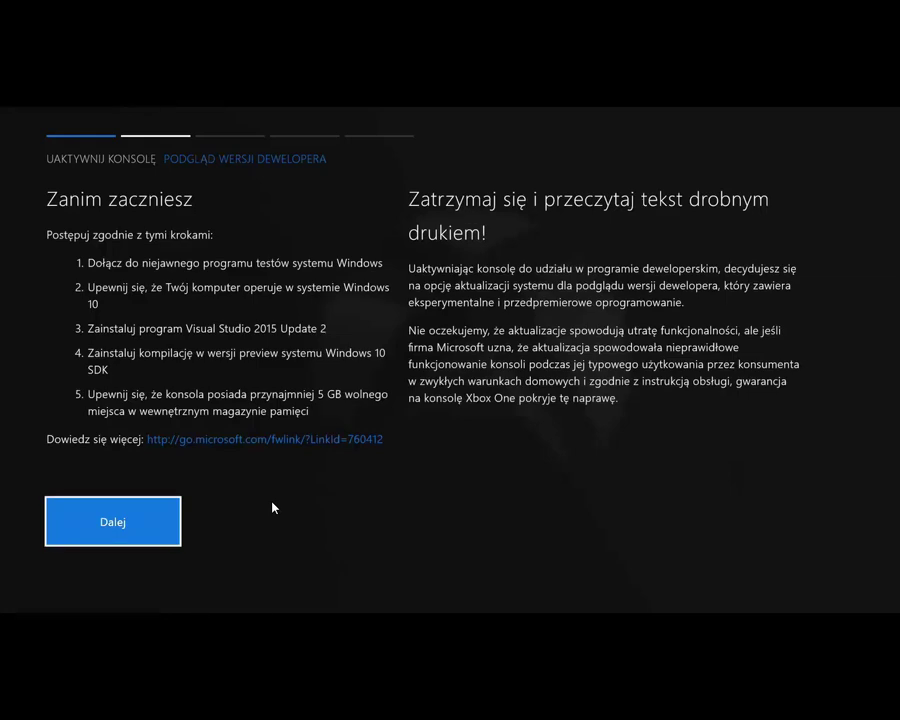
pyautogui.press('Return')
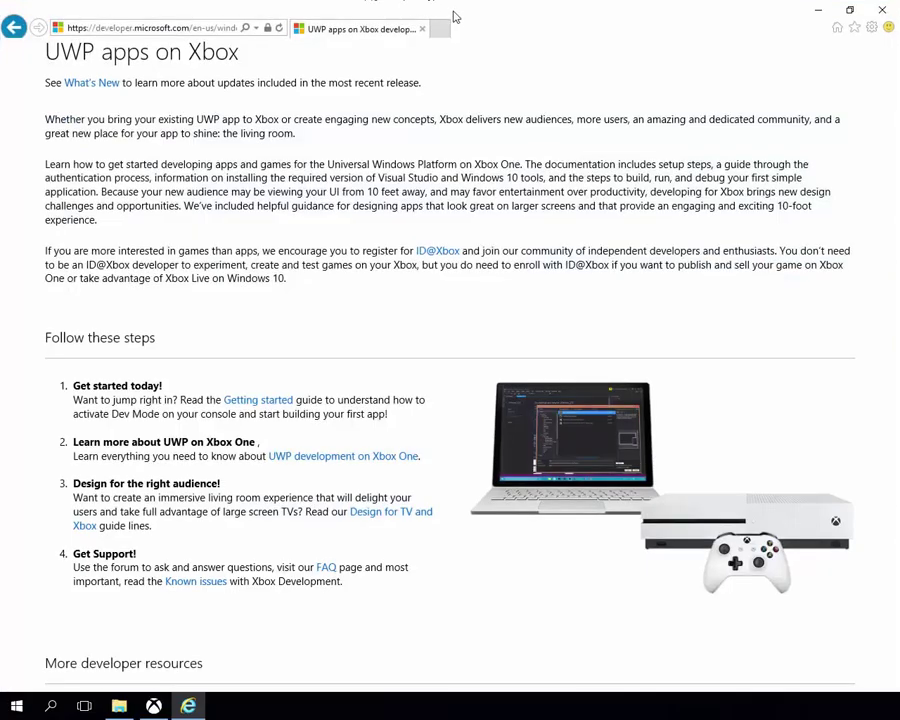
# Maximize the sign-in browser window and enter the account e-mail to sign in to Dev Center.
pyautogui.moveTo(454, 14); pyautogui.dragTo(632, 407)
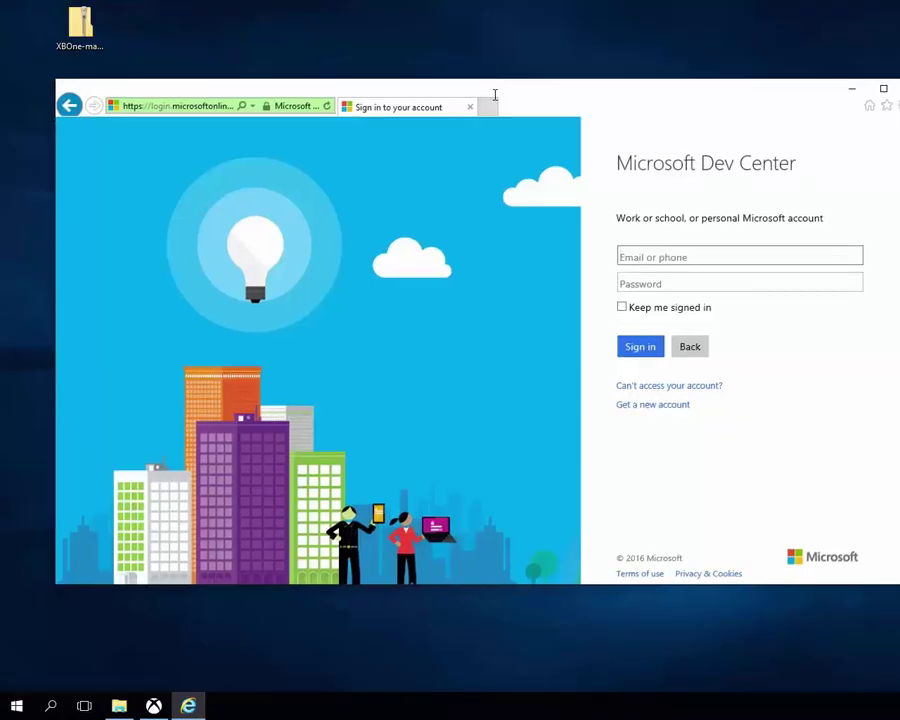
pyautogui.moveTo(492, 94); pyautogui.dragTo(440, 94)
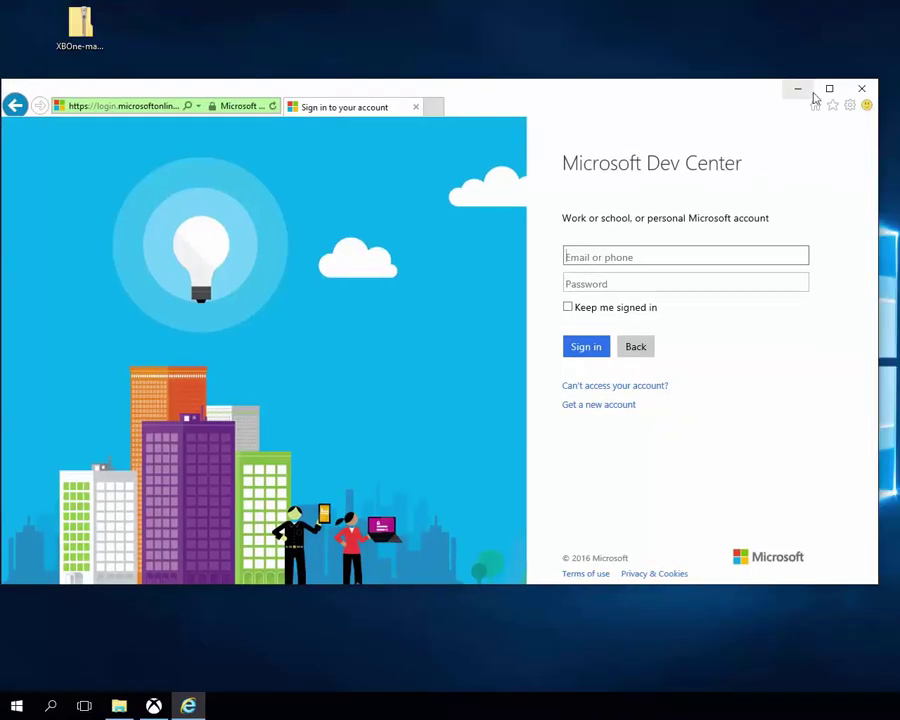
pyautogui.click(824, 88)
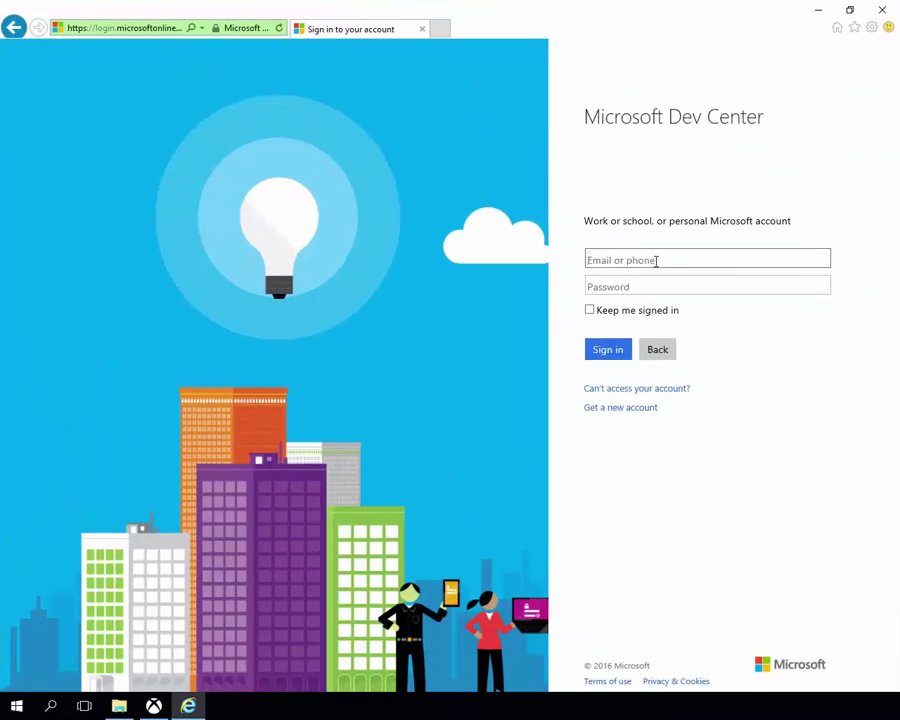
pyautogui.write('mf@')
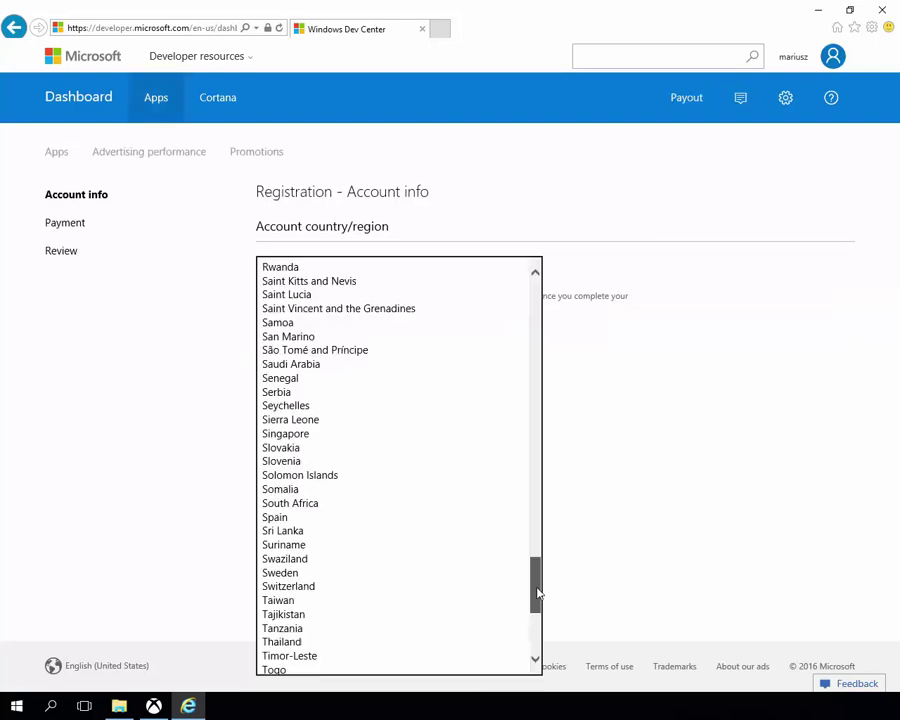
pyautogui.moveTo(538, 593); pyautogui.dragTo(538, 576)
# Choose Poland as the account country/region on the registration page.
pyautogui.click(316, 294)
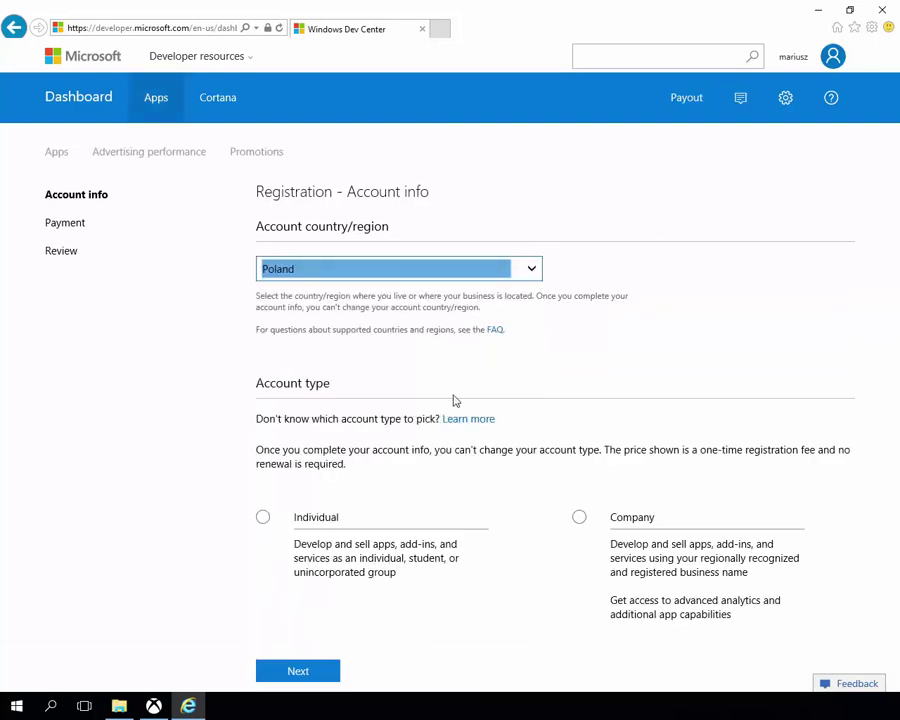
pyautogui.scroll(-1, 520, 400)
pyautogui.scroll(-1, 520, 400)
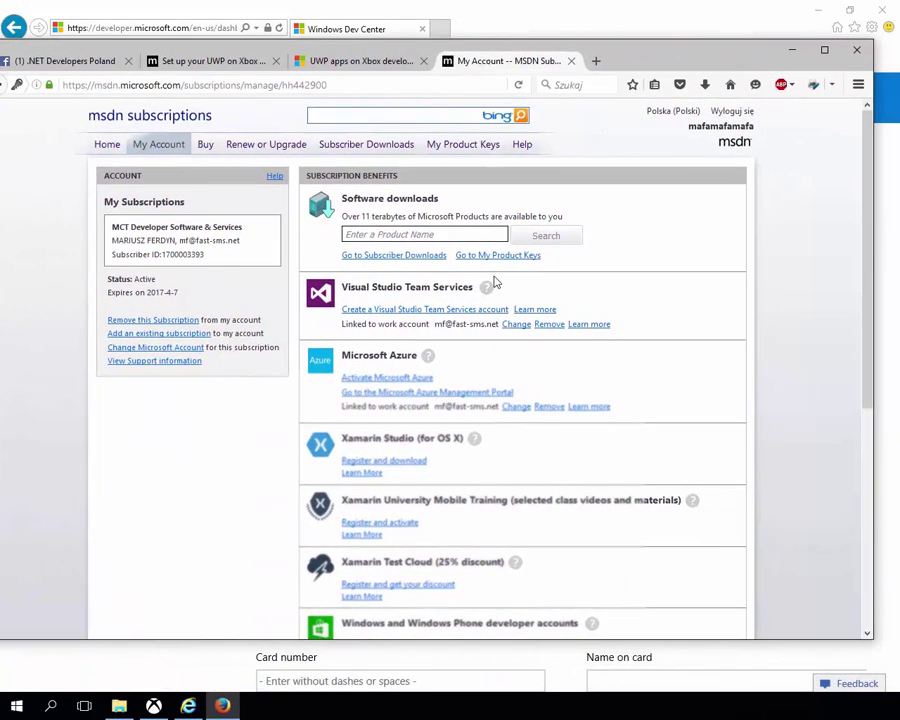
# Find the Windows developer account registration code in MSDN My Account, then close Firefox.
pyautogui.scroll(-5, 493, 283)
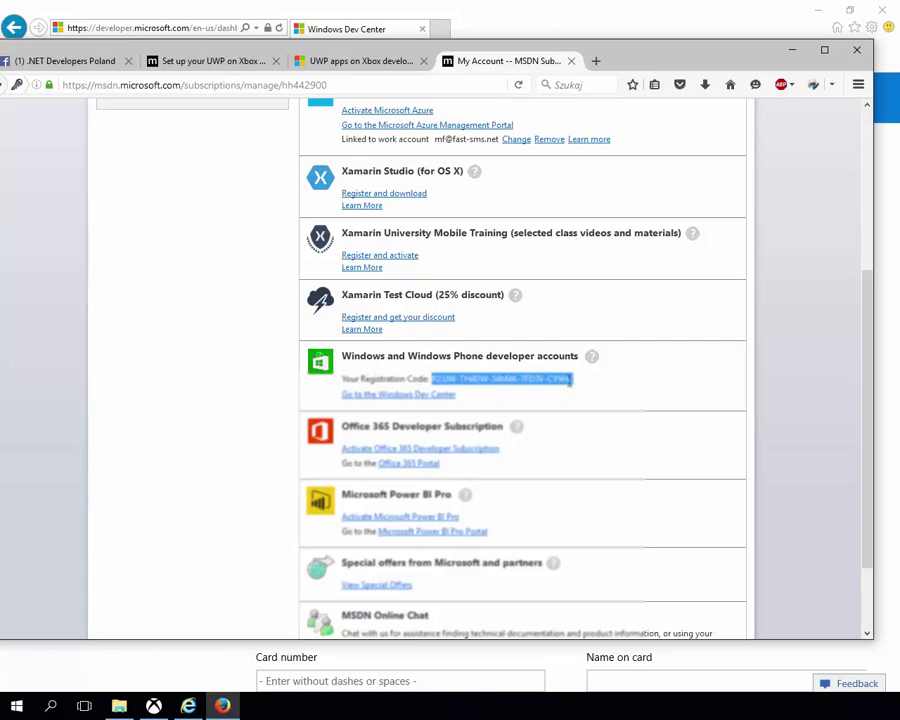
pyautogui.hotkey('alt', 'F4')
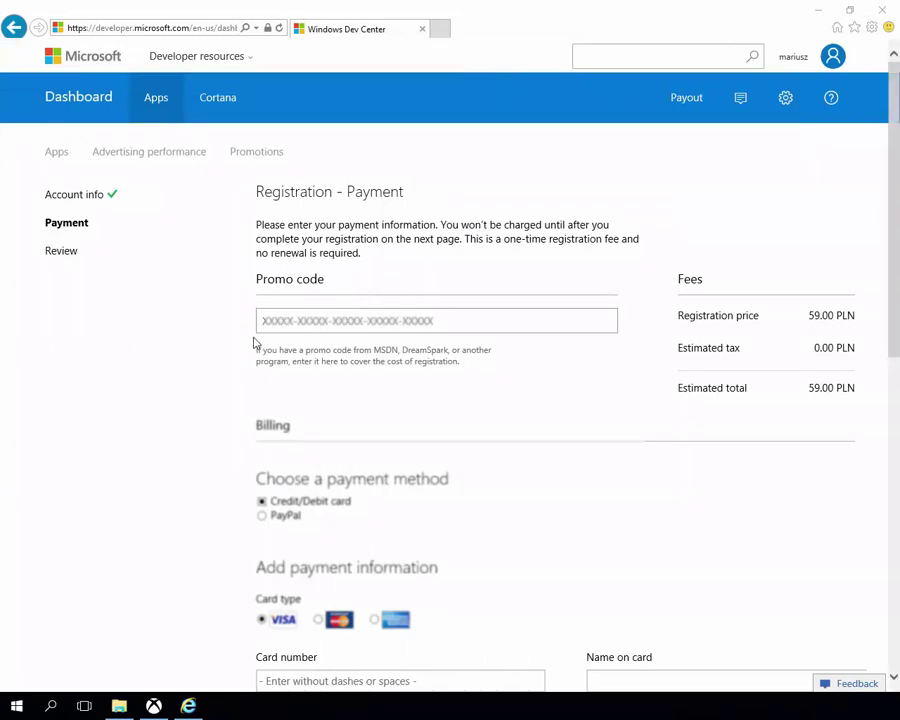
# Apply the MSDN registration code as promo code so no payment is required, and continue.
pyautogui.click(313, 322)
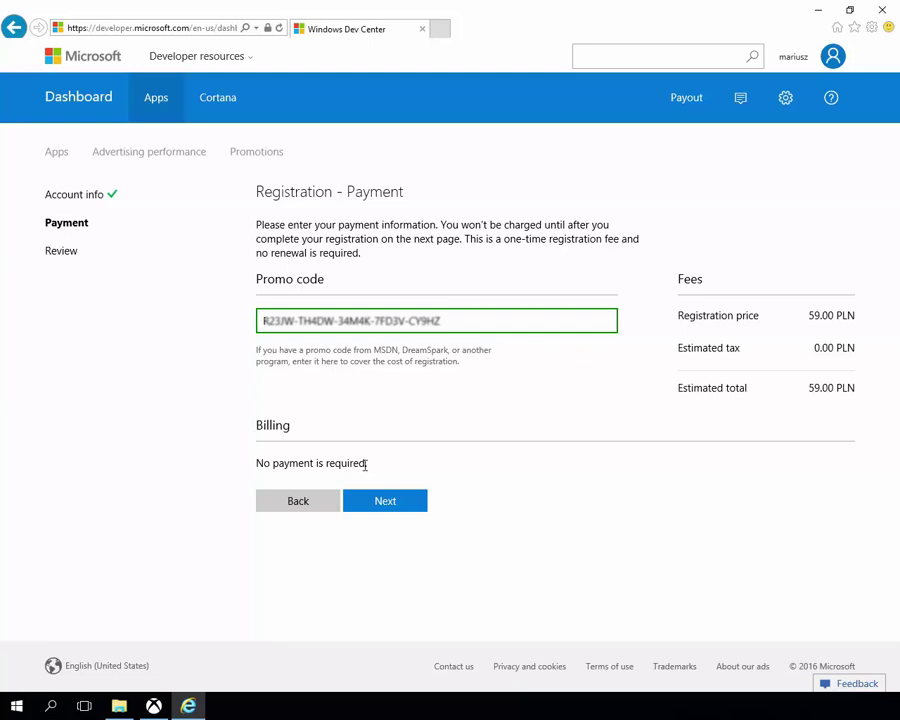
pyautogui.moveTo(367, 463); pyautogui.dragTo(256, 463)
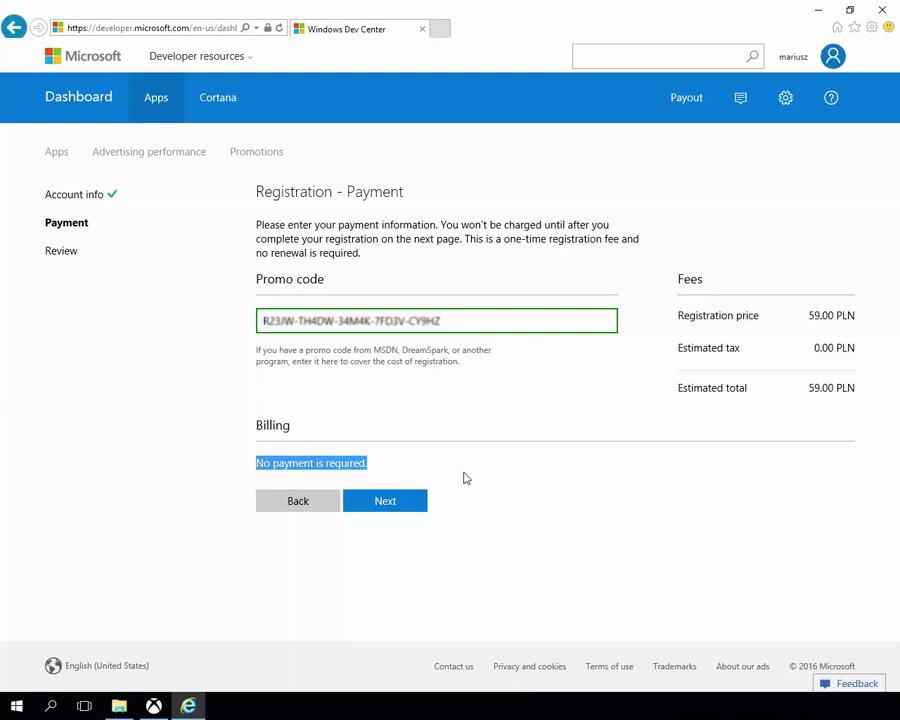
pyautogui.click(392, 503)
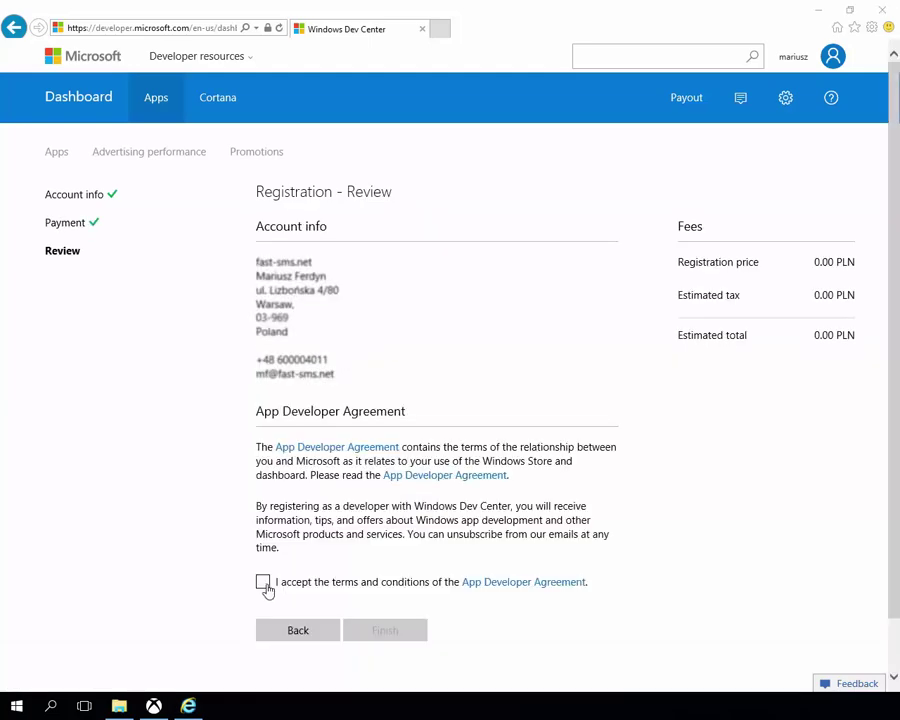
# Accept the App Developer Agreement, finish registration at 0.00 PLN, and go to the dashboard.
pyautogui.click(264, 584)
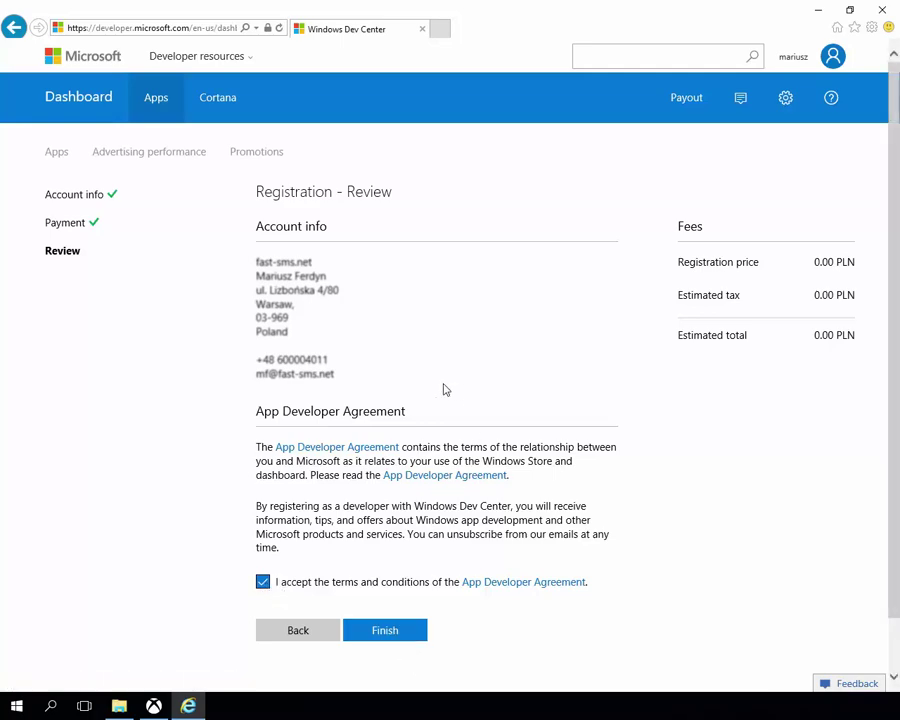
pyautogui.click(402, 638)
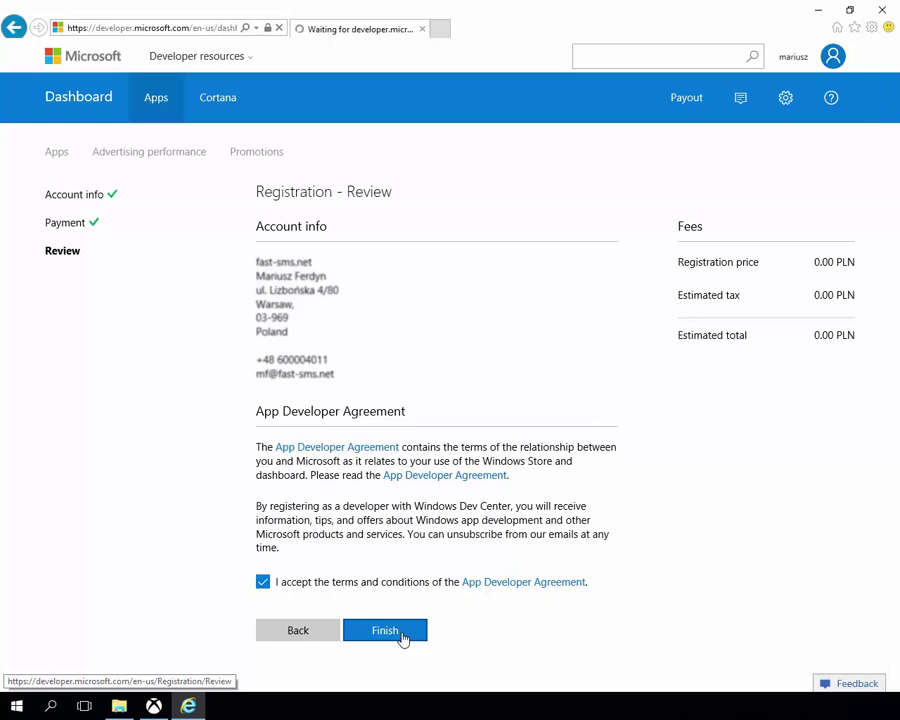
pyautogui.click(312, 266)
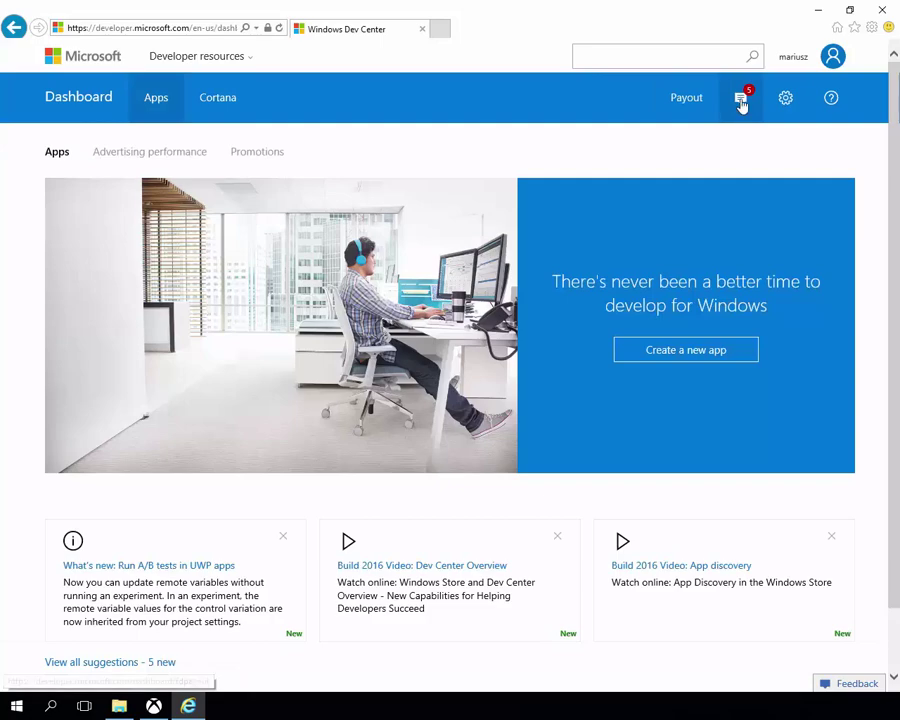
pyautogui.click(739, 104)
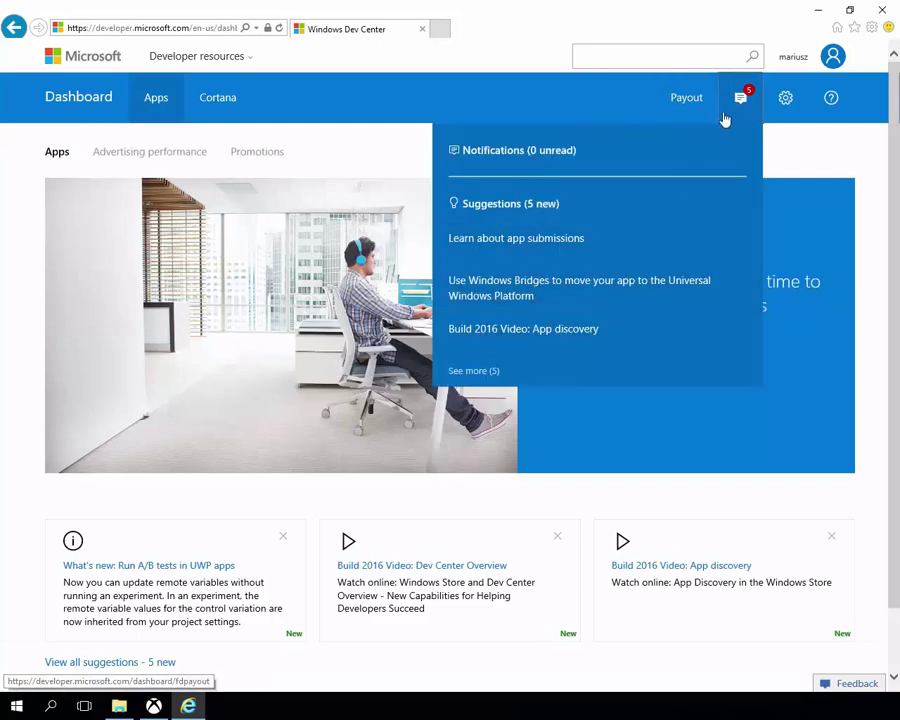
pyautogui.click(740, 100)
pyautogui.click(162, 34)
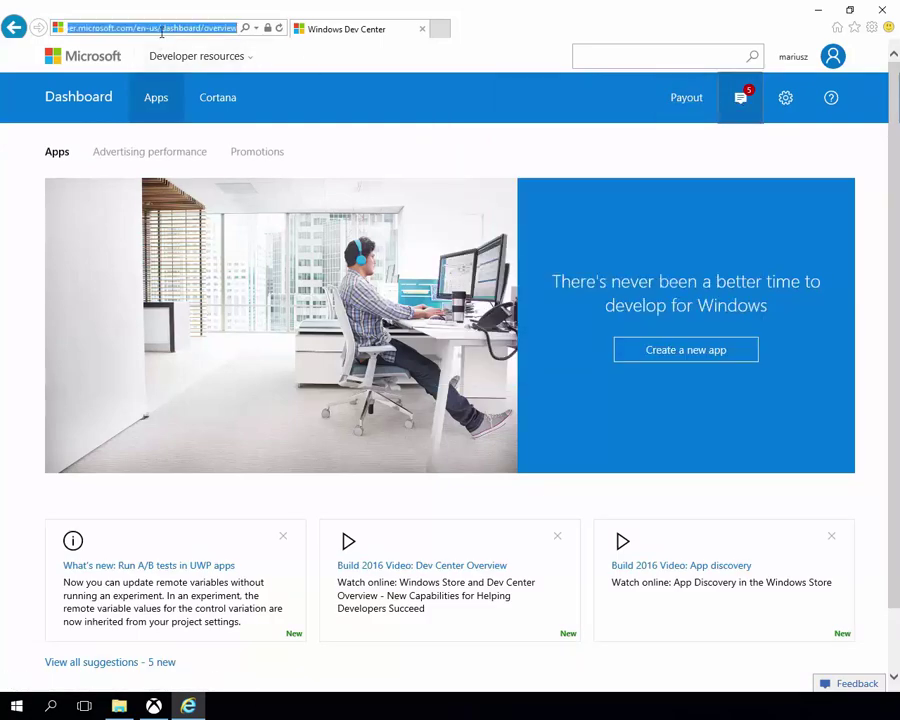
# On developer.microsoft.com/xboxactivate, enter a freshly generated console code and agree to activate the Xbox One.
pyautogui.write('developer.microsoft.com/')
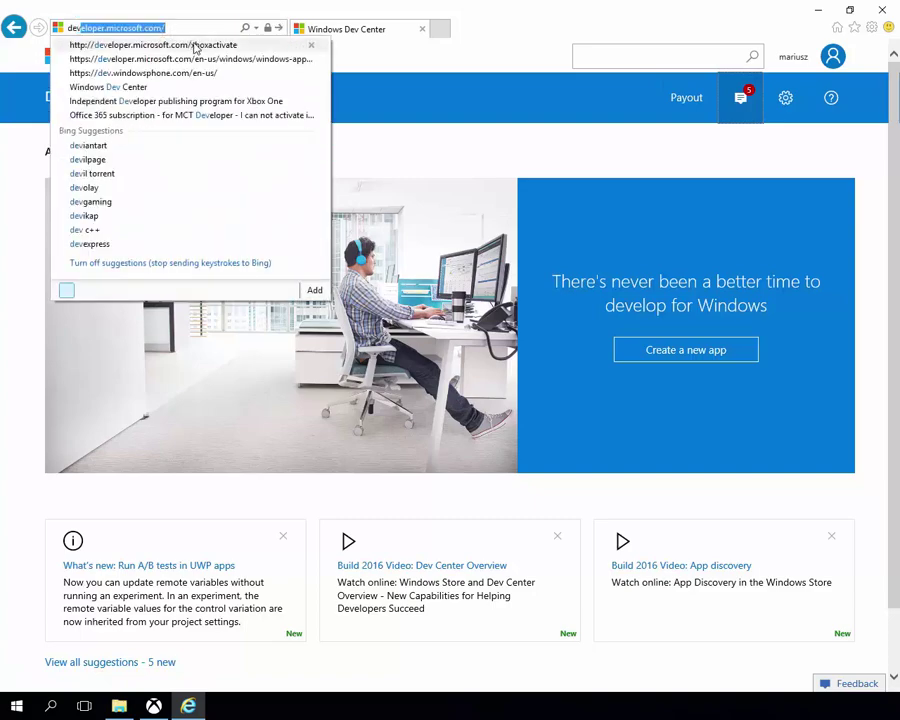
pyautogui.click(195, 43)
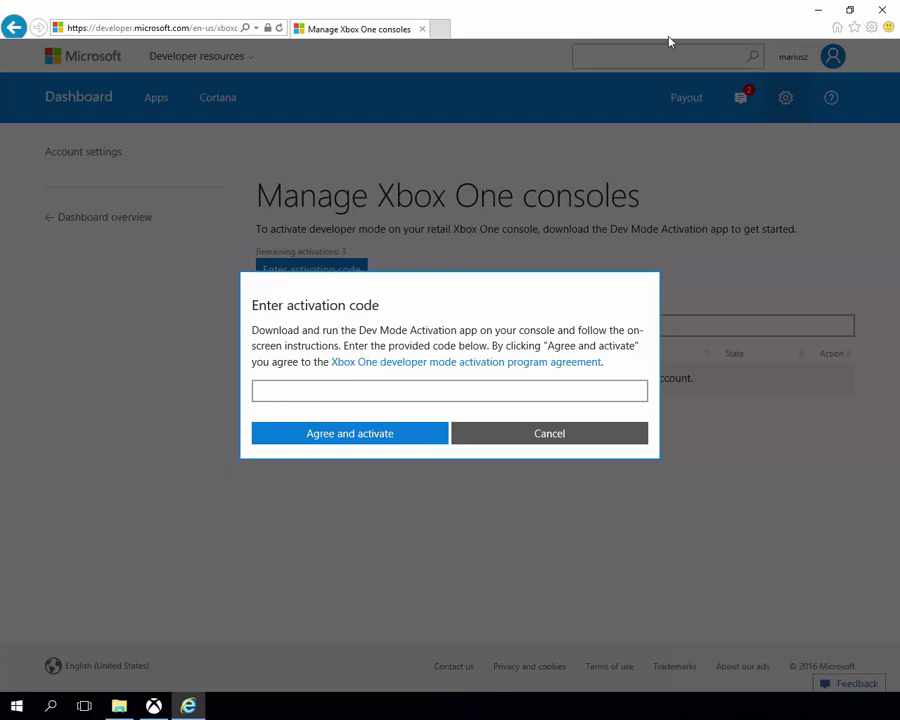
pyautogui.moveTo(655, 16); pyautogui.dragTo(190, 136)
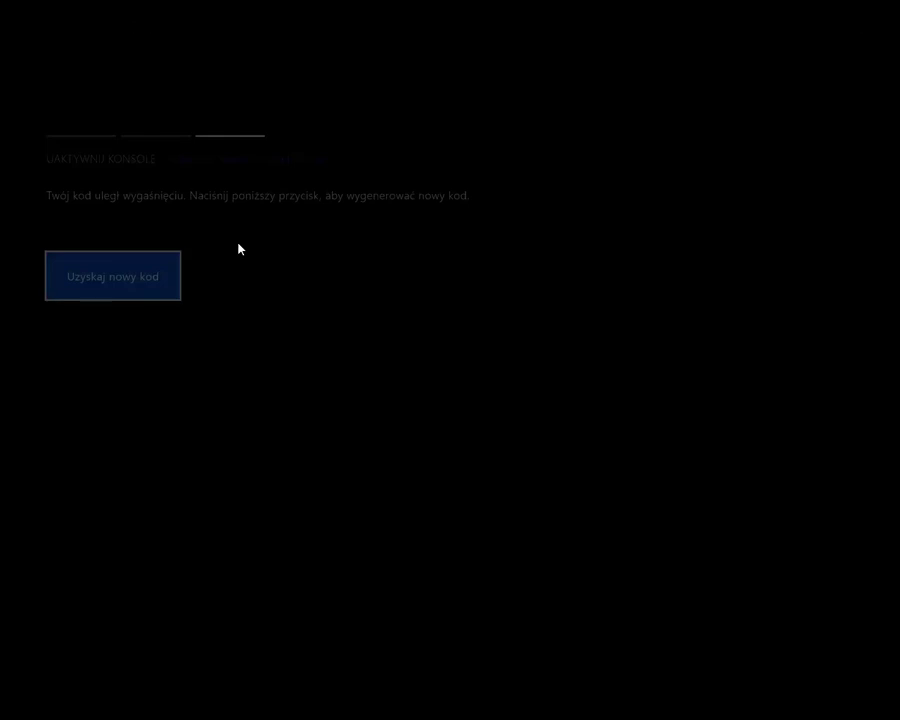
pyautogui.press('Return')
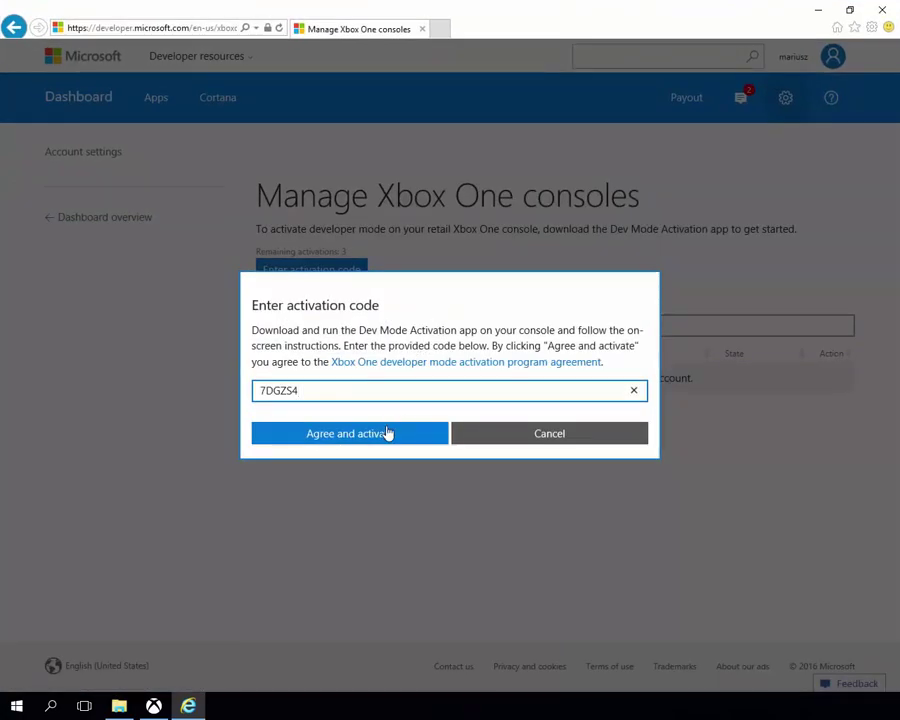
pyautogui.click(374, 437)
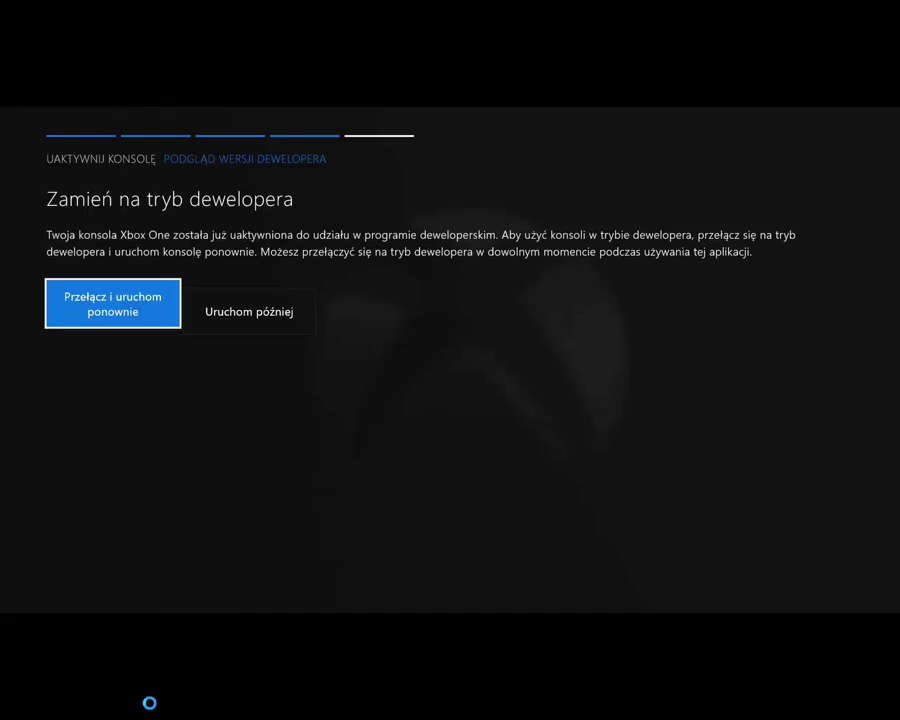
# Switch the console to developer mode and restart, then stream the Xbox One from the Xbox app.
pyautogui.press('Return')
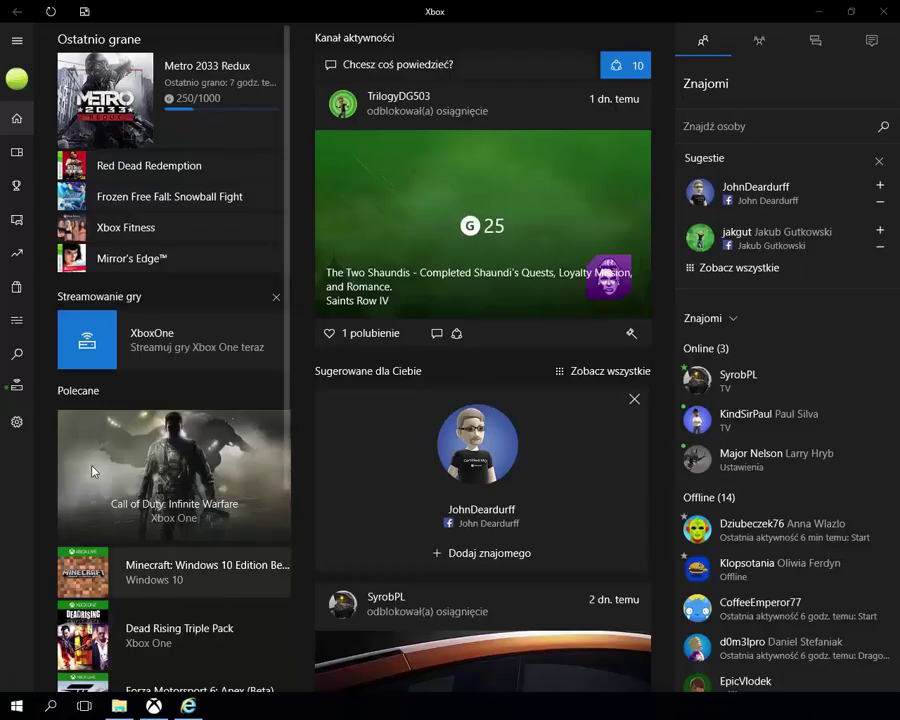
pyautogui.click(17, 385)
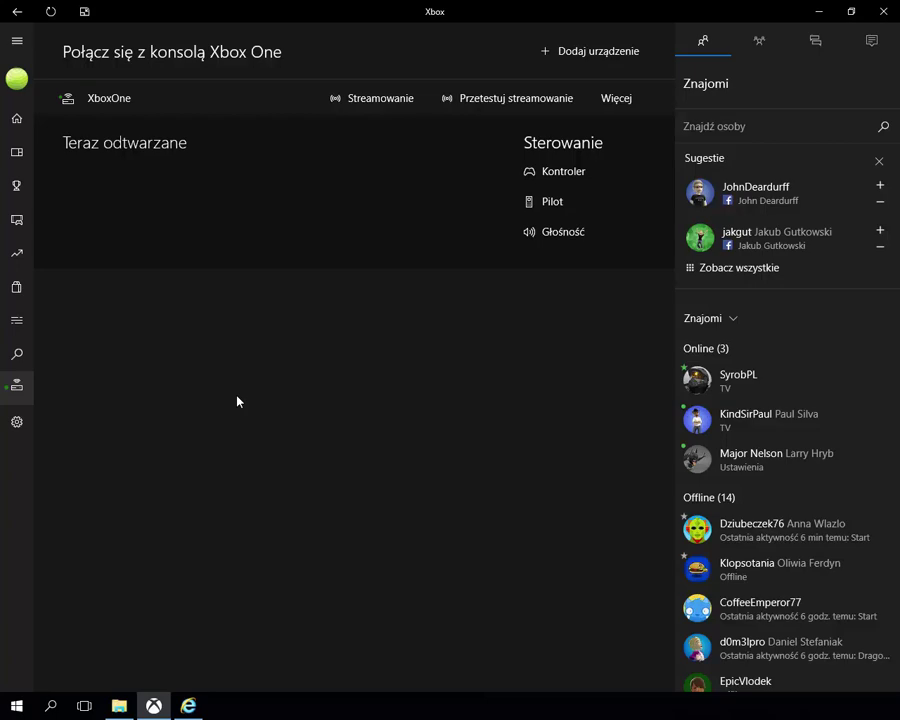
pyautogui.click(407, 100)
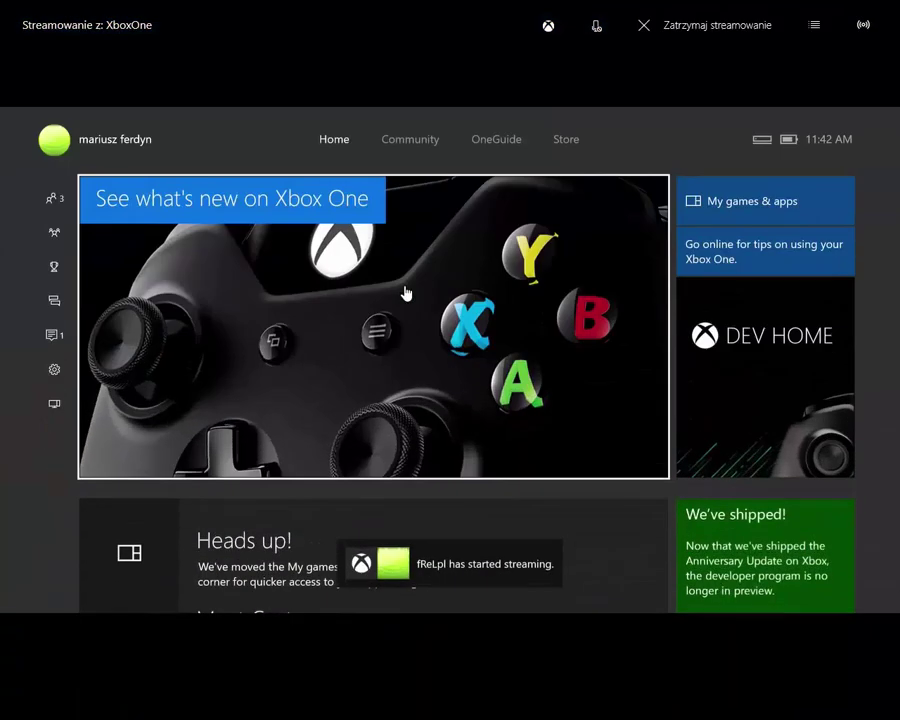
# Browse the guide's sign-in panel, profile and account options, then close the guide.
pyautogui.press('Home')
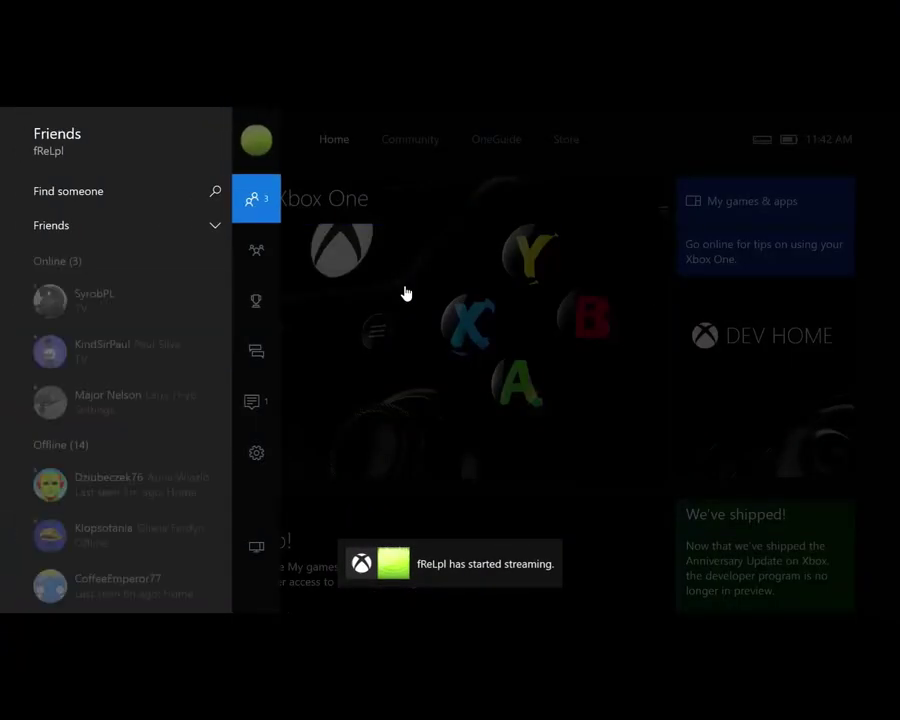
pyautogui.press('Up')
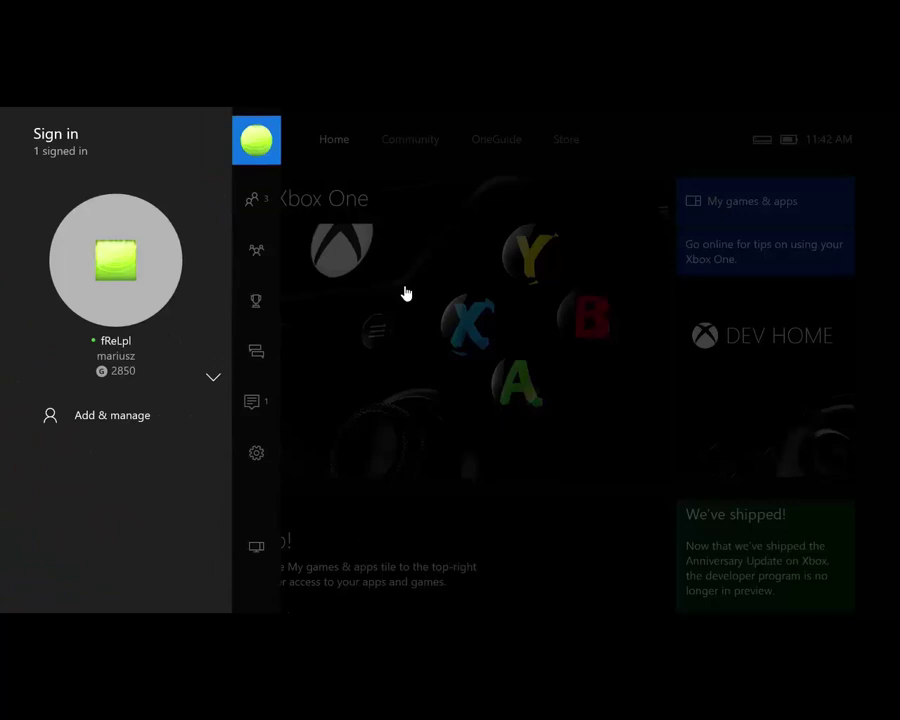
pyautogui.press('Left')
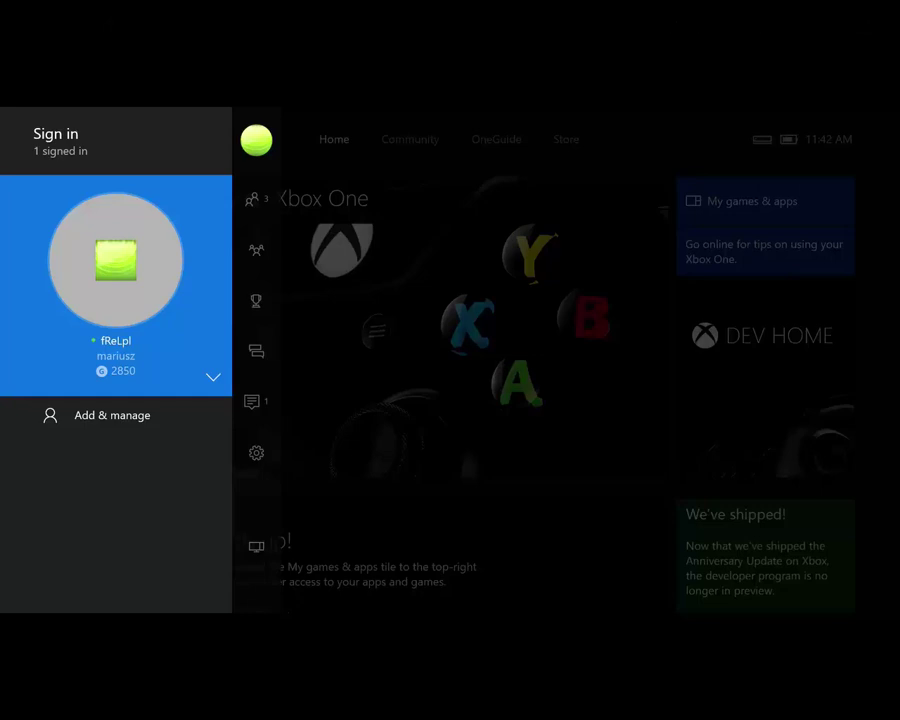
pyautogui.press('Down')
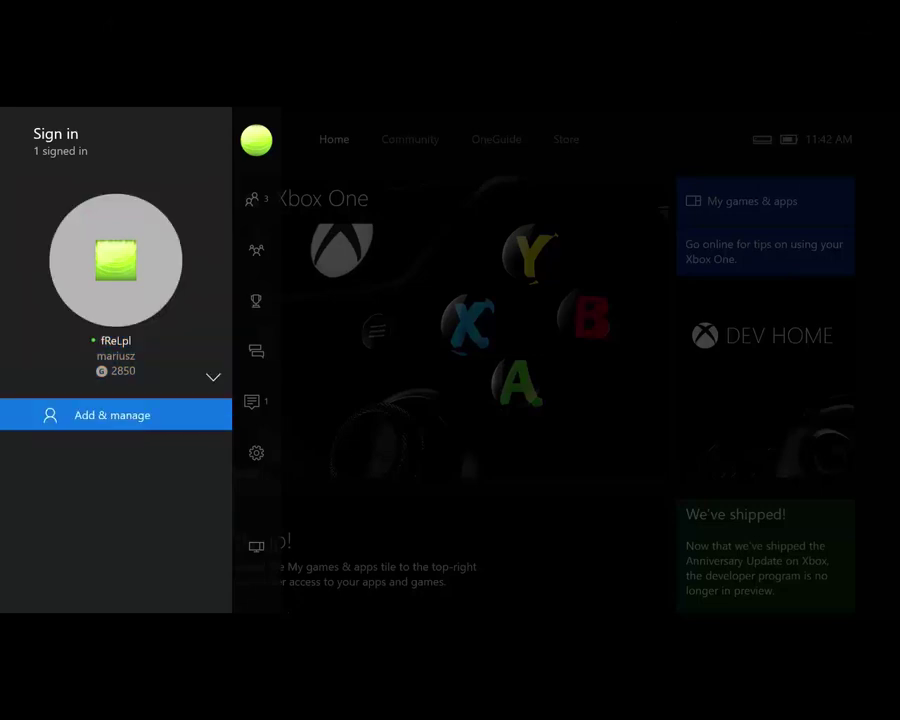
pyautogui.press('Up')
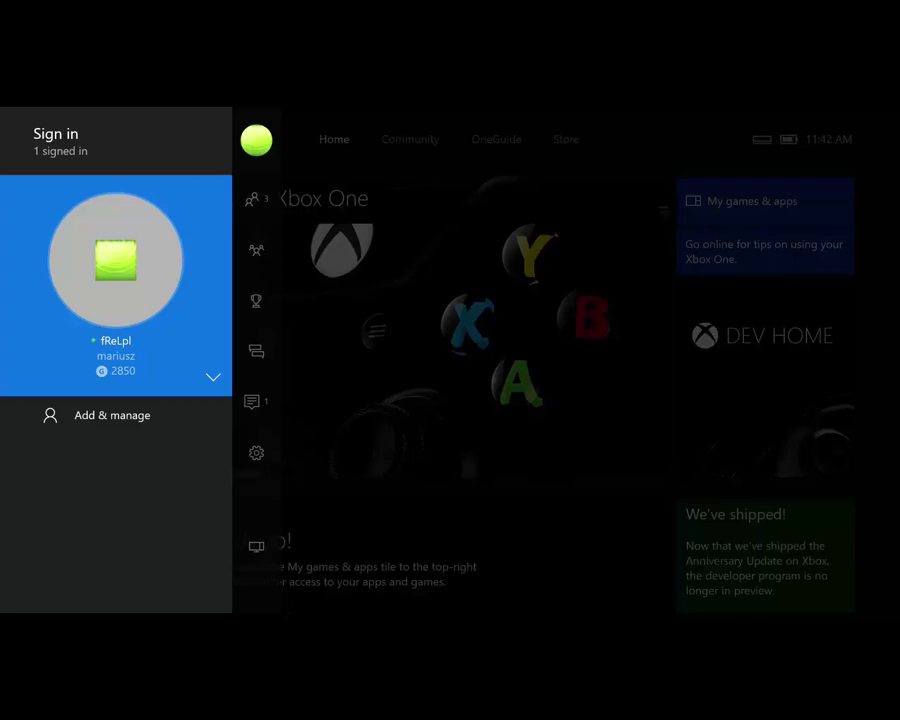
pyautogui.press('Left')
pyautogui.press('Down')
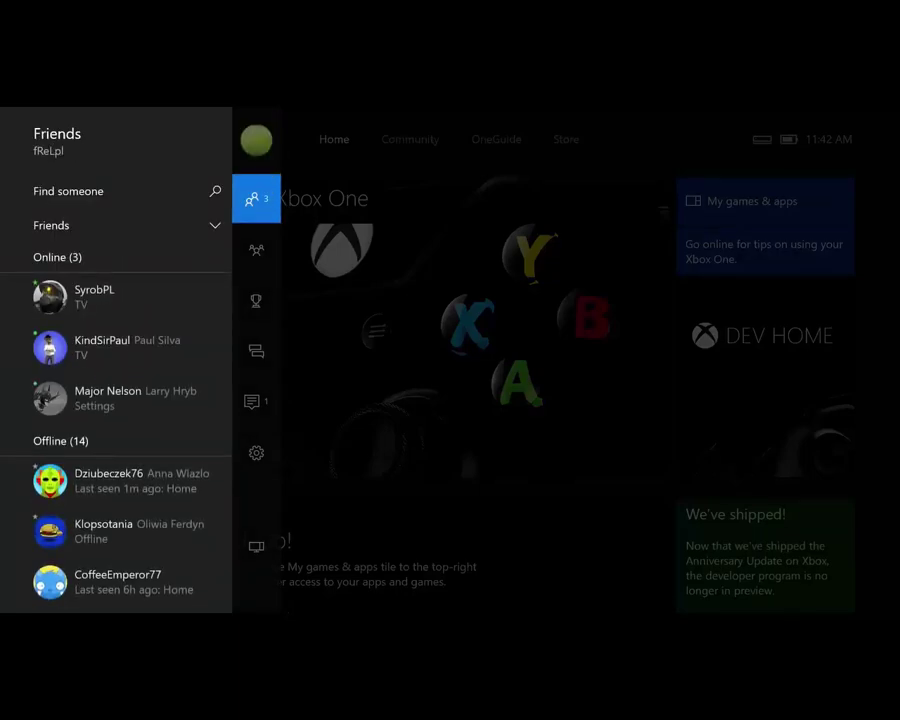
pyautogui.press('Escape')
# Select the See what's new on Xbox One hero tile to play its video.
pyautogui.press('Down')
pyautogui.press('Up')
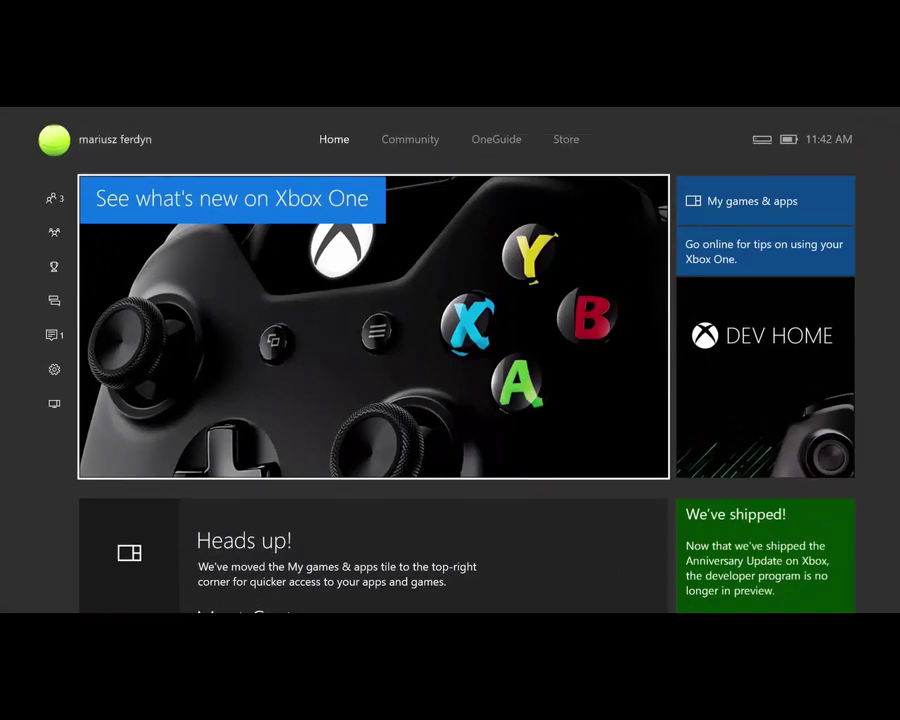
pyautogui.press('Down')
pyautogui.press('Up')
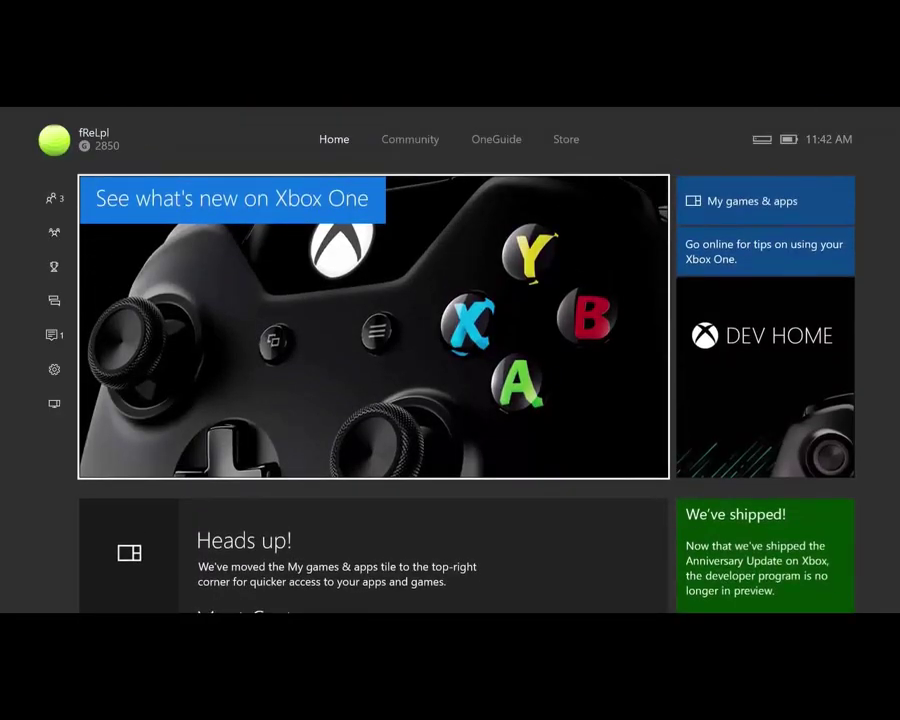
pyautogui.press('Return')
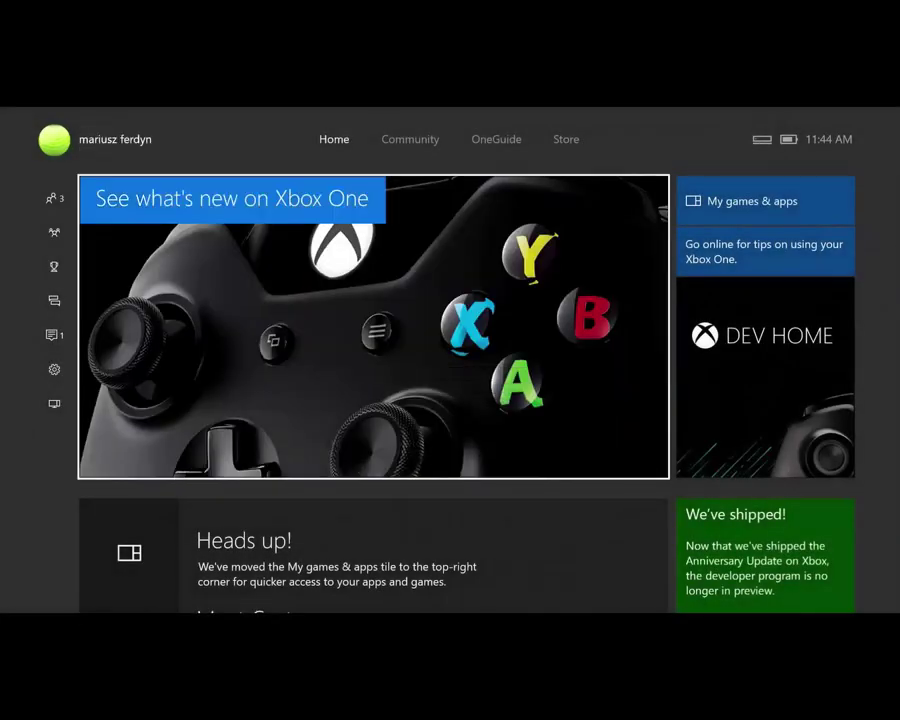
# Open All settings from the guide's Settings section to reach the console's Developer page.
pyautogui.press('Left')
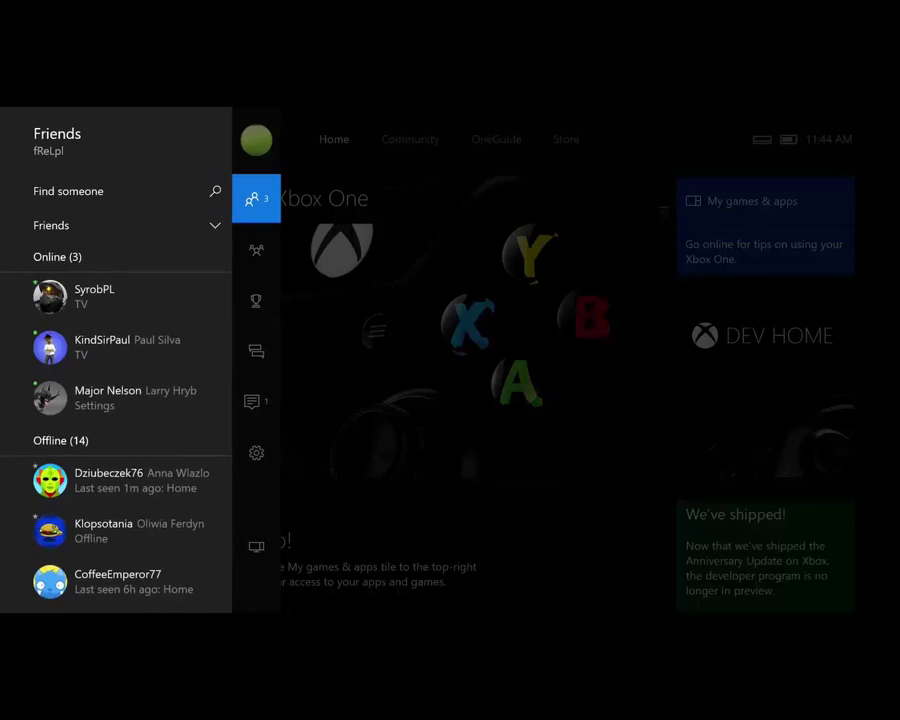
pyautogui.press('Down')
pyautogui.press('Down')
pyautogui.press('Down')
pyautogui.press('Down')
pyautogui.press('Down')
pyautogui.press('Down')
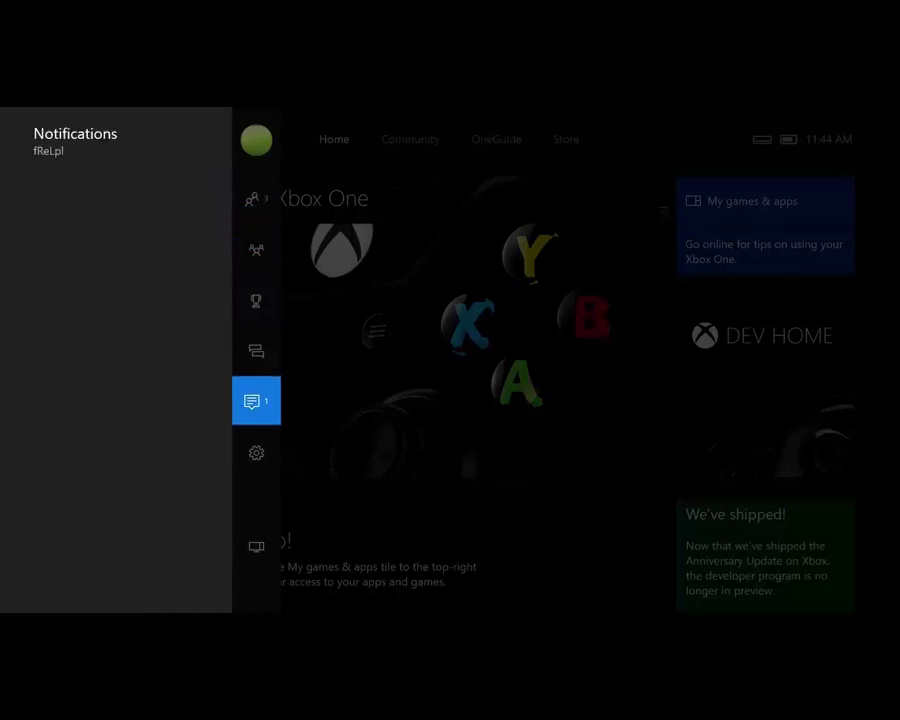
pyautogui.press('Up')
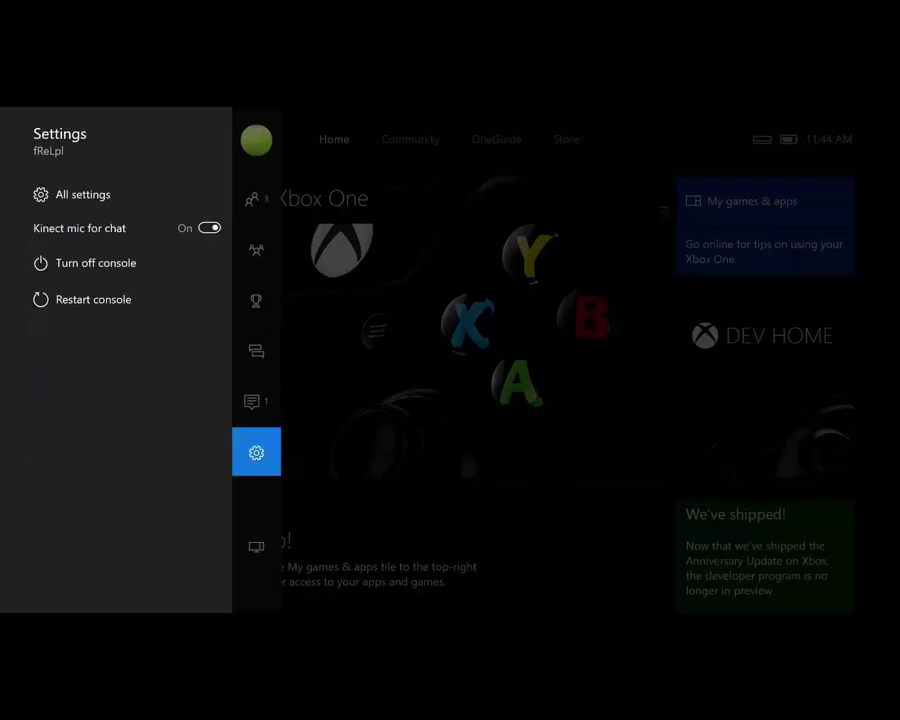
pyautogui.press('Left')
pyautogui.press('Return')
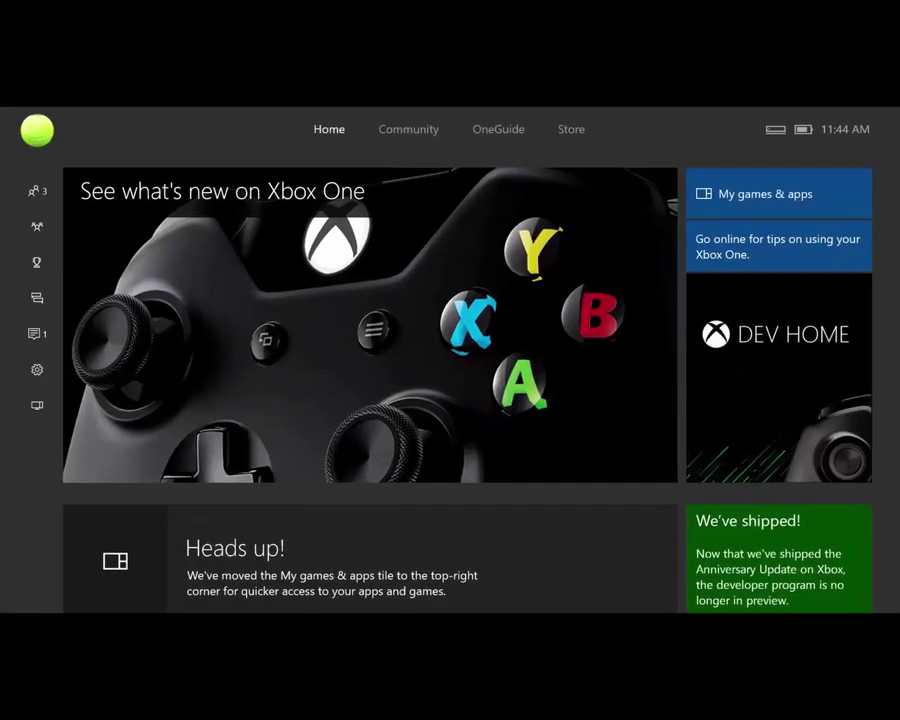
pyautogui.press('Left')
pyautogui.press('Left')
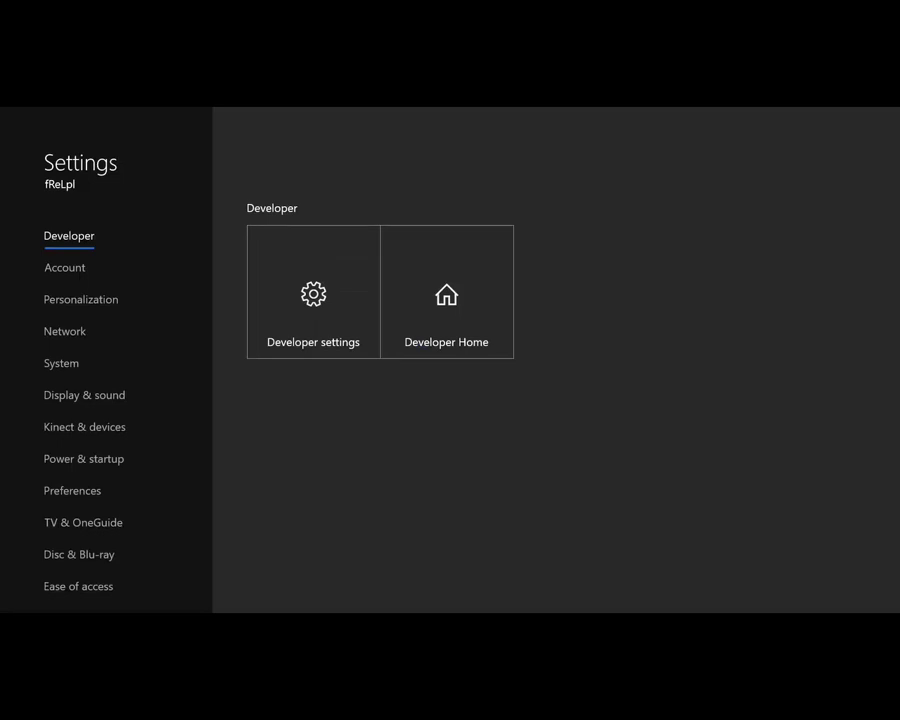
pyautogui.press('Right')
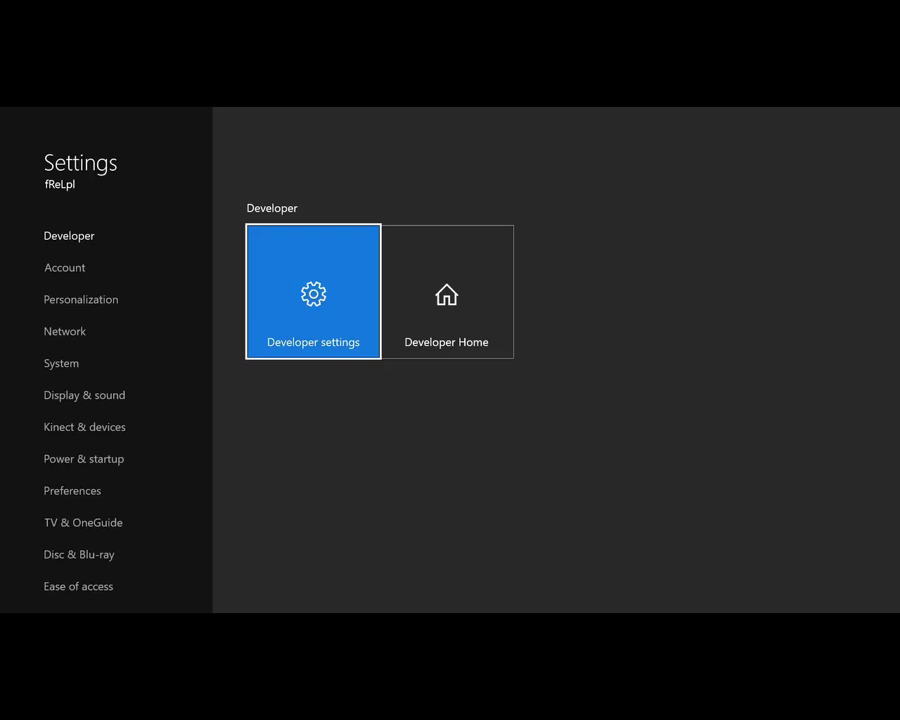
pyautogui.press('Return')
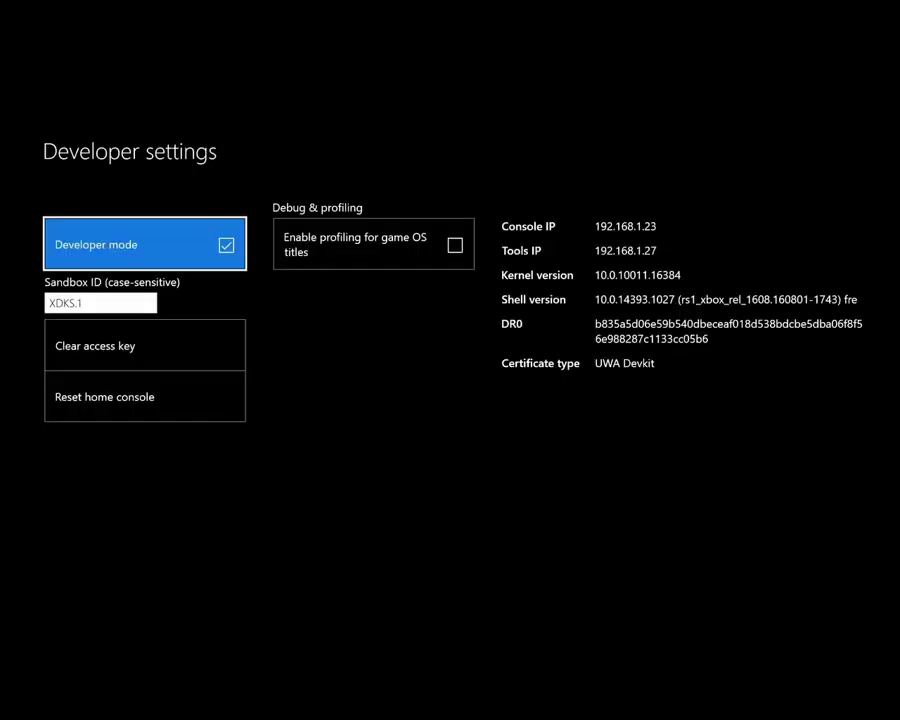
pyautogui.press('Right')
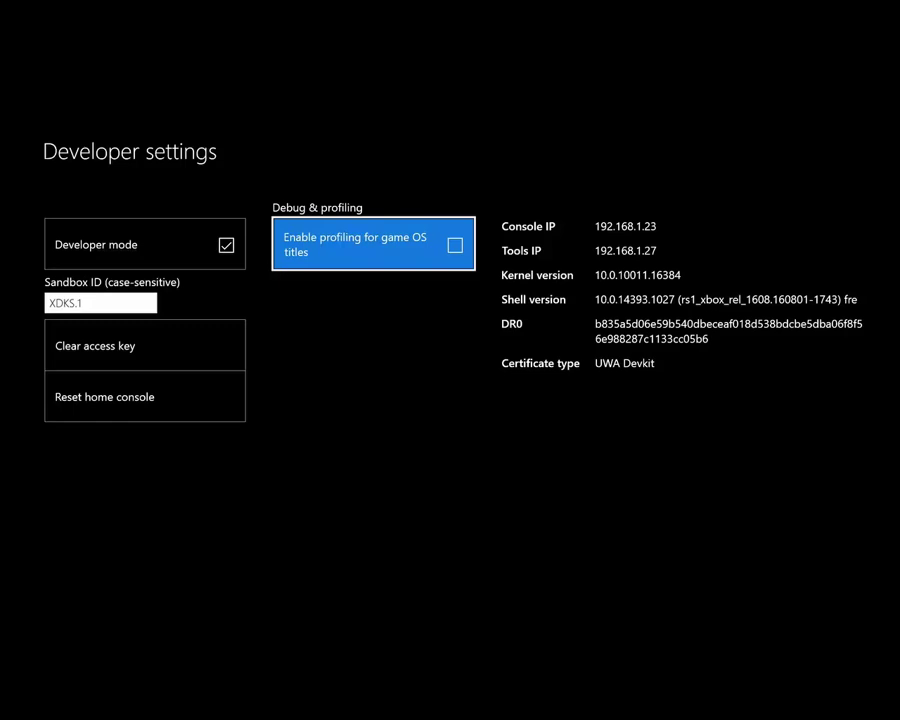
pyautogui.press('Left')
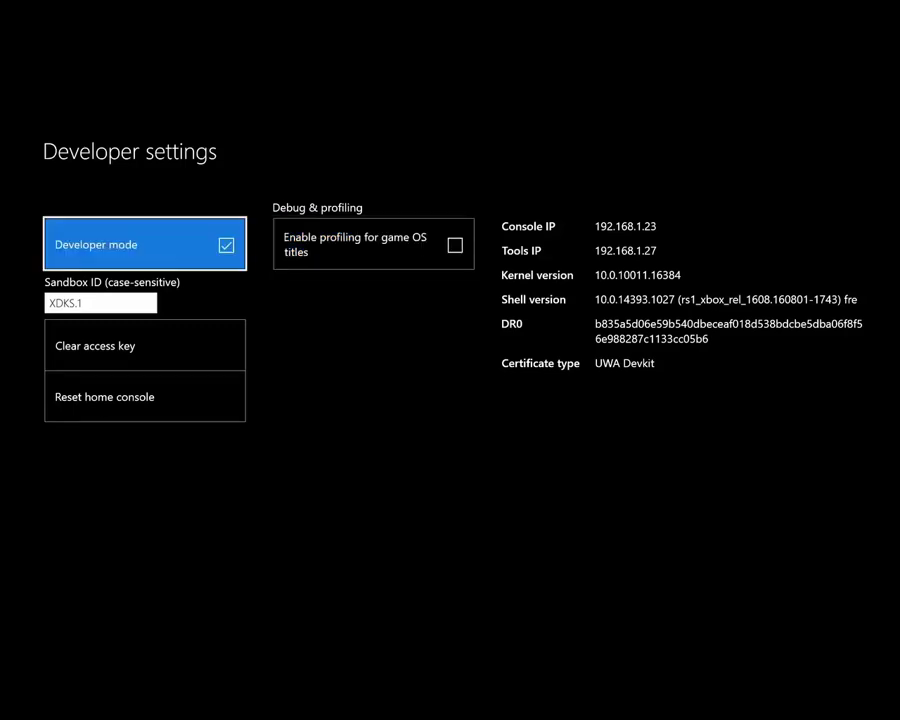
pyautogui.press('Escape')
pyautogui.press('Right')
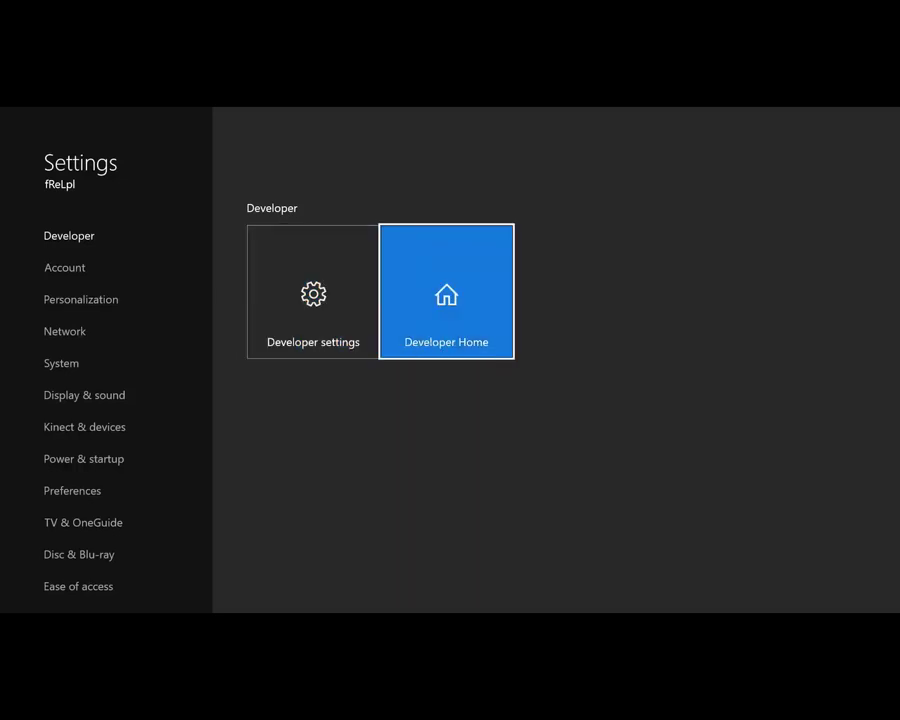
# Launch Developer Home and move focus up to its hamburger menu button.
pyautogui.press('Return')
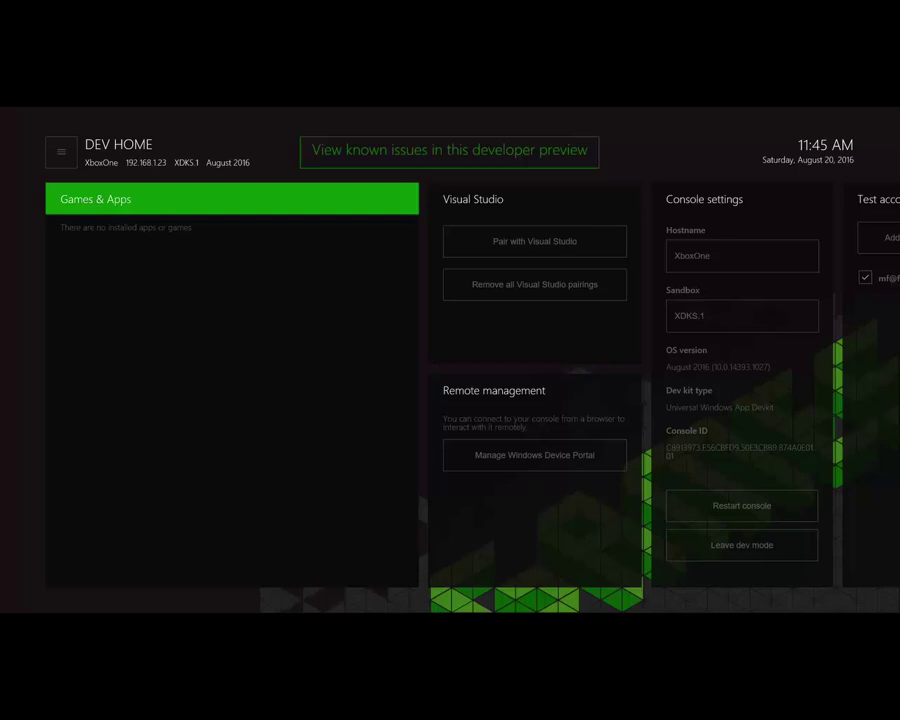
pyautogui.moveTo(317, 267)
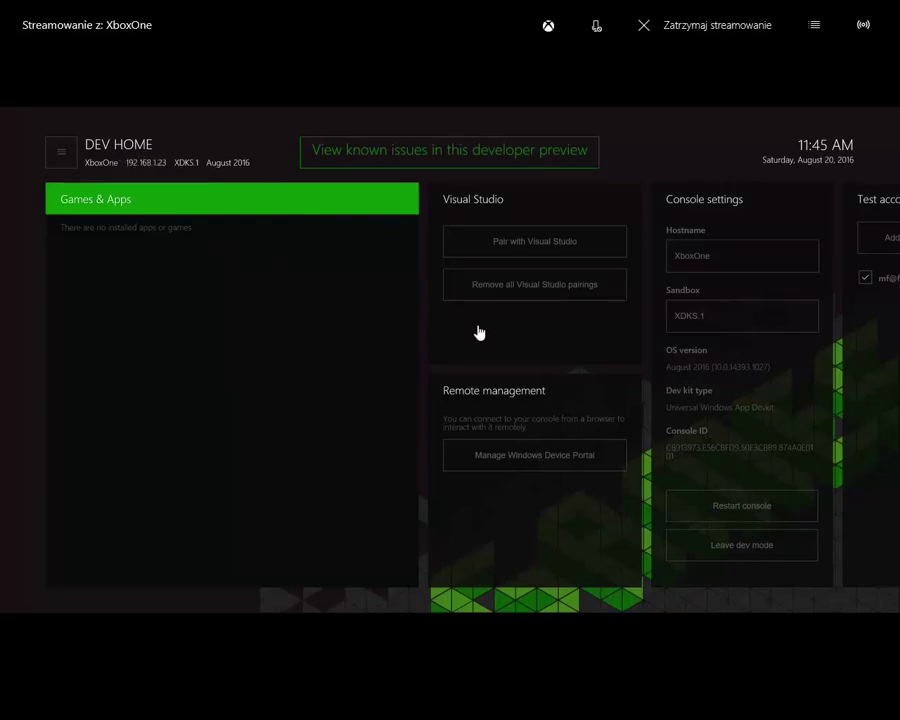
pyautogui.press('Right')
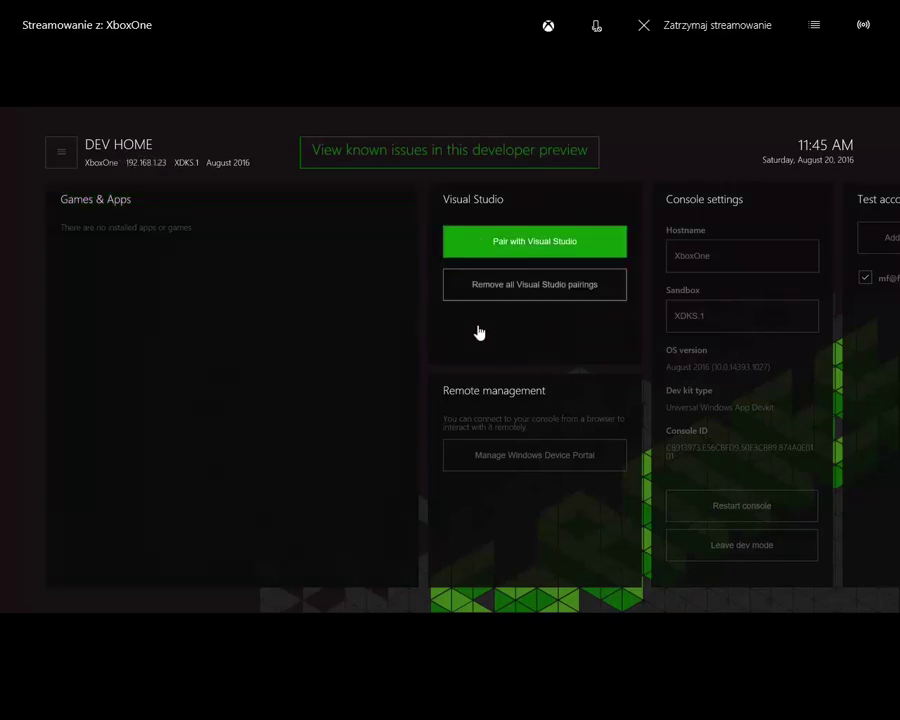
pyautogui.press('Up')
pyautogui.press('Left')
pyautogui.press('Up')
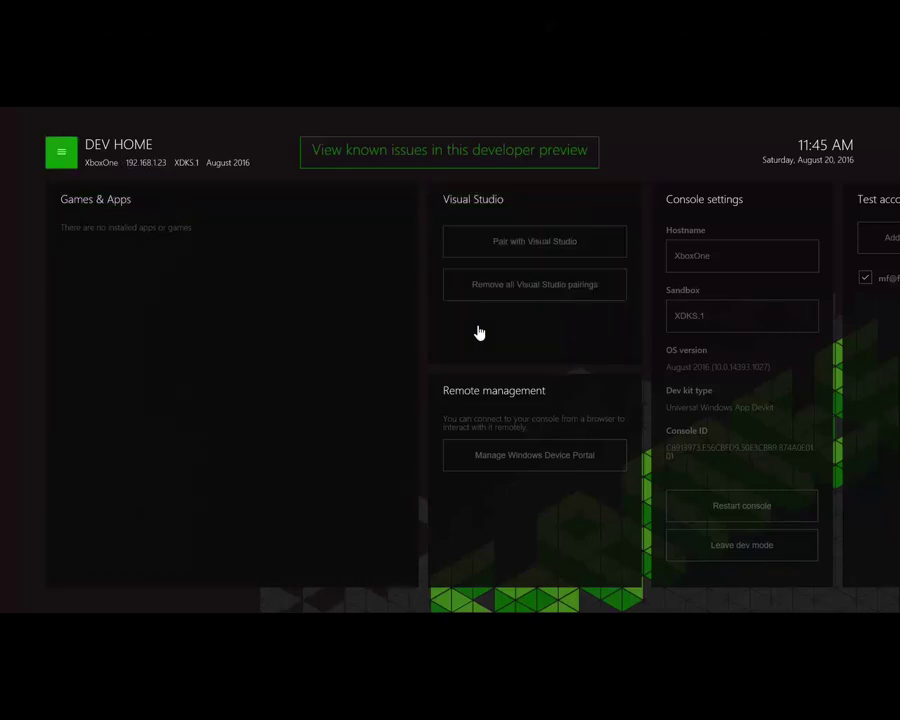
pyautogui.press('Return')
pyautogui.press('Down')
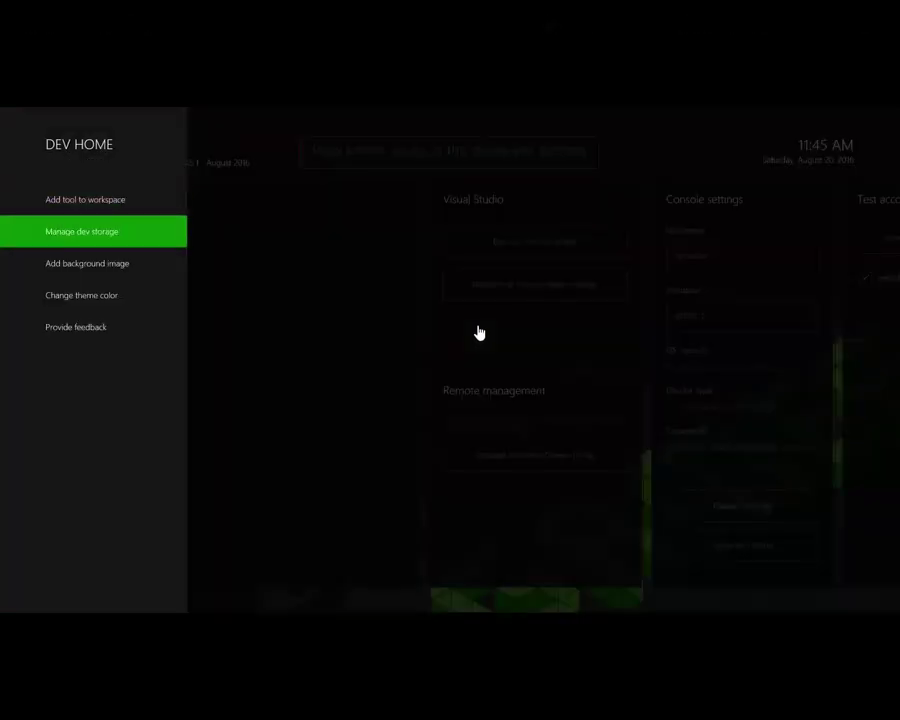
pyautogui.press('Return')
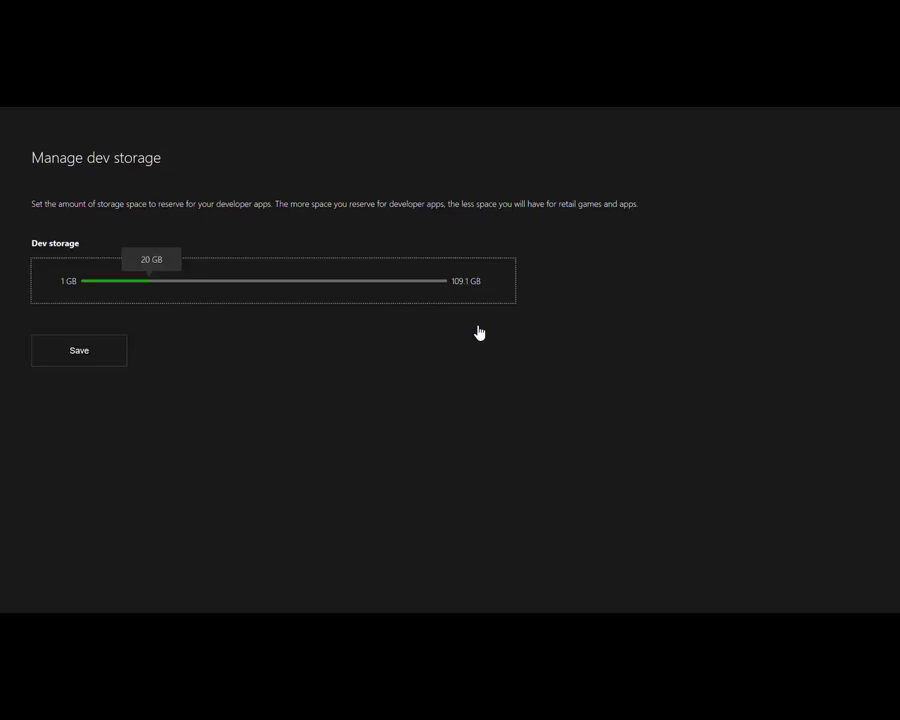
pyautogui.press('Down')
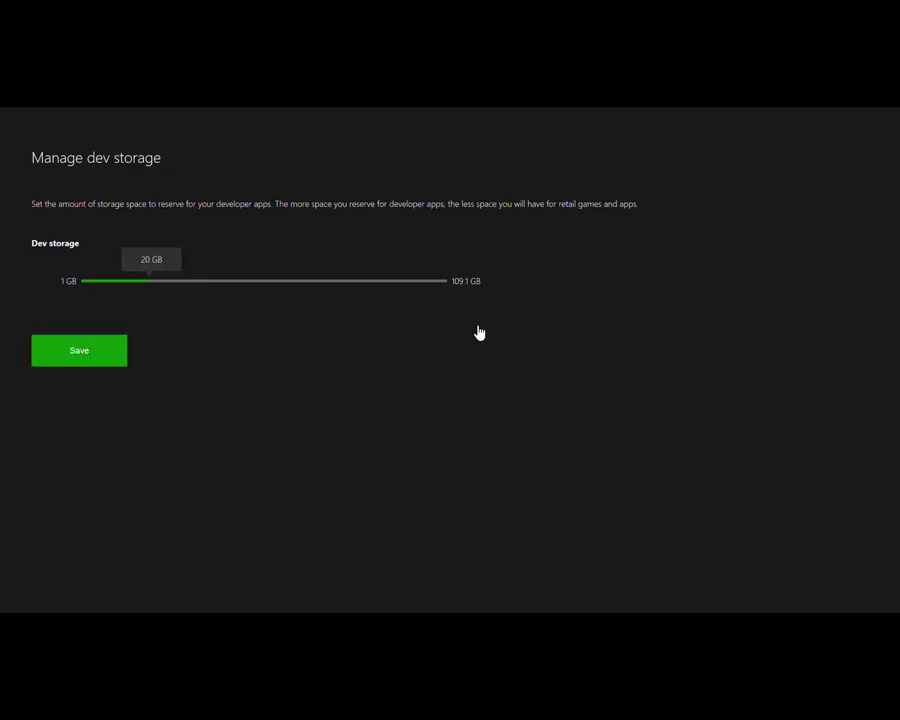
pyautogui.press('Return')
pyautogui.press('Right')
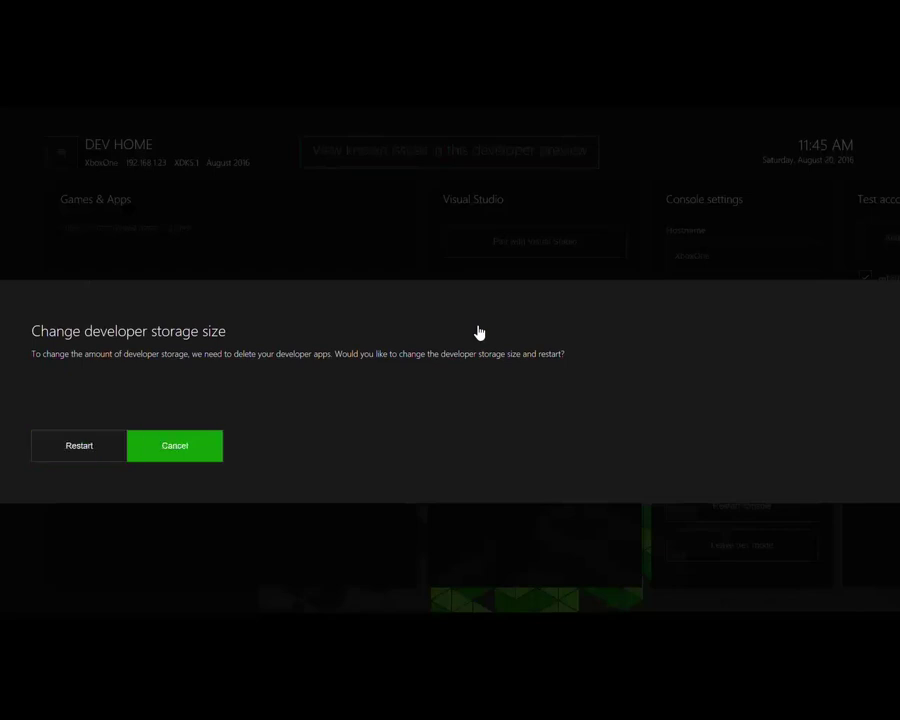
pyautogui.press('Return')
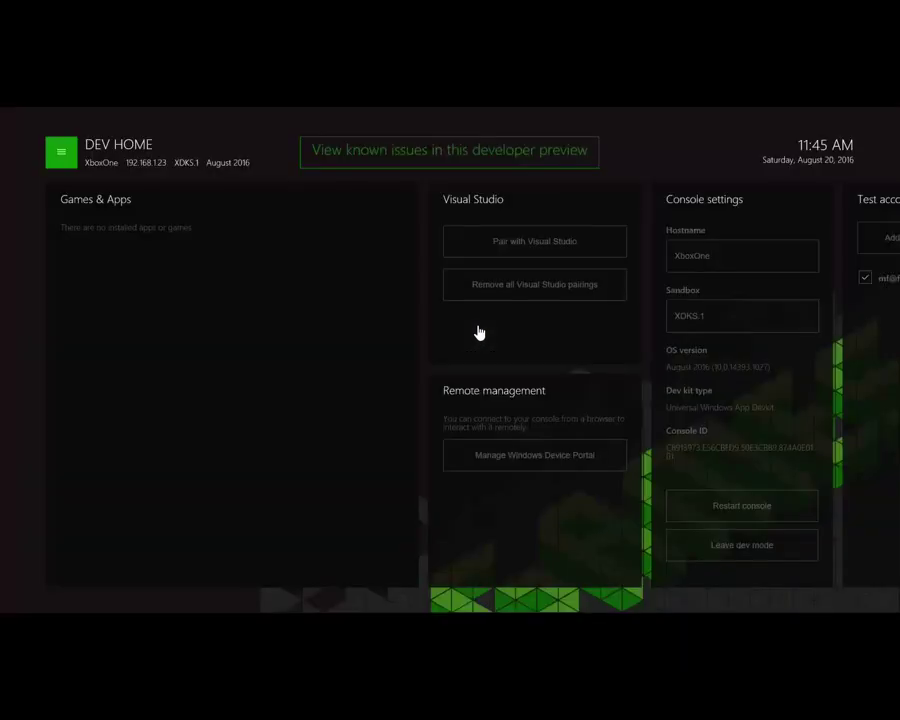
pyautogui.press('Down')
# Open the Dev Home side menu, browse its options, then close it.
pyautogui.press('Up')
pyautogui.press('Return')
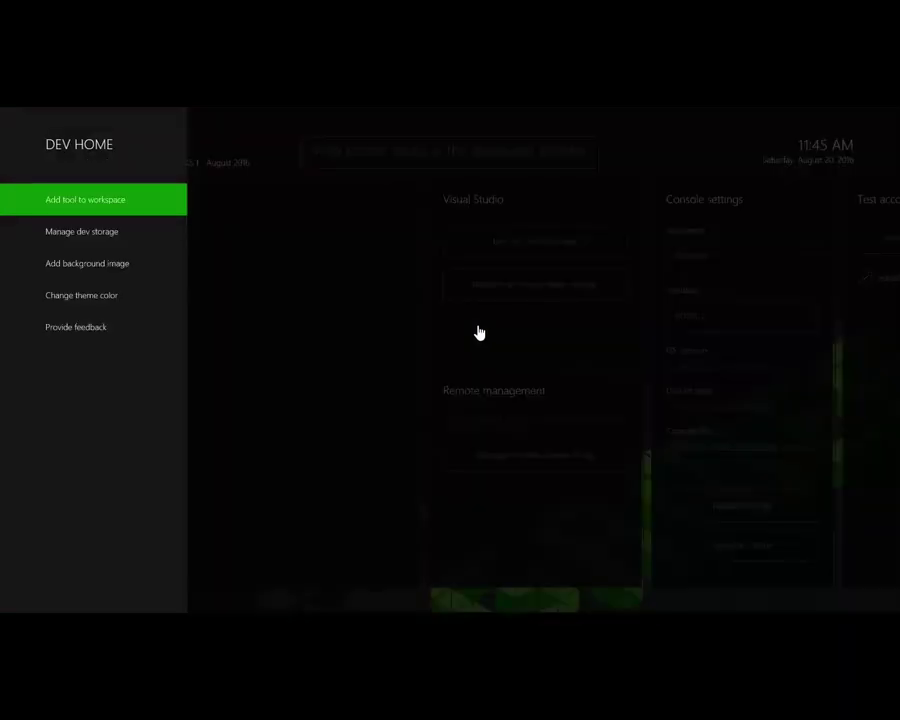
pyautogui.press('Down')
pyautogui.press('Down')
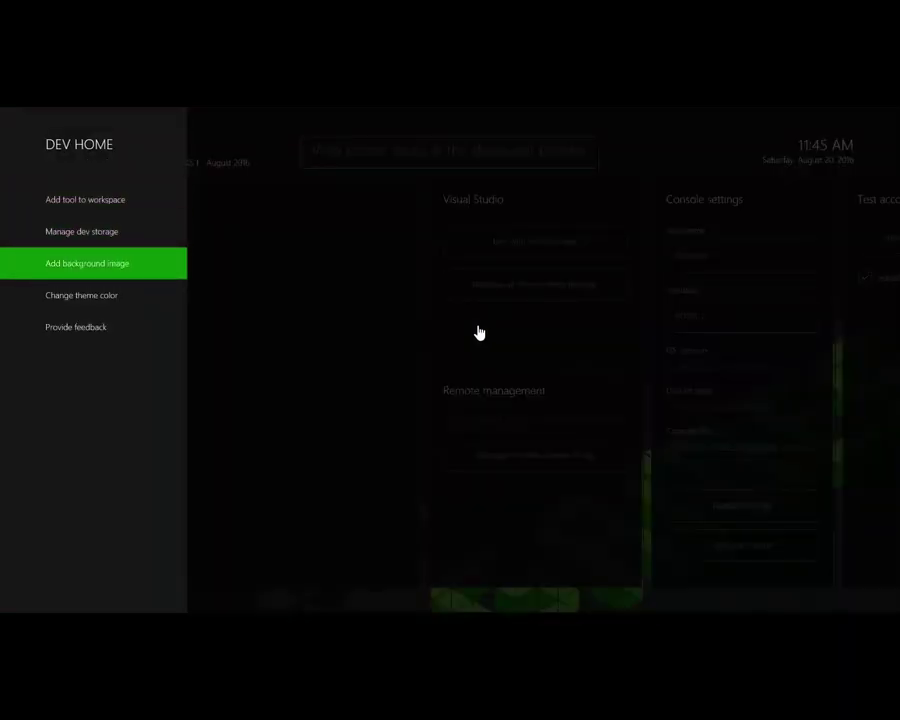
pyautogui.press('Down')
pyautogui.press('Up')
pyautogui.press('Down')
pyautogui.press('Down')
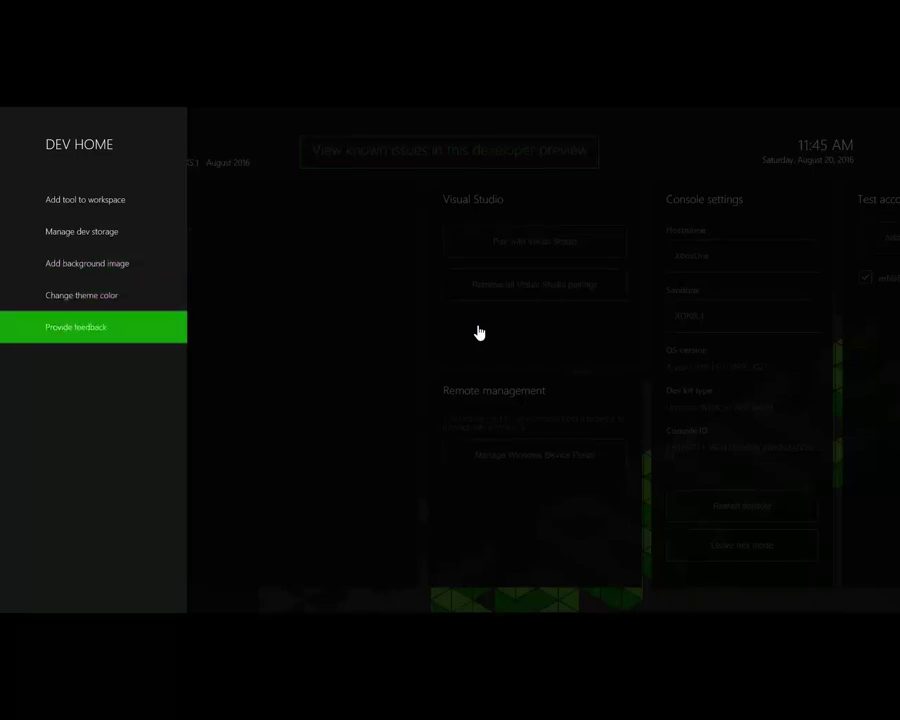
pyautogui.press('Escape')
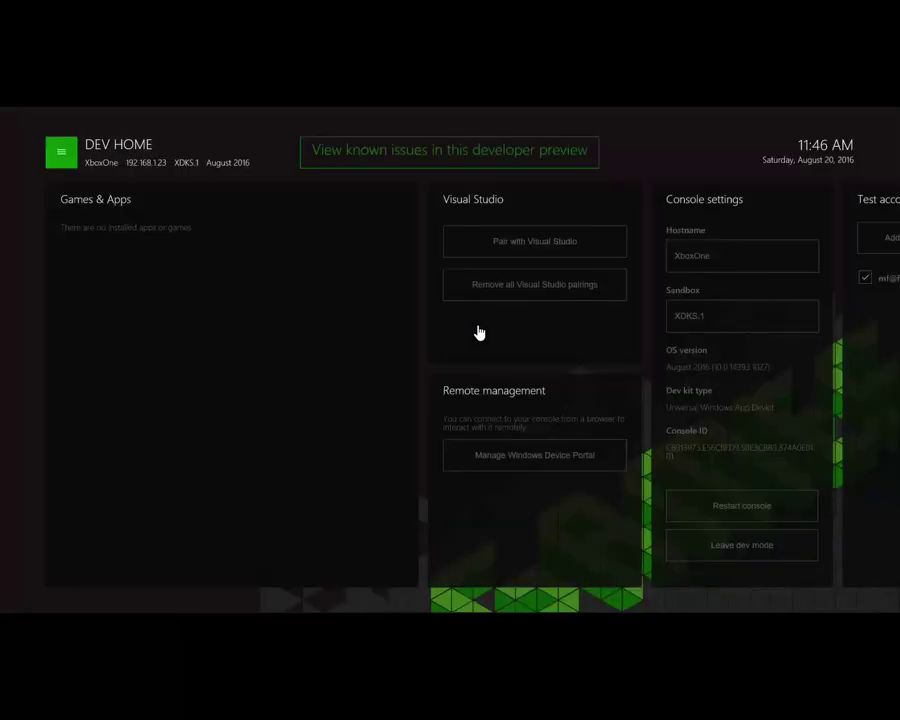
# Go through the console settings: host name, the unchanged sandbox, and leaving dev mode.
pyautogui.press('Right')
pyautogui.press('Right')
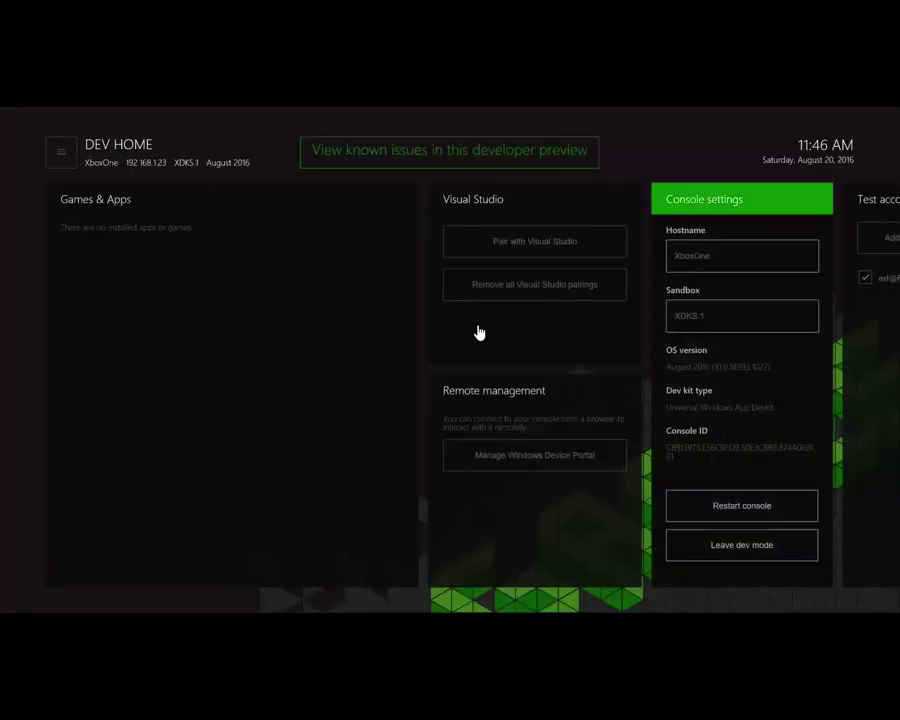
pyautogui.press('Down')
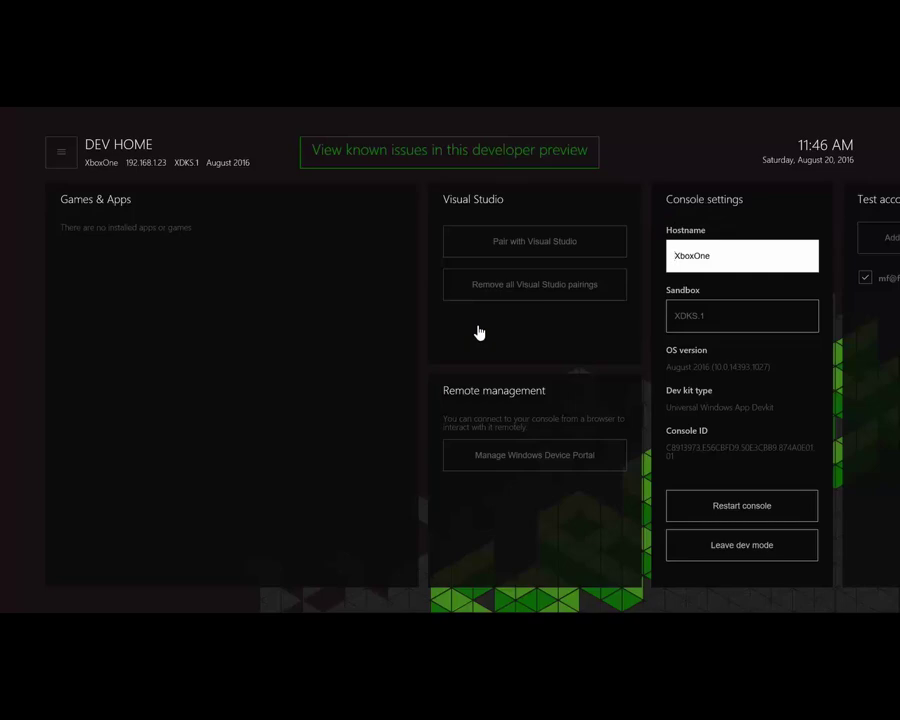
pyautogui.press('Down')
pyautogui.press('Return')
pyautogui.press('Return')
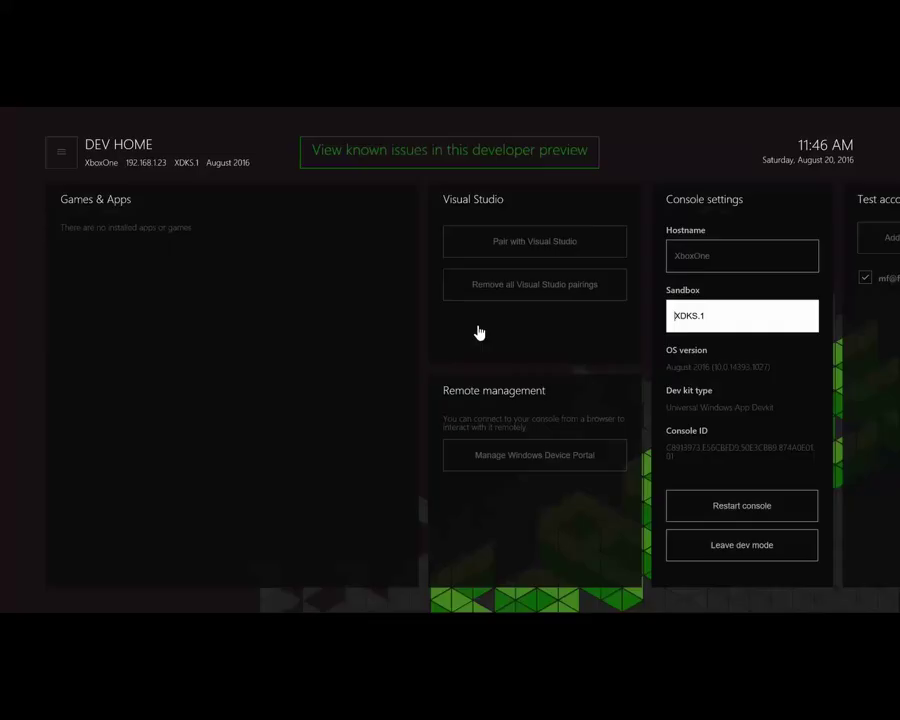
pyautogui.press('Down')
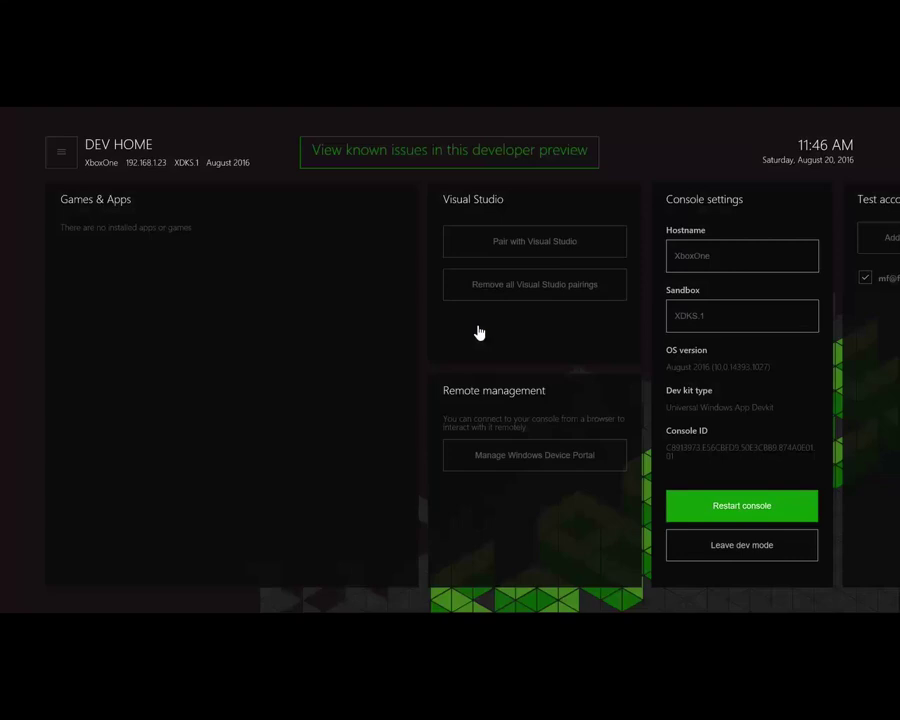
pyautogui.press('Down')
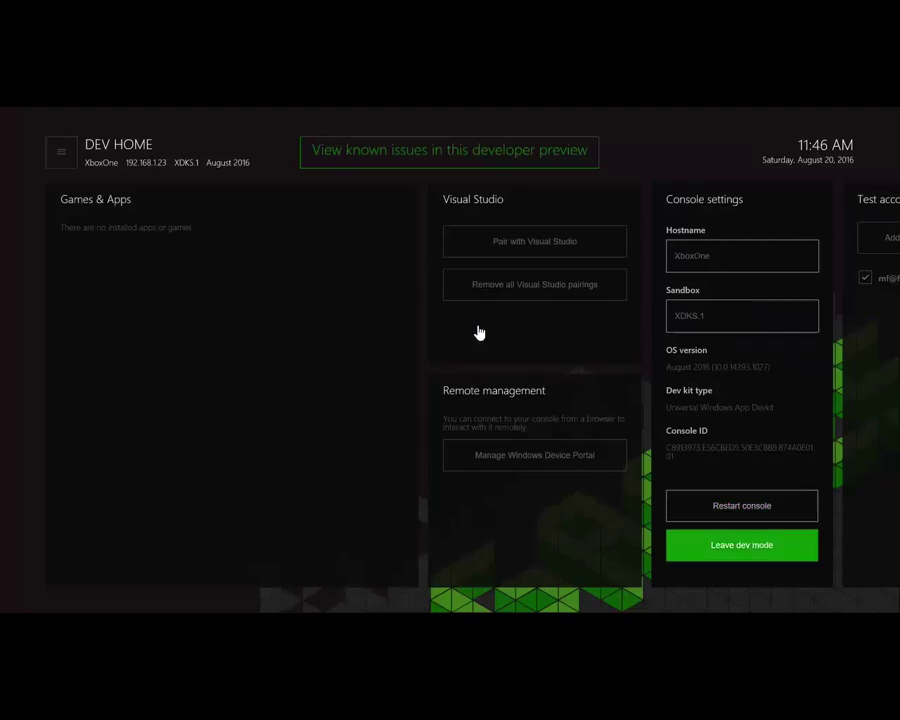
# Look over the test accounts and Xbox Live columns, ending on Manage Windows Device Portal.
pyautogui.press('Right')
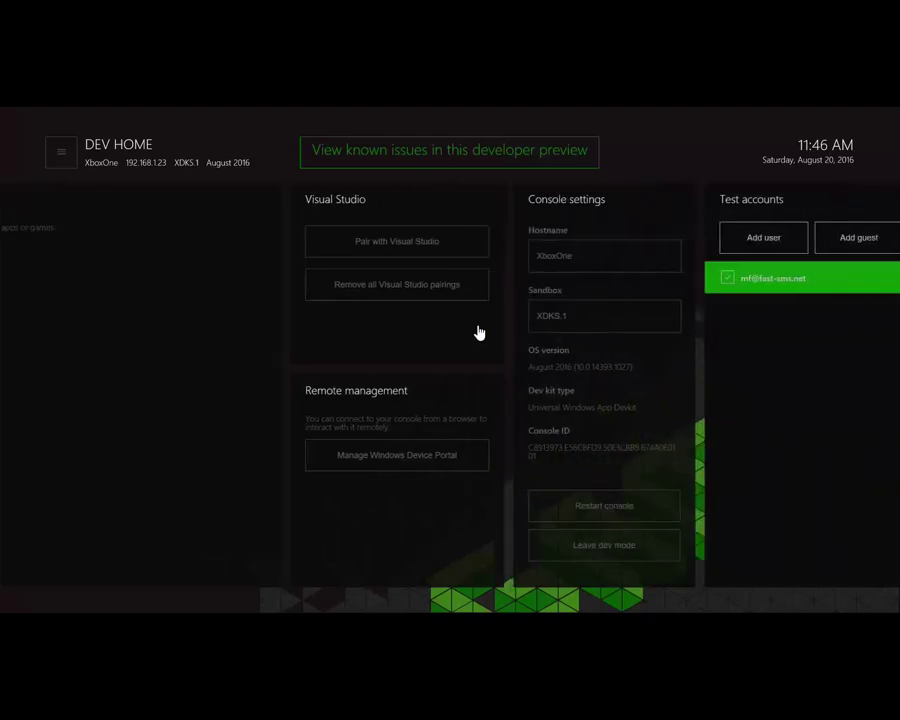
pyautogui.press('Right')
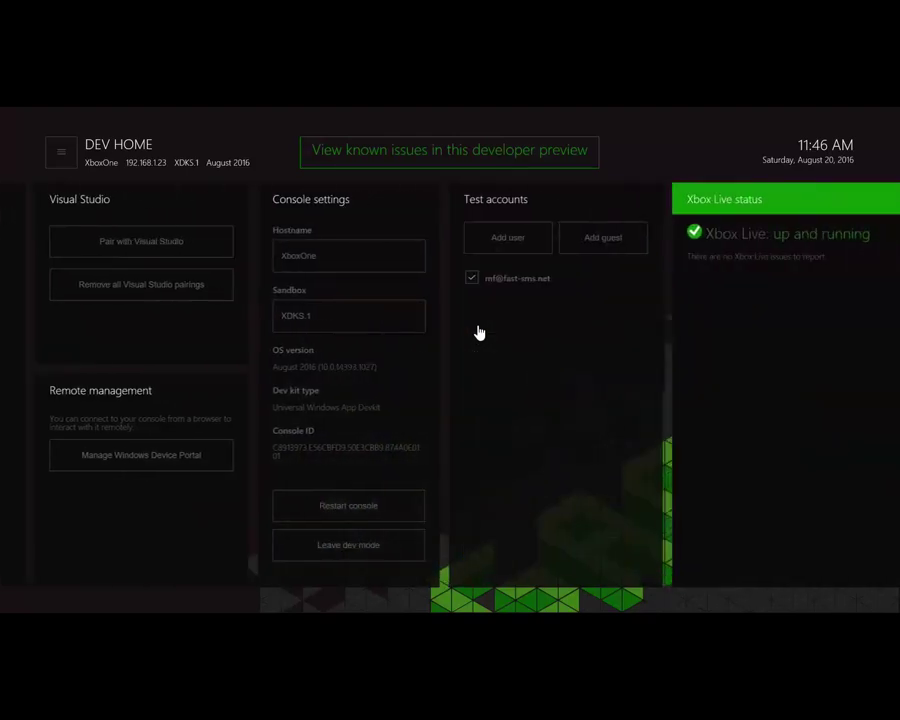
pyautogui.press('Left')
pyautogui.press('Down')
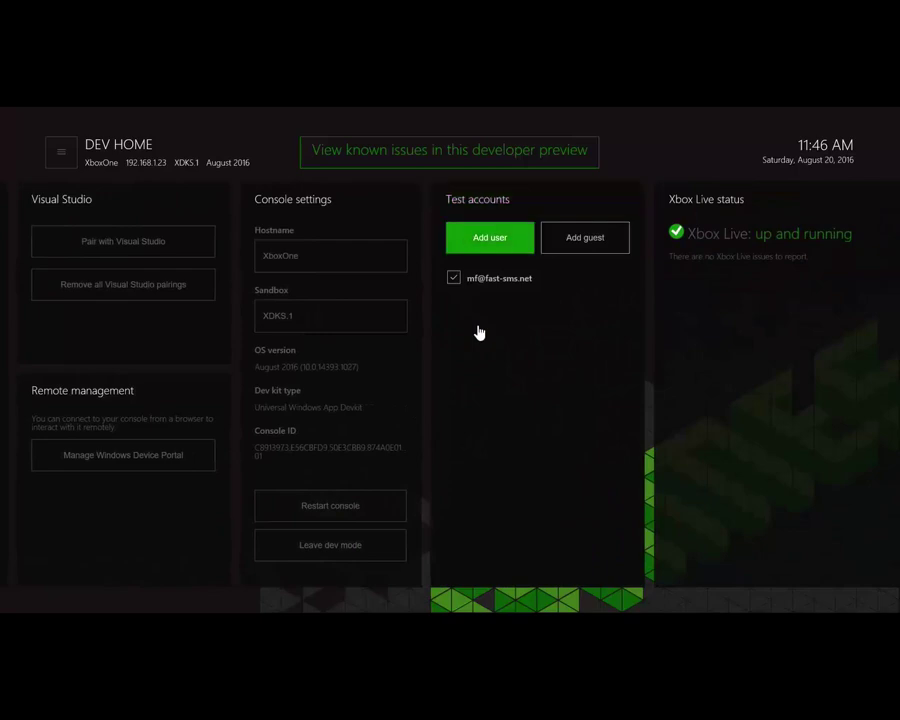
pyautogui.press('Up')
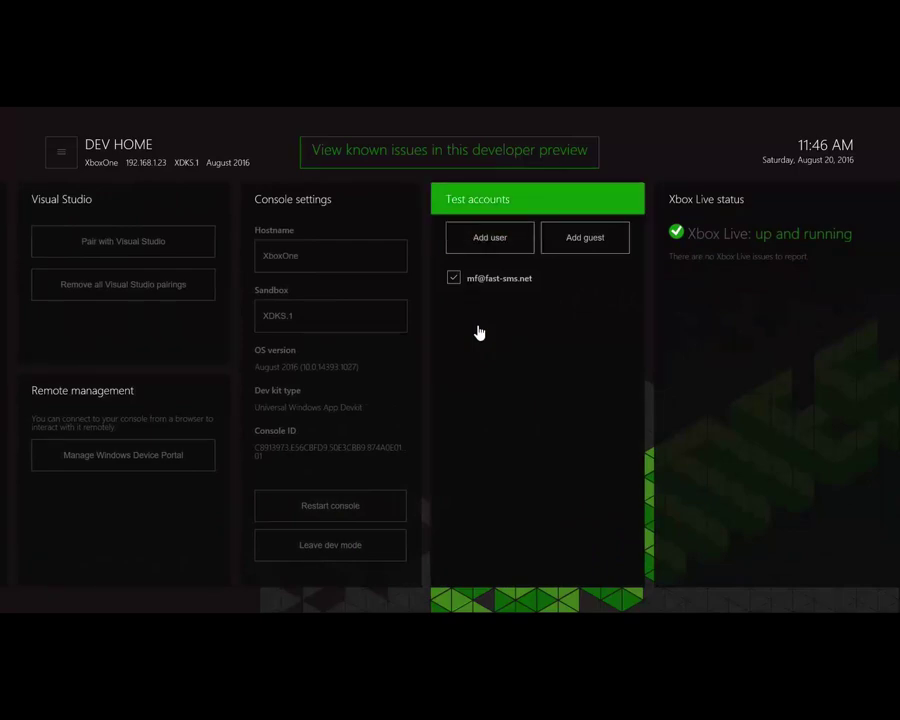
pyautogui.press('Left')
pyautogui.press('Left')
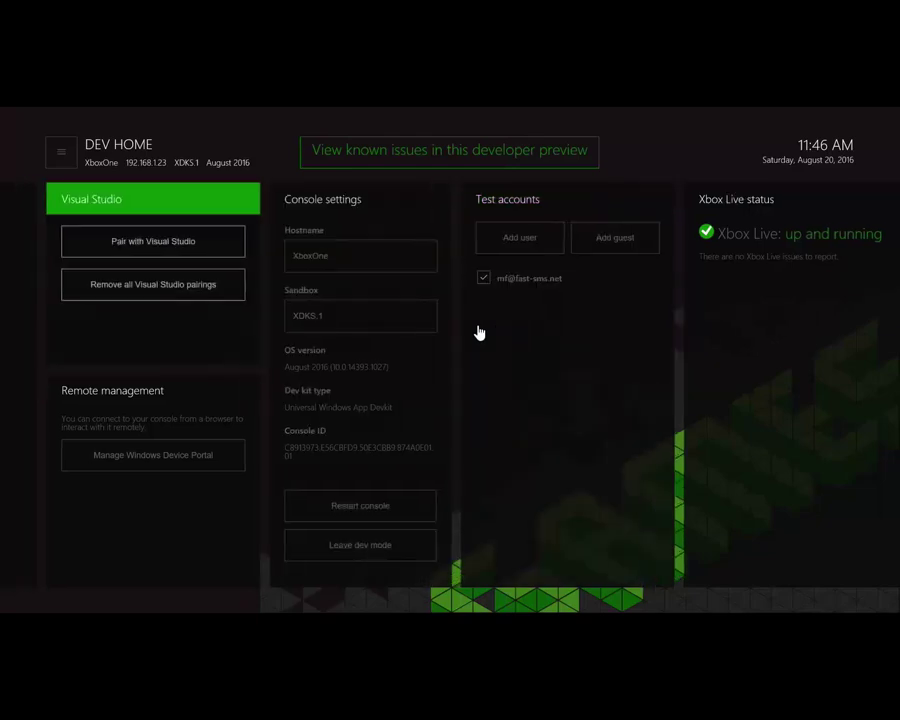
pyautogui.press('Left')
pyautogui.press('Right')
pyautogui.press('Down')
pyautogui.press('Down')
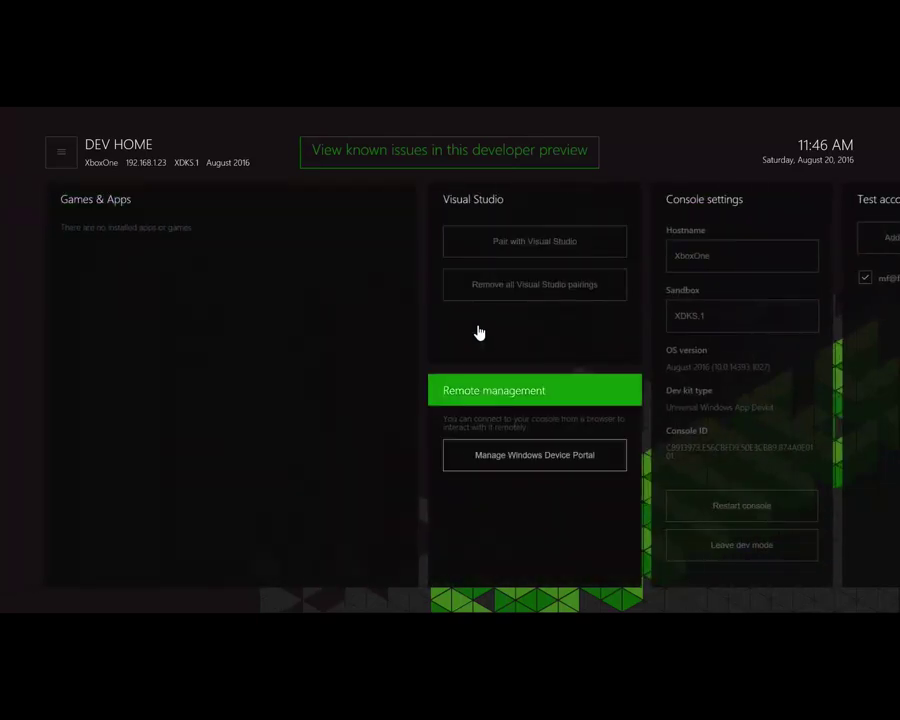
pyautogui.press('Down')
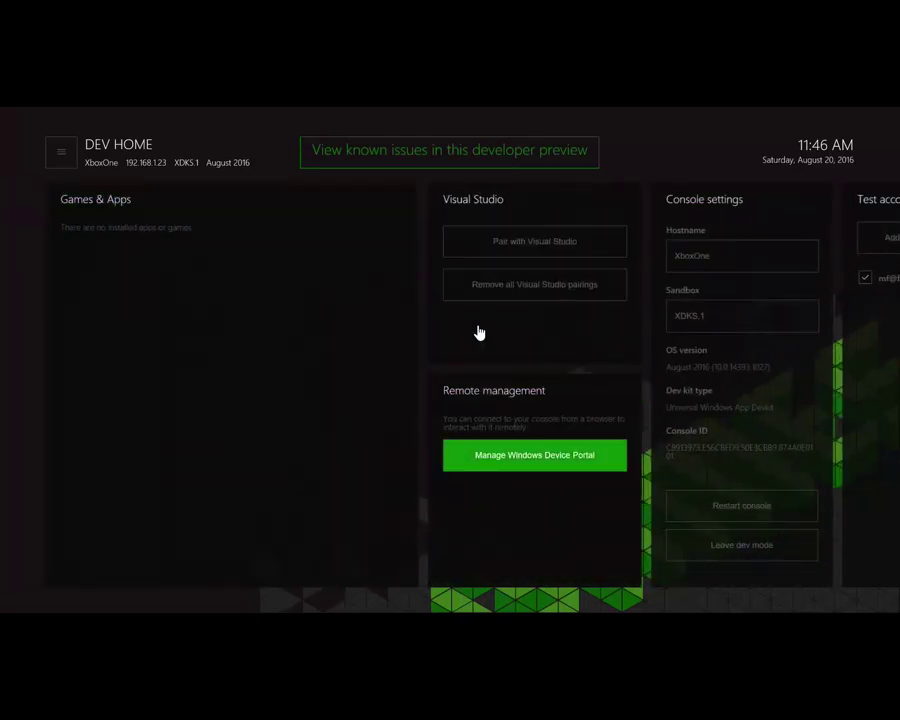
# Set a Windows Device Portal user name and password with the on-screen keyboard and save.
pyautogui.press('Return')
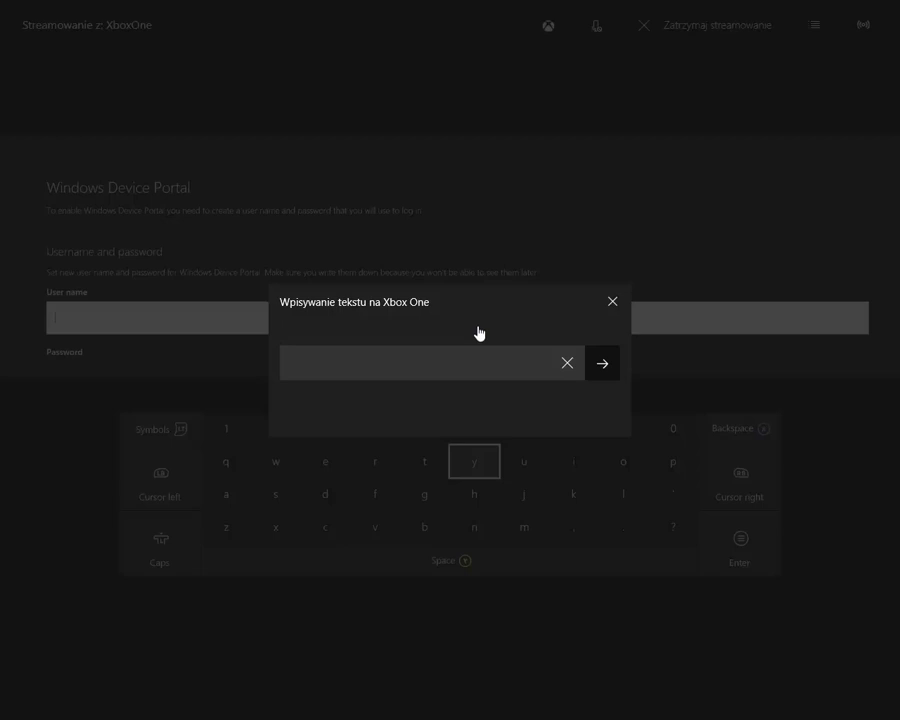
pyautogui.click(476, 361)
pyautogui.write('mf')
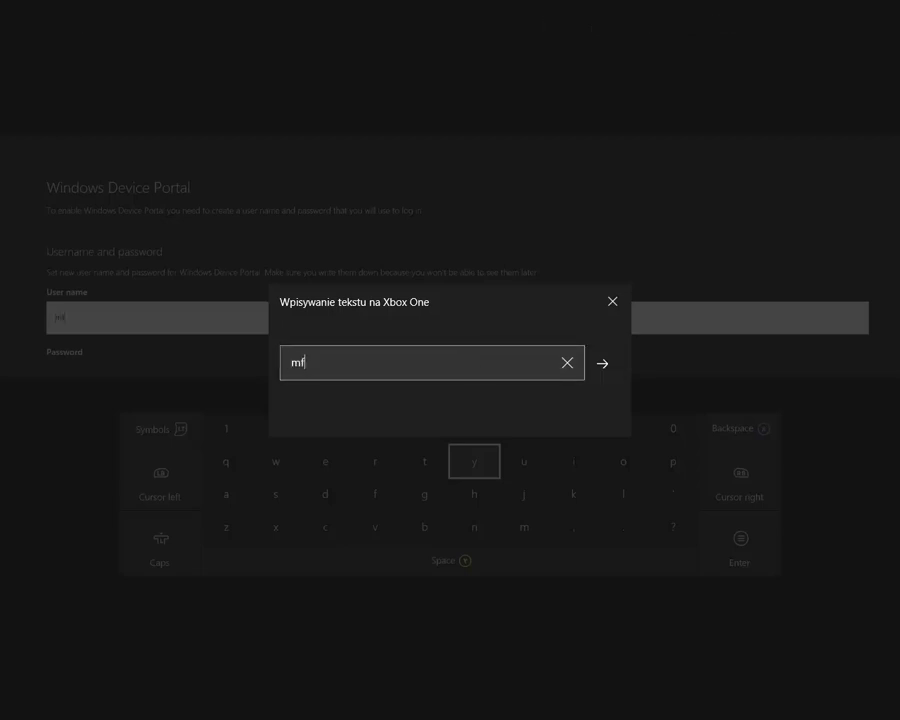
pyautogui.press('Return')
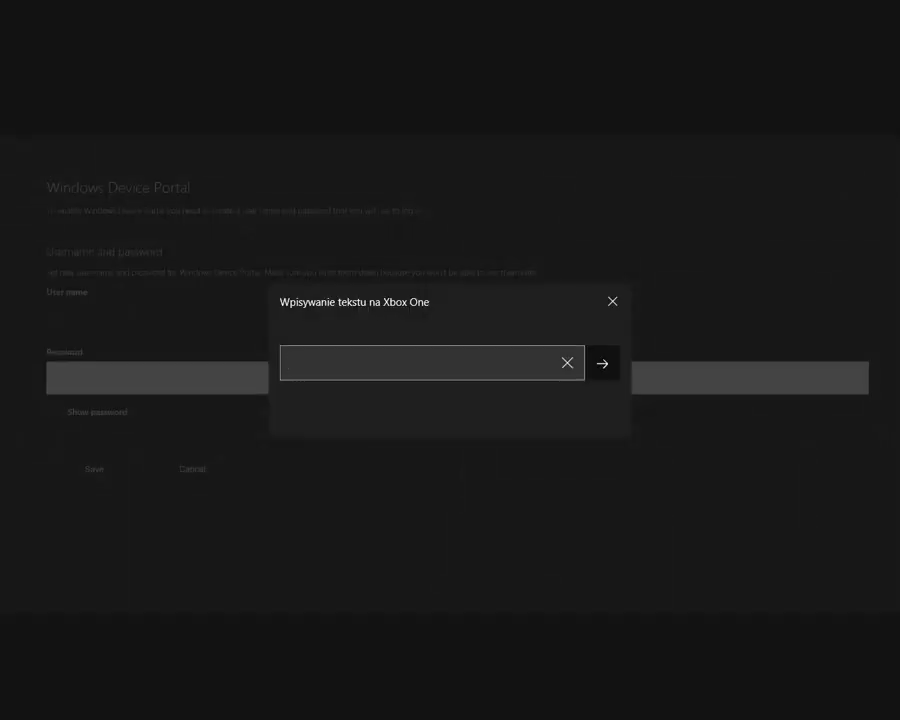
pyautogui.write('**********')
pyautogui.click(603, 368)
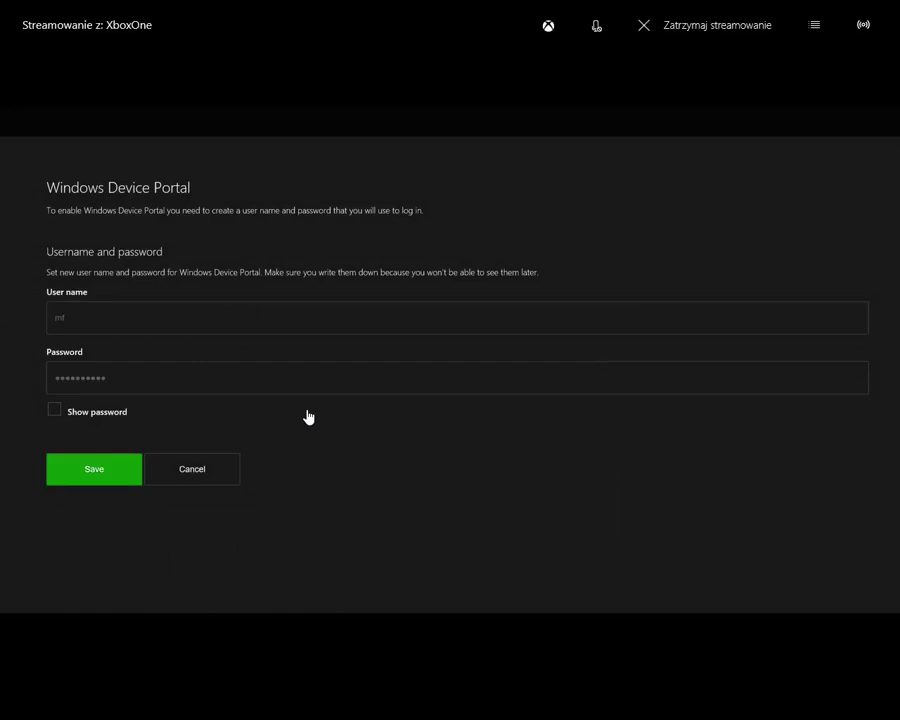
pyautogui.press('Return')
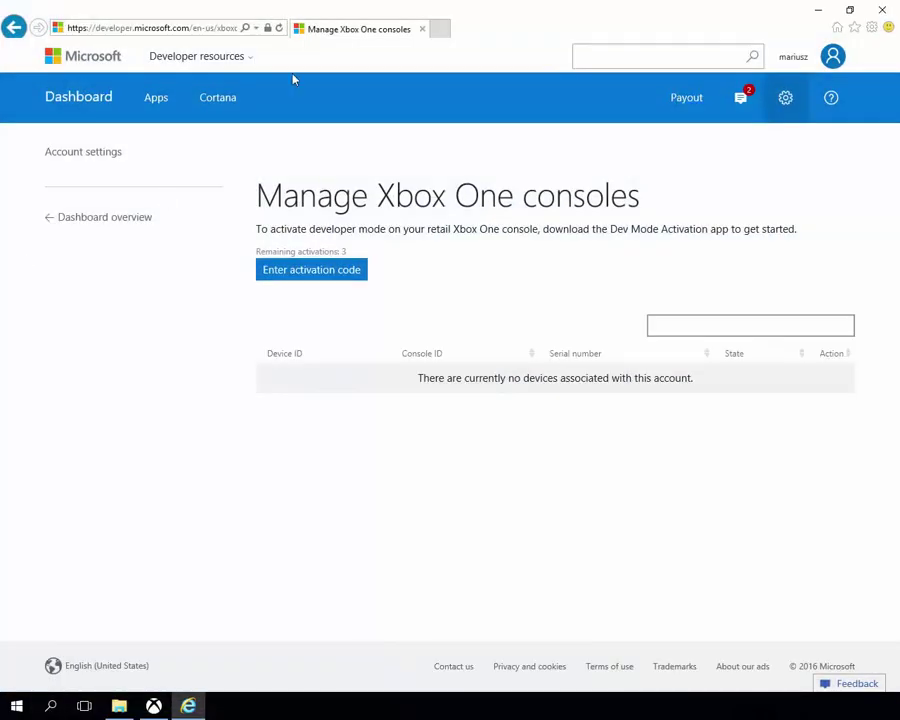
# Continue past the certificate warning and sign in to the Device Portal with its credentials.
pyautogui.moveTo(452, 14); pyautogui.dragTo(14, 206)
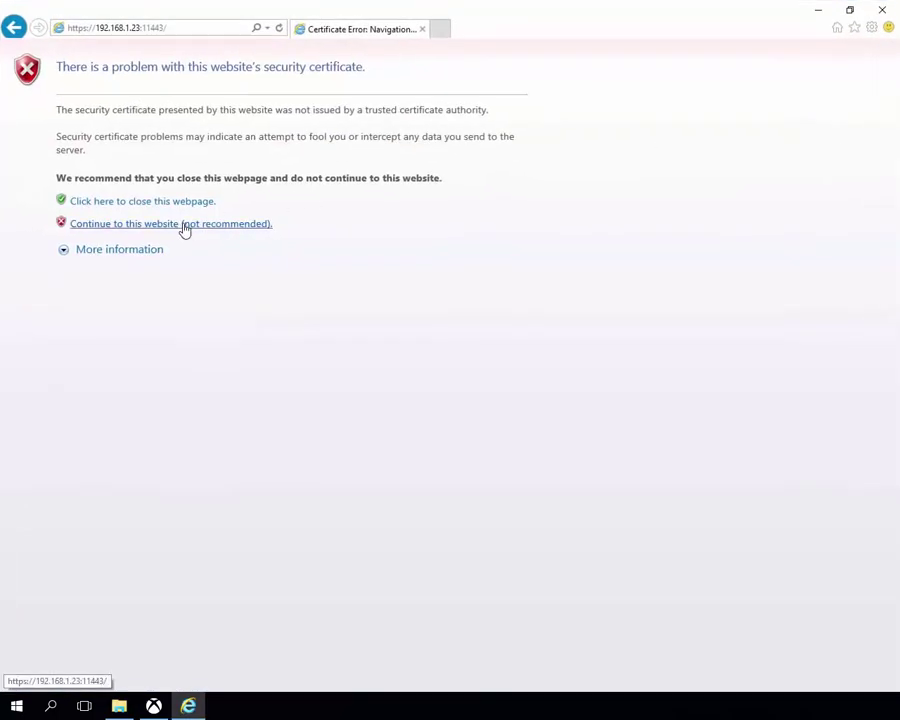
pyautogui.click(183, 225)
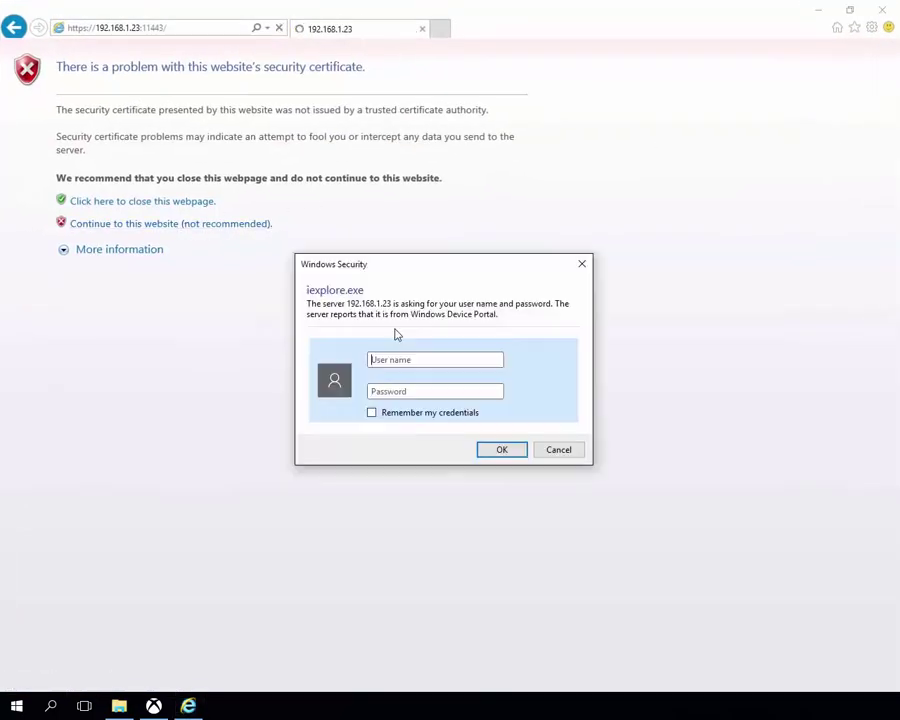
pyautogui.write('mf')
pyautogui.press('Tab')
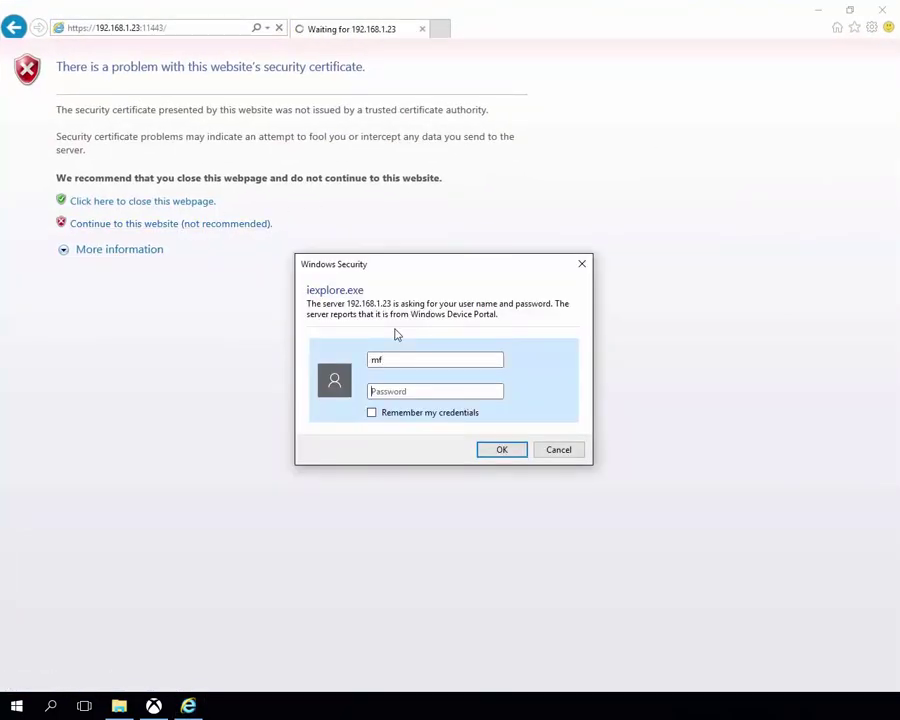
pyautogui.write('•••••••••')
pyautogui.click(502, 450)
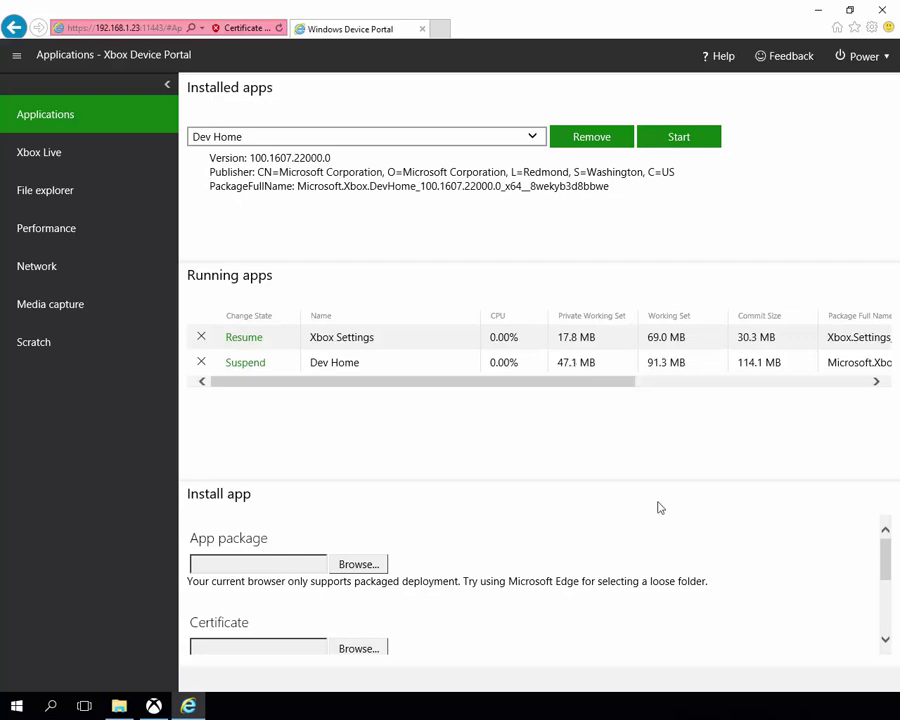
pyautogui.moveTo(882, 573); pyautogui.dragTo(882, 545)
# Check Xbox Live, browse DevelopmentFiles > VSRemoteTools > x64 and LocalAppData, then view Performance.
pyautogui.click(54, 163)
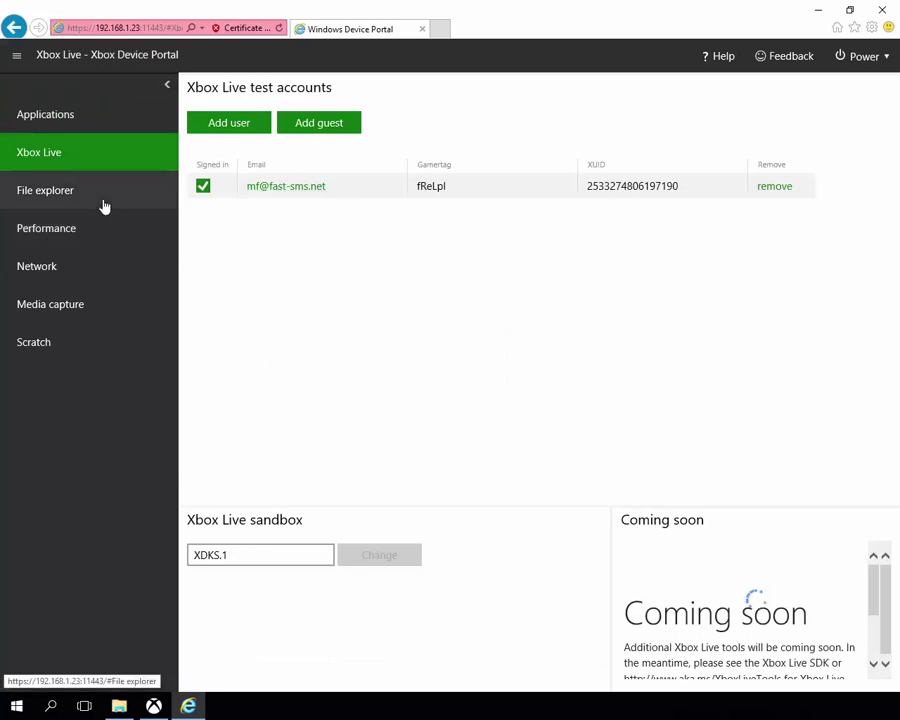
pyautogui.click(48, 195)
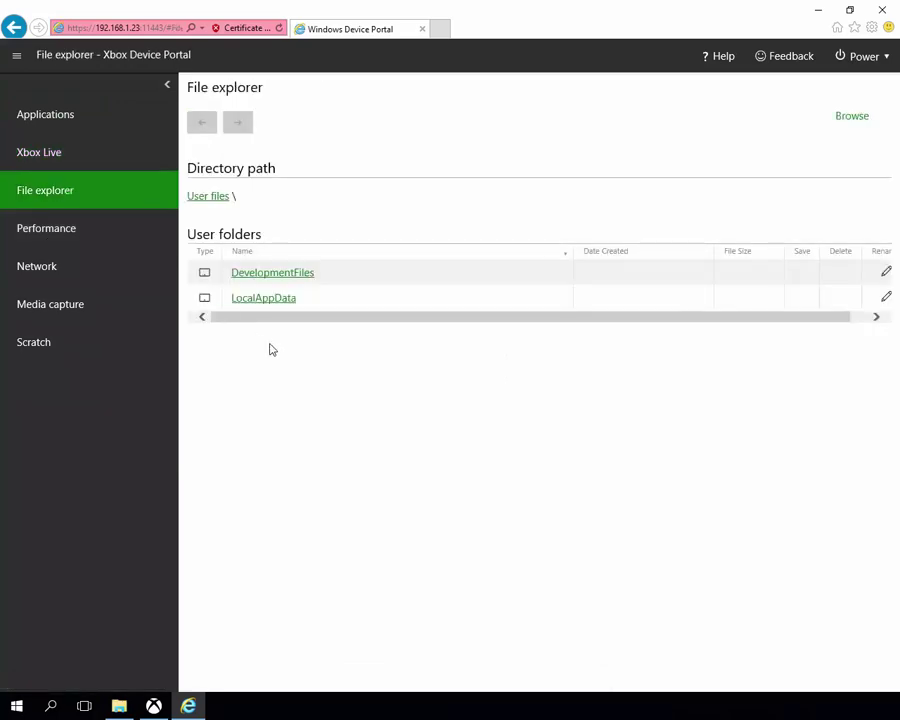
pyautogui.click(270, 276)
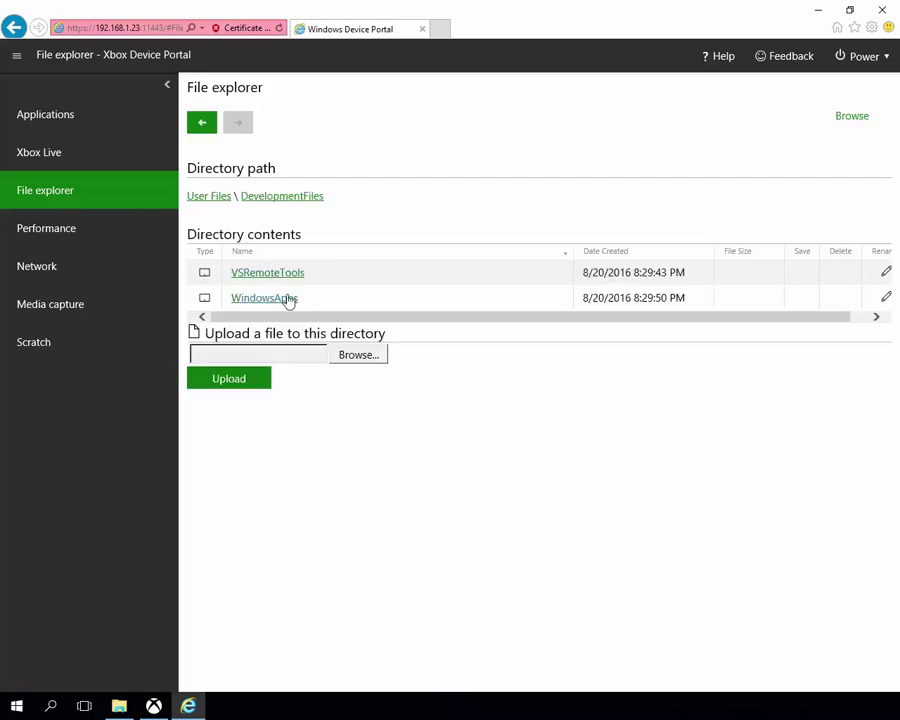
pyautogui.click(287, 276)
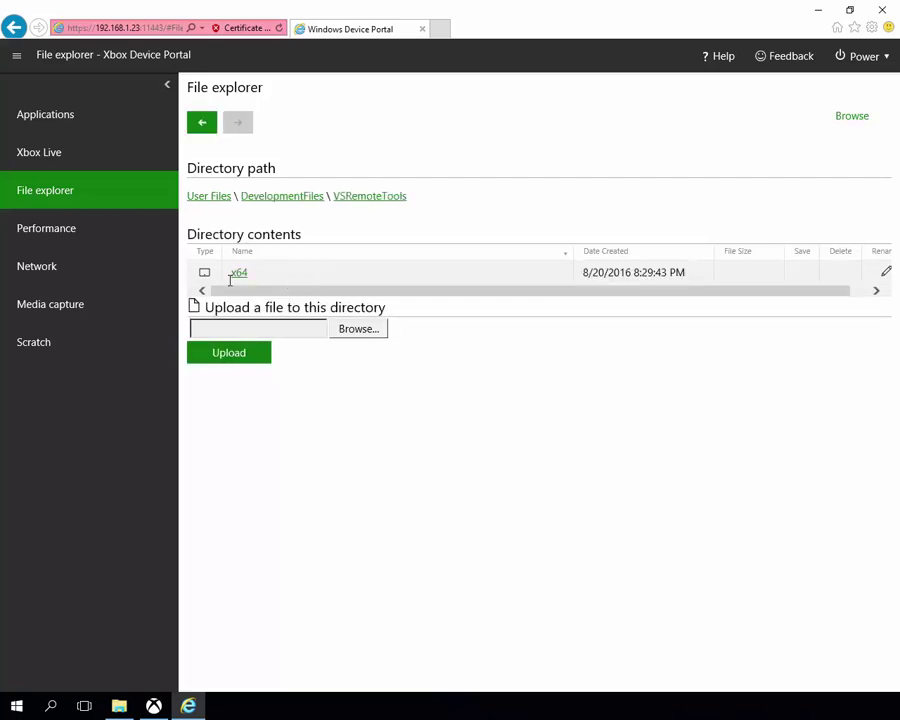
pyautogui.click(240, 275)
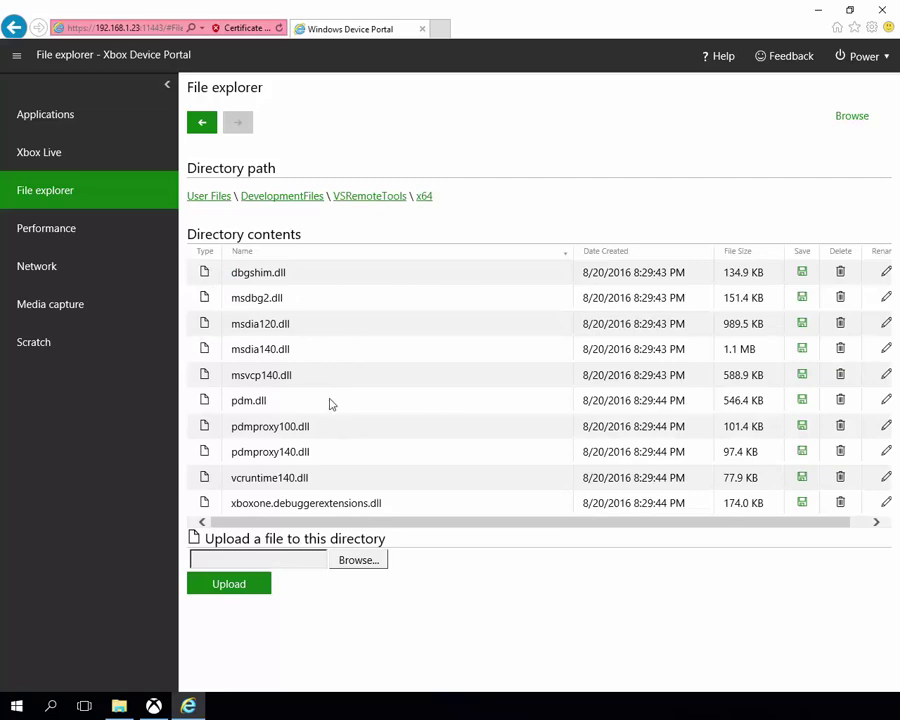
pyautogui.click(208, 197)
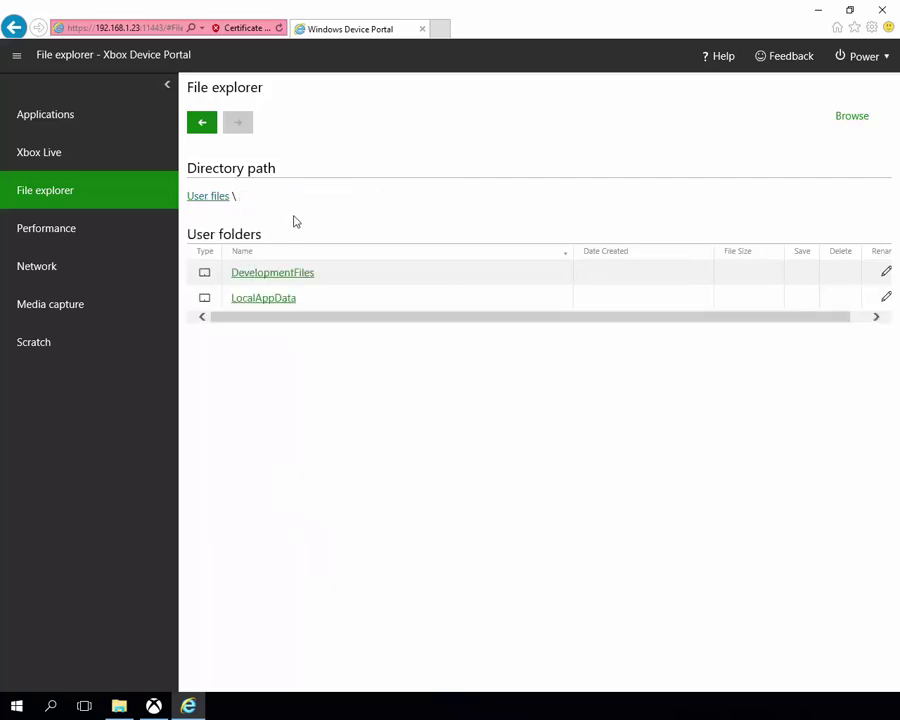
pyautogui.click(279, 297)
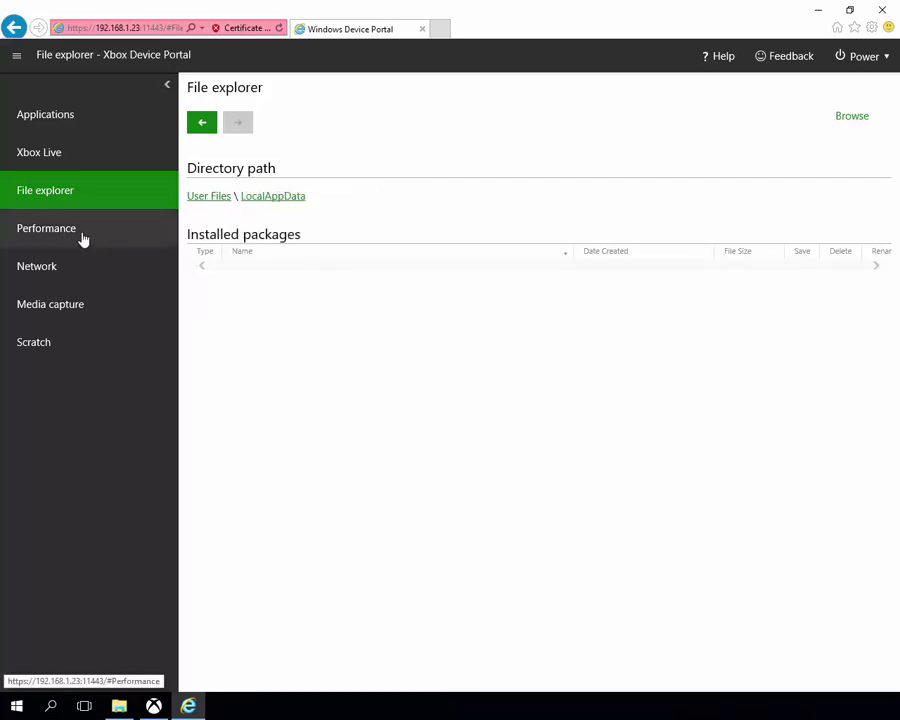
pyautogui.click(82, 228)
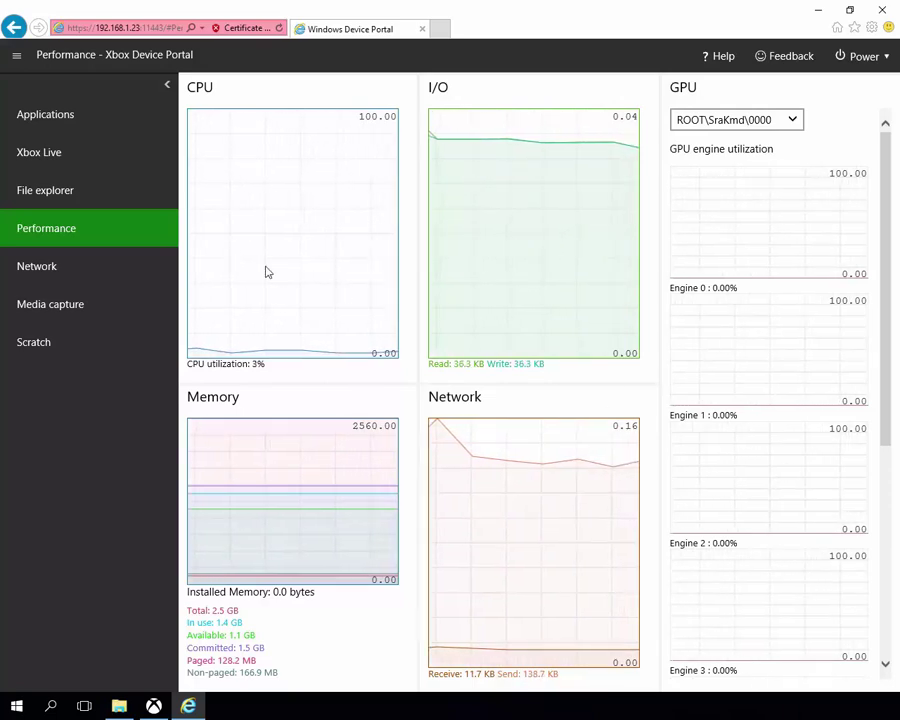
# Review the Network page's adapters and IP configuration, then switch to Media capture.
pyautogui.click(48, 267)
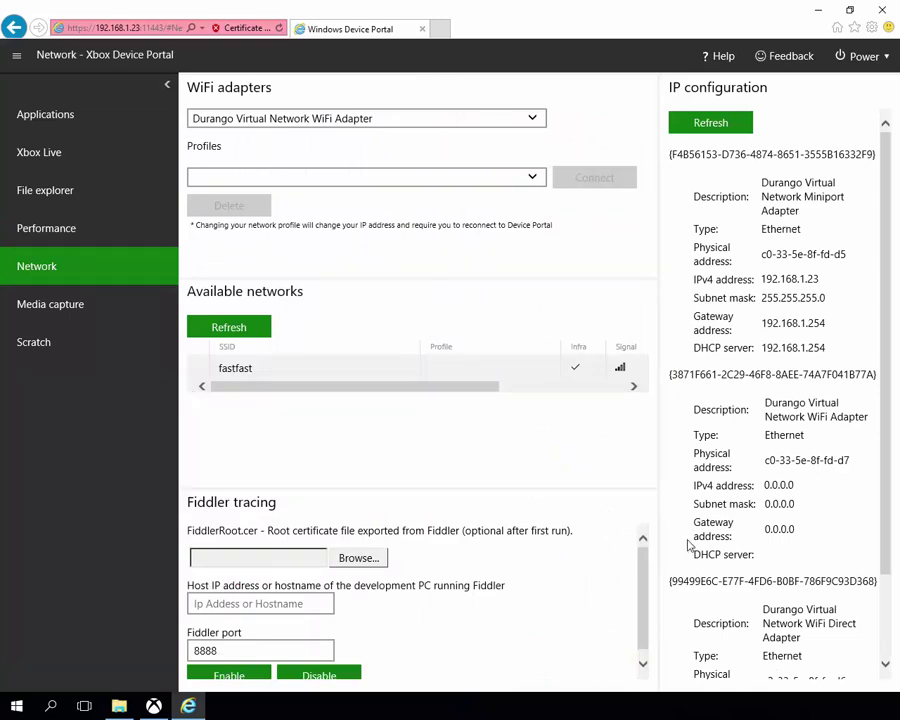
pyautogui.moveTo(886, 546); pyautogui.dragTo(839, 592)
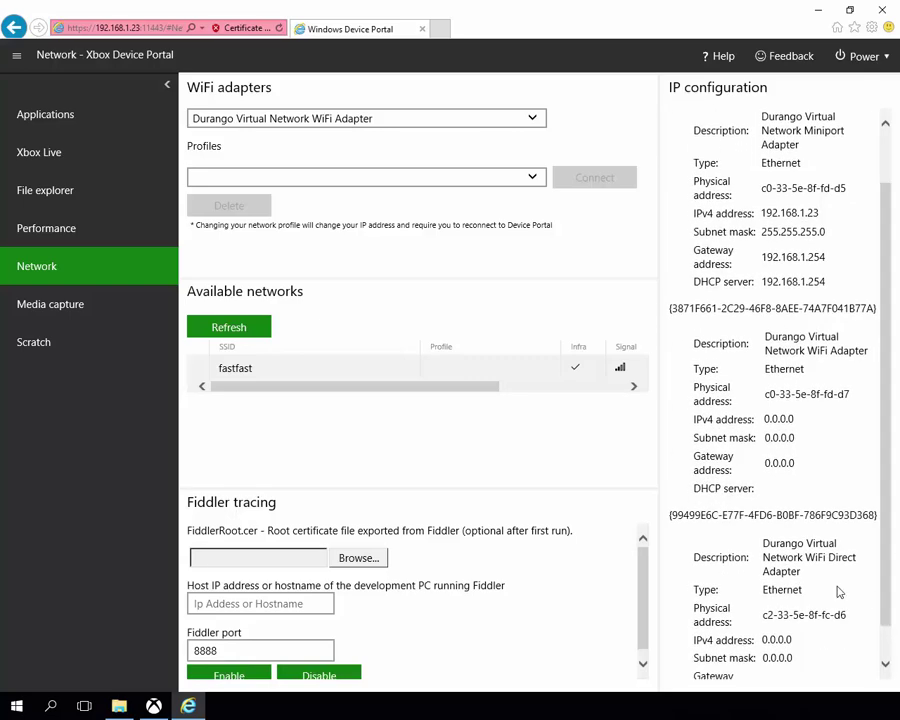
pyautogui.scroll(-1, 645, 552)
pyautogui.scroll(1, 645, 552)
pyautogui.moveTo(882, 412); pyautogui.dragTo(884, 345)
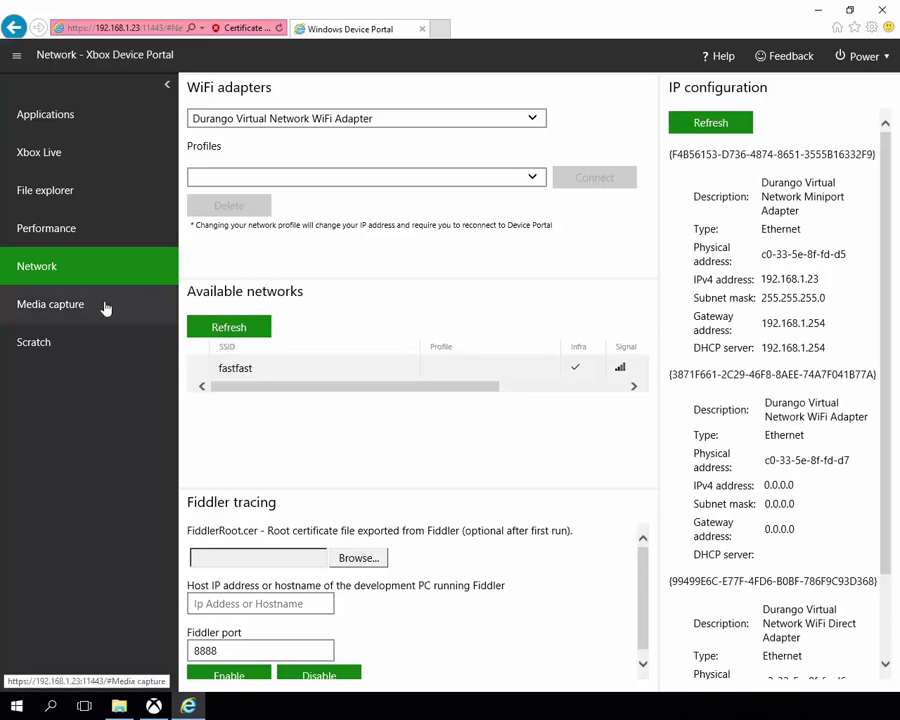
pyautogui.click(106, 309)
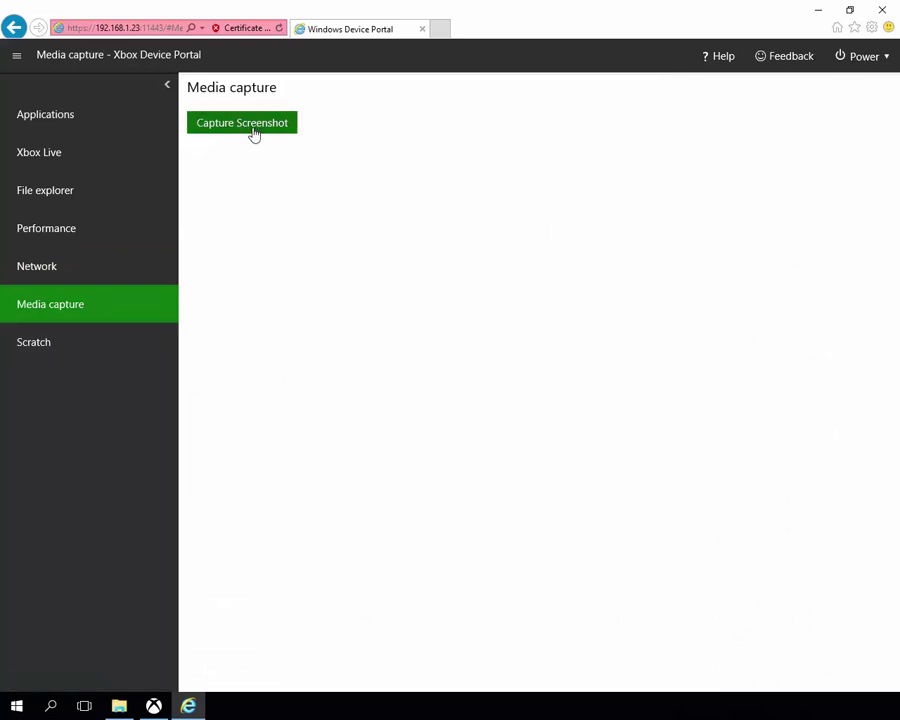
# Show the Applications page and keep Dev Home selected in the Installed apps list.
pyautogui.click(45, 114)
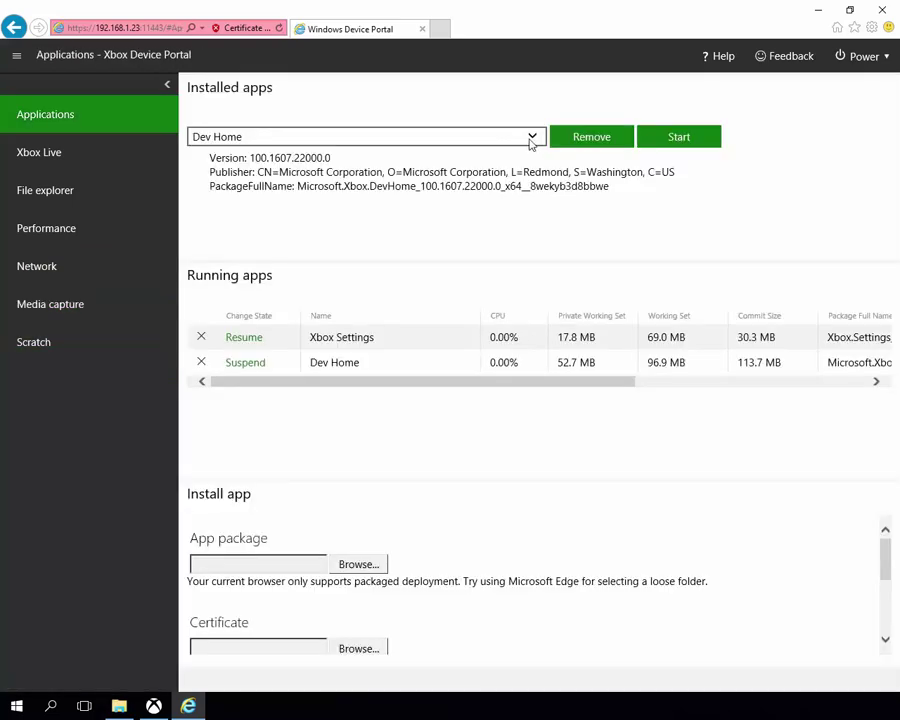
pyautogui.click(531, 140)
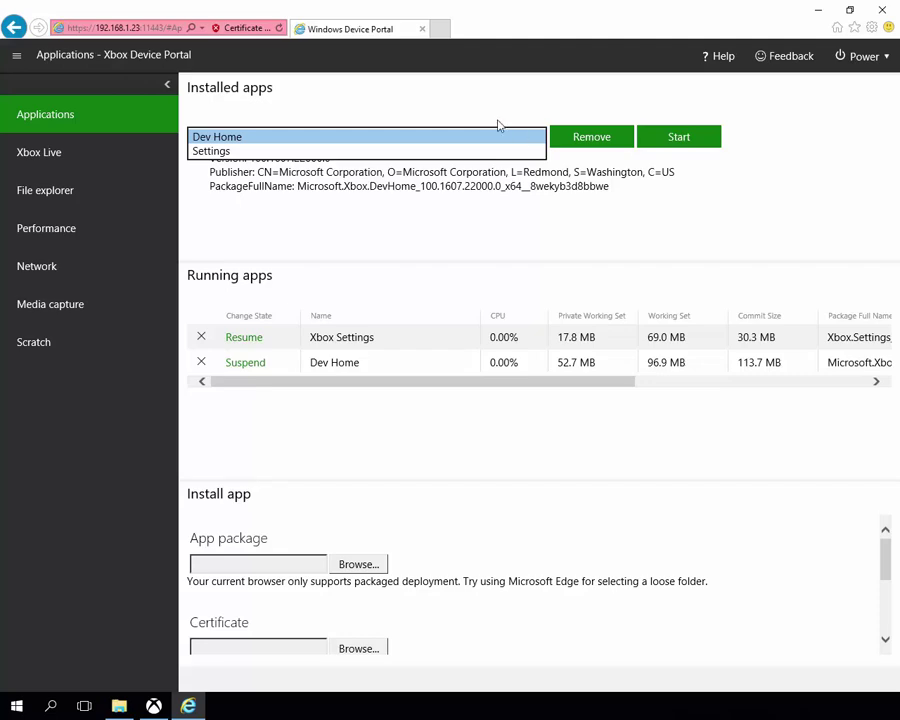
pyautogui.click(492, 116)
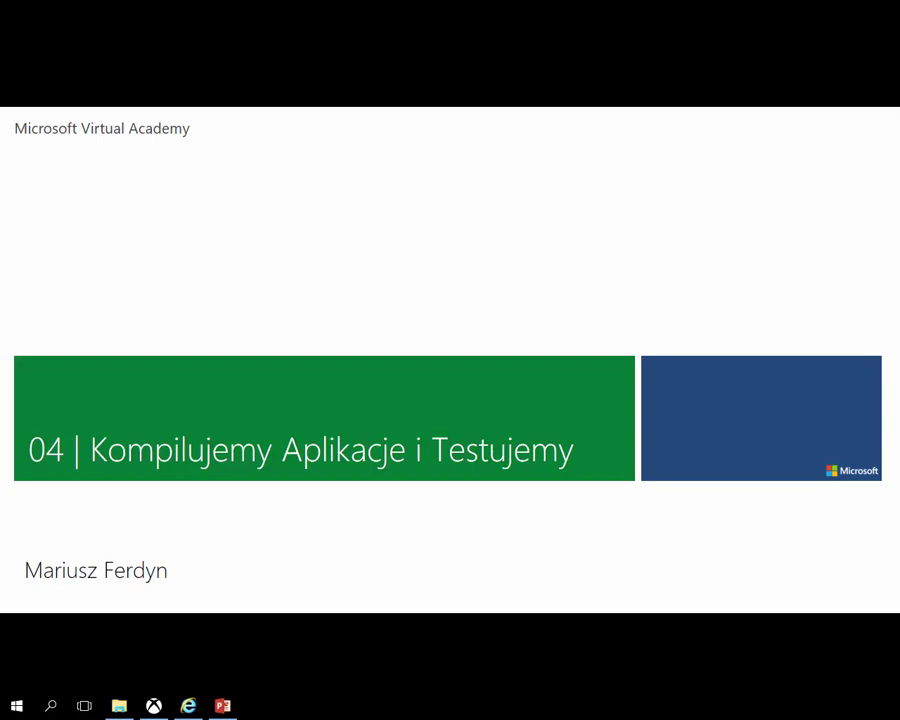
# Advance to the demo slide and open XBOne.sln from the inner XBOne-master folder.
pyautogui.press('pagedown')
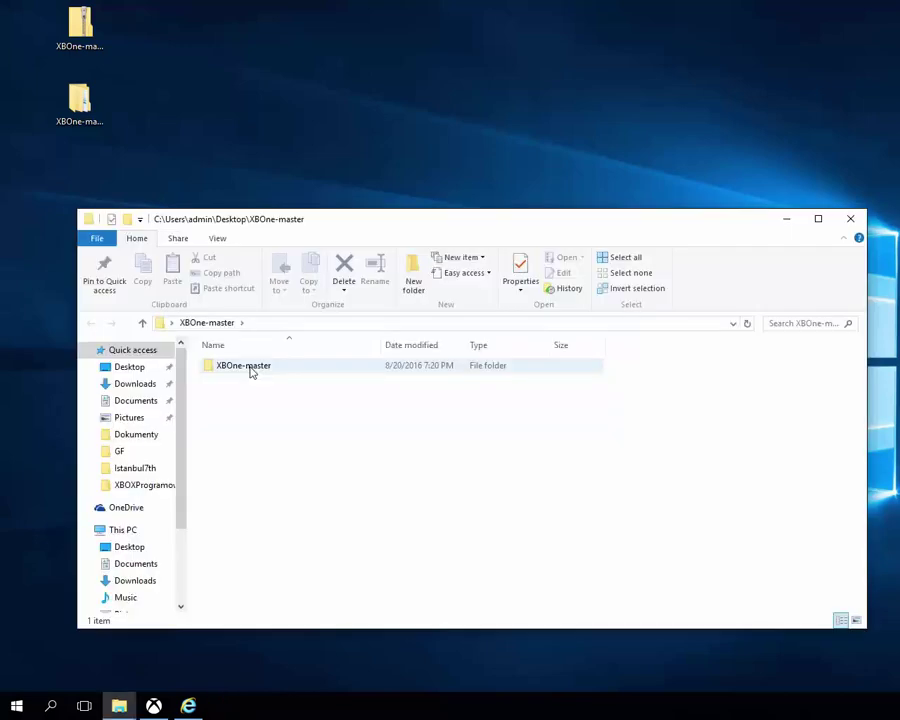
pyautogui.doubleClick(250, 369)
pyautogui.doubleClick(275, 486)
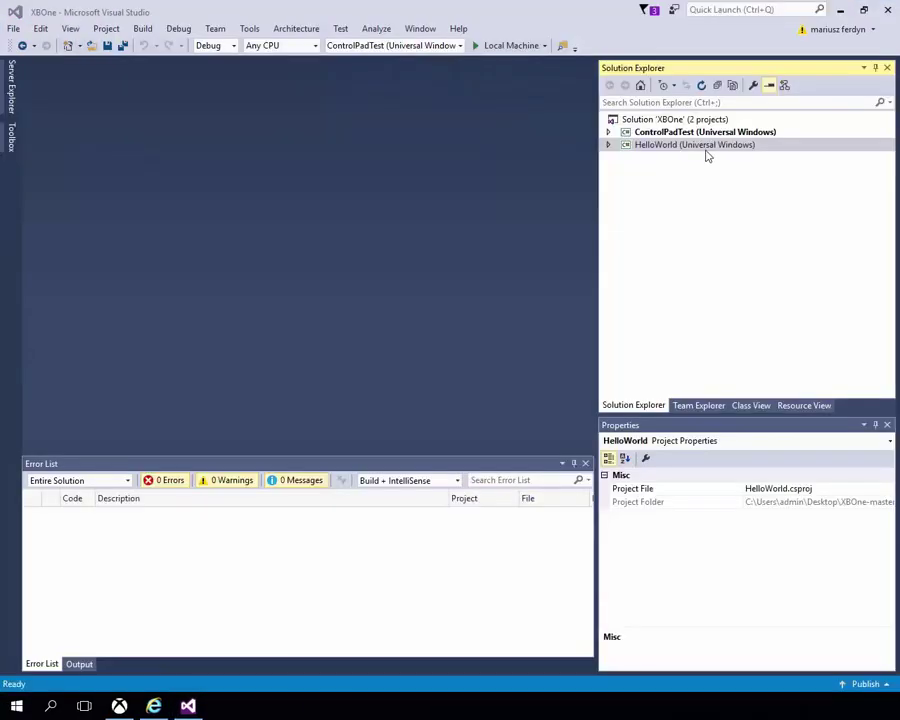
# Point HelloWorld's debugging at Remote Machine 192.168.1.23 with Universal (Unencrypted Protocol) authentication, and save.
pyautogui.rightClick(702, 148)
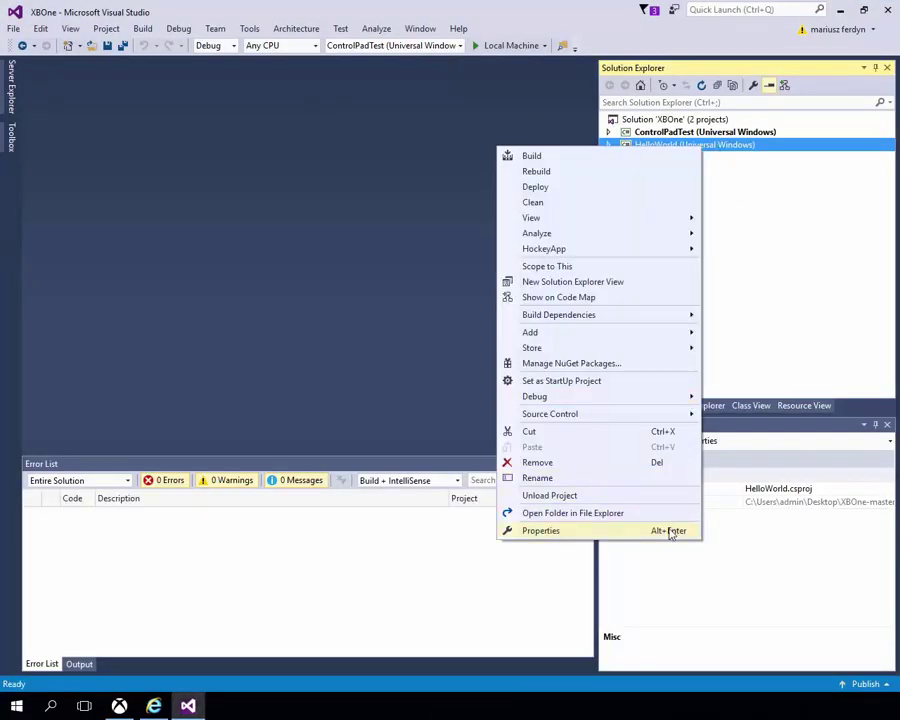
pyautogui.click(541, 530)
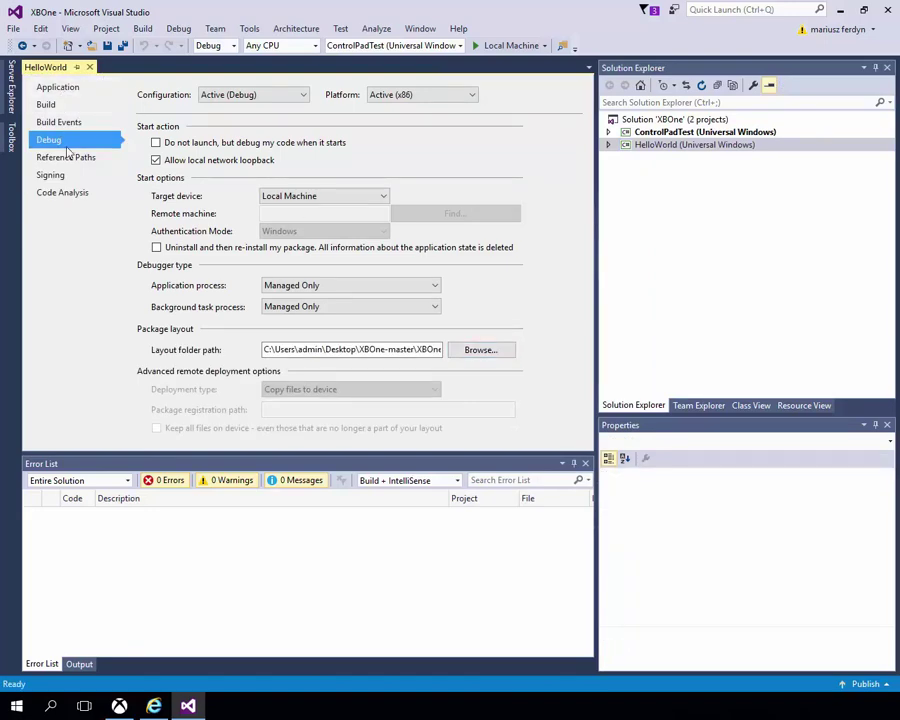
pyautogui.click(378, 200)
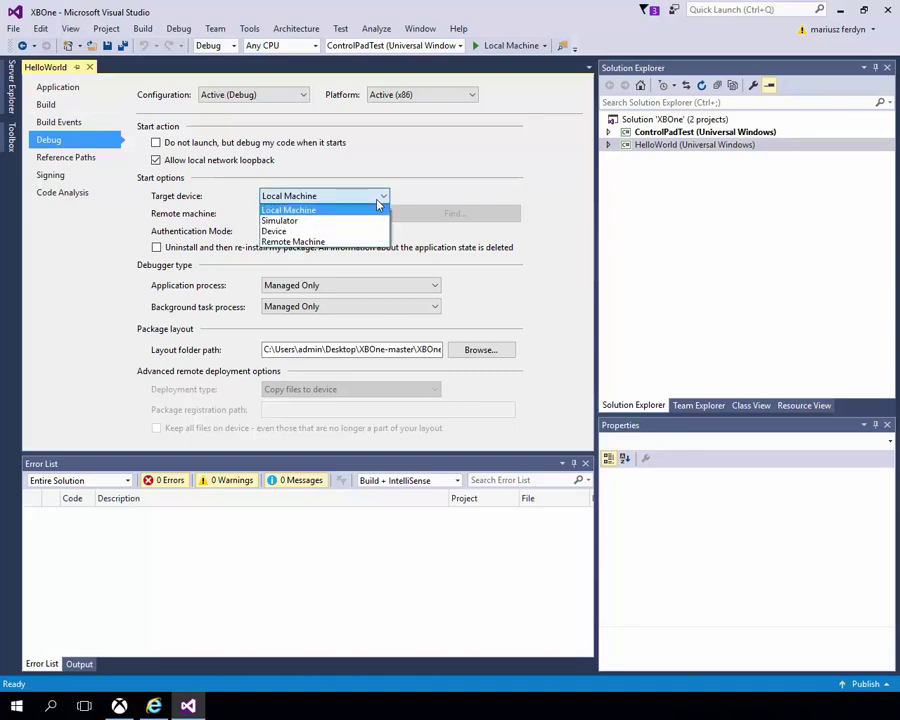
pyautogui.click(347, 243)
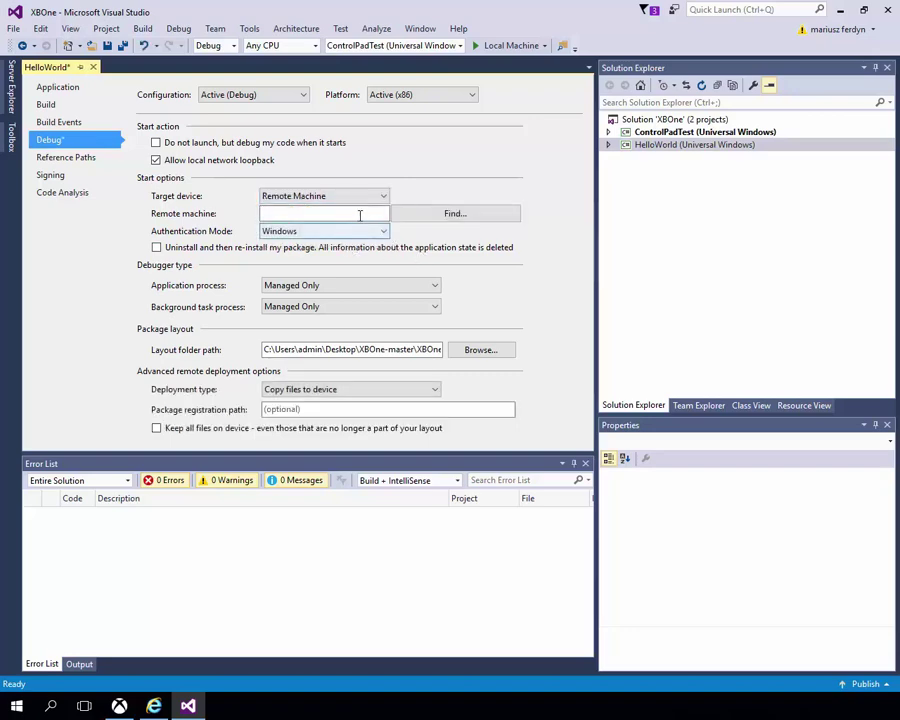
pyautogui.click(359, 215)
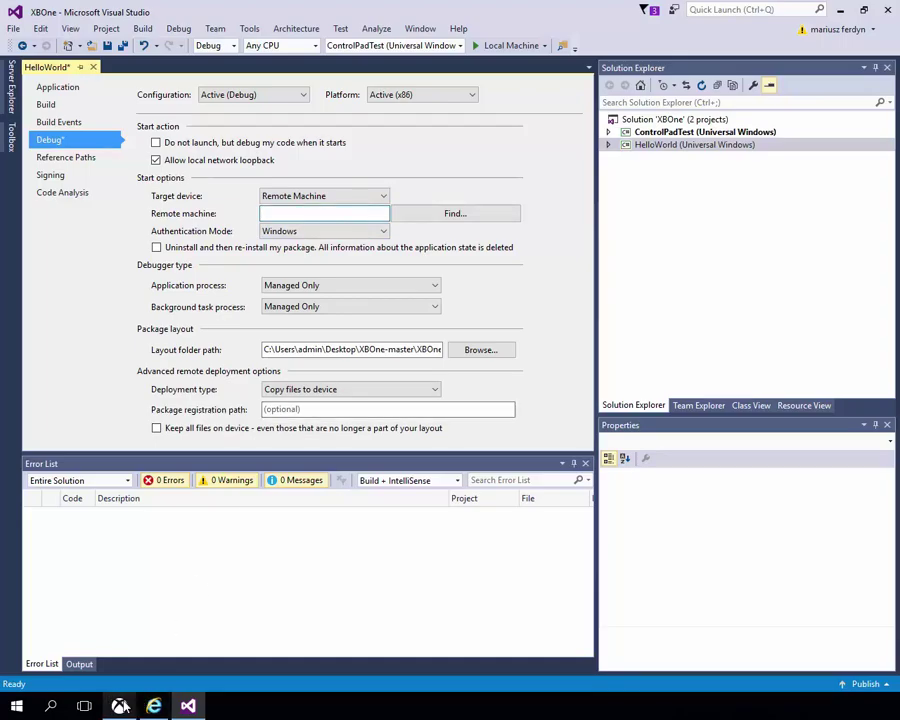
pyautogui.click(120, 706)
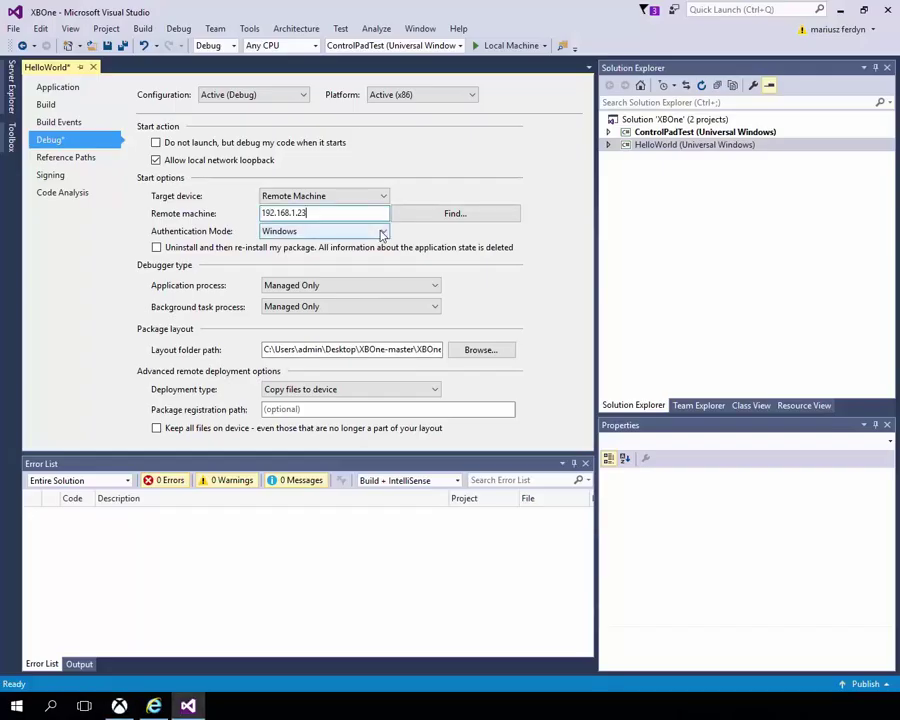
pyautogui.click(382, 231)
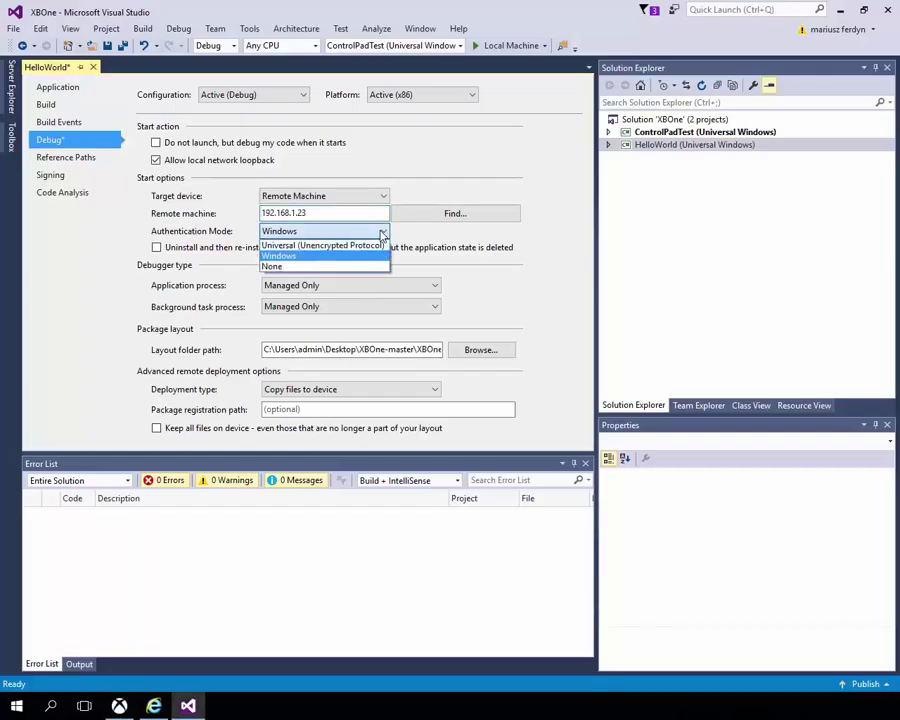
pyautogui.click(360, 246)
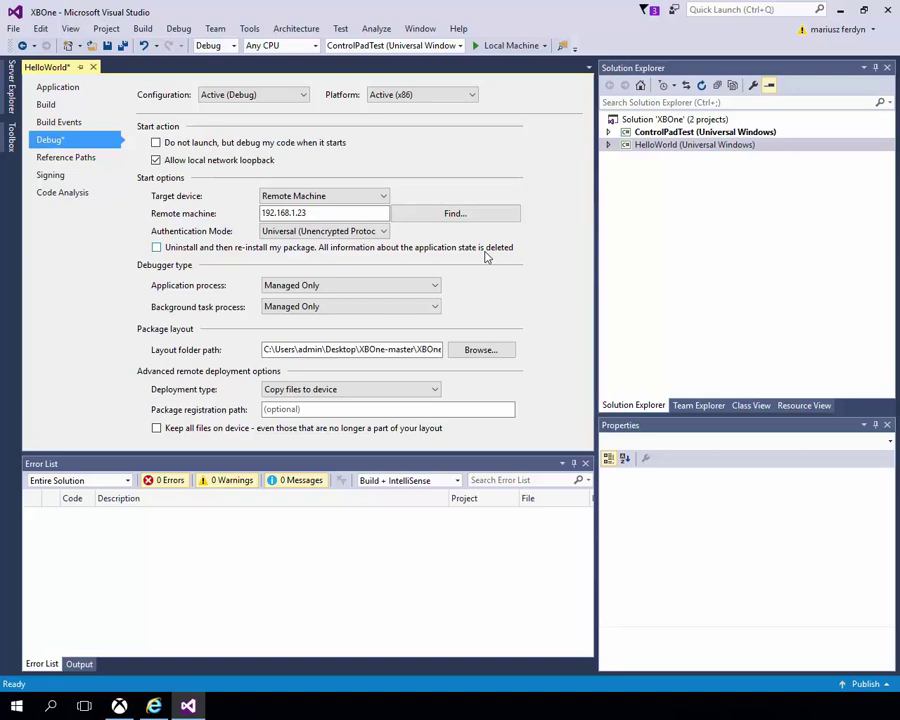
pyautogui.click(108, 46)
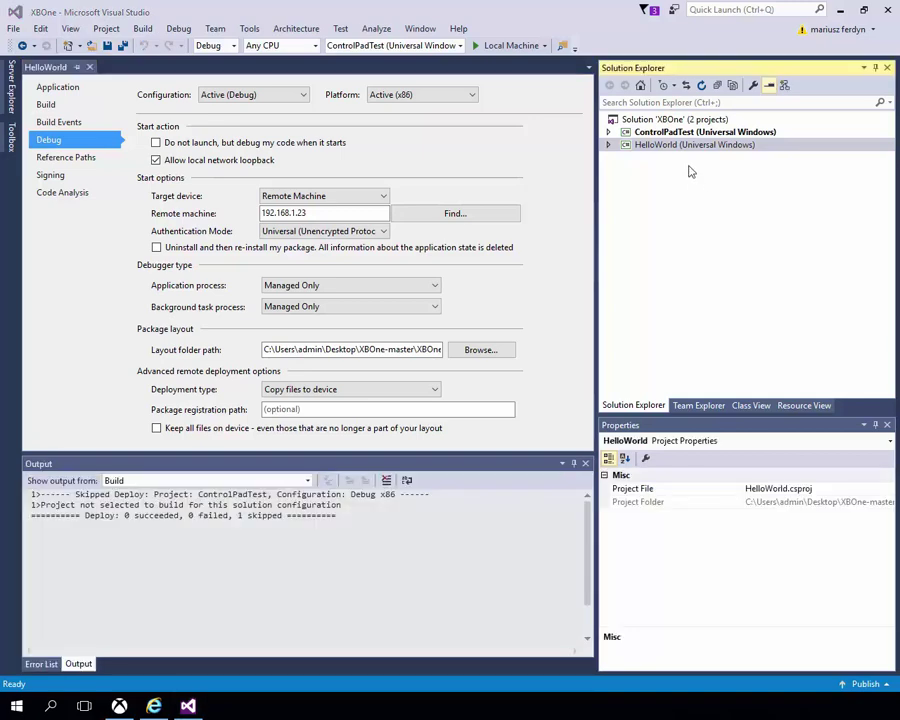
# Try deploying HelloWorld, then expand its project files after the build fails.
pyautogui.rightClick(690, 150)
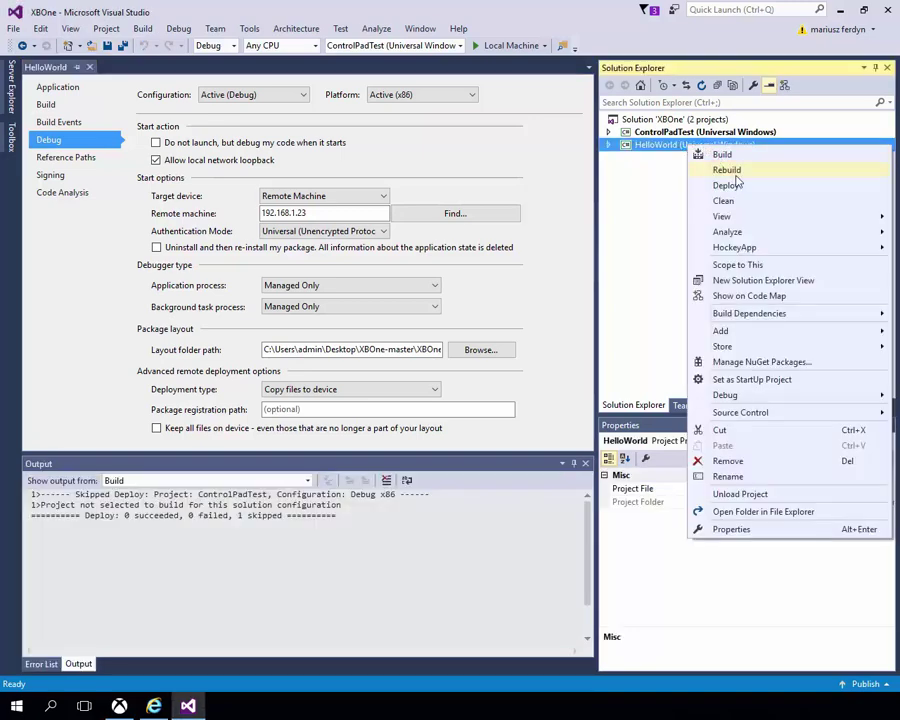
pyautogui.click(736, 176)
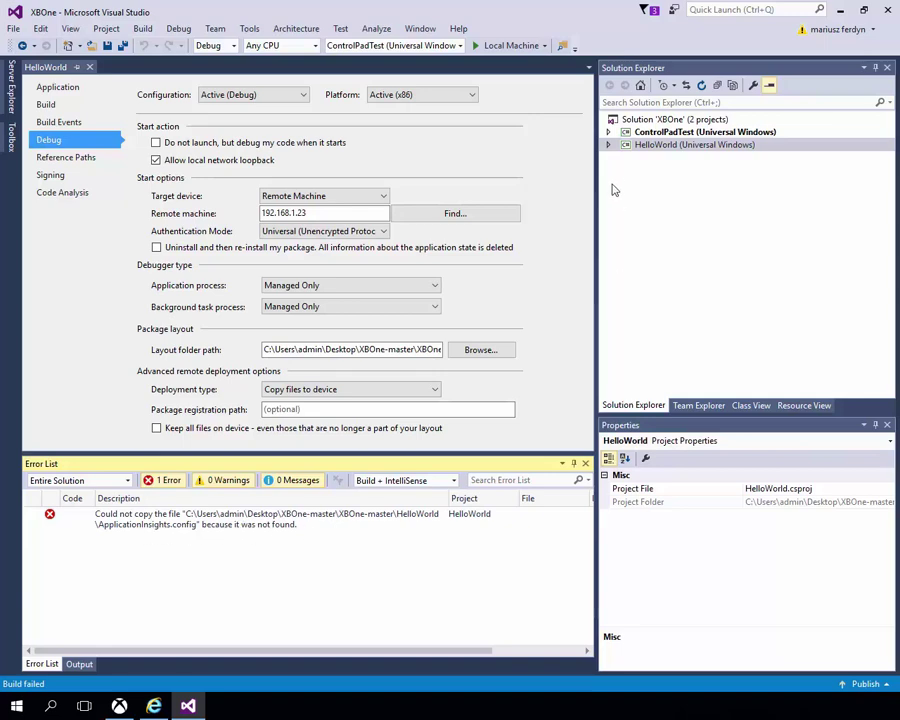
pyautogui.click(622, 146)
pyautogui.click(608, 145)
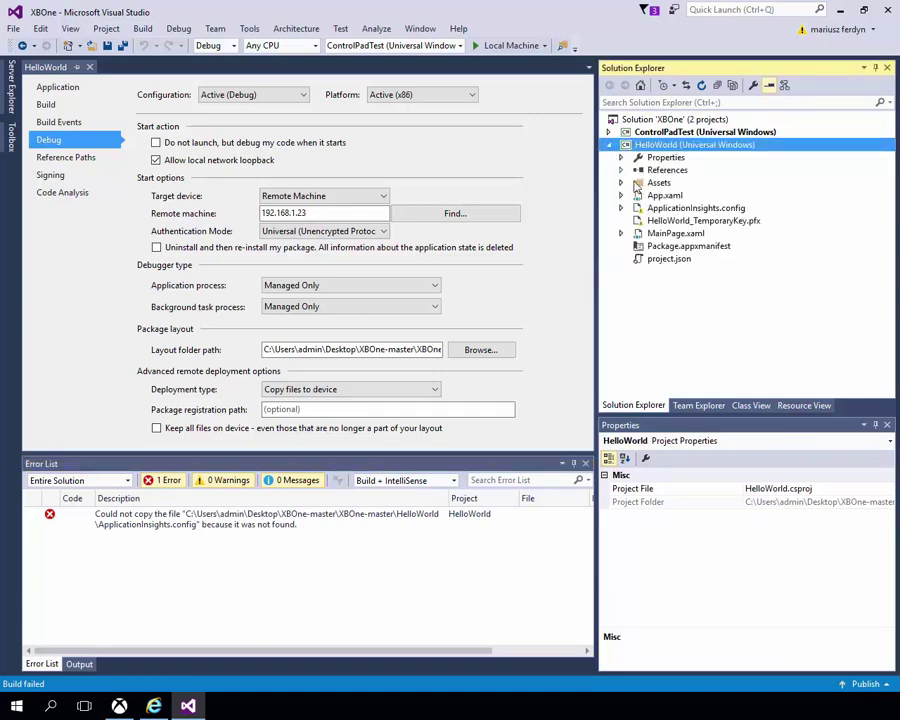
# Permanently delete ApplicationInsights.config from the HelloWorld project.
pyautogui.click(692, 209)
pyautogui.rightClick(693, 210)
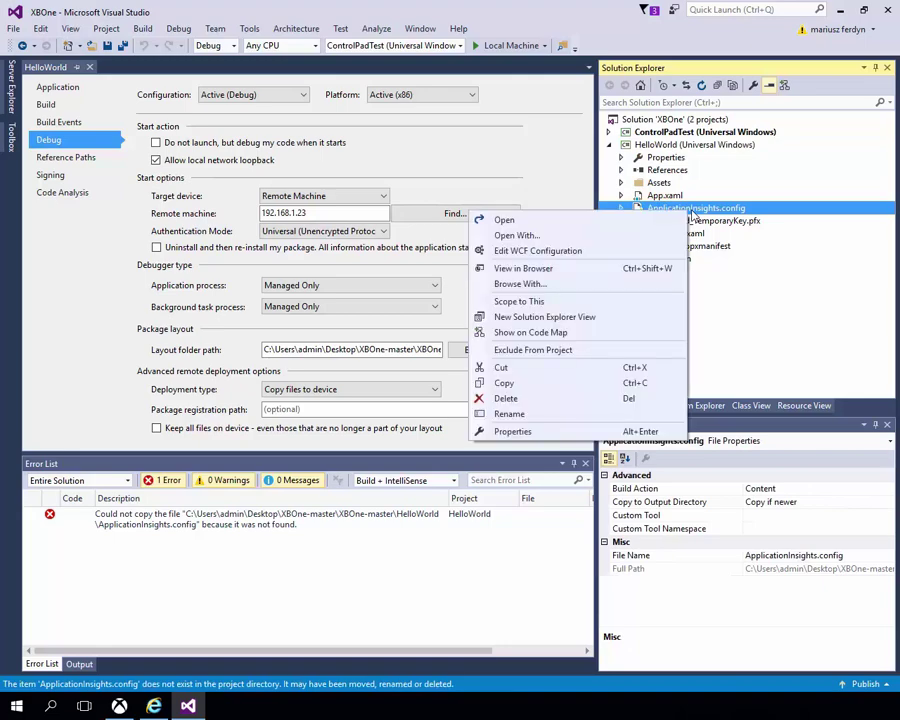
pyautogui.click(568, 400)
pyautogui.click(516, 405)
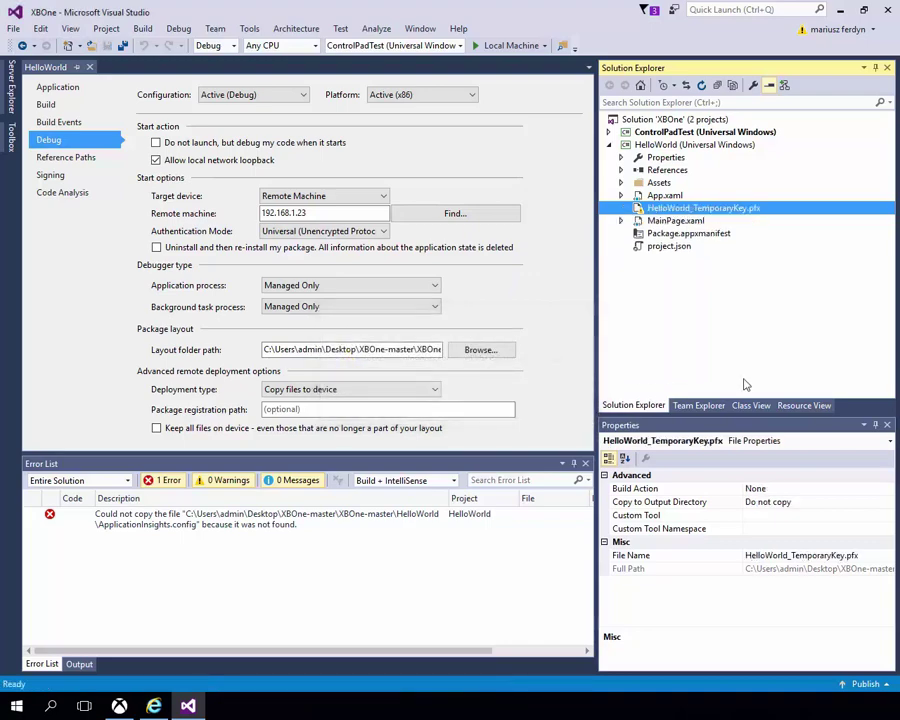
pyautogui.click(684, 146)
pyautogui.rightClick(684, 146)
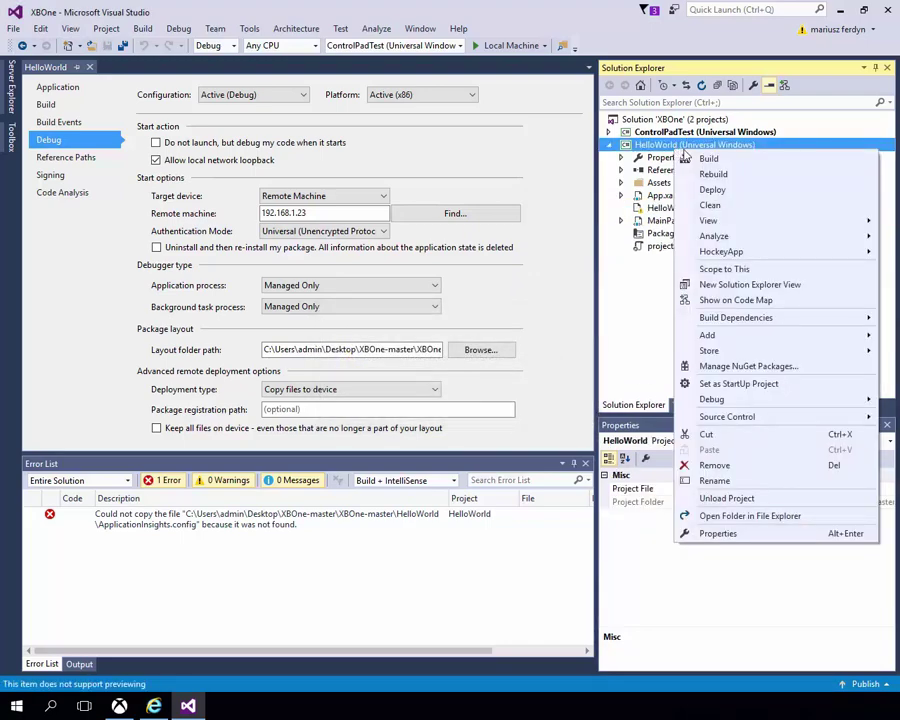
# Redeploy HelloWorld from Visual Studio and switch to the console stream to get the PIN.
pyautogui.click(688, 190)
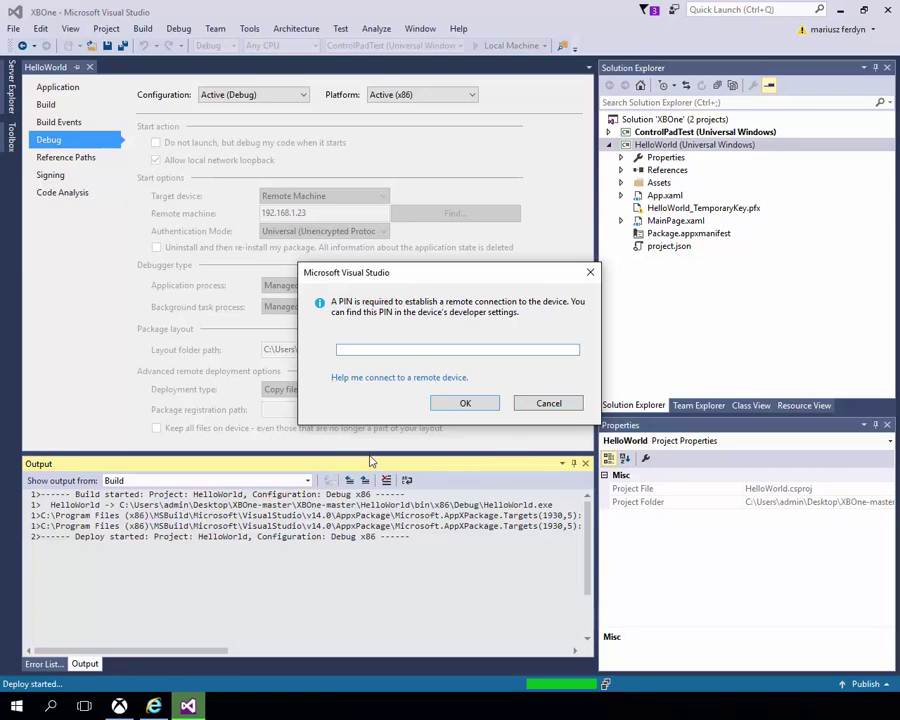
pyautogui.click(119, 706)
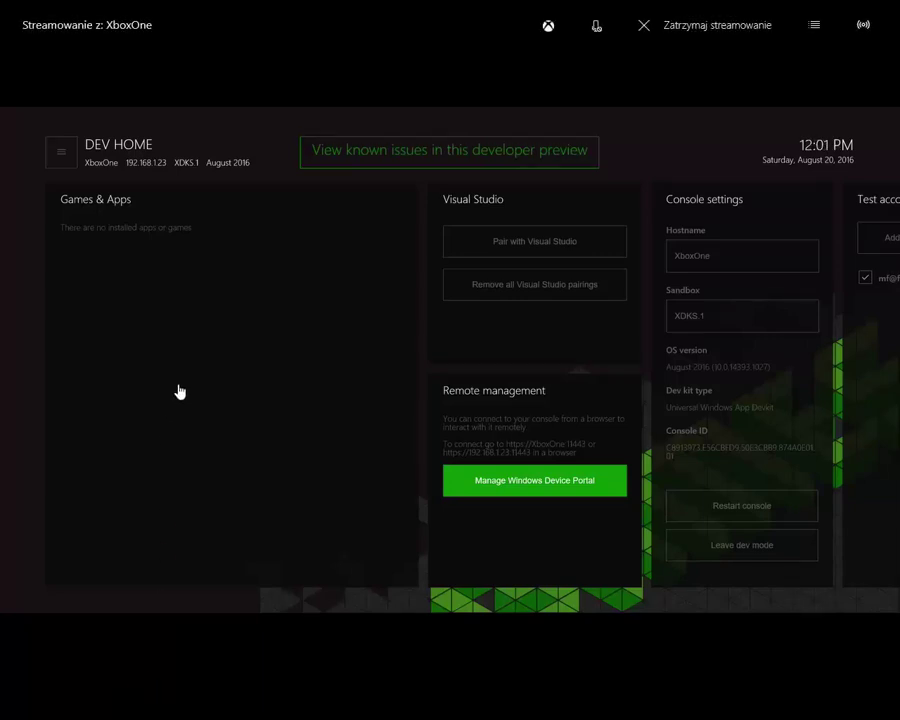
# Select Pair with Visual Studio on the console to show a pairing PIN.
pyautogui.press('Up')
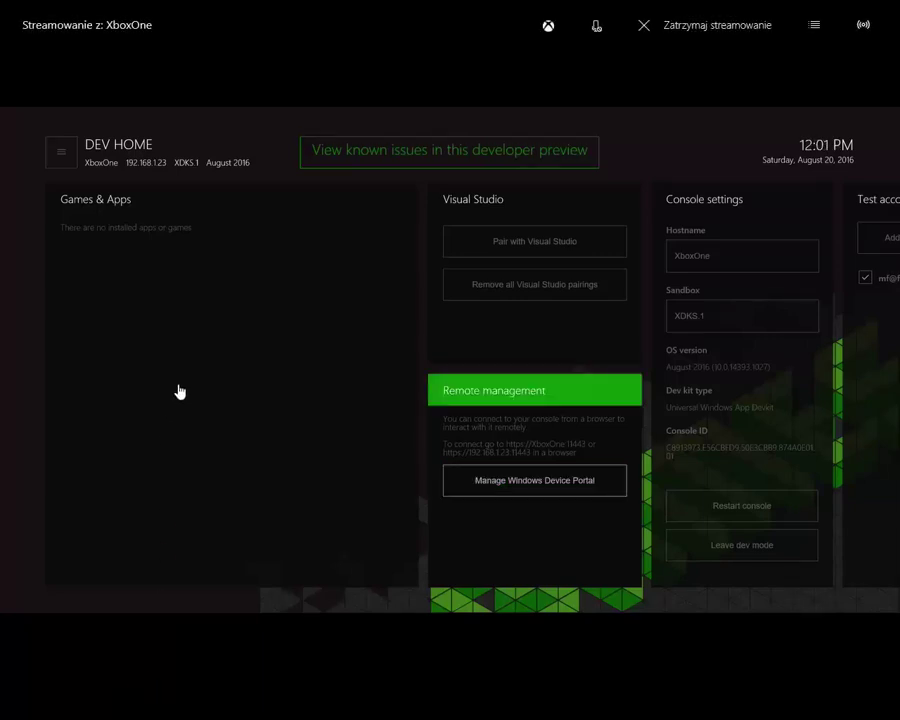
pyautogui.press('Up')
pyautogui.press('Up')
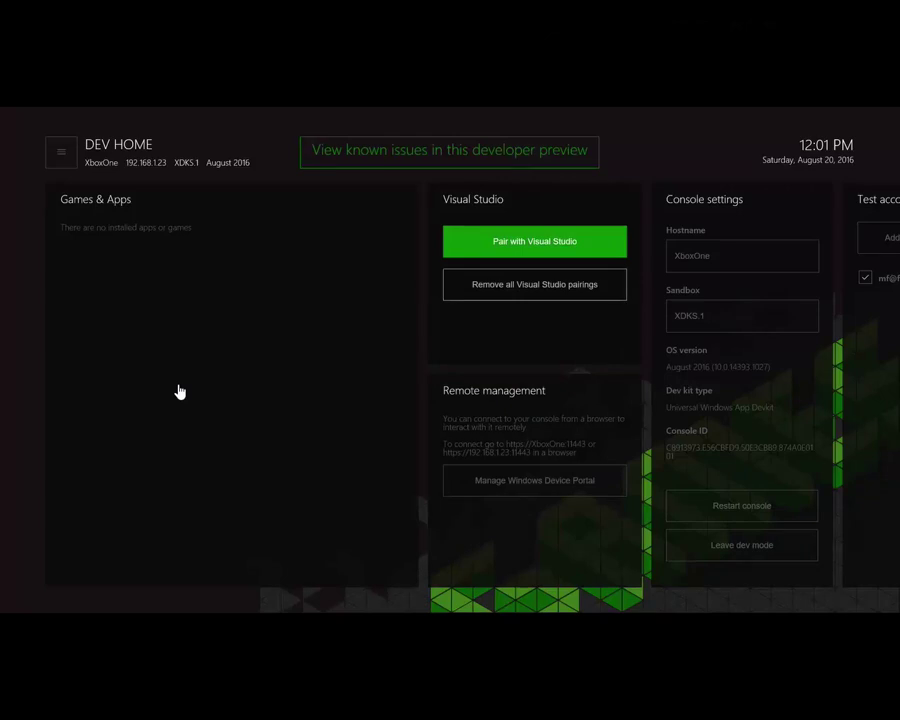
pyautogui.press('Return')
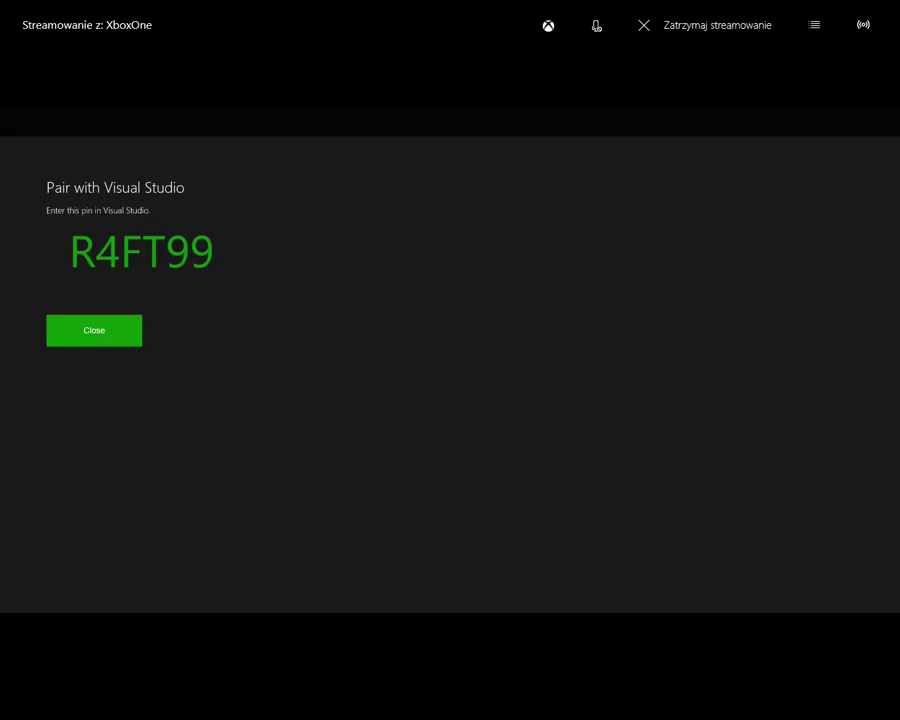
# Enter the console's pairing PIN in Visual Studio to finish deploying HelloWorld, then return to the console stream.
pyautogui.hotkey('alt', 'Tab')
pyautogui.write('R4FT99')
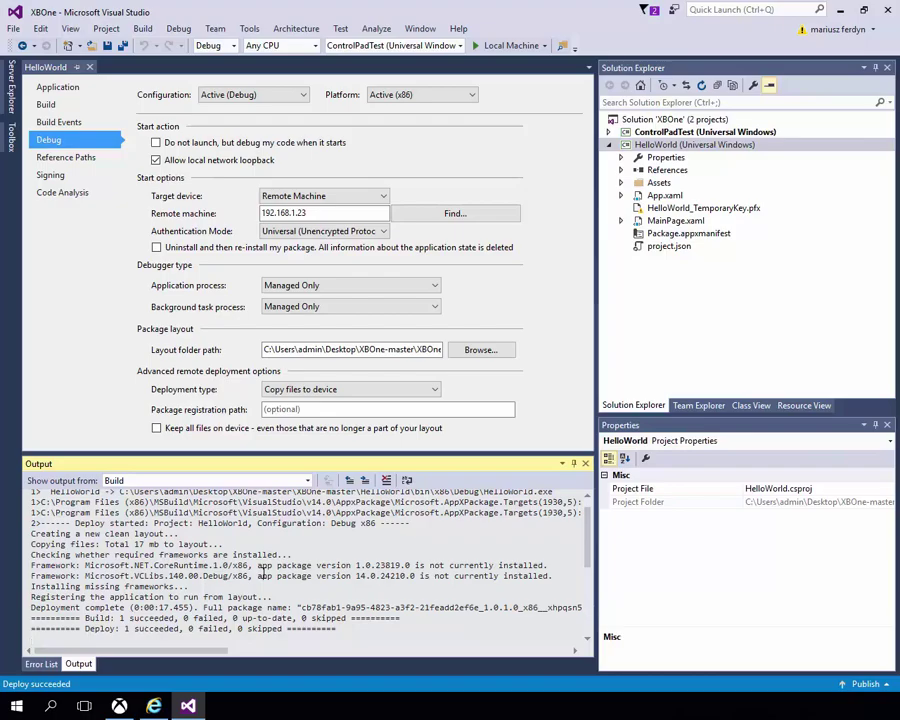
pyautogui.click(119, 706)
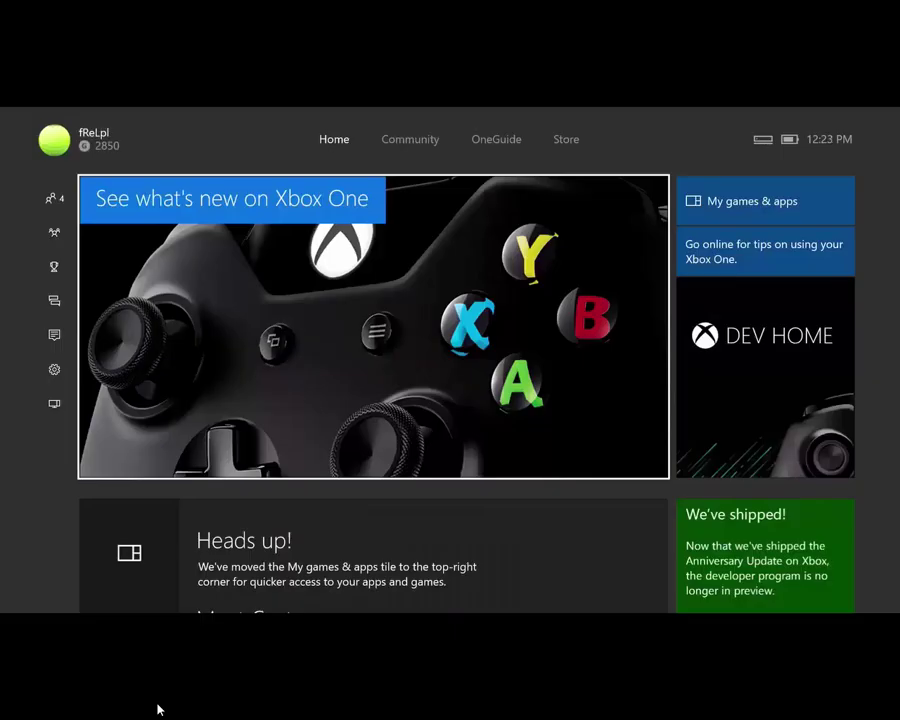
# Briefly open and close the guide, then open My games & apps from the Home dashboard.
pyautogui.press('Down')
pyautogui.press('Up')
pyautogui.press('Up')
pyautogui.press('Left')
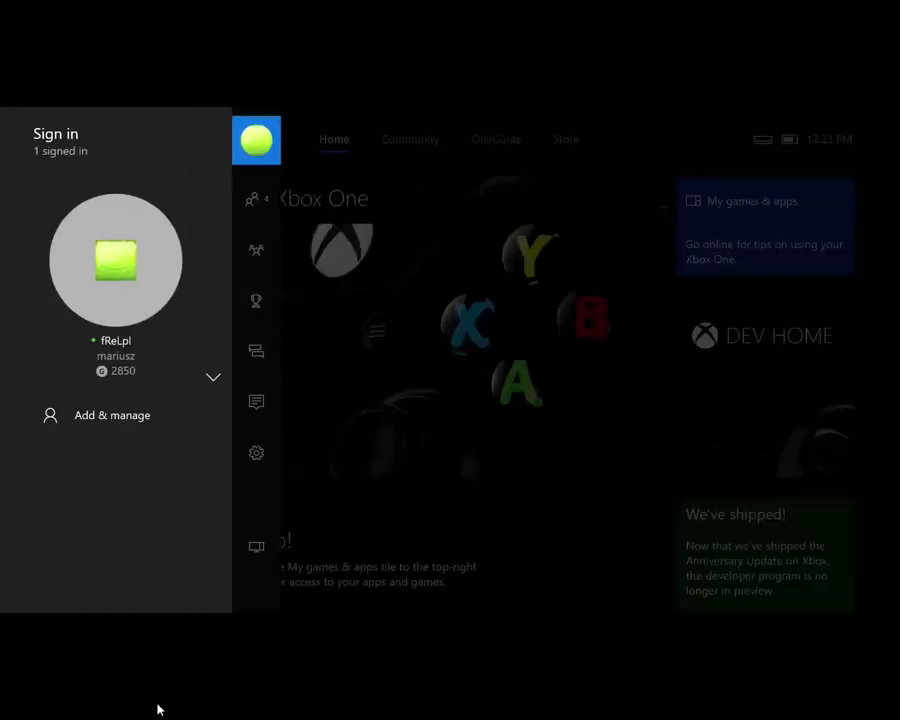
pyautogui.press('Escape')
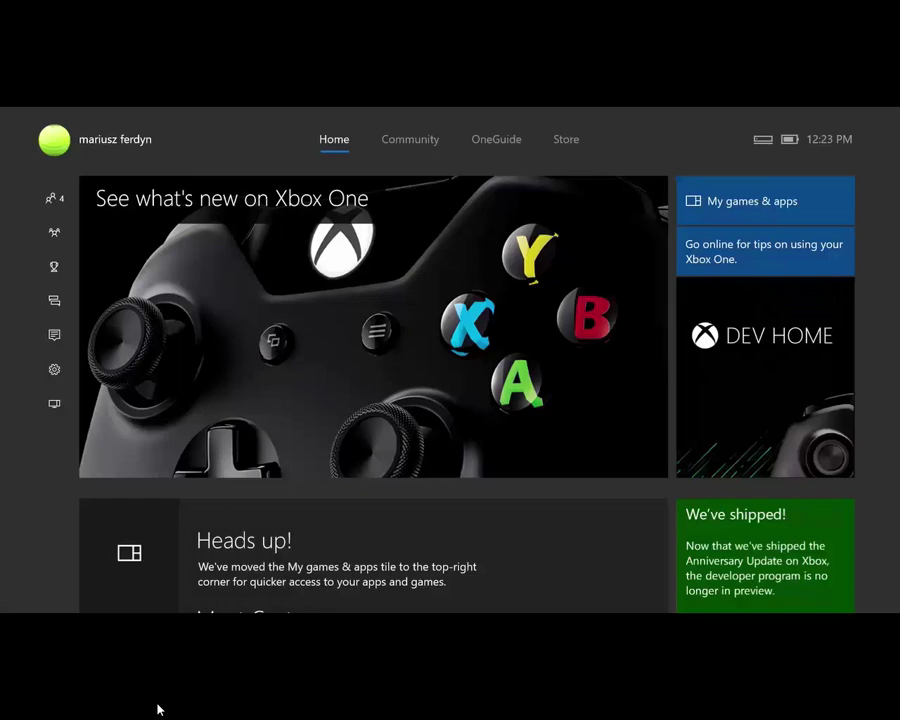
pyautogui.press('Down')
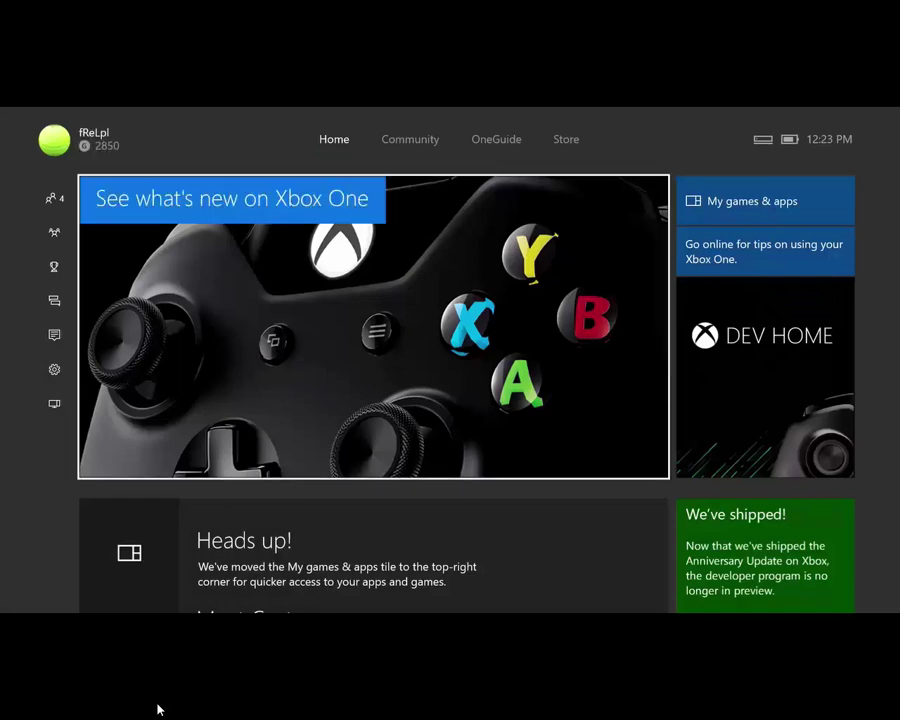
pyautogui.press('Right')
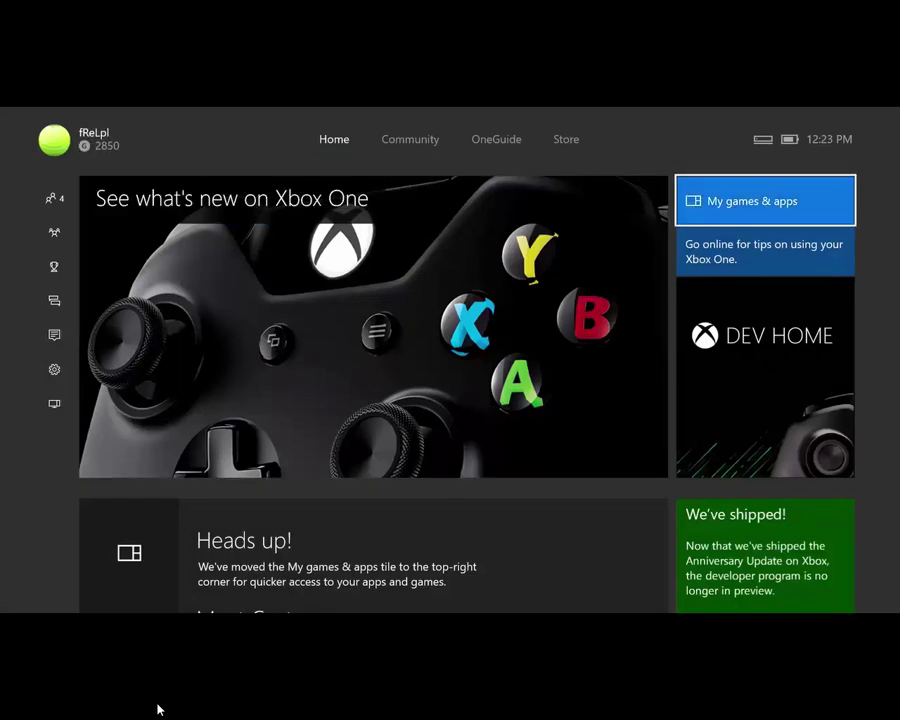
pyautogui.press('Return')
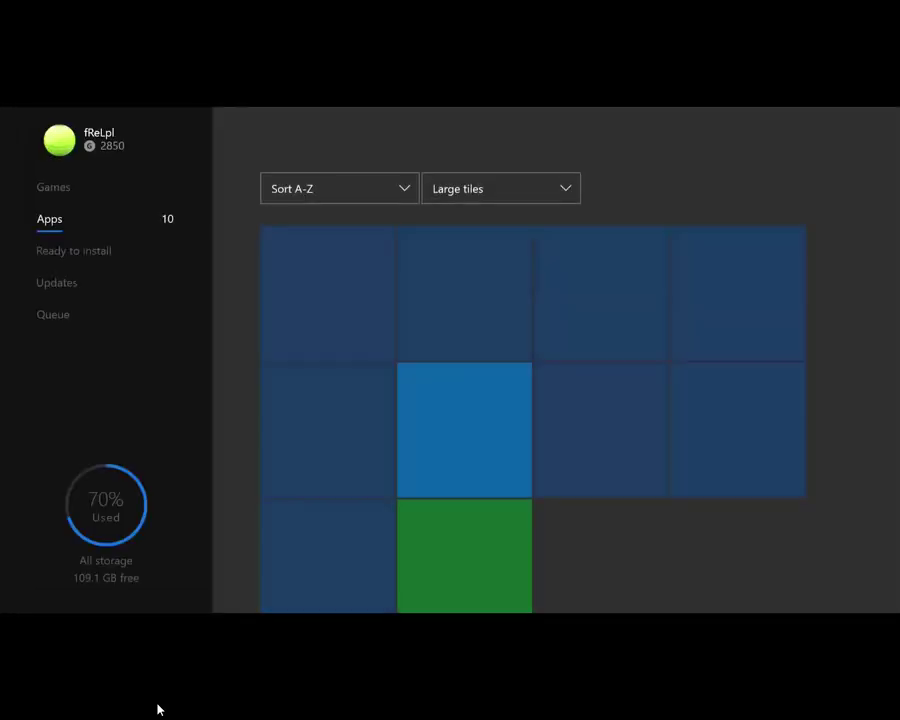
# Browse the Apps grid past Game DVR, Cortana, OneGuide and Settings to reach the HelloWorld tile.
pyautogui.press('Right')
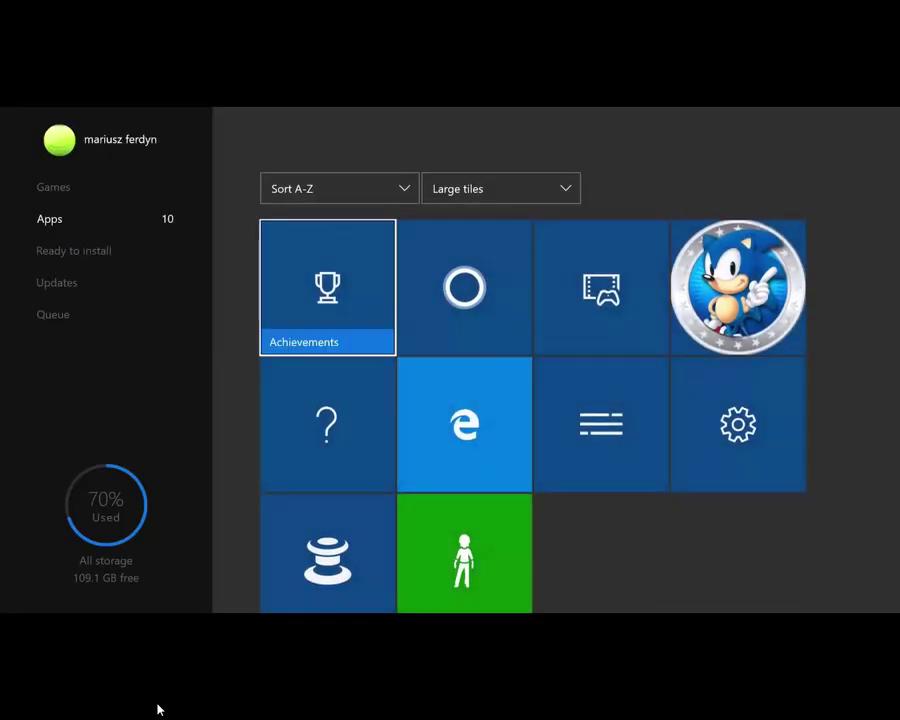
pyautogui.press('Down')
pyautogui.press('Down')
pyautogui.press('Right')
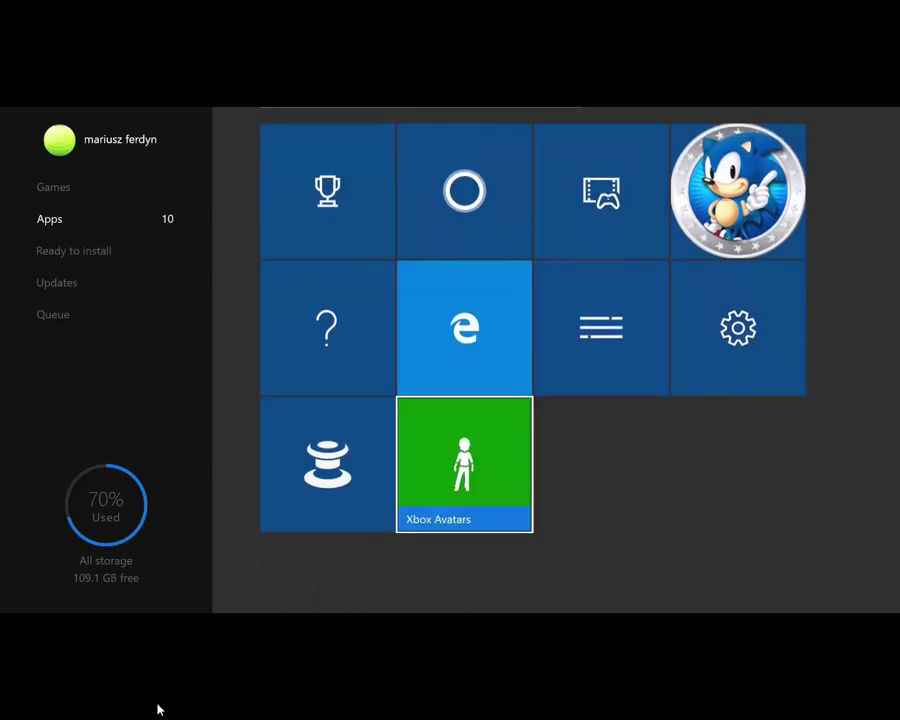
pyautogui.press('Up')
pyautogui.press('Up')
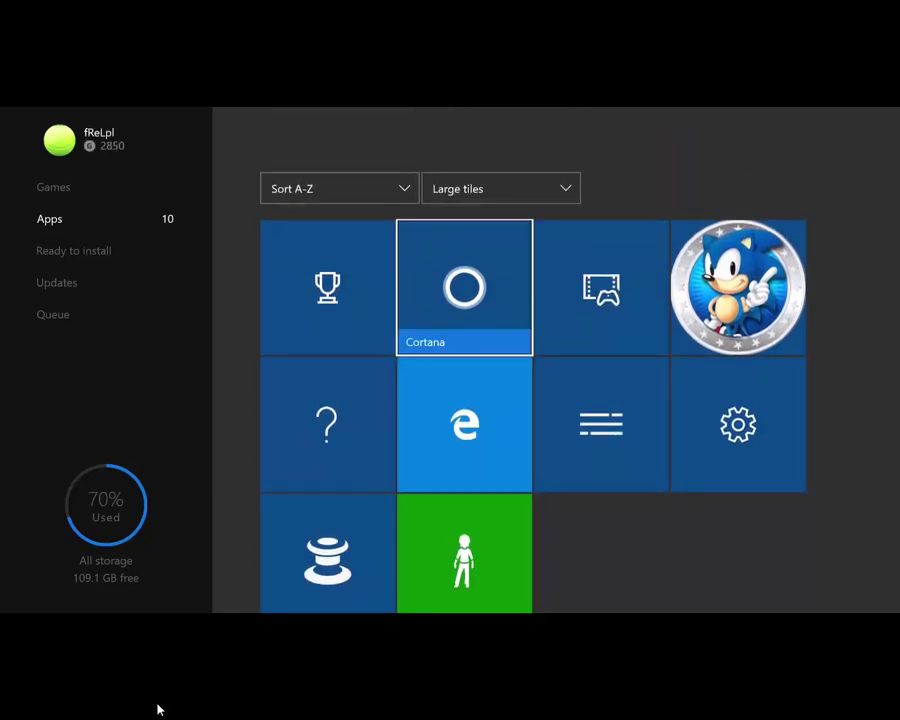
pyautogui.press('Right')
pyautogui.press('Left')
pyautogui.press('Down')
pyautogui.press('Right')
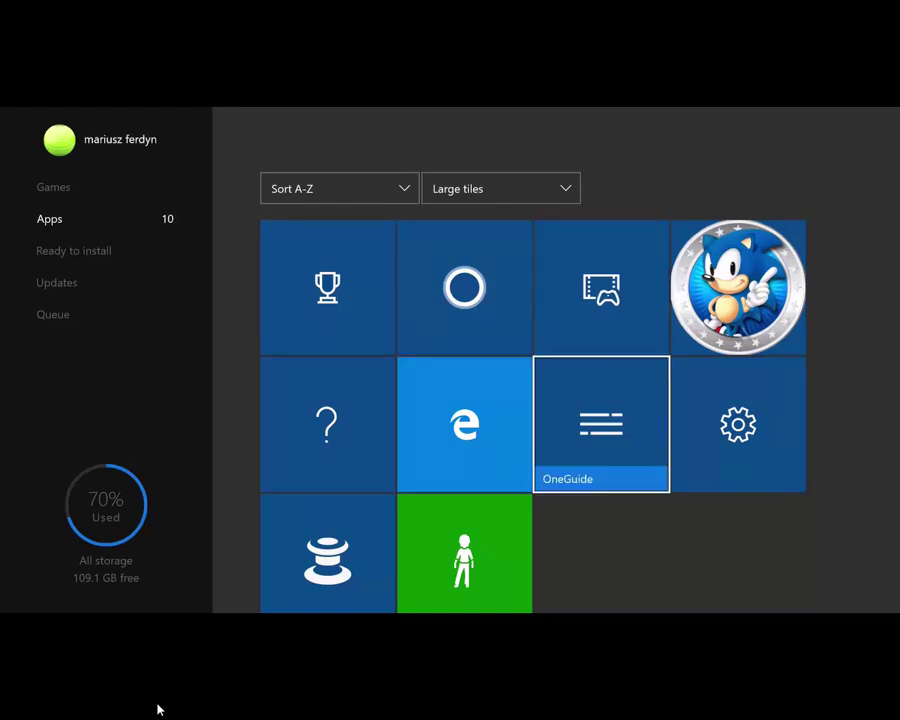
pyautogui.press('Up')
pyautogui.press('Down')
pyautogui.press('Right')
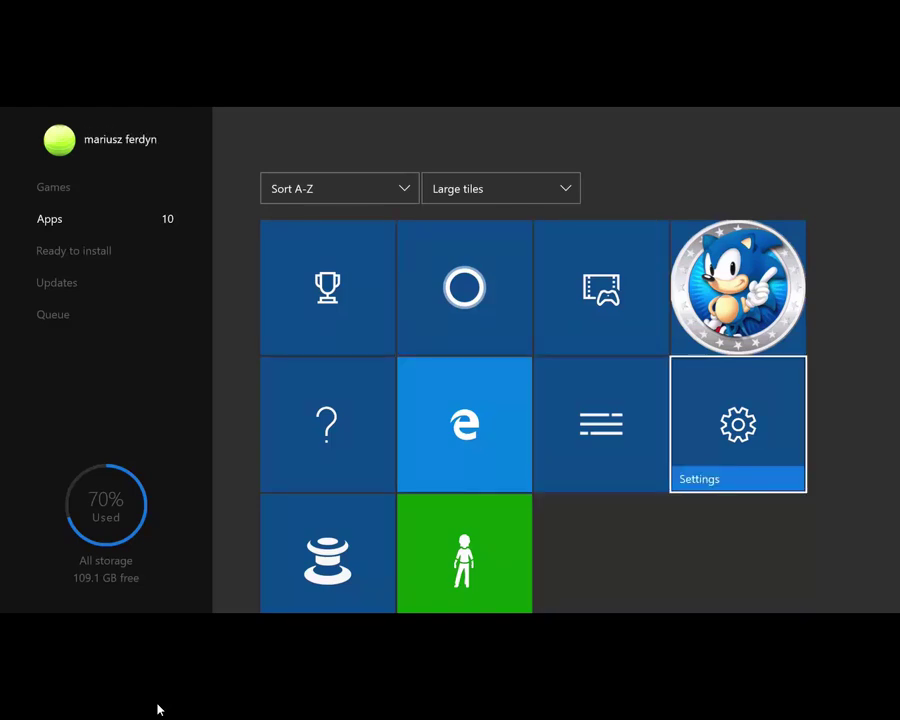
pyautogui.press('Up')
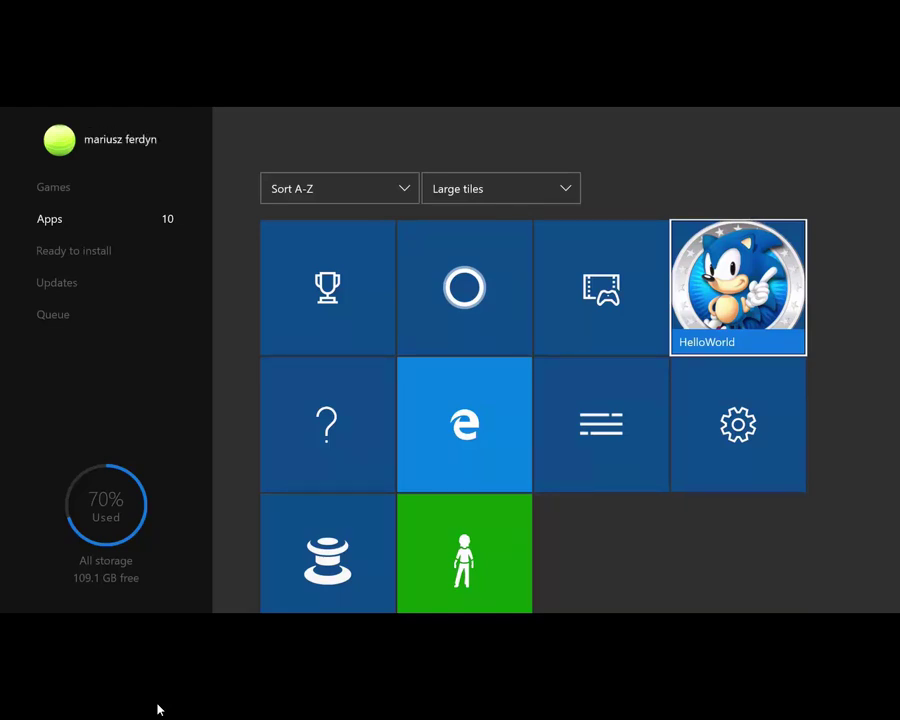
pyautogui.press('Down')
# Launch HelloWorld full screen, go Home, reopen it, then return Home with it running in its tile.
pyautogui.press('Up')
pyautogui.press('Return')
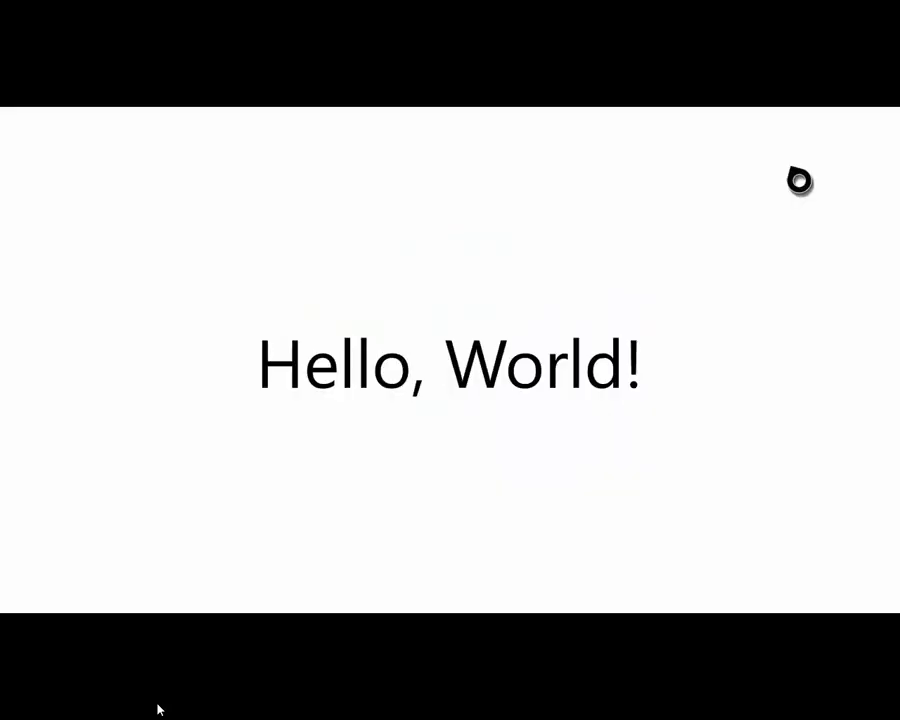
pyautogui.press('super')
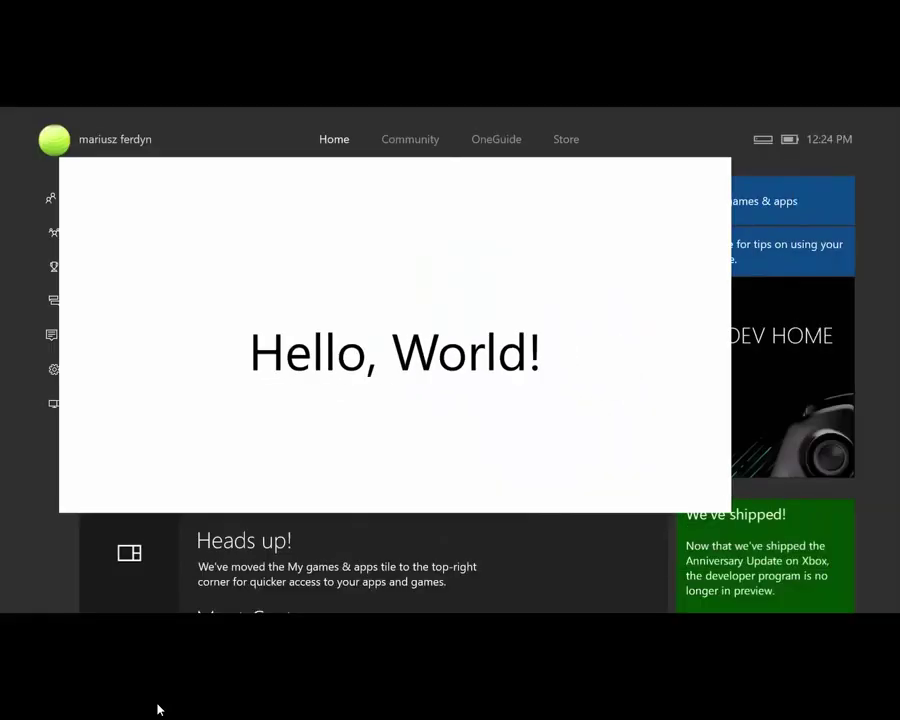
pyautogui.press('Down')
pyautogui.press('Up')
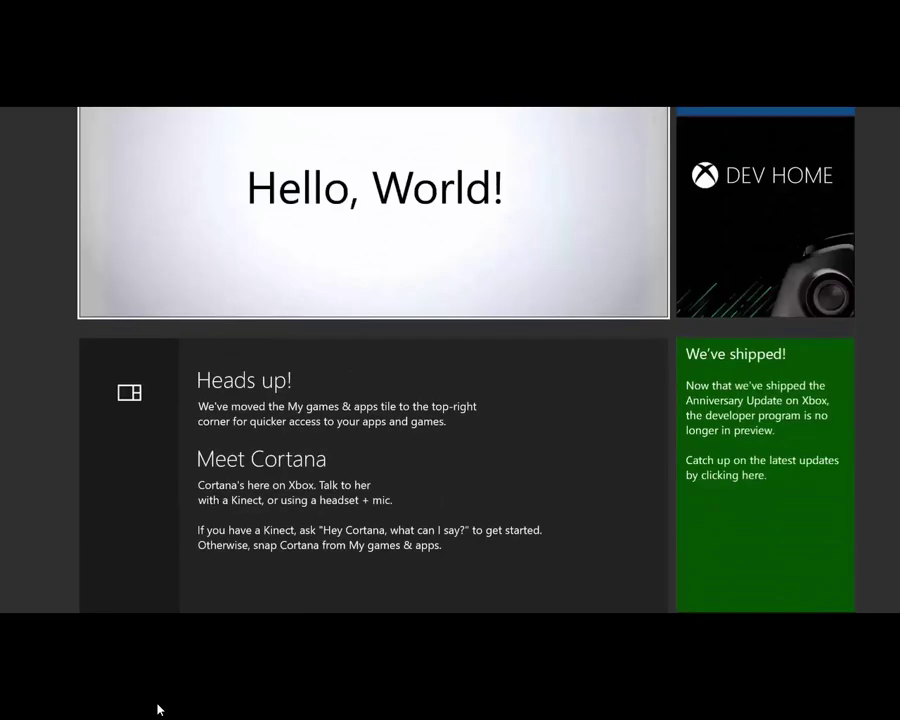
pyautogui.press('Return')
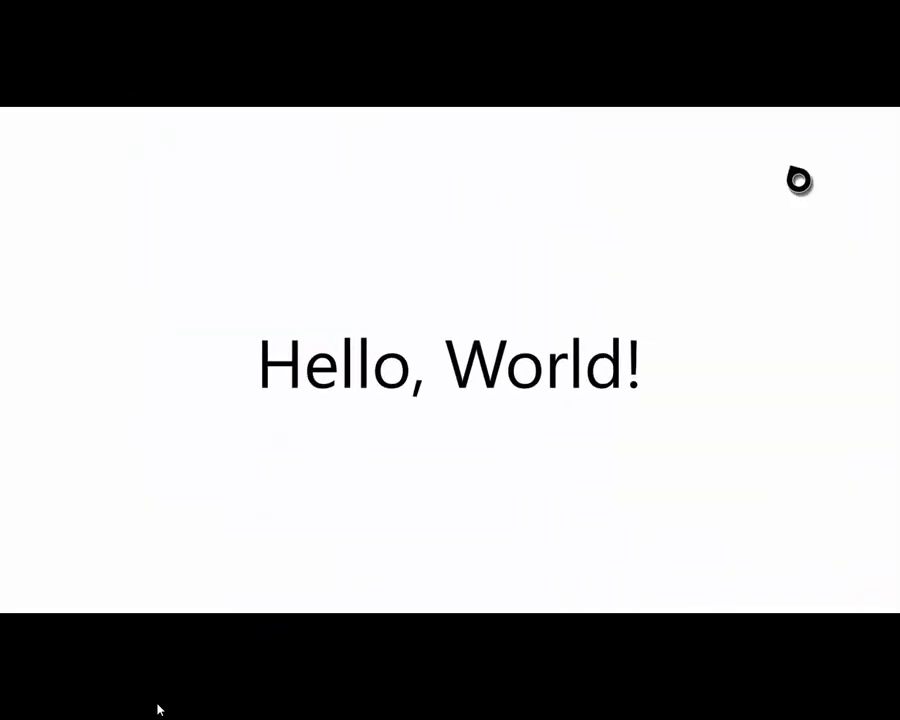
pyautogui.press('super')
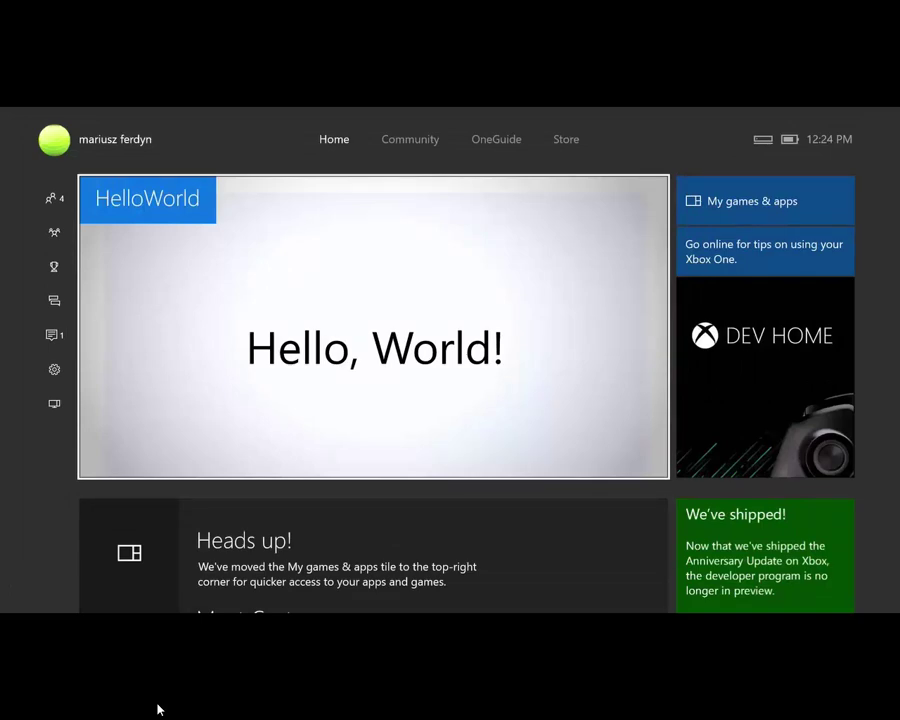
# Quit HelloWorld from its tile's options menu and show the Windows desktop.
pyautogui.press('Menu')
pyautogui.press('Down')
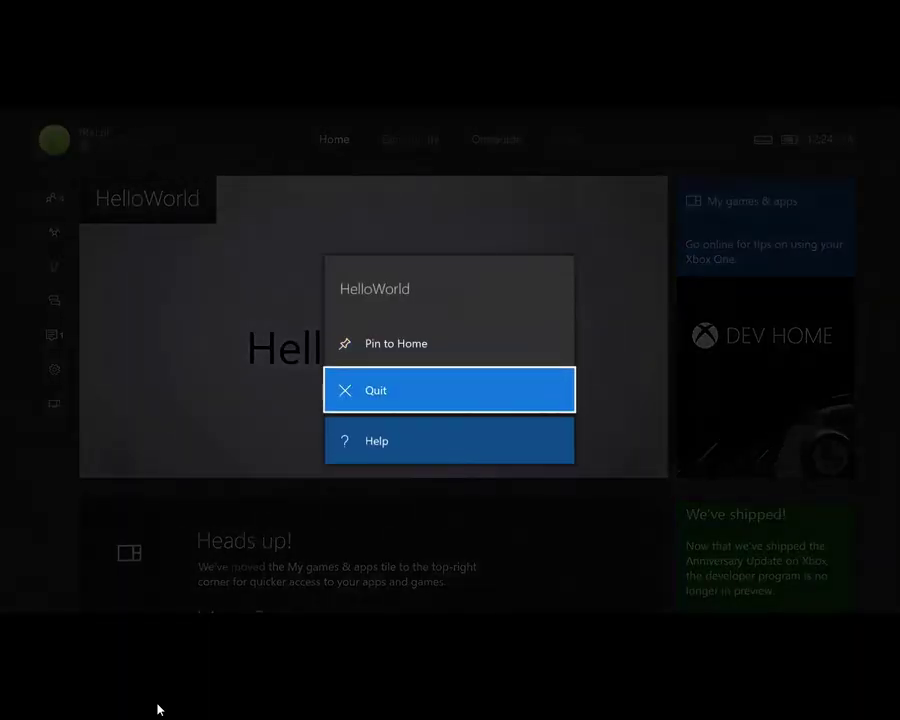
pyautogui.press('Return')
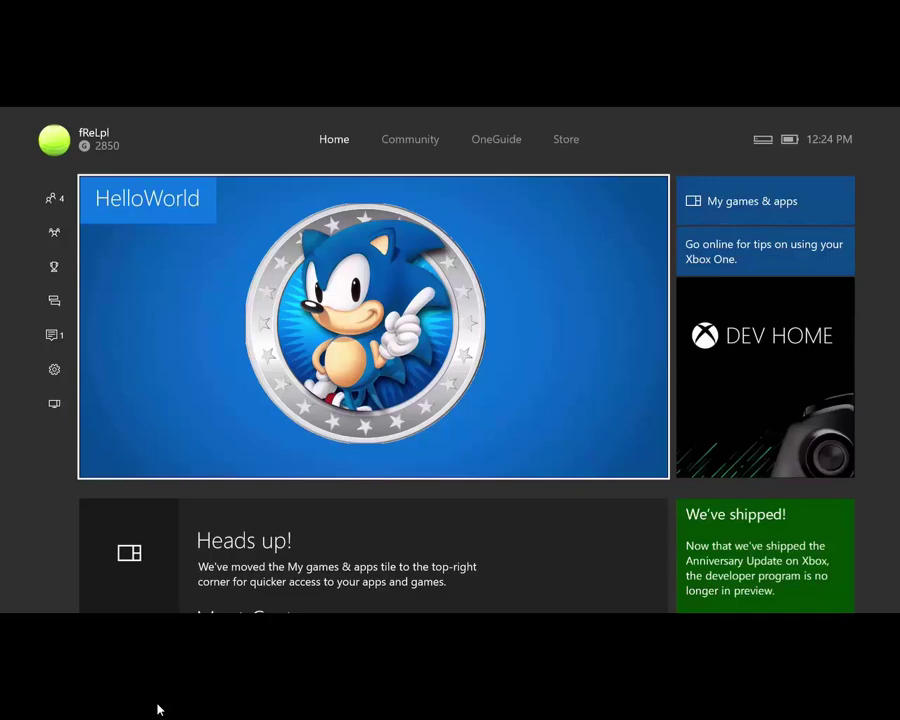
pyautogui.press('Down')
pyautogui.press('Up')
pyautogui.press('super+d')
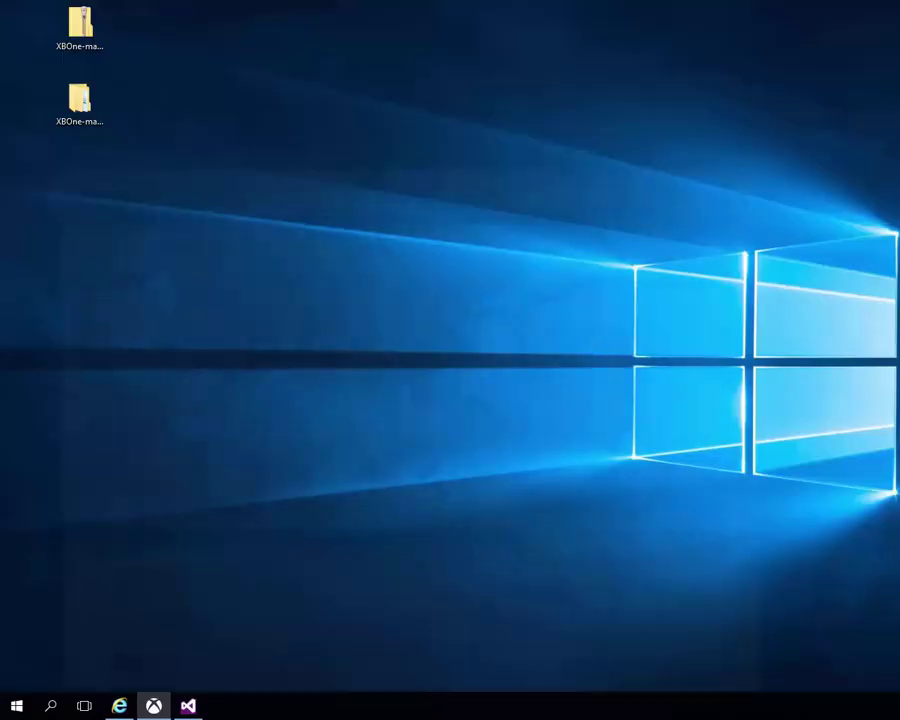
# Open the Debug page of ControlPadTest's project properties in Visual Studio.
pyautogui.hotkey('alt', 'Tab')
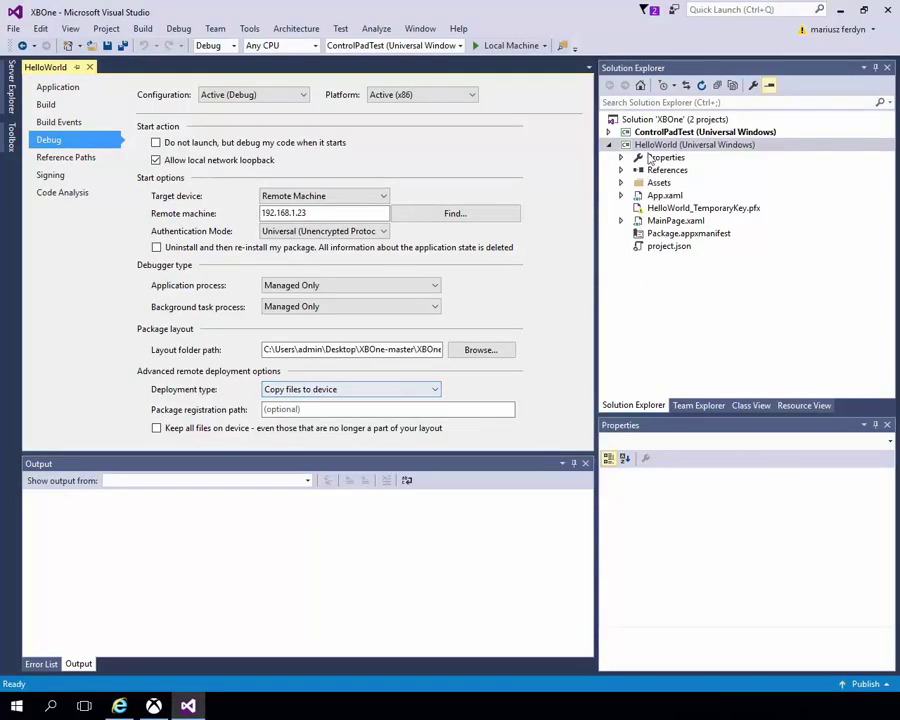
pyautogui.click(640, 132)
pyautogui.click(610, 145)
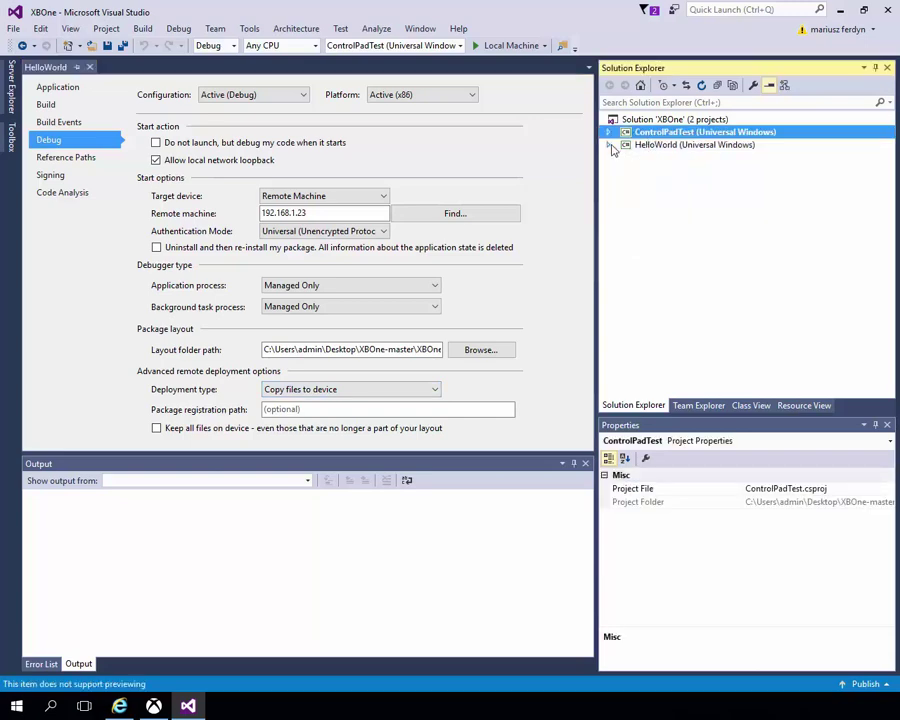
pyautogui.rightClick(690, 138)
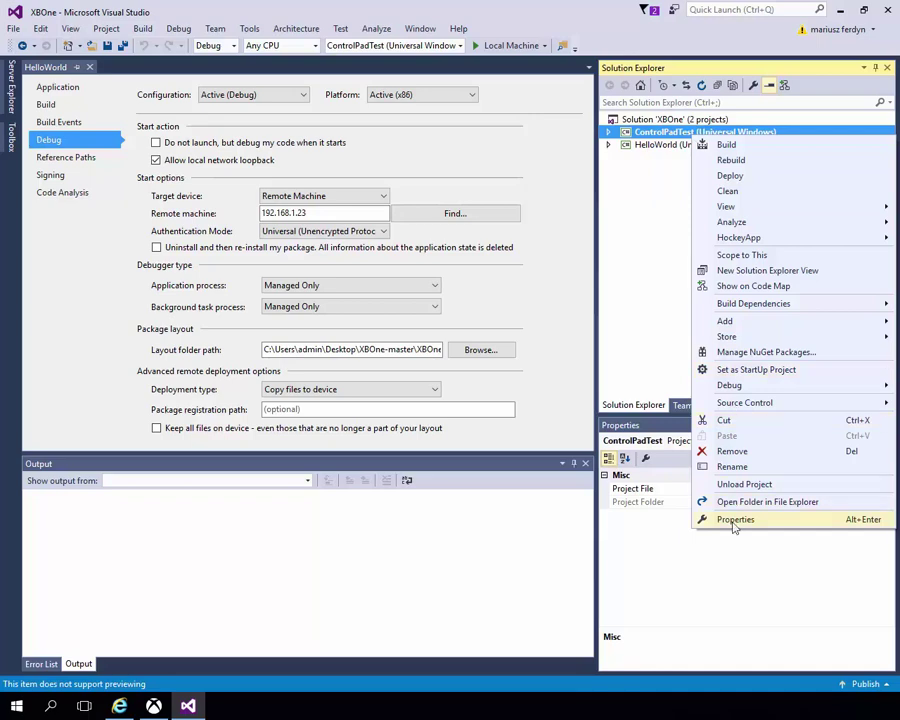
pyautogui.click(702, 517)
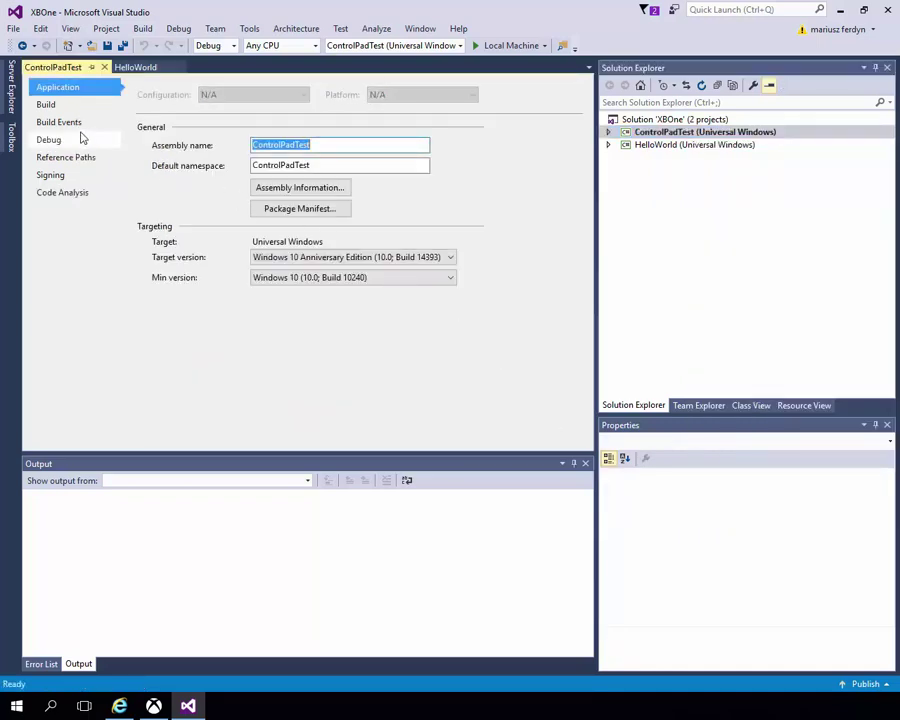
pyautogui.click(58, 141)
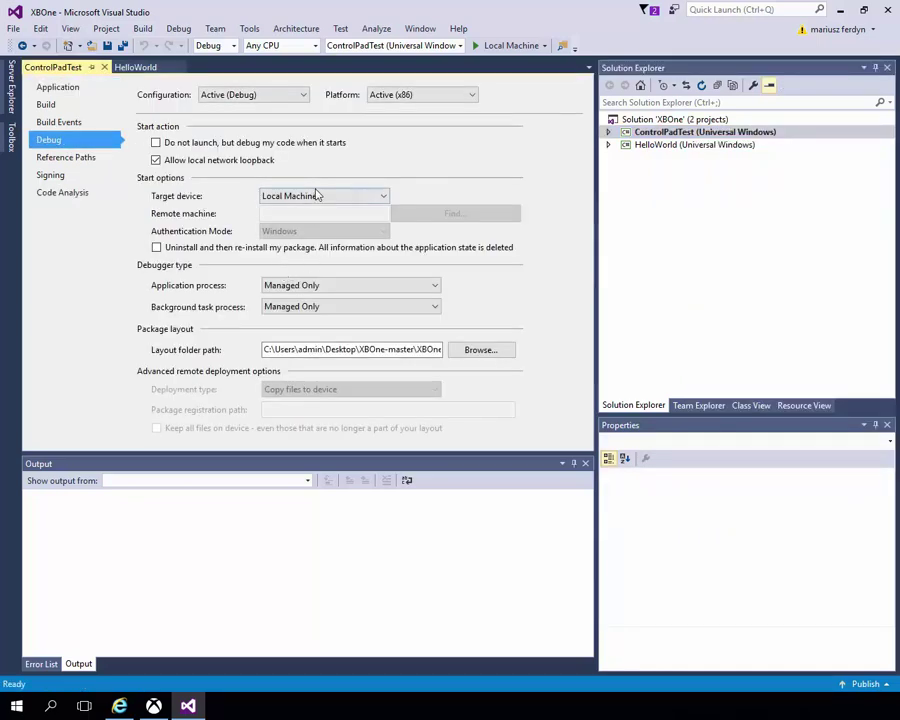
# Target Remote Machine 192.168.1.23 with Universal (Unencrypted Protocol) authentication and save.
pyautogui.click(322, 197)
pyautogui.click(300, 240)
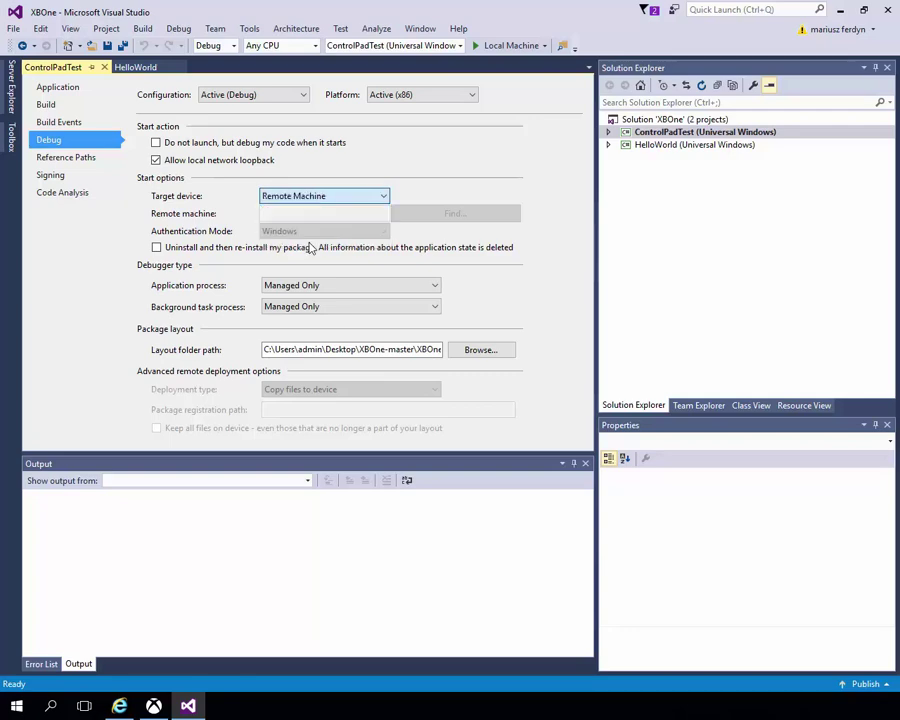
pyautogui.click(318, 214)
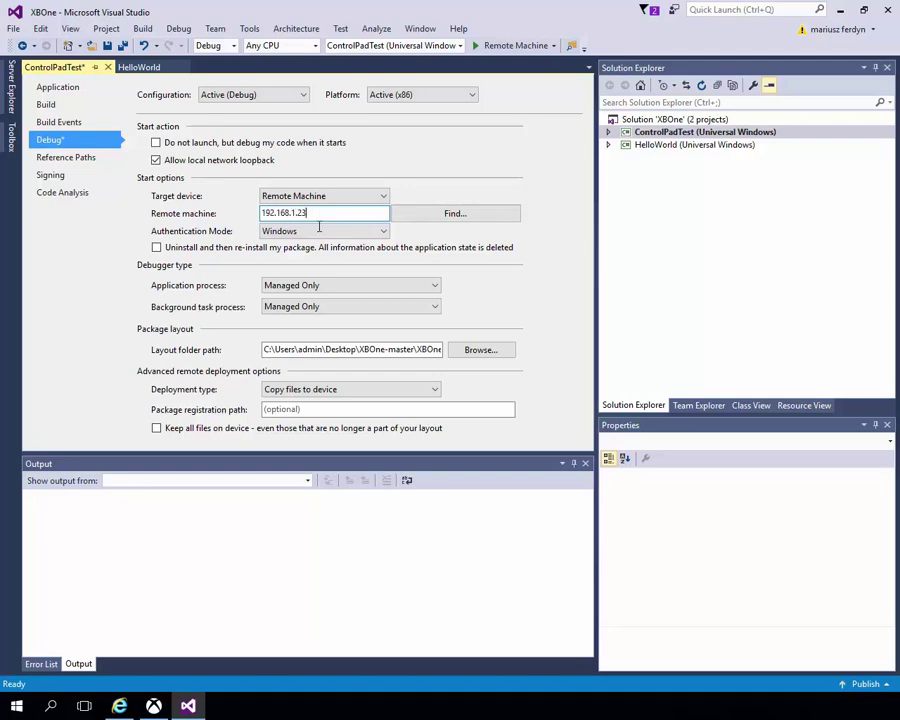
pyautogui.click(370, 231)
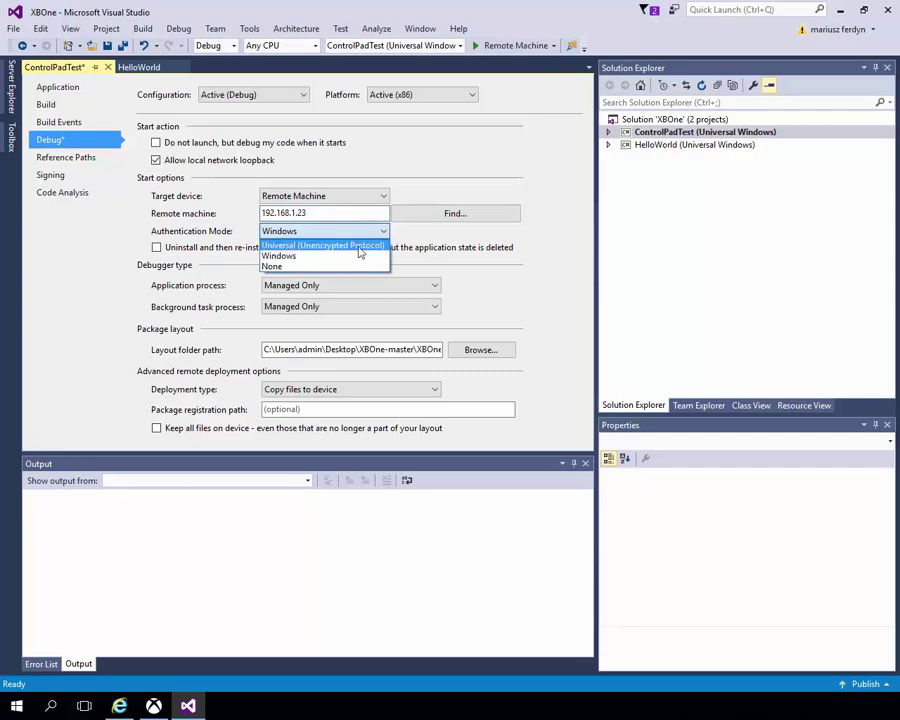
pyautogui.click(360, 246)
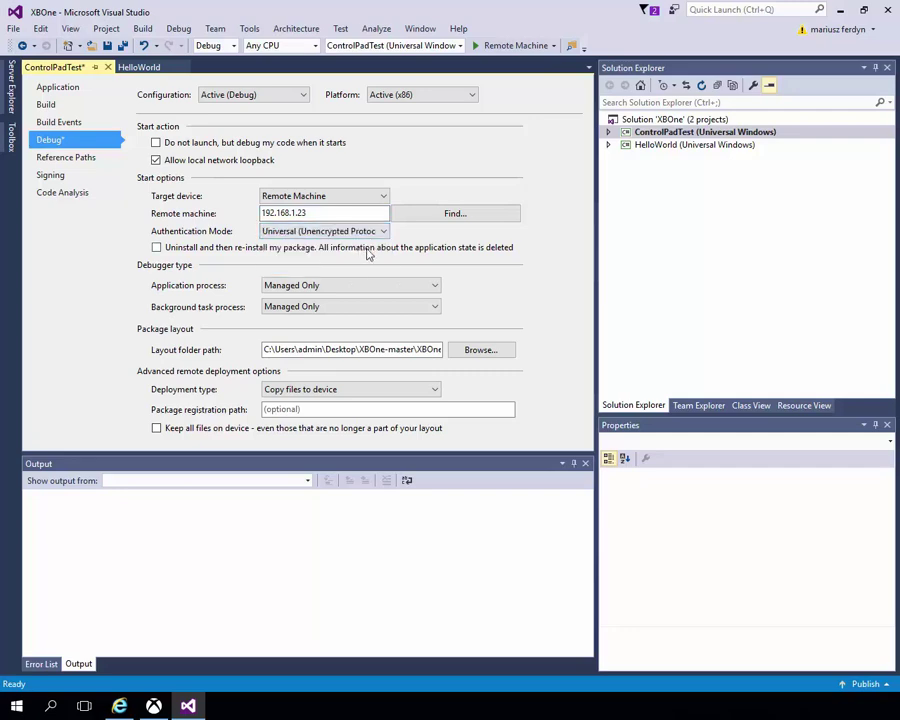
pyautogui.click(107, 46)
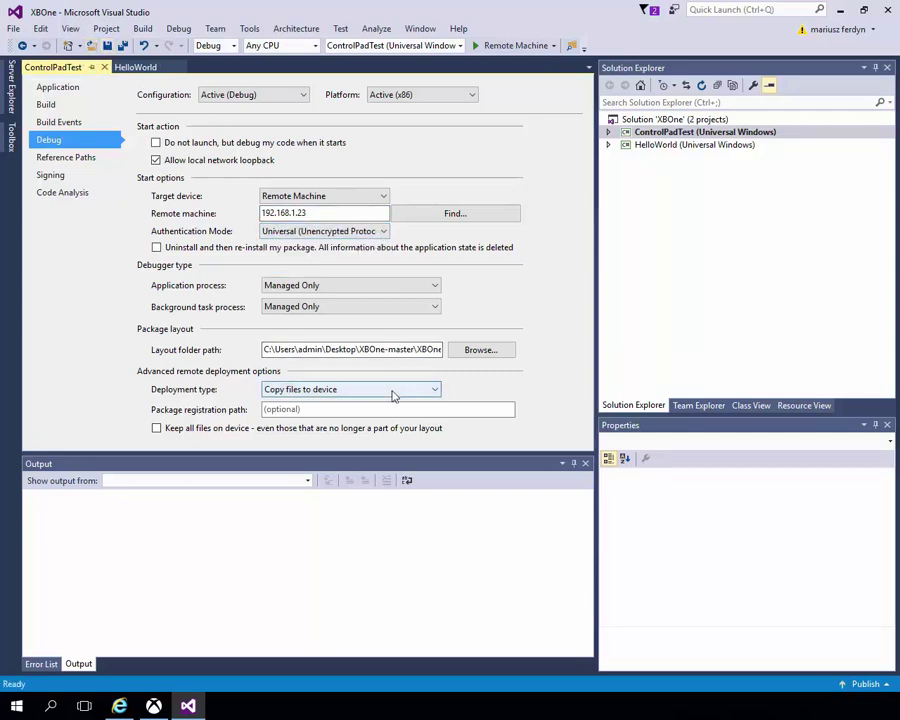
# Attempt to deploy ControlPadTest and review the build errors in the Error List.
pyautogui.rightClick(656, 132)
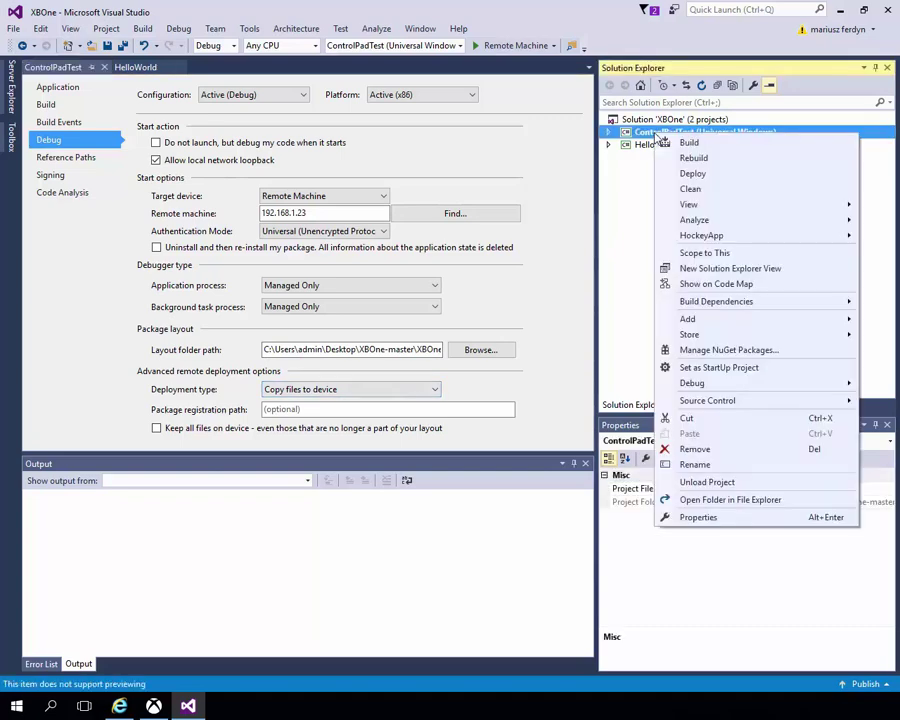
pyautogui.click(715, 177)
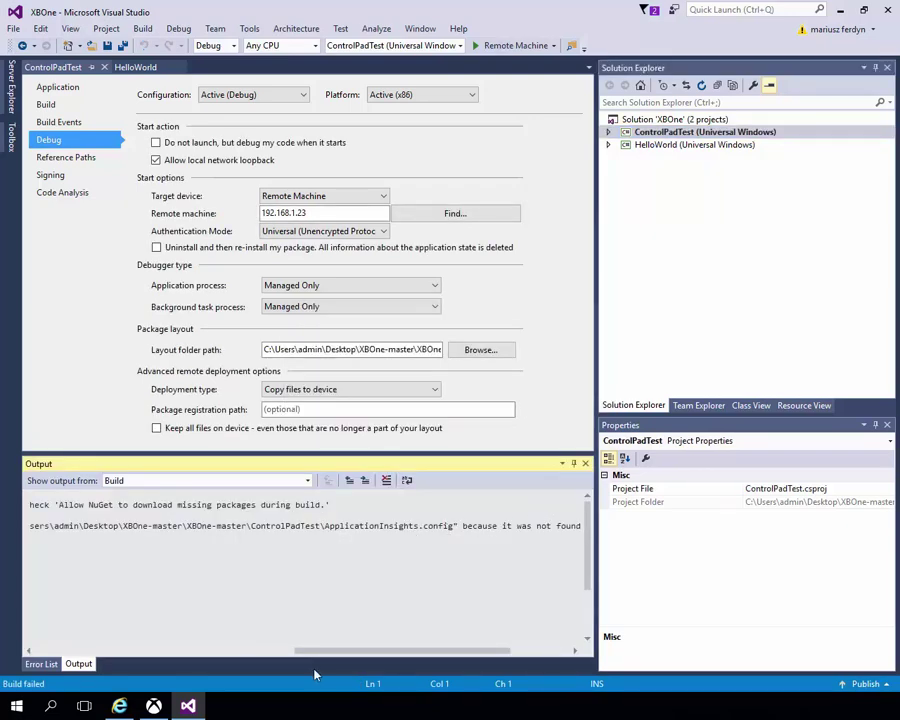
pyautogui.moveTo(339, 651); pyautogui.dragTo(75, 648)
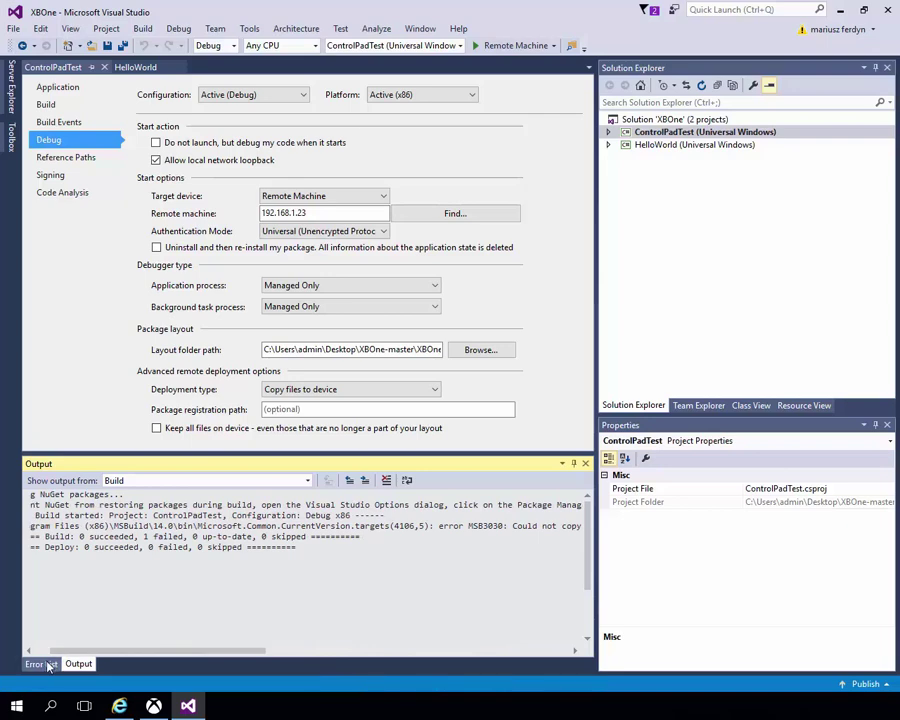
pyautogui.click(41, 664)
# Delete the missing ApplicationInsights.config from the project and redeploy ControlPadTest.
pyautogui.doubleClick(700, 132)
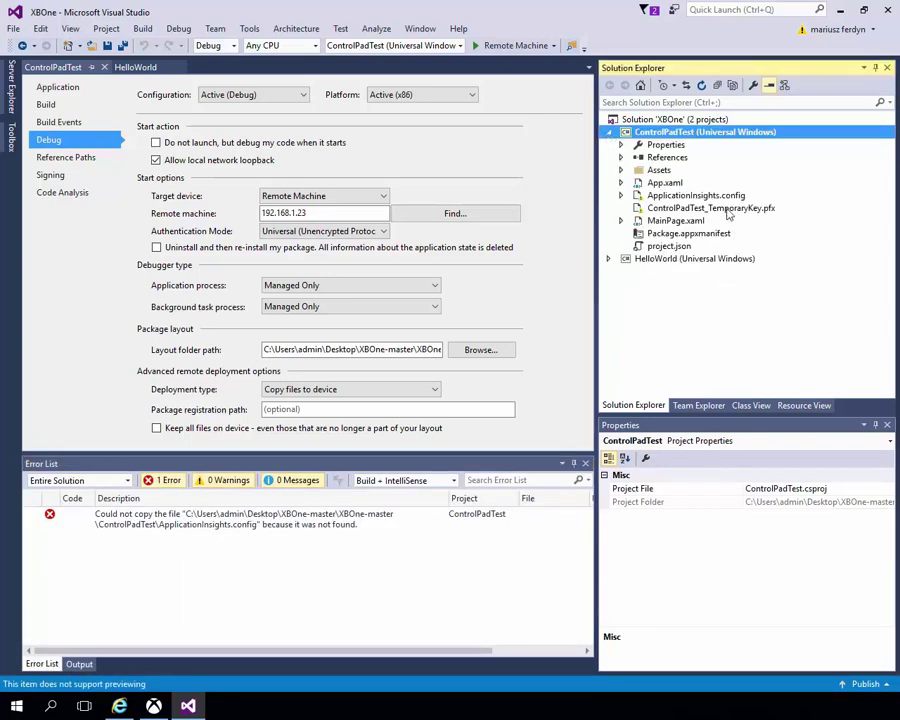
pyautogui.rightClick(727, 198)
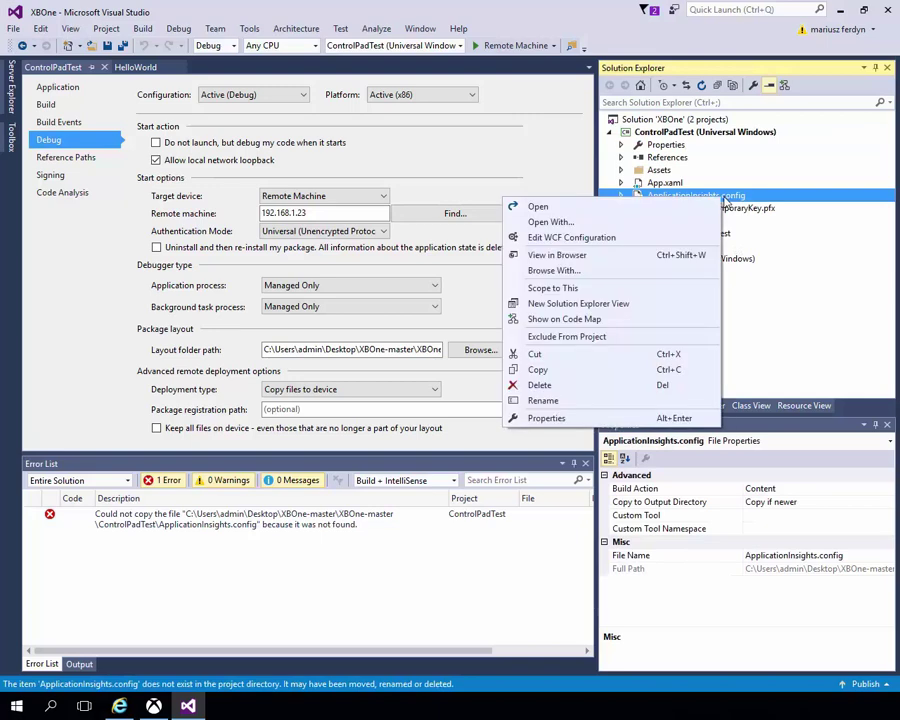
pyautogui.click(587, 389)
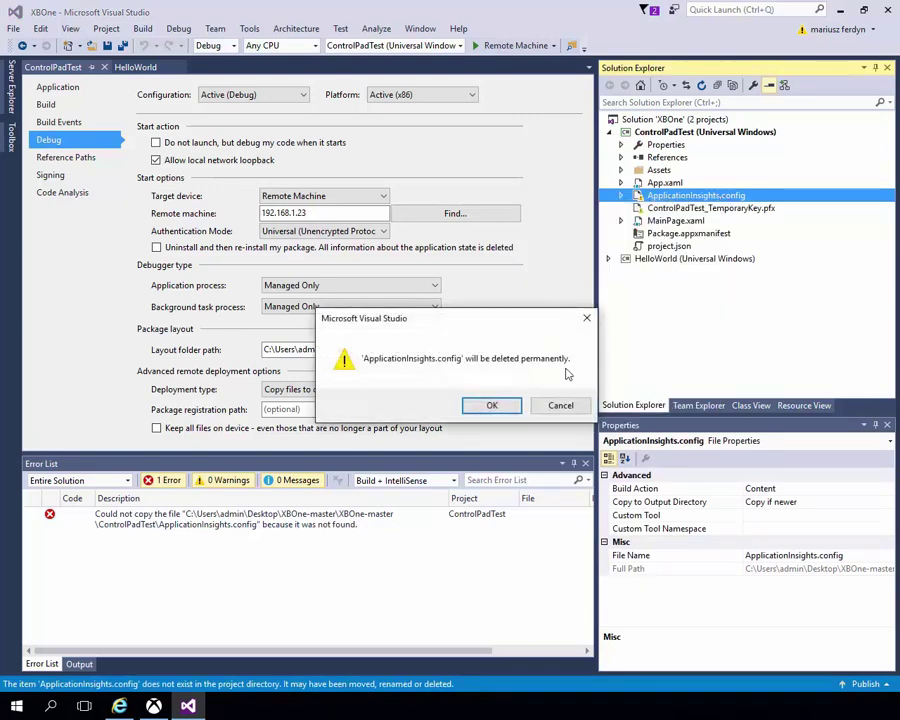
pyautogui.click(500, 405)
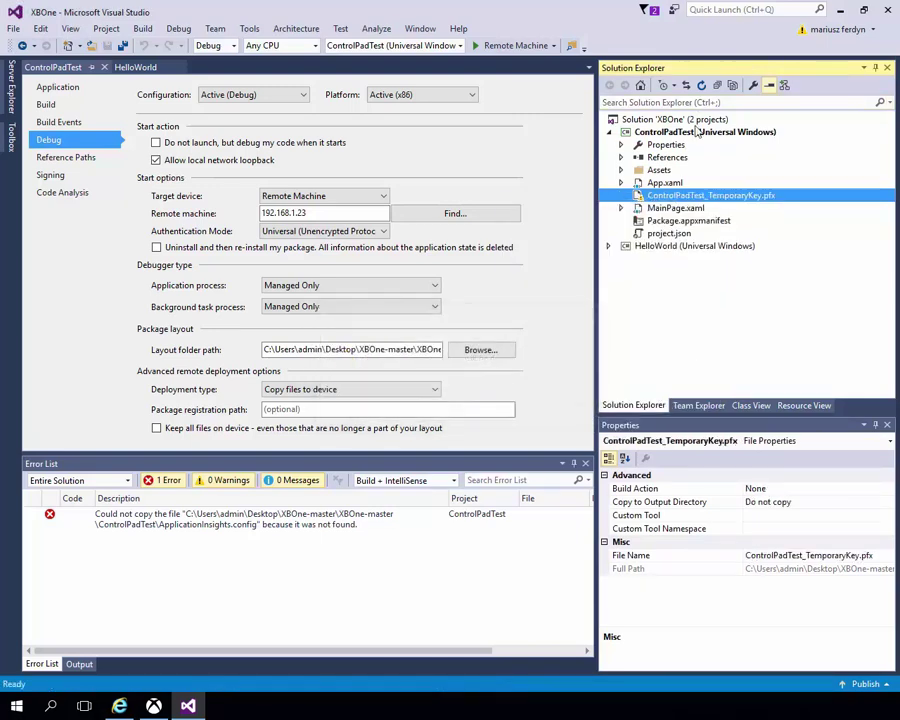
pyautogui.rightClick(694, 135)
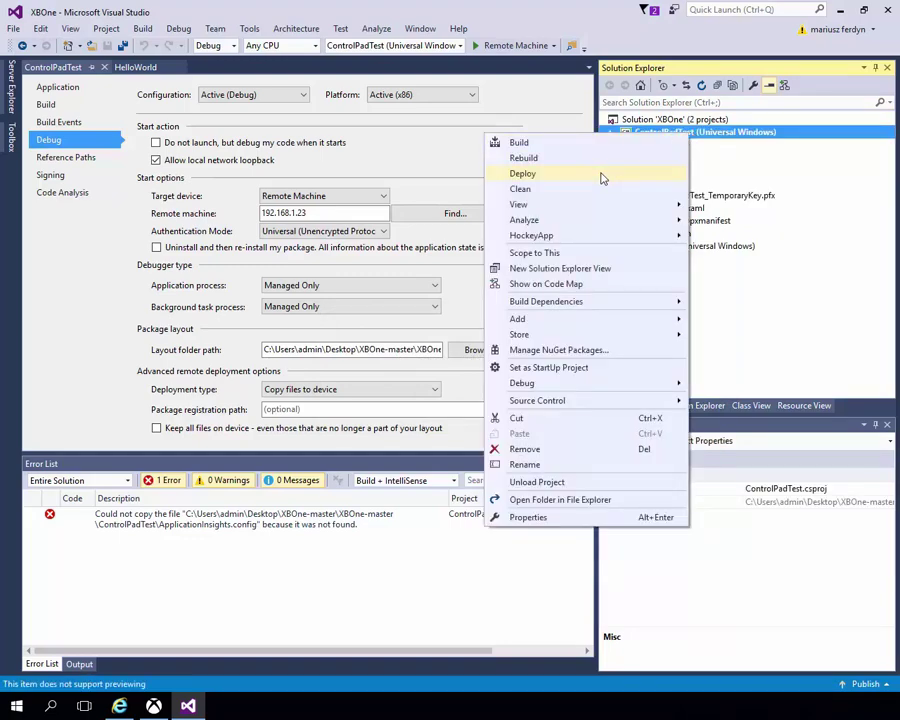
pyautogui.click(522, 174)
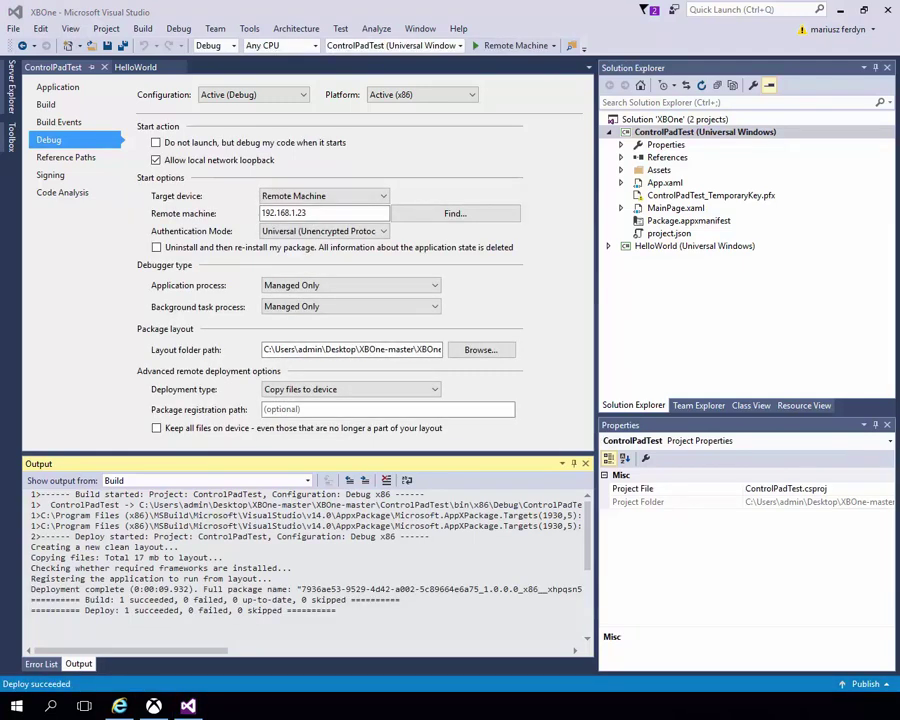
# Start ControlPadTest from the Device Portal's Installed apps list.
pyautogui.click(121, 706)
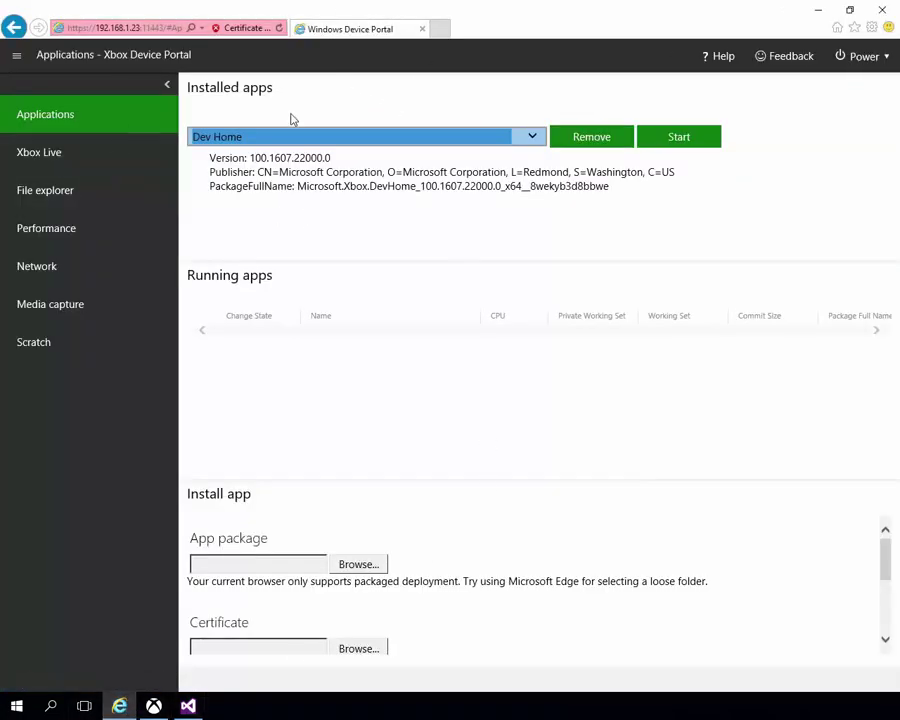
pyautogui.click(531, 137)
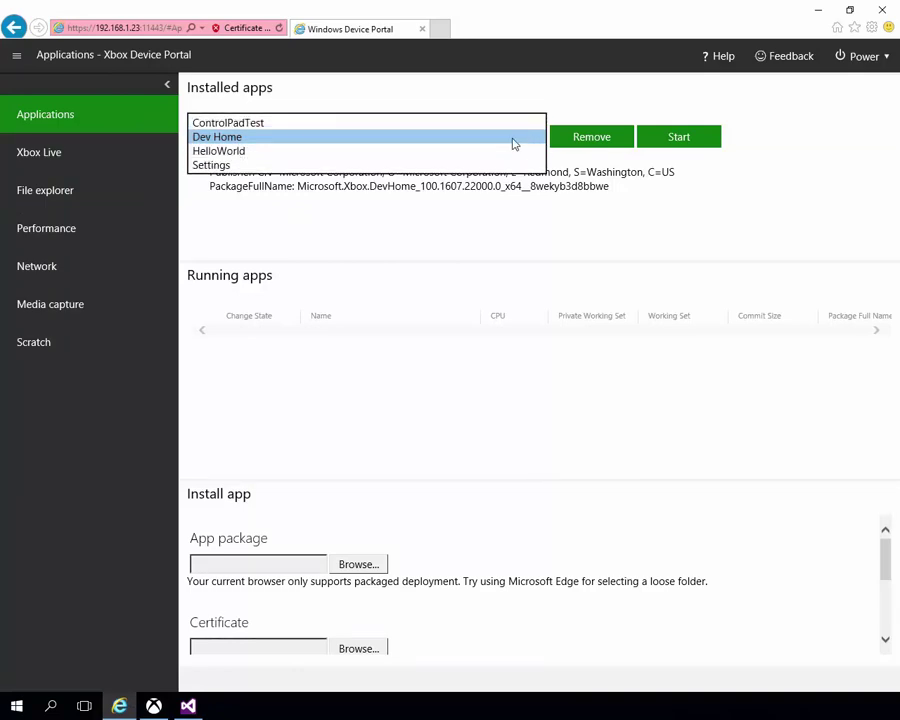
pyautogui.click(262, 124)
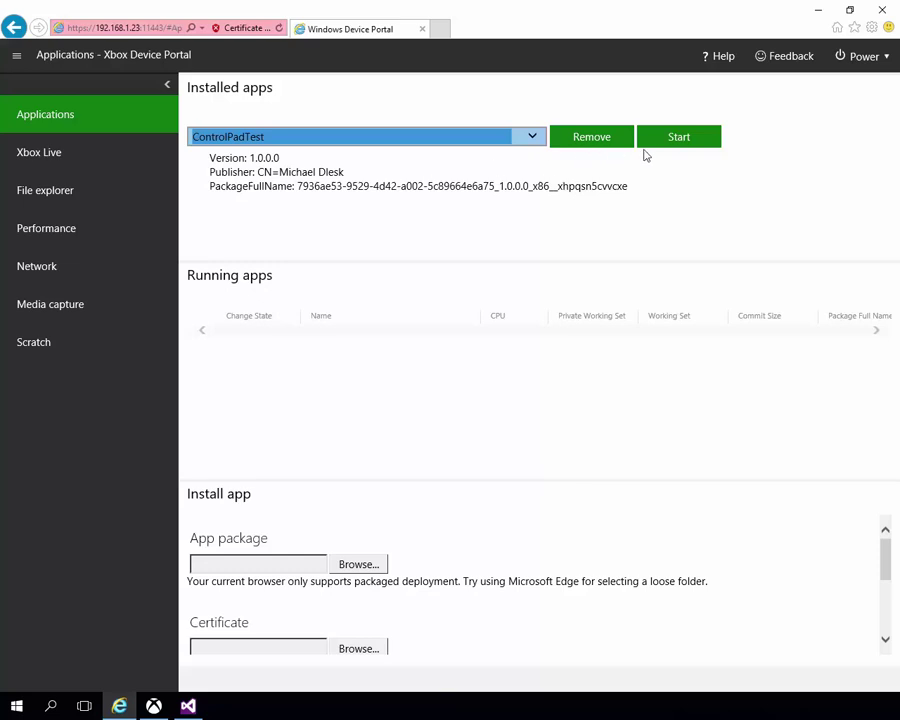
pyautogui.click(667, 143)
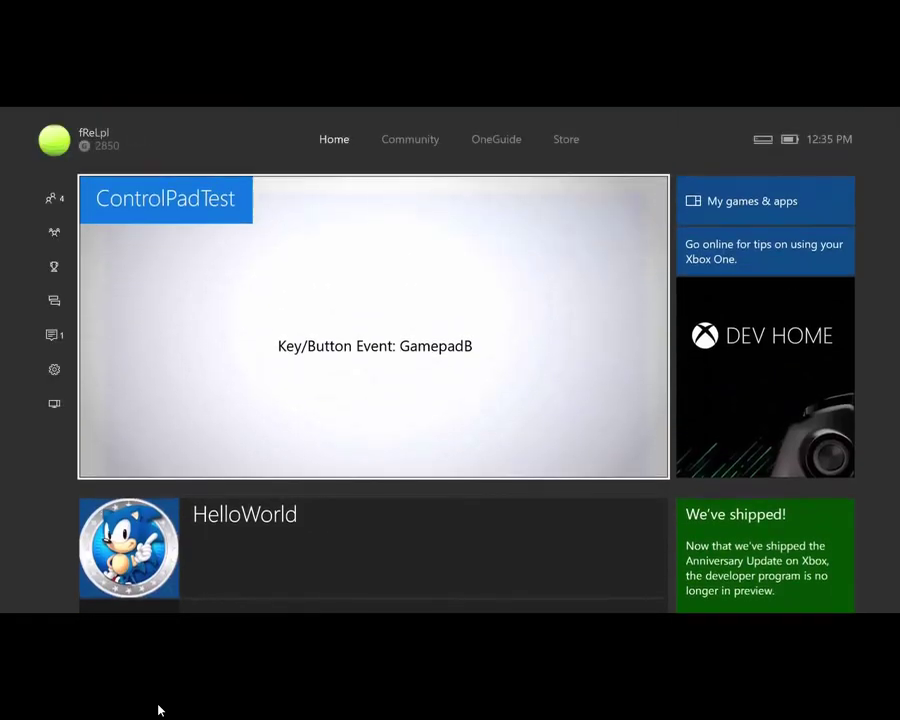
# Quit ControlPadTest, relaunch it, return Home leaving it running, then select the MIssiles folder.
pyautogui.press('Down')
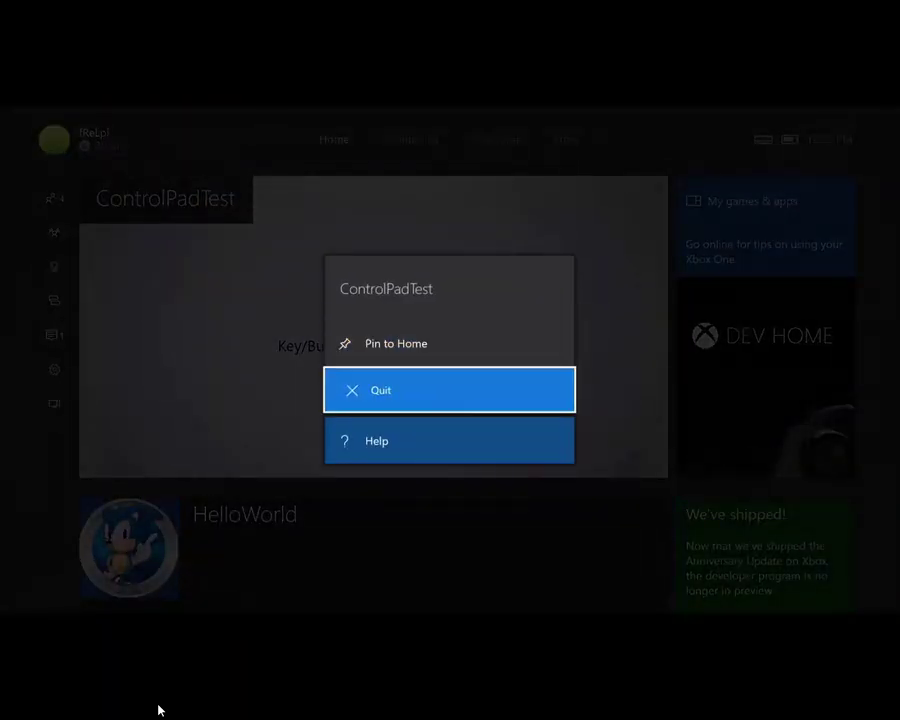
pyautogui.press('Return')
pyautogui.press('Down')
pyautogui.press('Up')
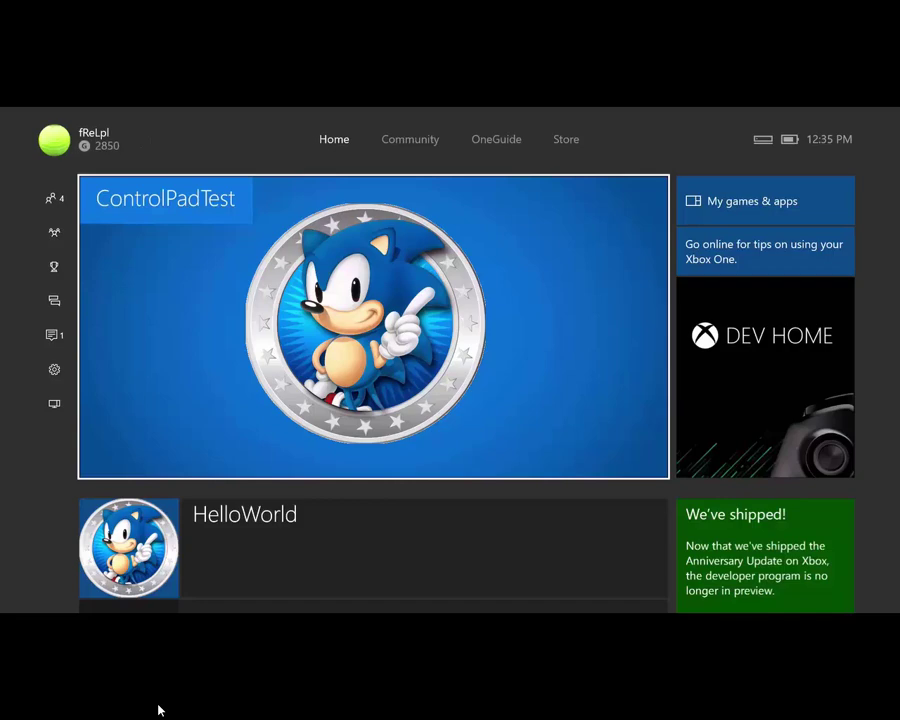
pyautogui.press('Down')
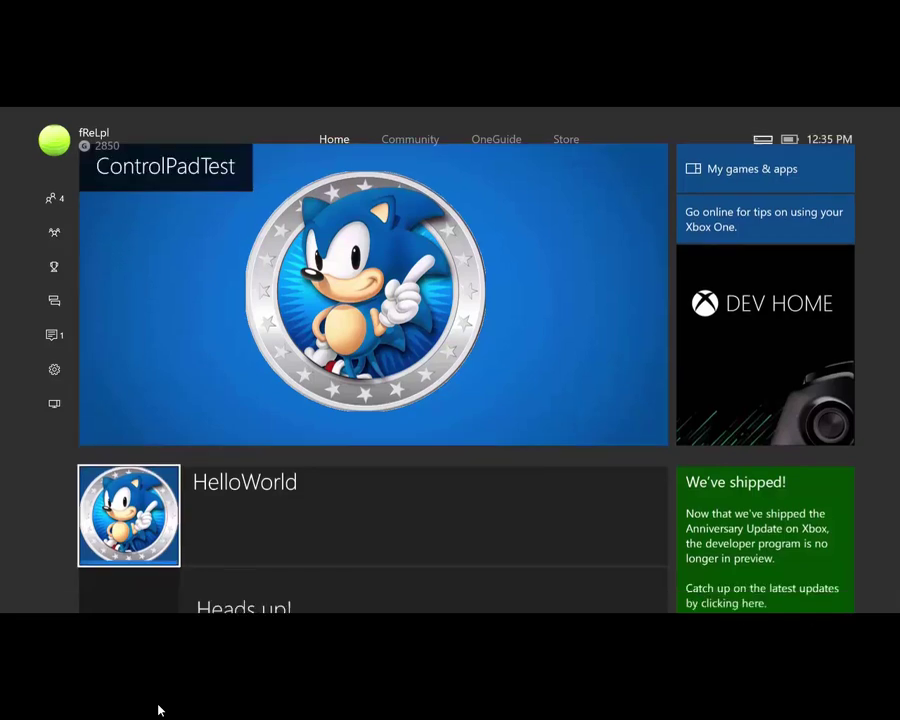
pyautogui.press('Up')
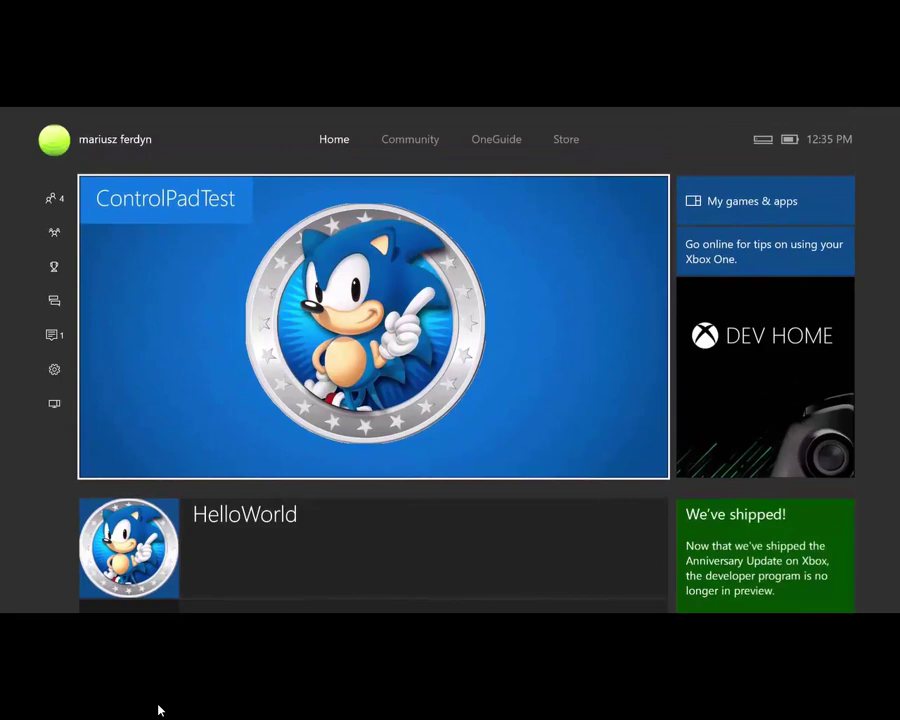
pyautogui.press('Return')
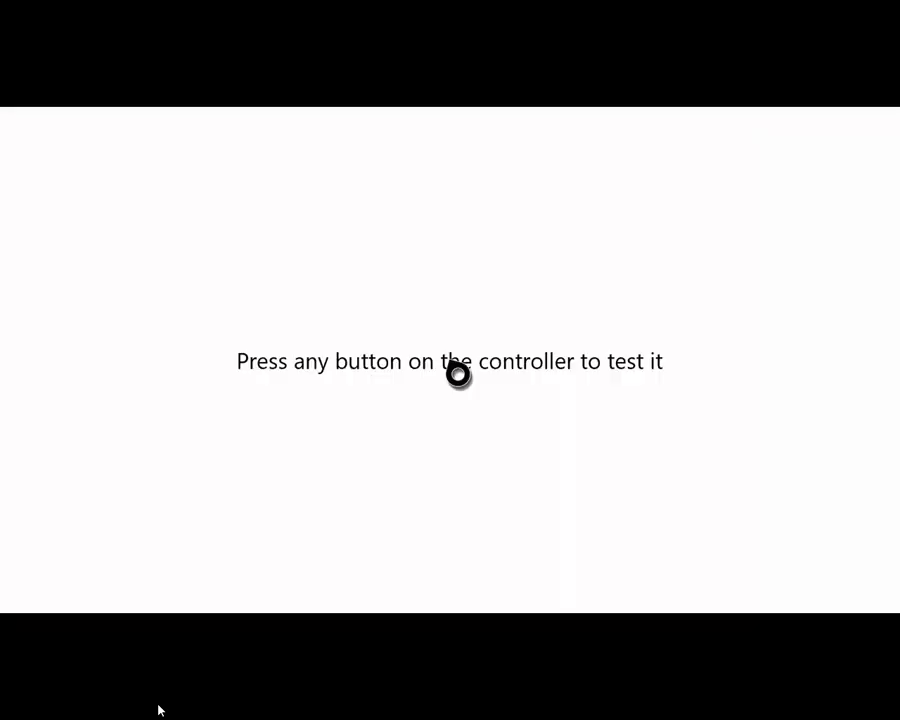
pyautogui.press('Home')
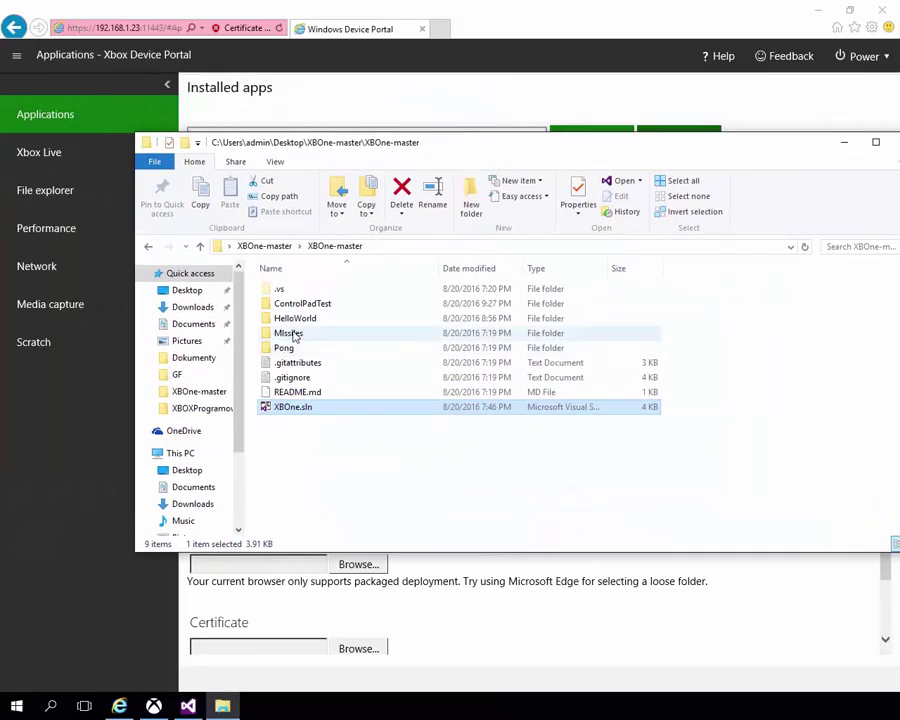
pyautogui.click(293, 337)
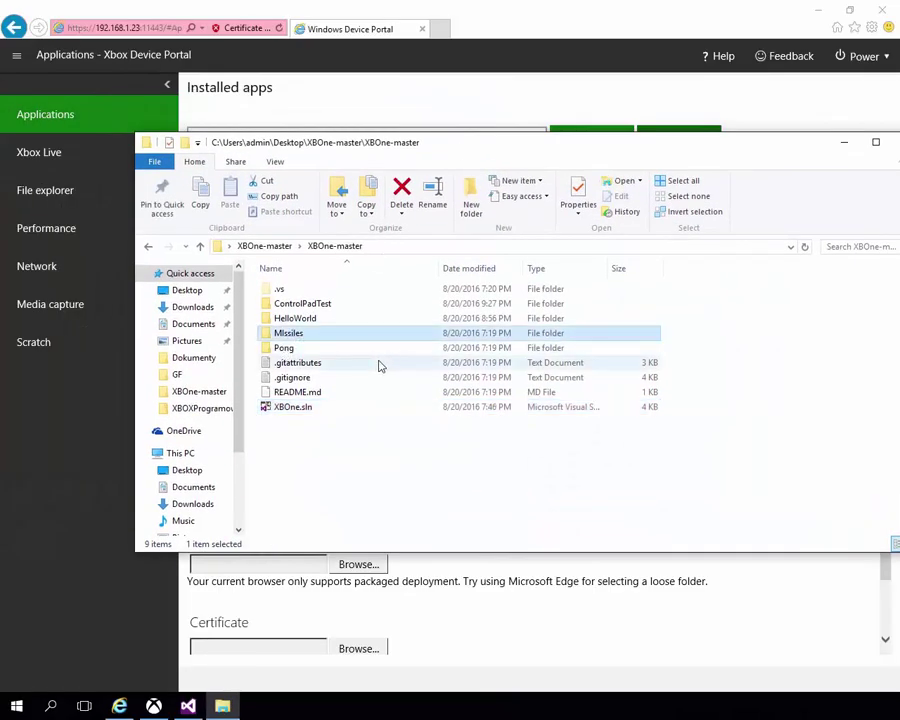
# Select the Pong folder in XBOne-master, shift Explorer slightly left, and return to the Xbox stream.
pyautogui.click(287, 348)
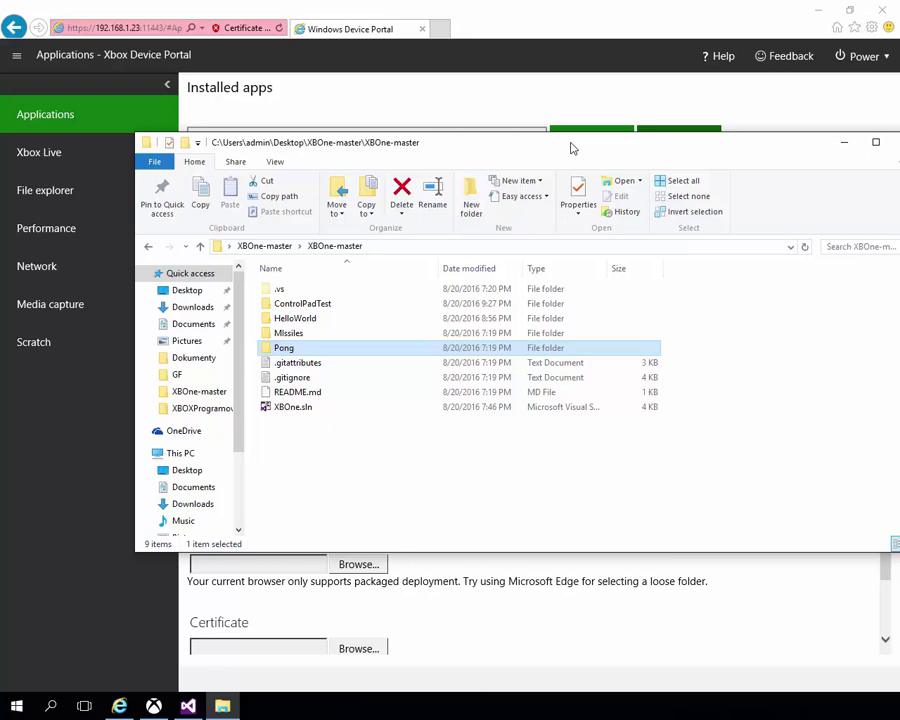
pyautogui.moveTo(571, 148); pyautogui.dragTo(520, 154)
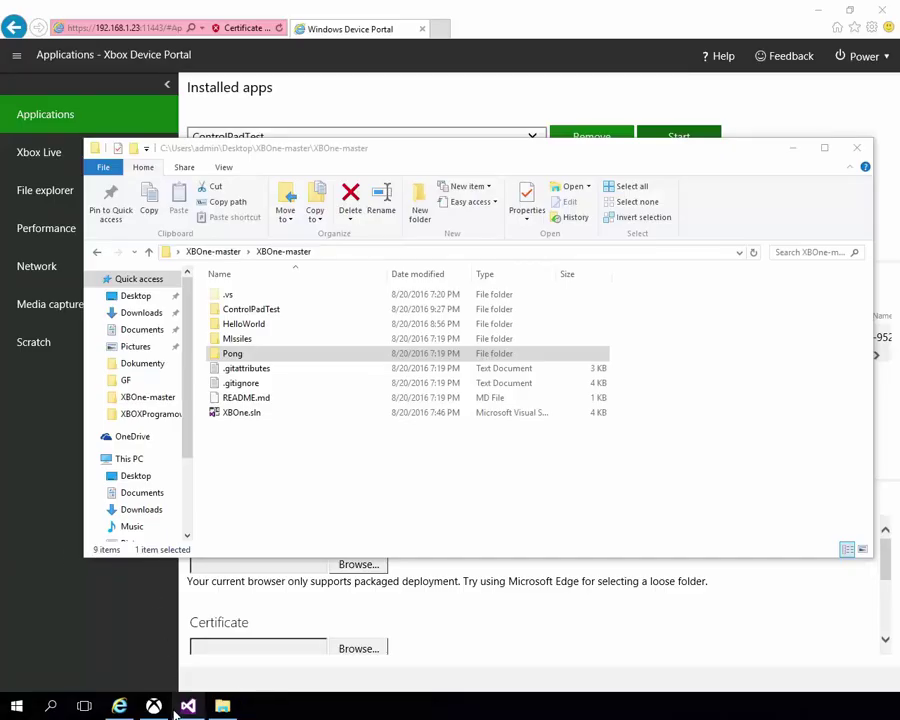
pyautogui.click(162, 710)
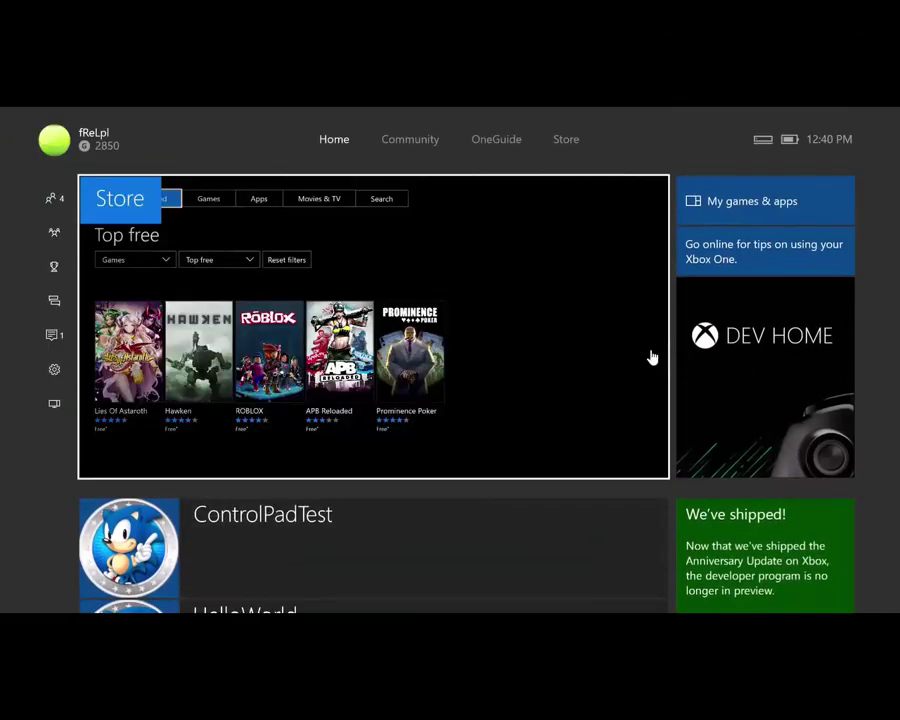
# Look through the empty My games & apps list, then return to the Home screen.
pyautogui.press('Right')
pyautogui.press('Return')
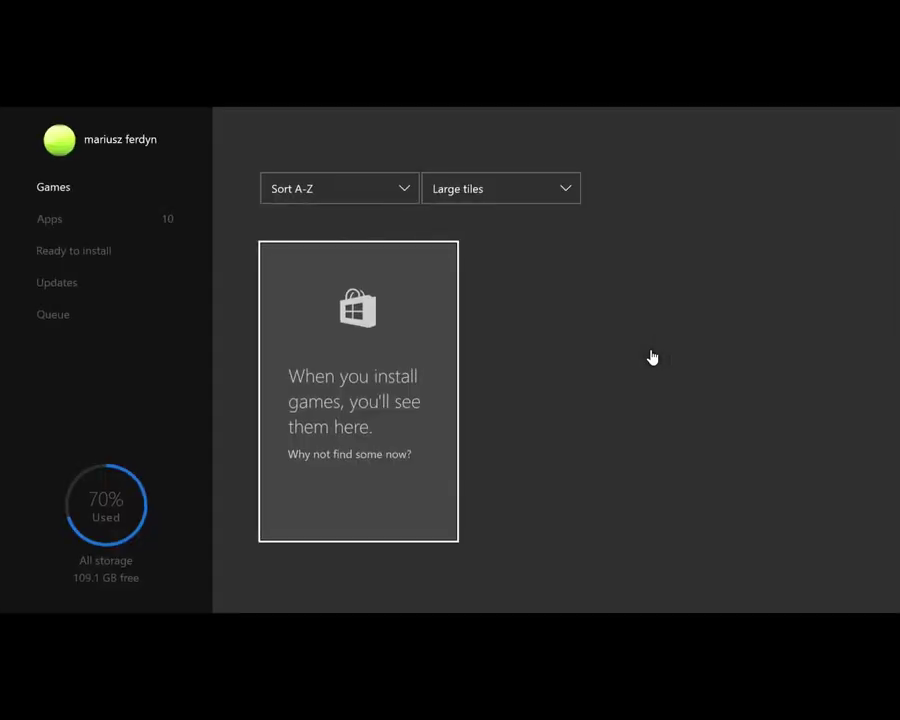
pyautogui.press('Up')
pyautogui.press('Down')
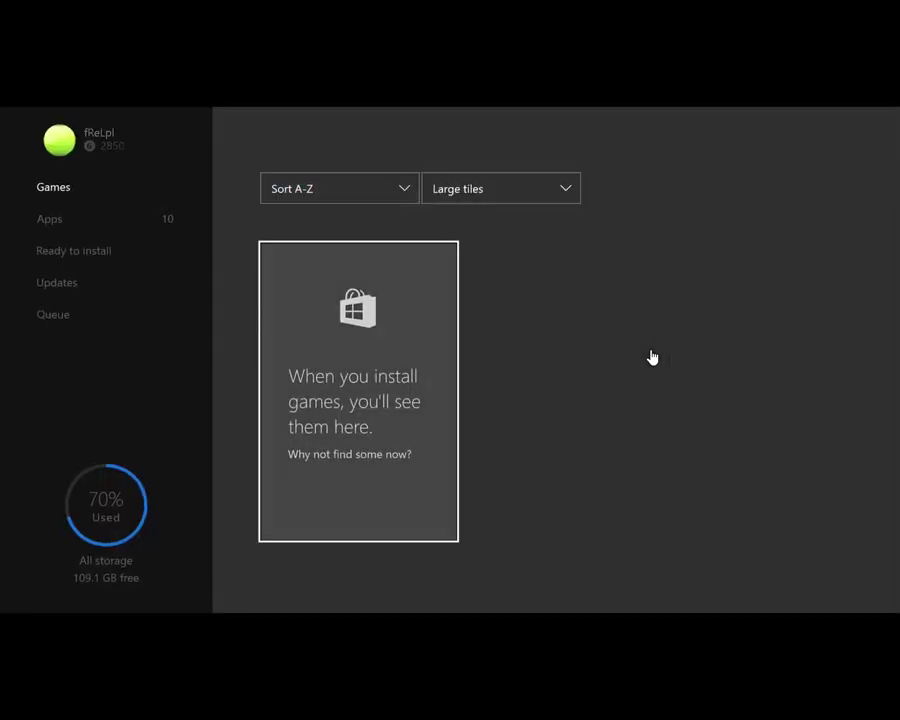
pyautogui.press('Up')
pyautogui.press('Left')
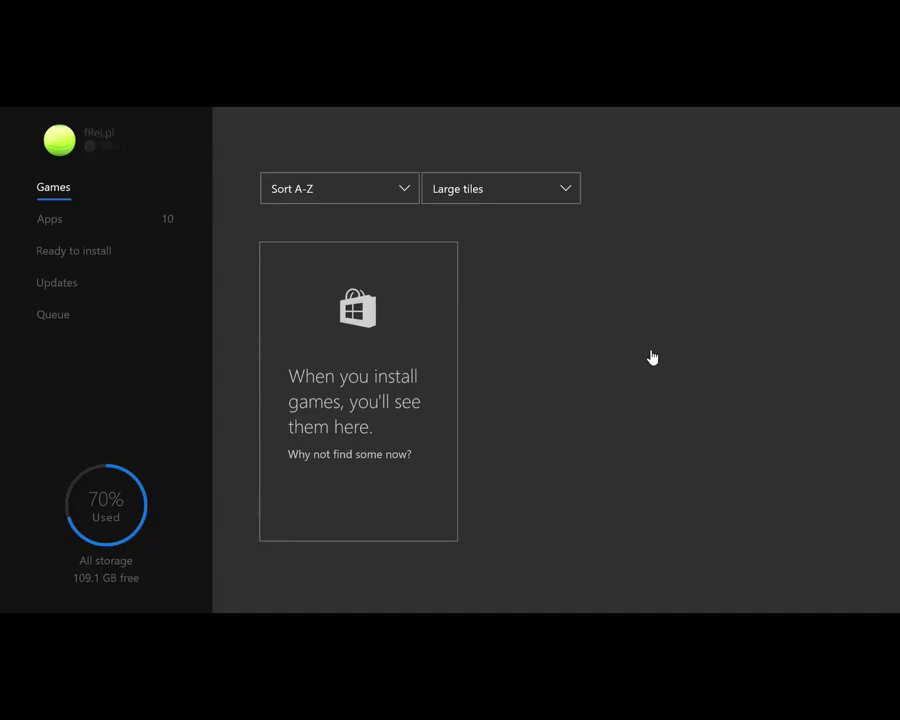
pyautogui.press('super')
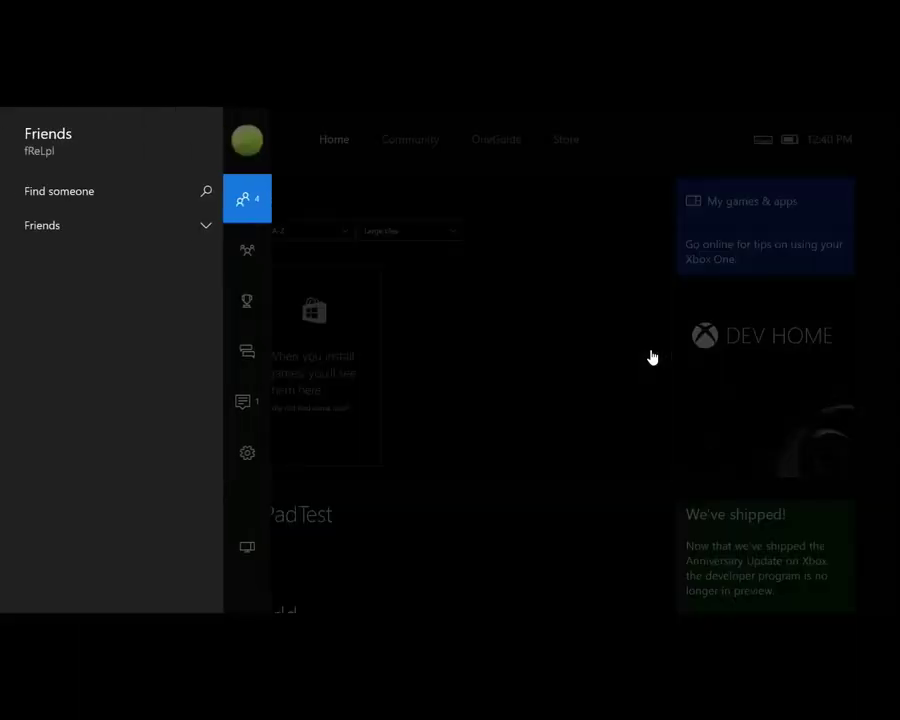
# Launch Developer Home from the guide's All settings developer options.
pyautogui.press('Down')
pyautogui.press('Down')
pyautogui.press('Down')
pyautogui.press('Down')
pyautogui.press('Down')
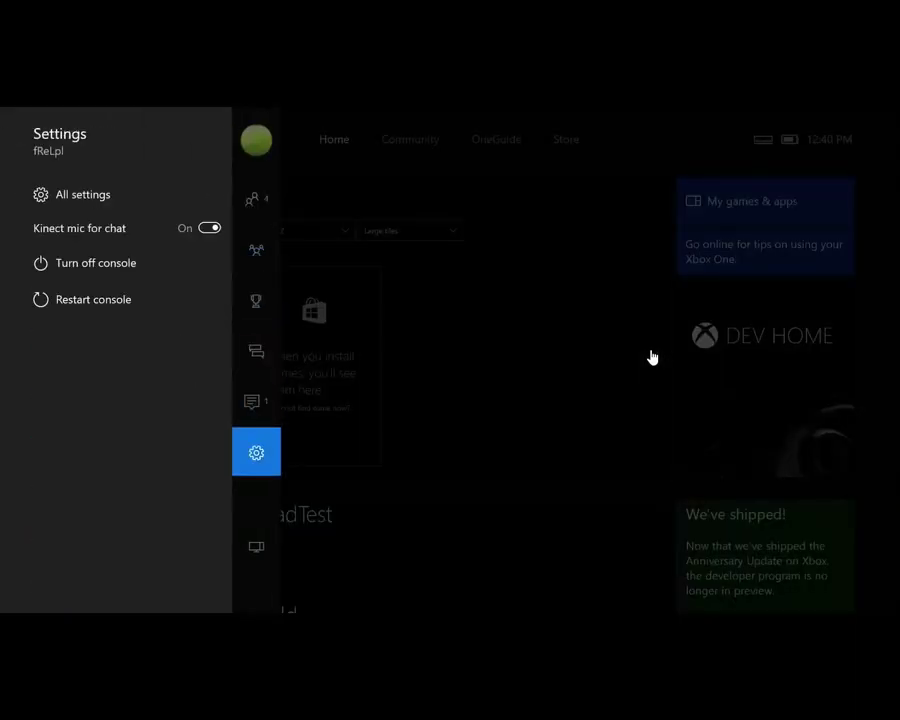
pyautogui.press('Right')
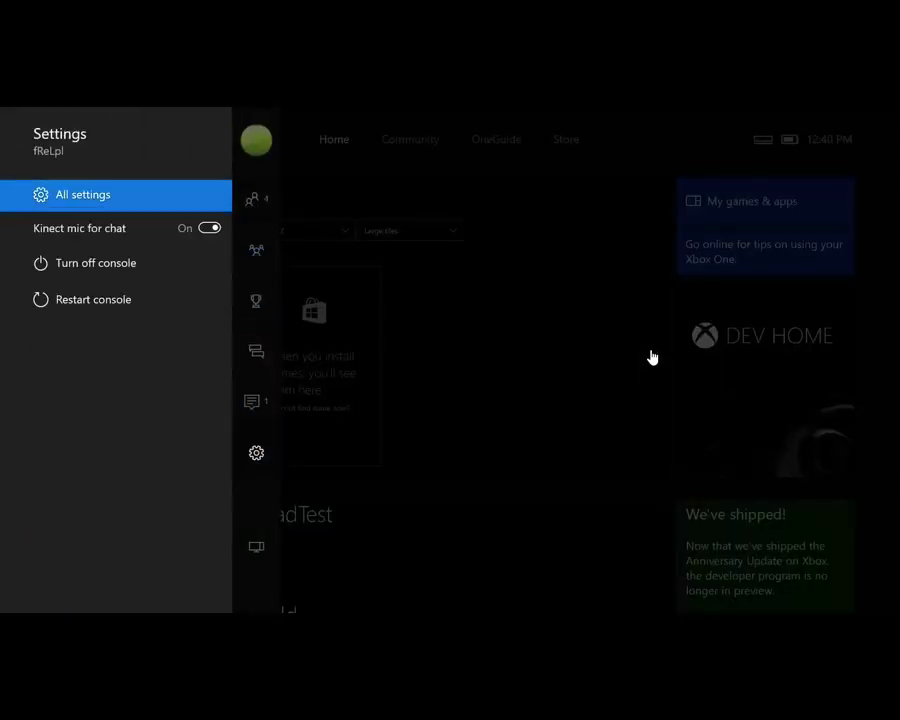
pyautogui.press('Return')
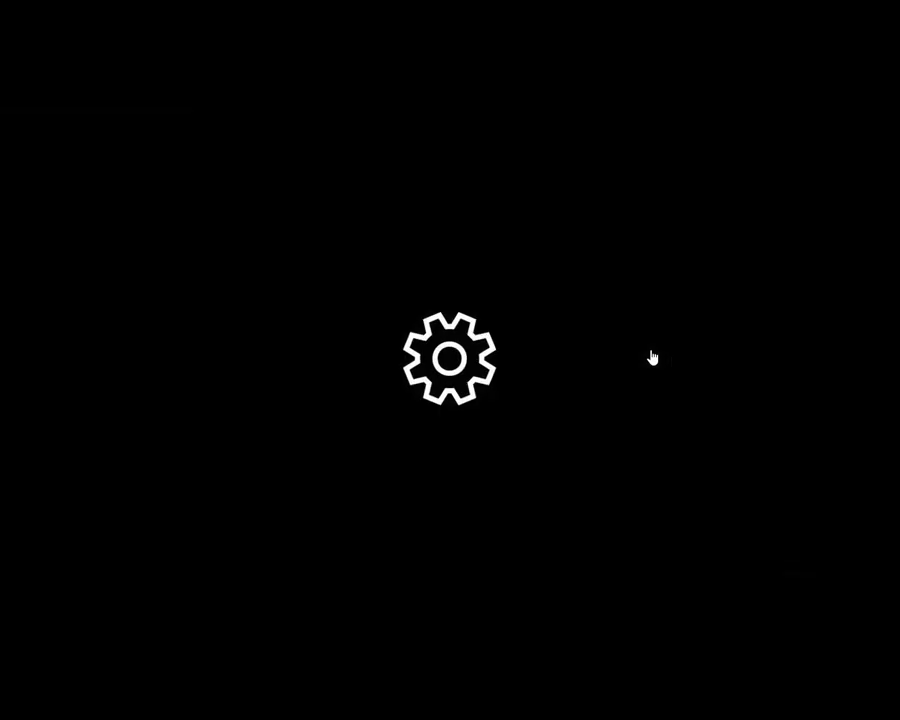
pyautogui.press('Right')
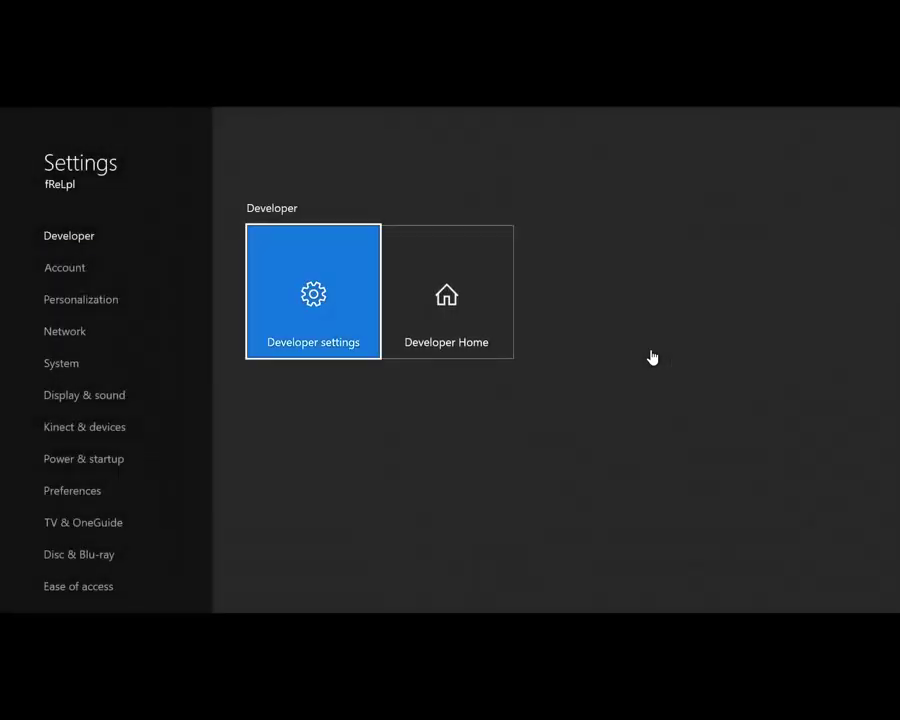
pyautogui.press('Right')
pyautogui.press('Return')
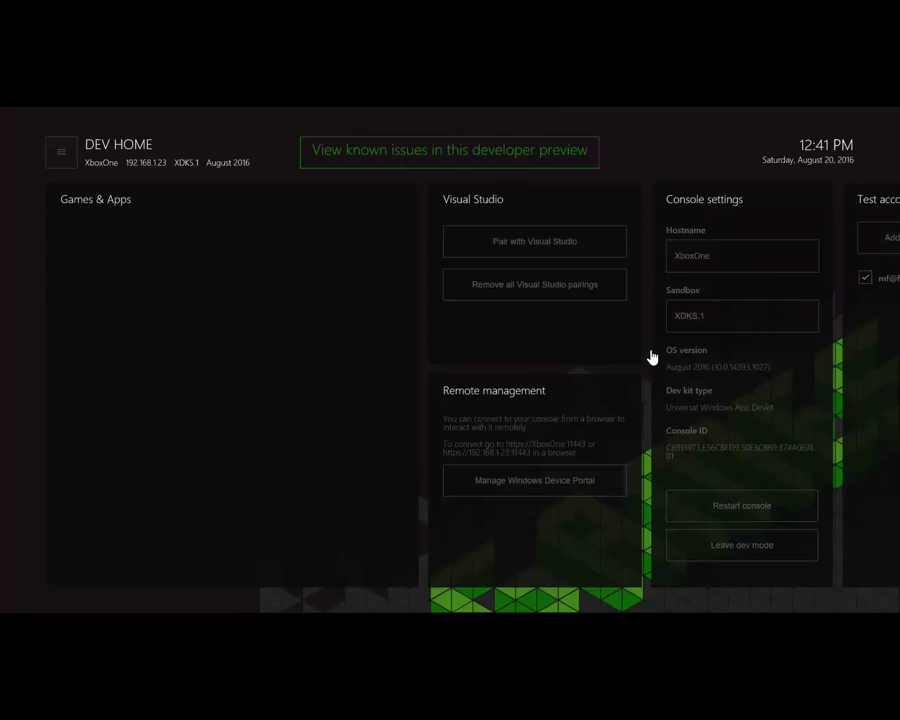
# Leave developer mode from Dev Home, keeping sideloaded games and apps, and restart the console.
pyautogui.press('Right')
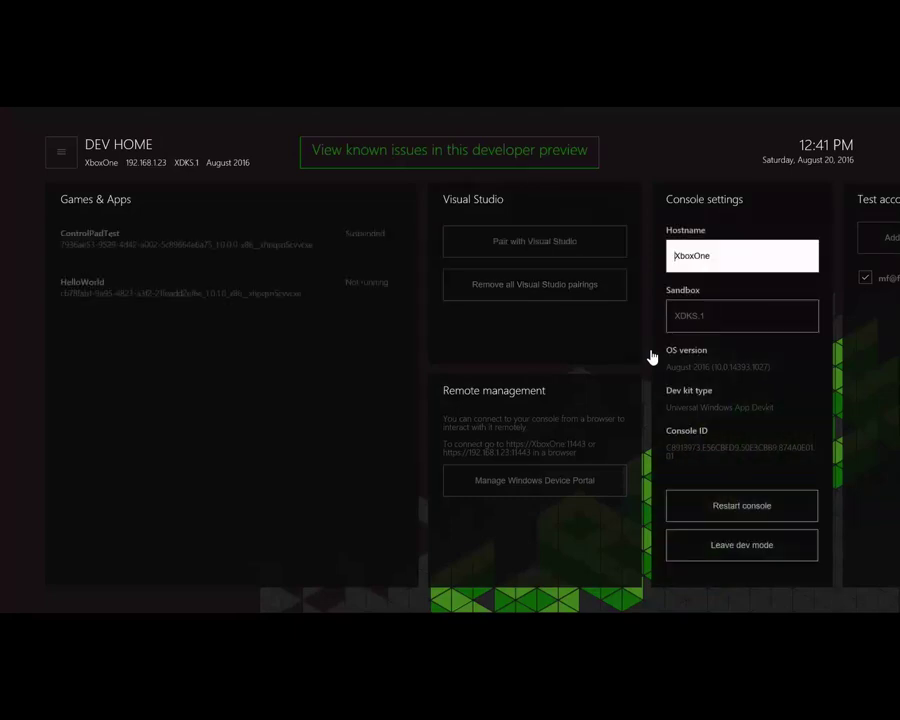
pyautogui.press('Down')
pyautogui.press('Return')
pyautogui.press('Escape')
pyautogui.press('Down')
pyautogui.press('Down')
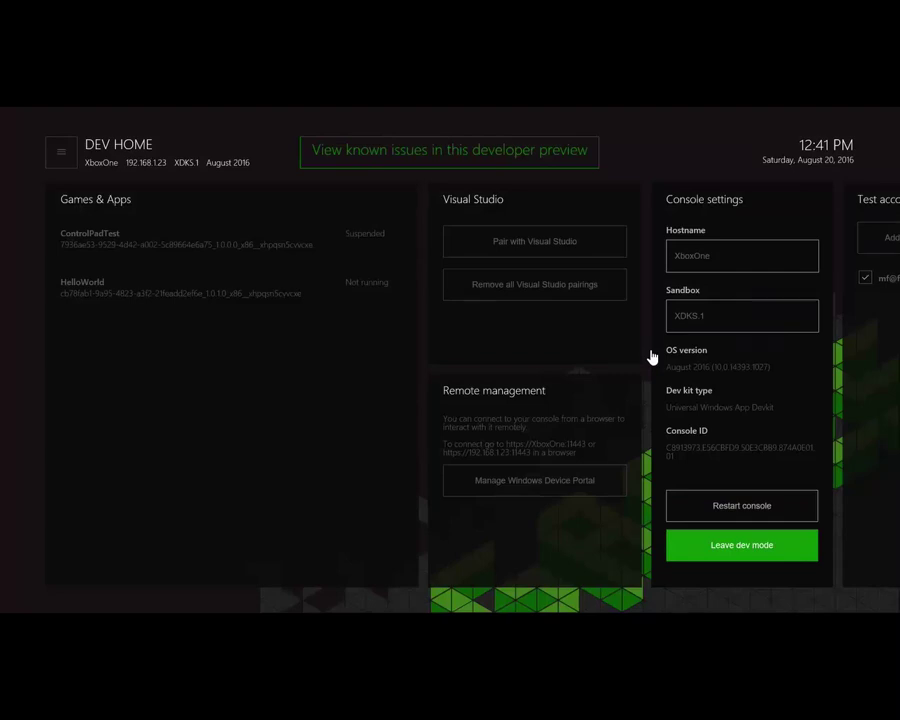
pyautogui.press('Return')
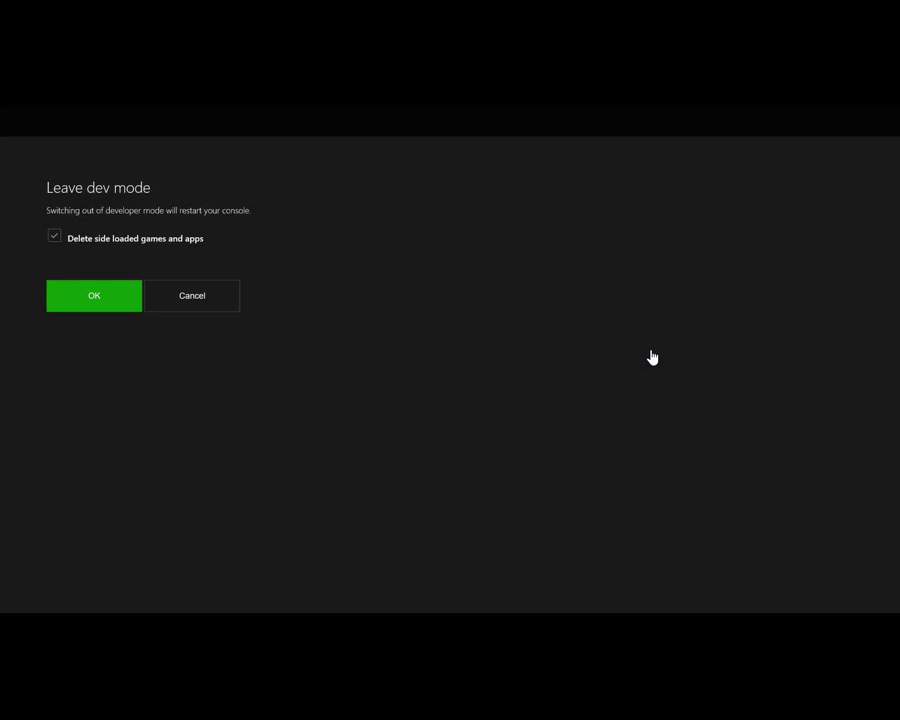
pyautogui.press('Up')
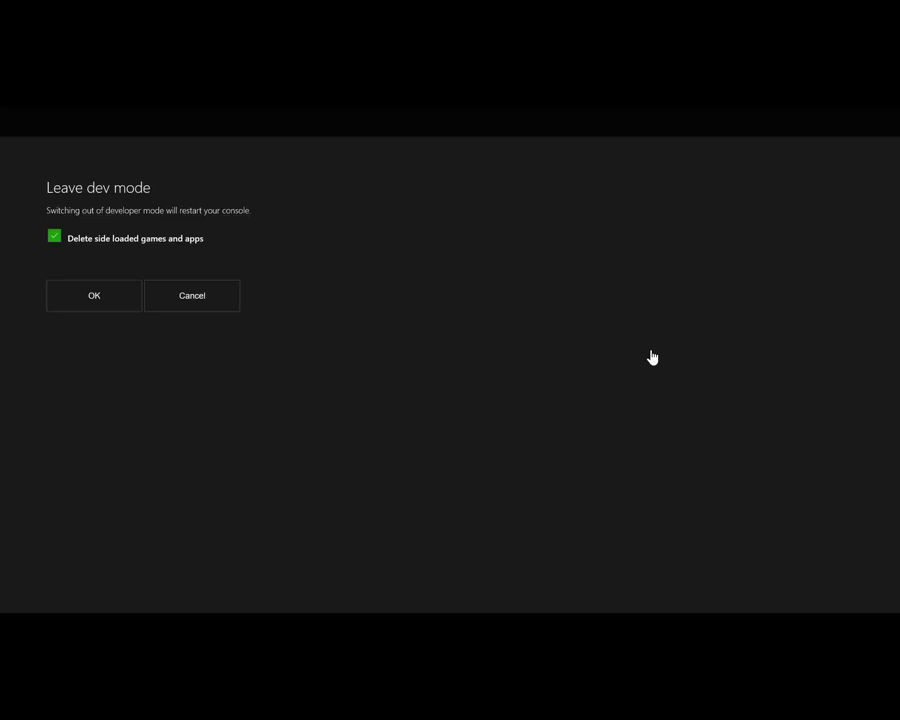
pyautogui.press('Down')
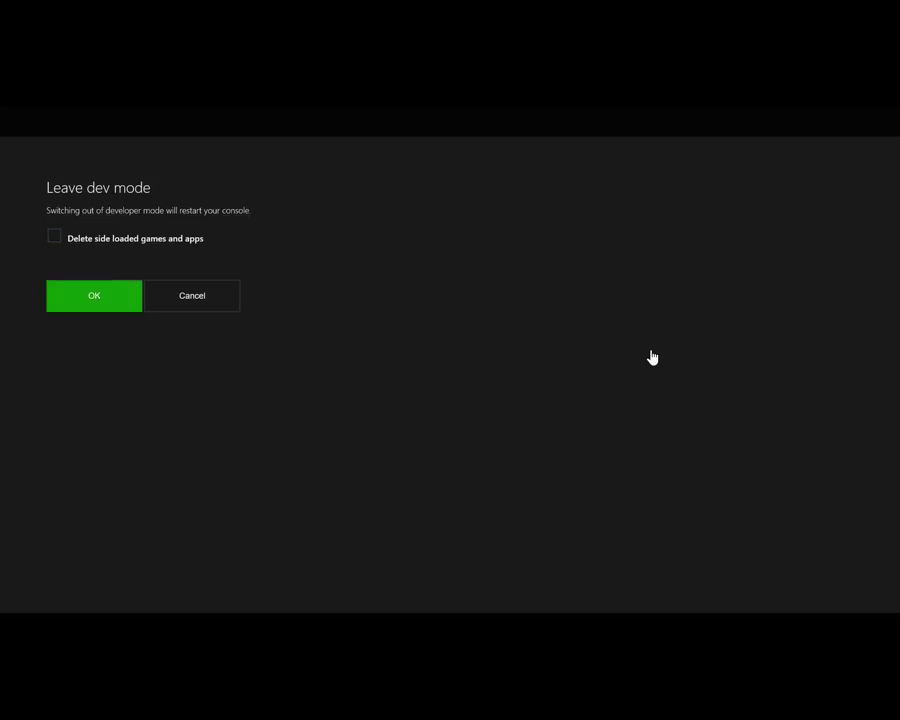
pyautogui.press('Return')
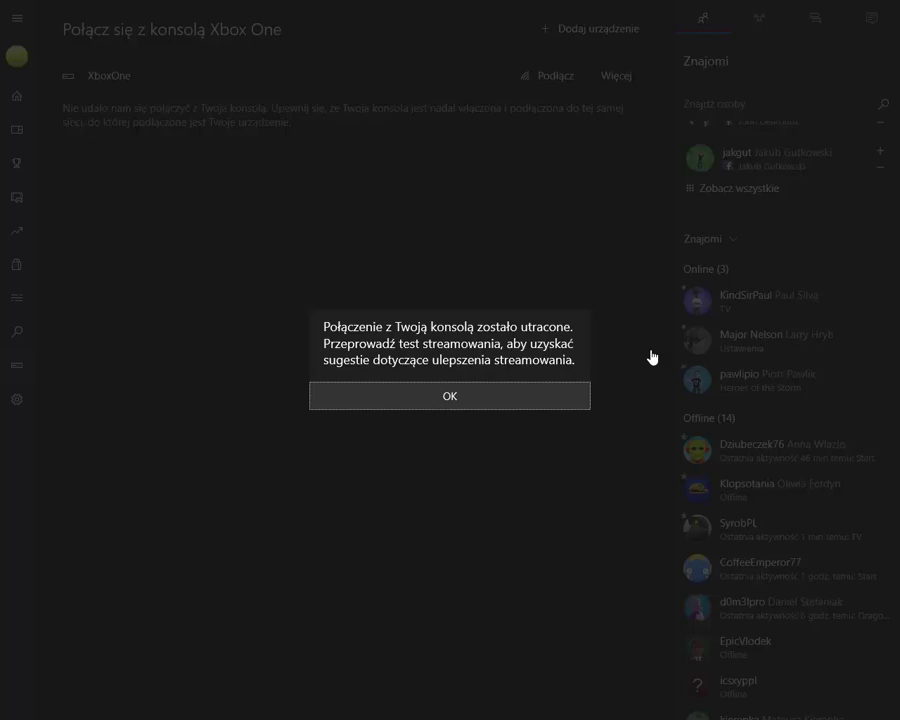
# Dismiss the lost-connection message, reconnect to XboxOne with Podłącz, and resume Streamowanie.
pyautogui.click(450, 396)
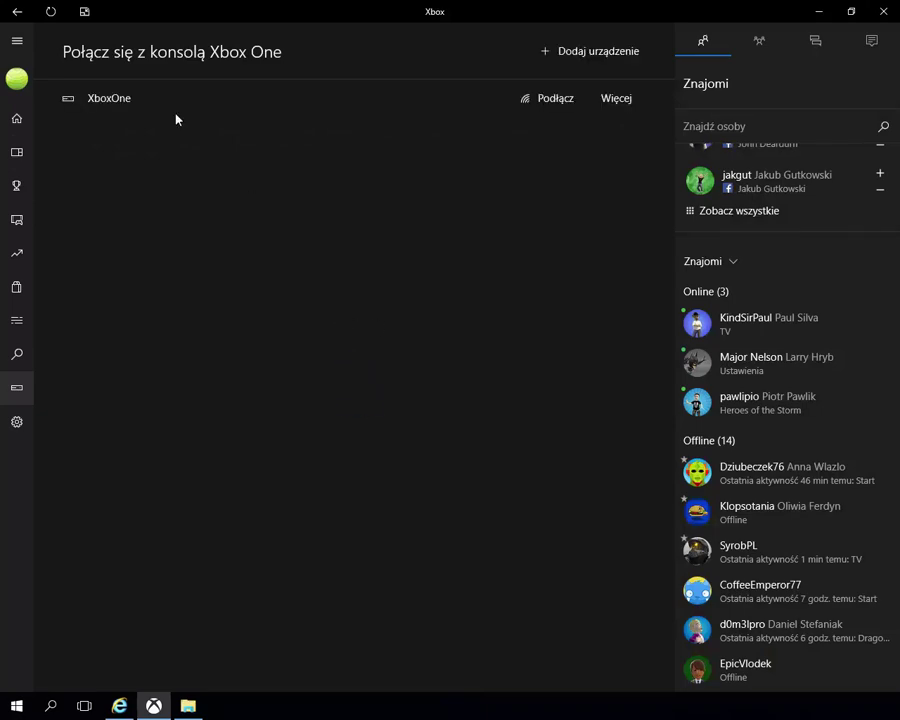
pyautogui.click(540, 104)
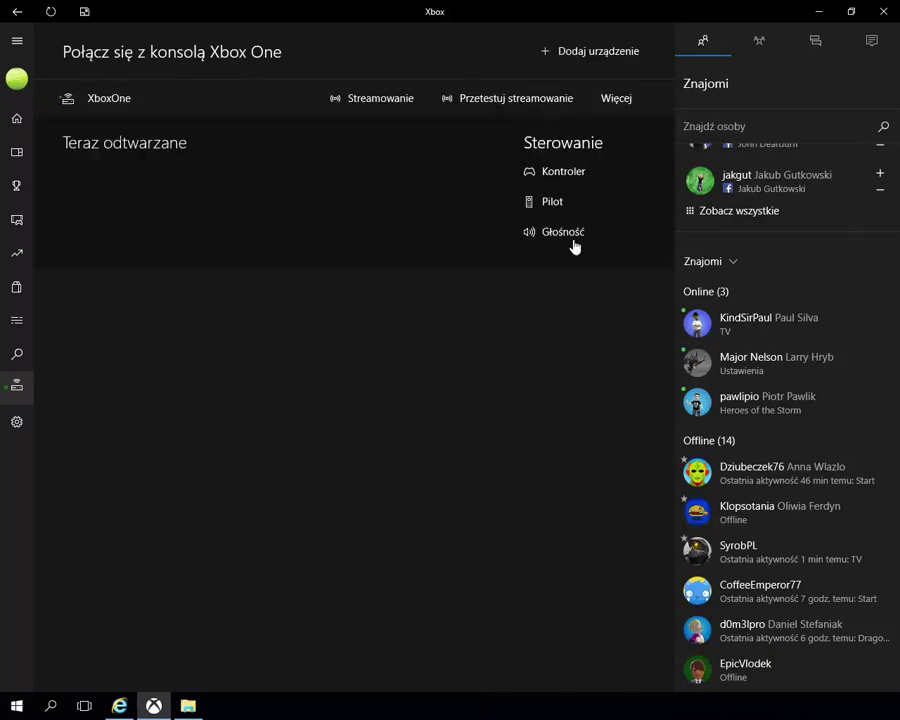
pyautogui.click(386, 99)
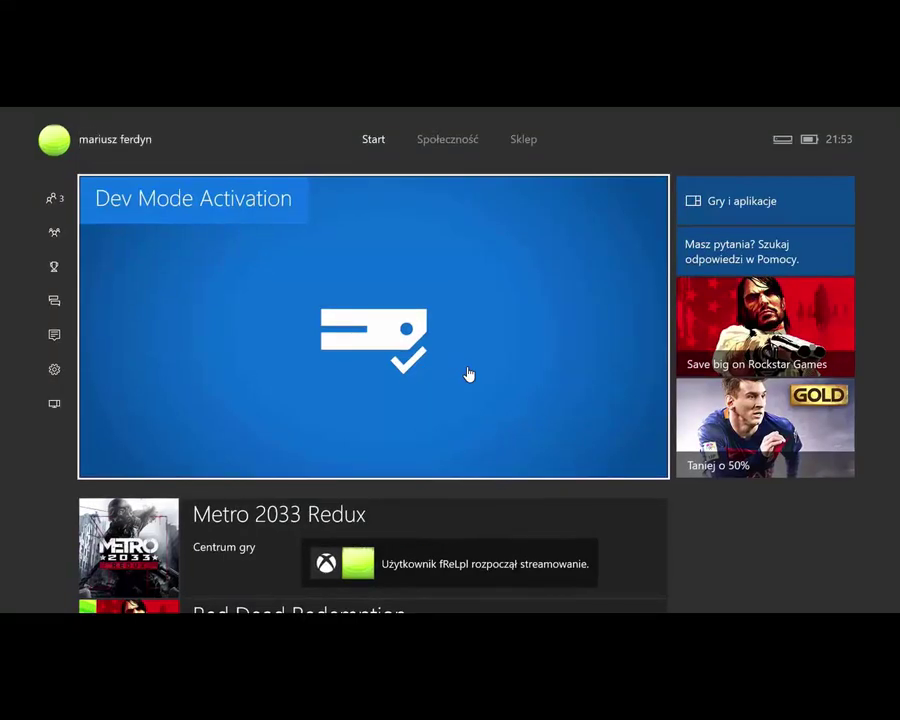
pyautogui.press('Down')
pyautogui.press('Down')
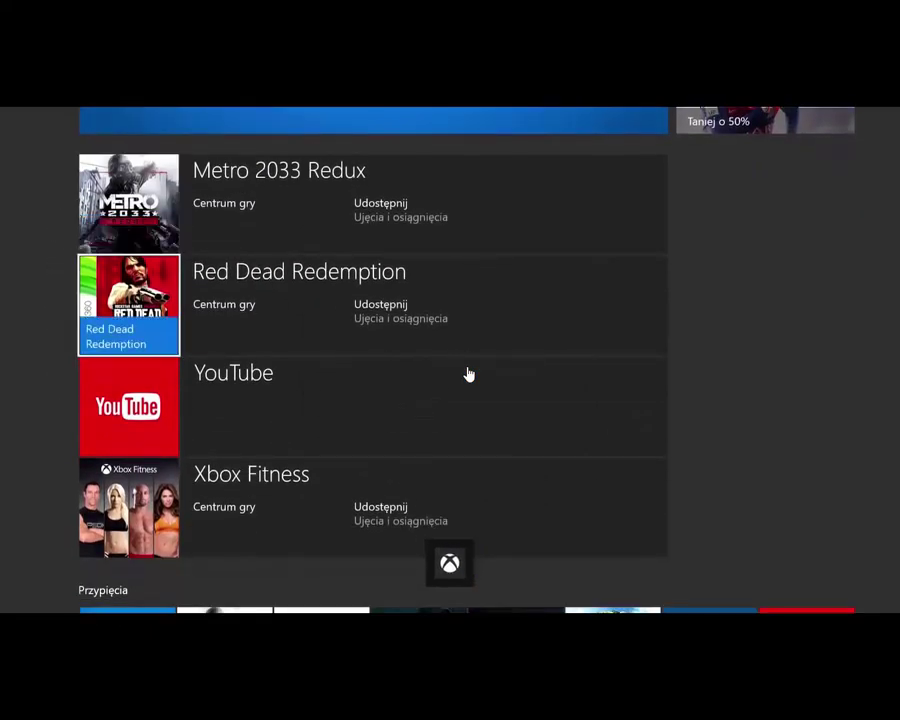
pyautogui.press('Up')
pyautogui.press('Up')
pyautogui.press('Left')
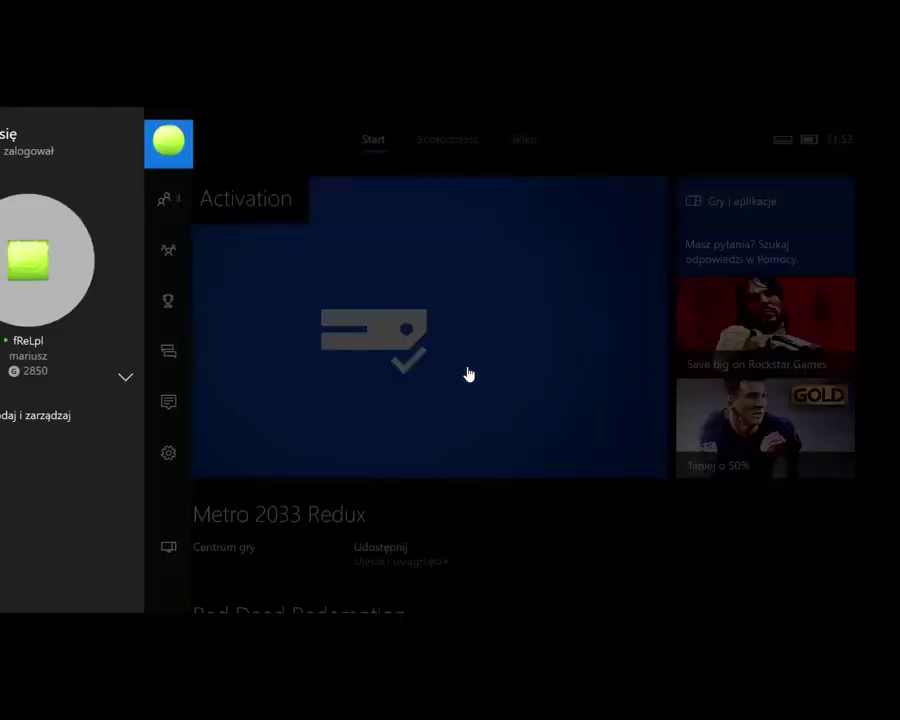
pyautogui.press('Left')
pyautogui.press('Down')
pyautogui.press('Down')
pyautogui.press('Down')
pyautogui.press('Down')
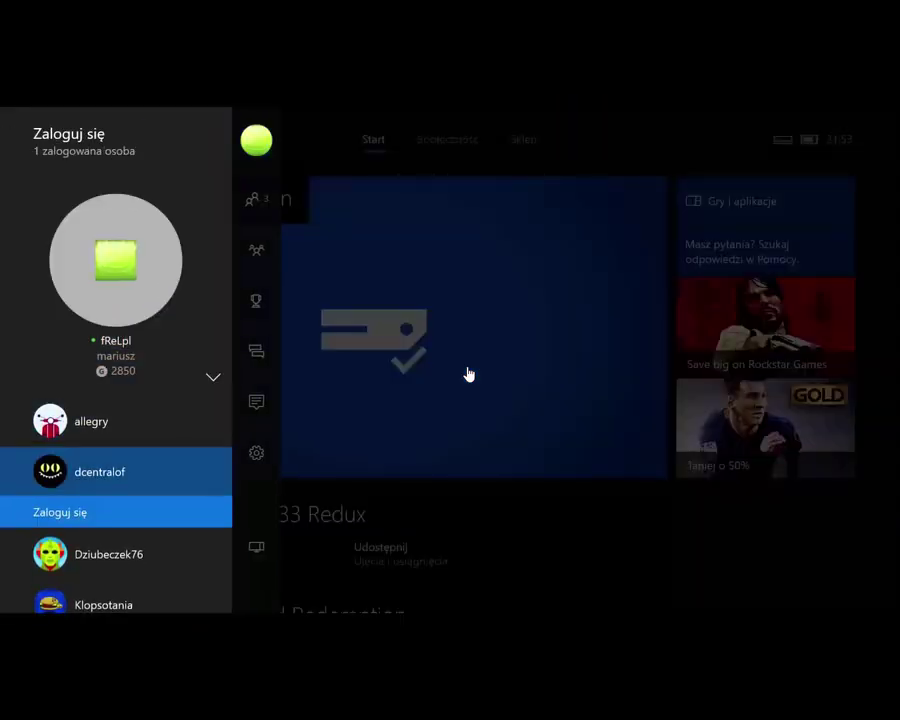
pyautogui.press('Down')
pyautogui.press('Down')
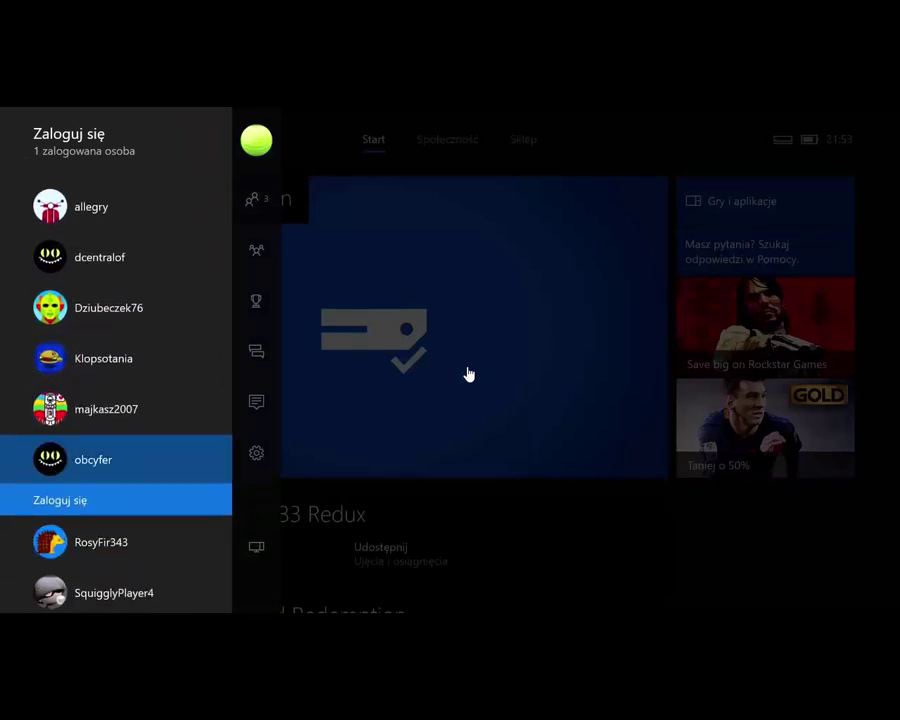
pyautogui.press('Up')
pyautogui.press('Up')
pyautogui.press('Up')
pyautogui.press('Up')
pyautogui.press('Up')
pyautogui.press('Up')
pyautogui.press('Right')
pyautogui.press('Escape')
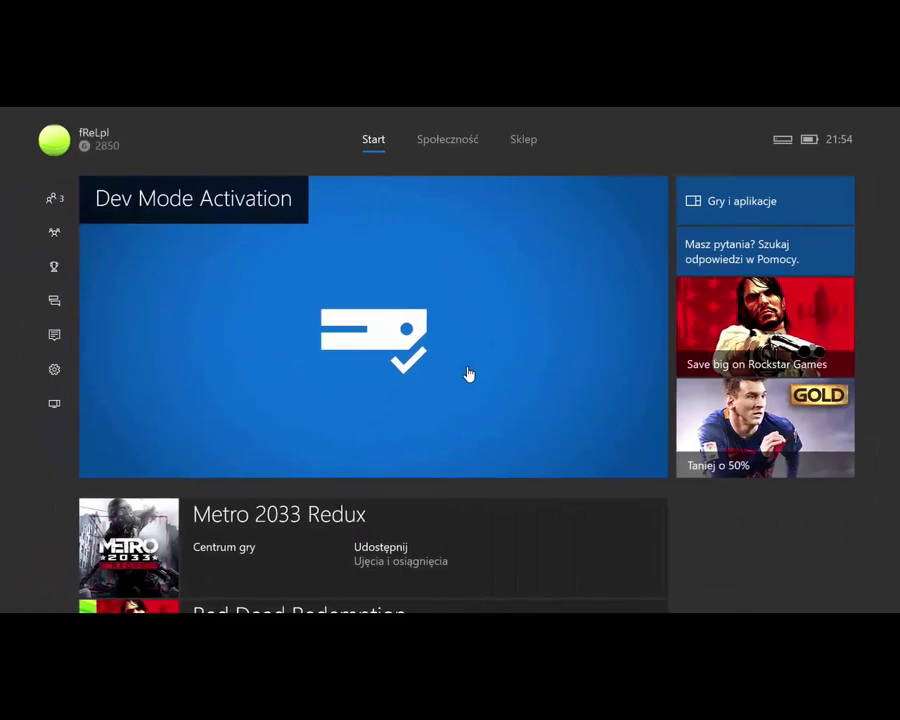
pyautogui.press('Right')
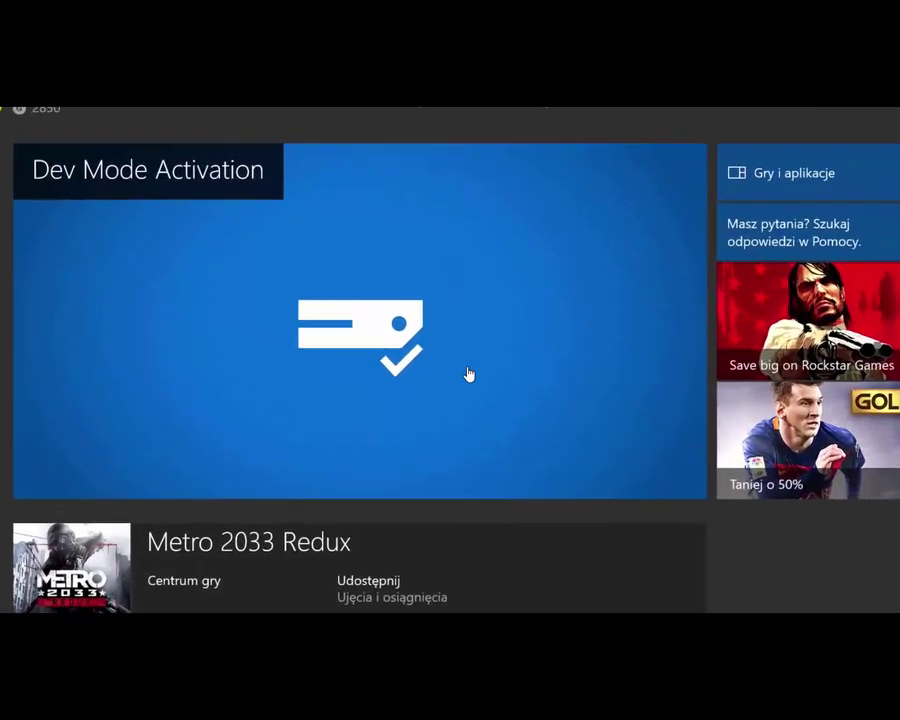
# Open My games & apps and browse the installed Aplikacje list.
pyautogui.click(469, 374)
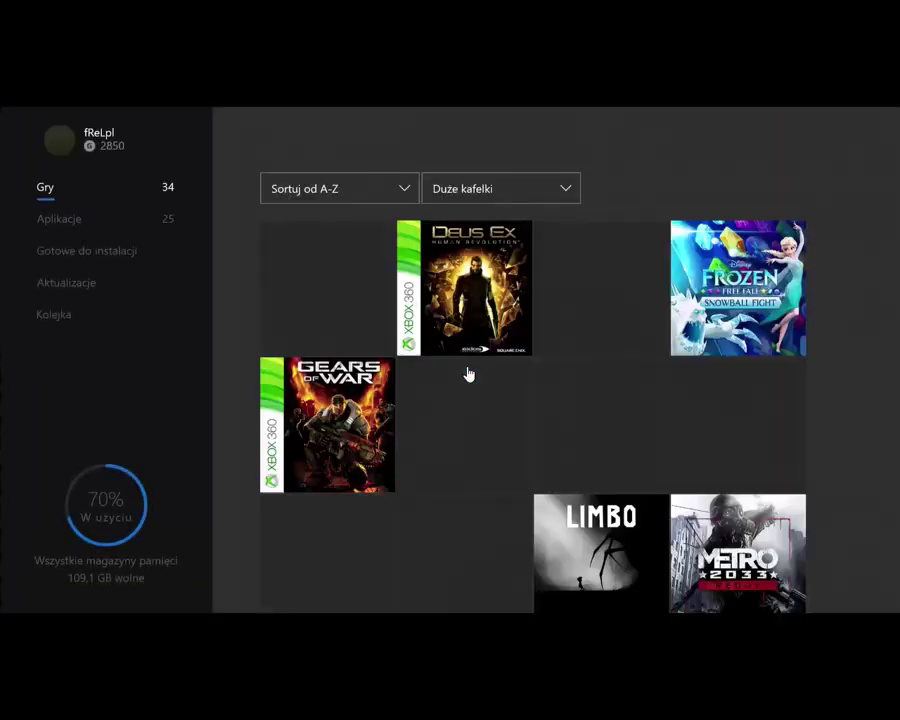
pyautogui.press('Down')
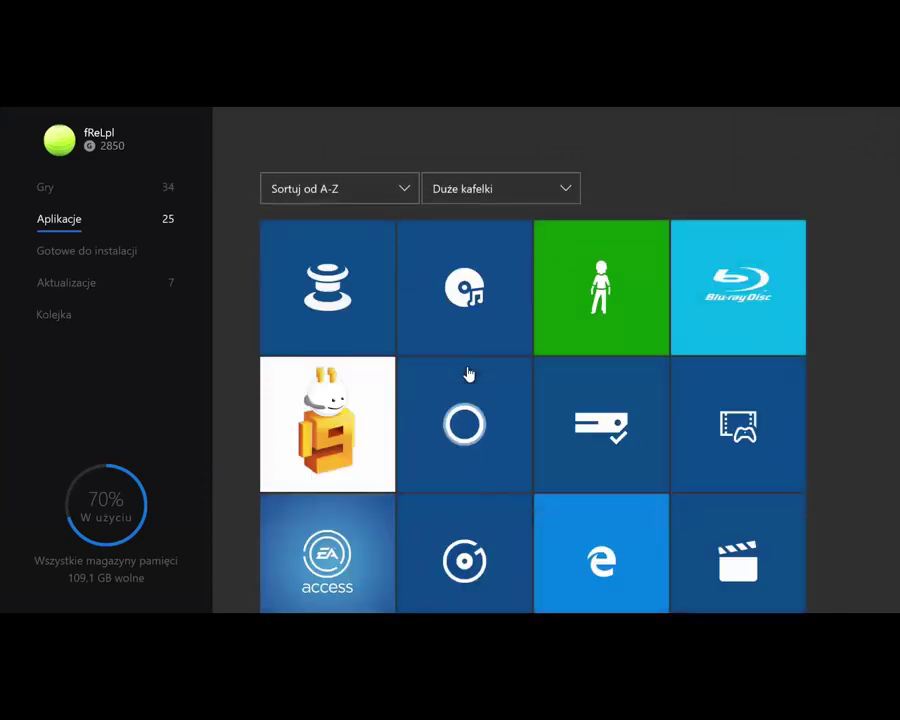
pyautogui.press('Right')
pyautogui.press('Down')
pyautogui.press('Down')
pyautogui.press('Down')
pyautogui.press('Down')
pyautogui.press('Down')
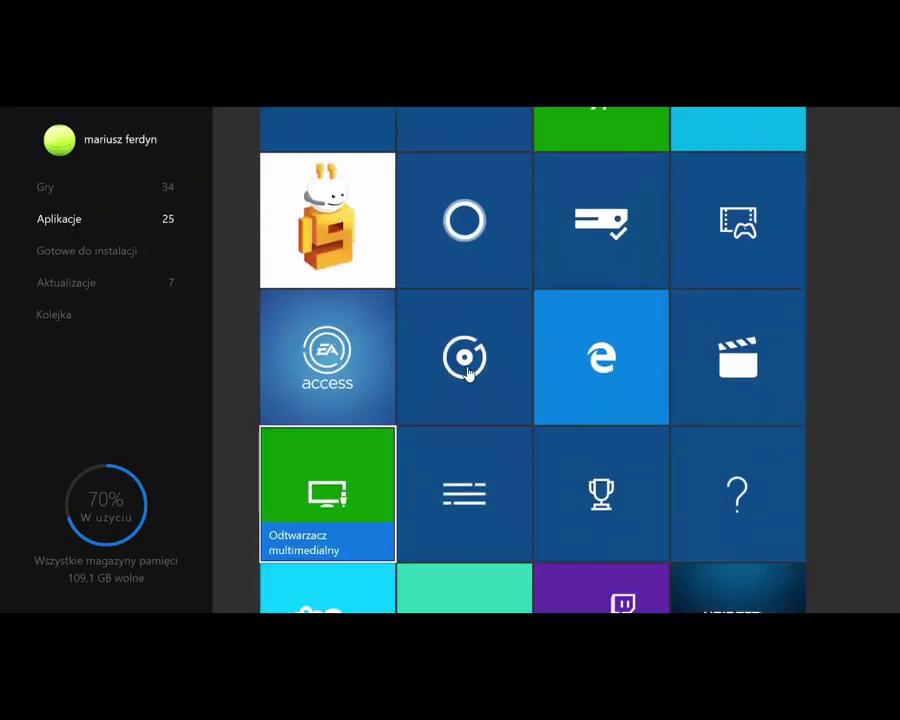
pyautogui.press('Up')
pyautogui.press('Up')
pyautogui.press('Up')
pyautogui.press('Up')
pyautogui.press('Up')
pyautogui.press('Up')
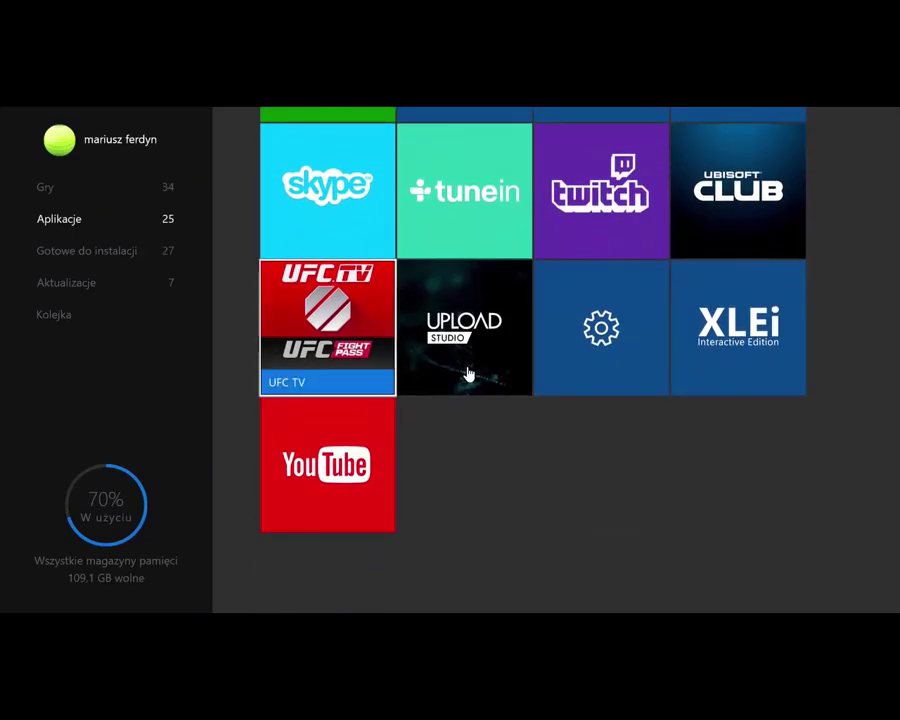
pyautogui.press('Up')
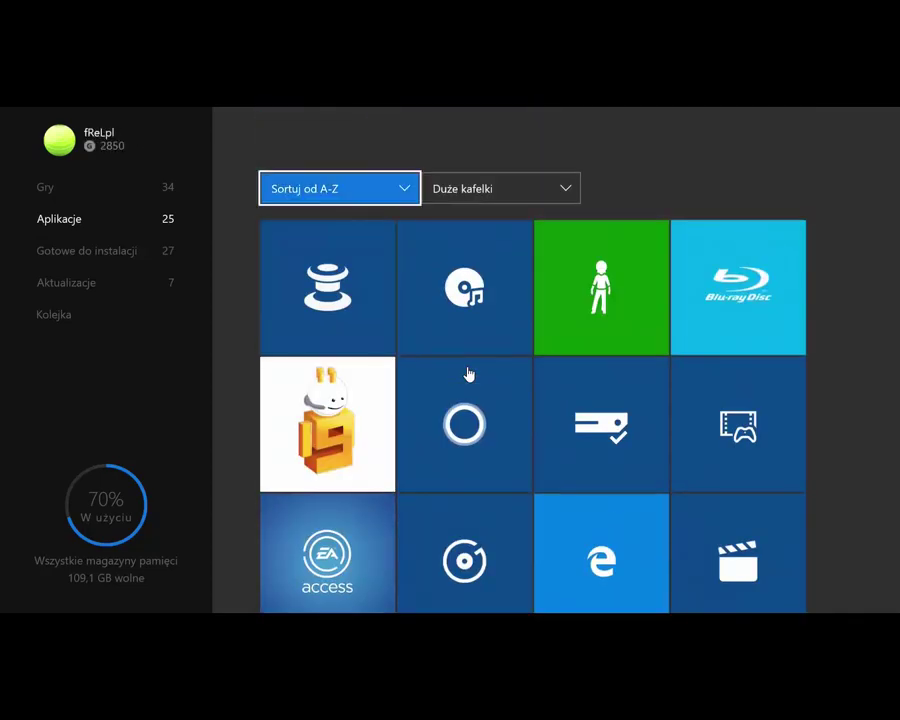
pyautogui.press('Left')
# Find Metro: Last Light Redux in the Gry list and launch it.
pyautogui.press('Up')
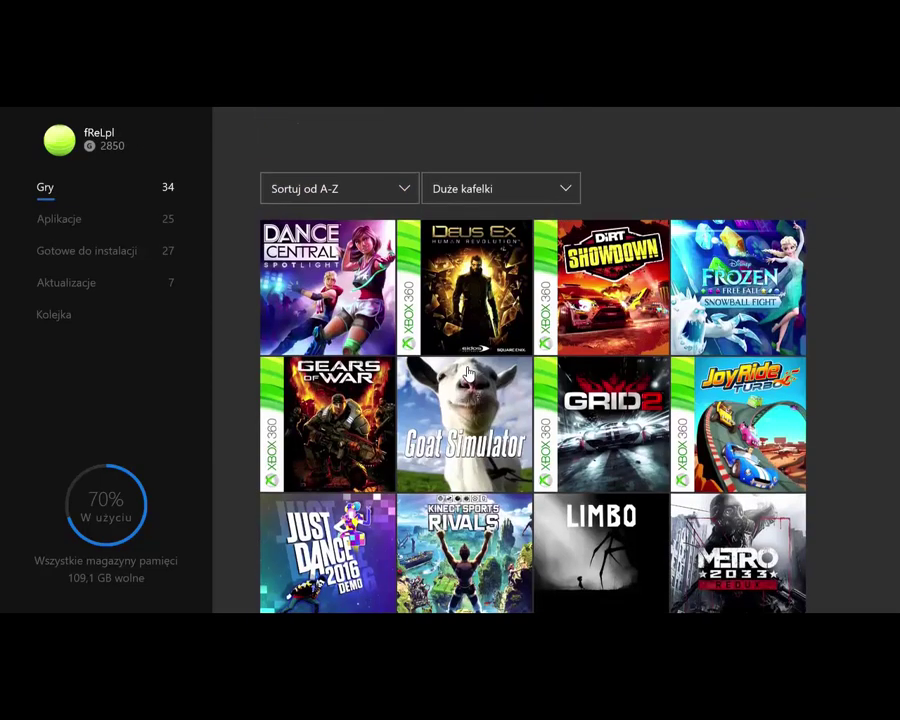
pyautogui.press('Right')
pyautogui.press('Down')
pyautogui.press('Right')
pyautogui.press('Down')
pyautogui.press('Down')
pyautogui.press('Right')
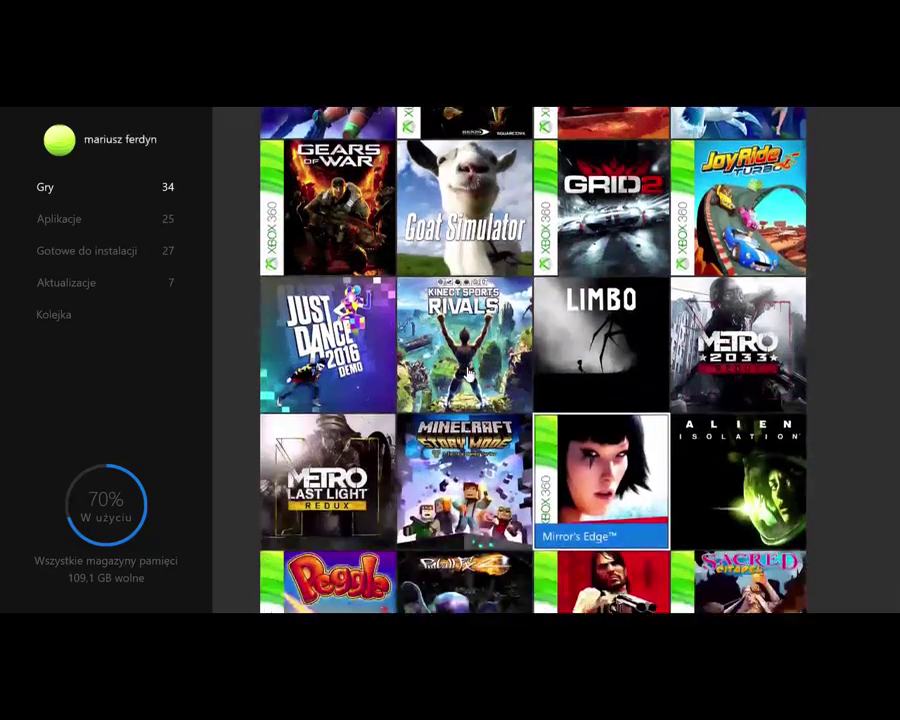
pyautogui.press('Down')
pyautogui.press('Up')
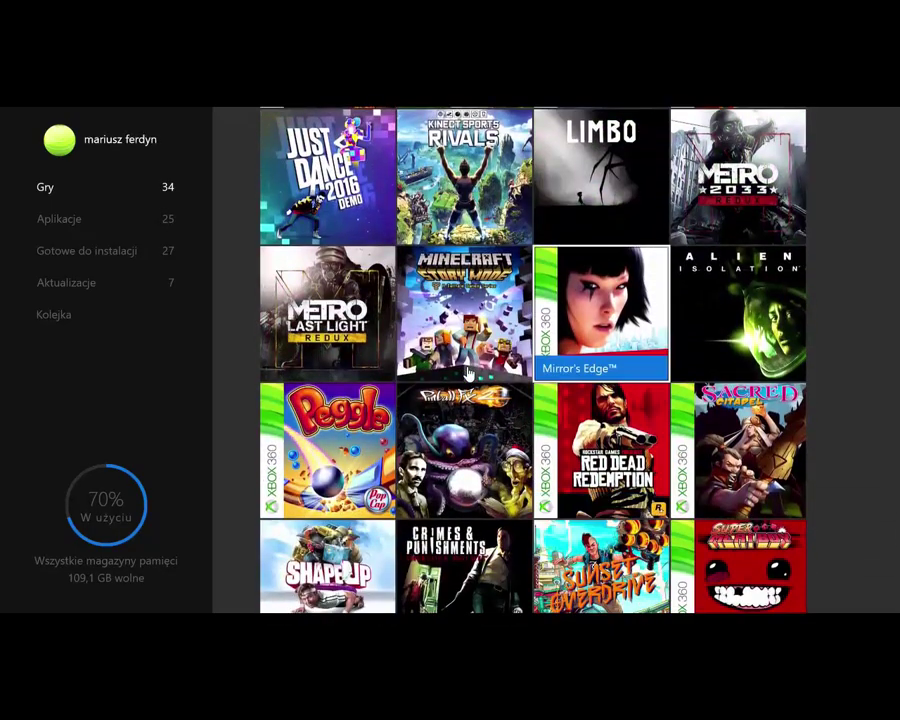
pyautogui.press('Left')
pyautogui.press('Left')
pyautogui.press('Return')
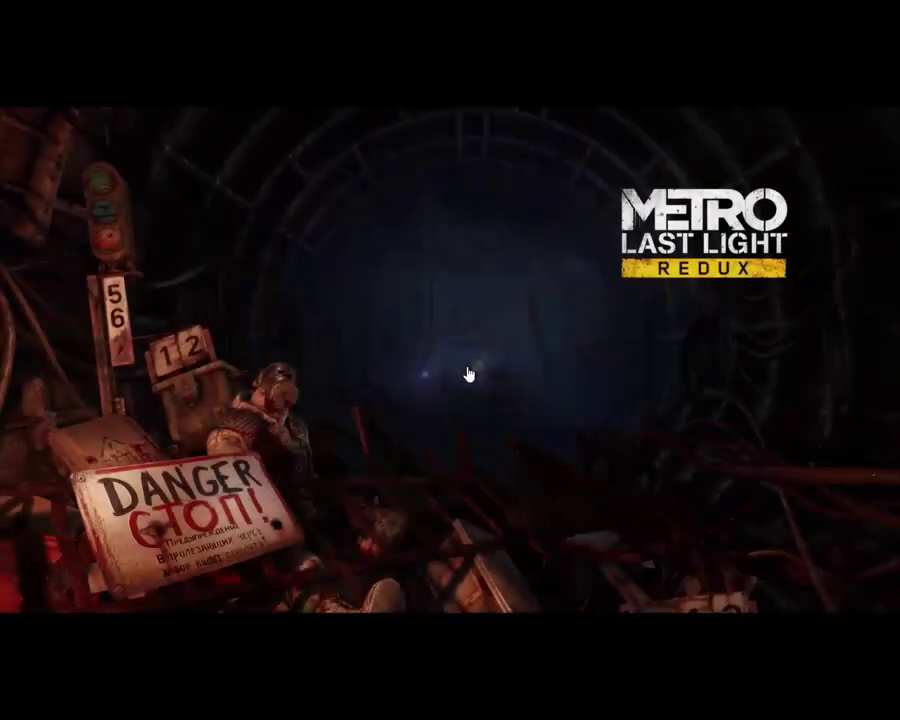
# Get past the Metro title screen and choose KONTYNUUJ to load the saved Most chapter.
pyautogui.press('Return')
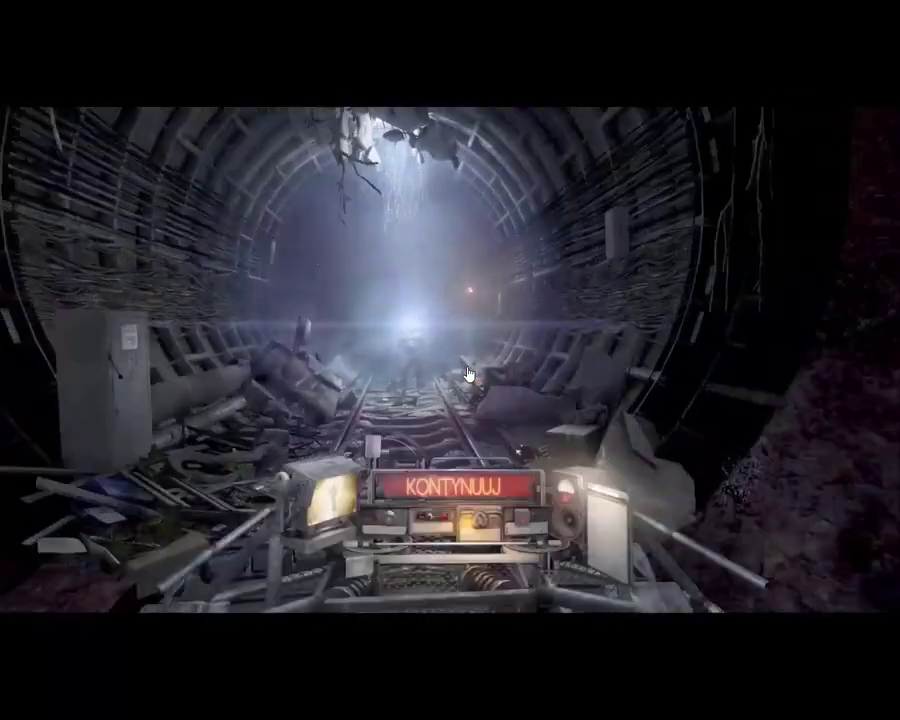
pyautogui.press('Left')
pyautogui.press('Return')
pyautogui.press('Return')
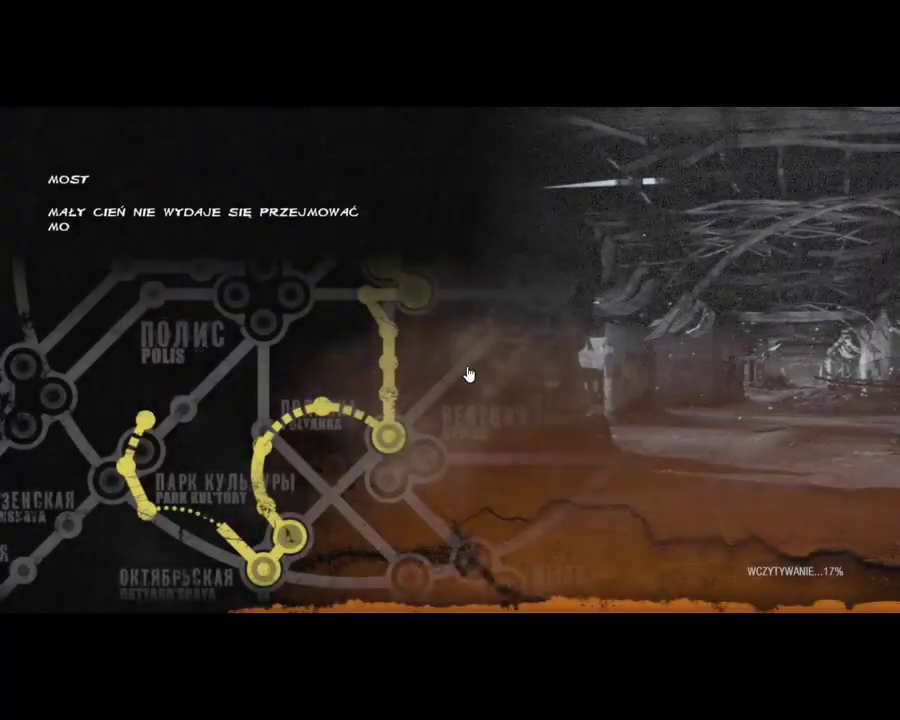